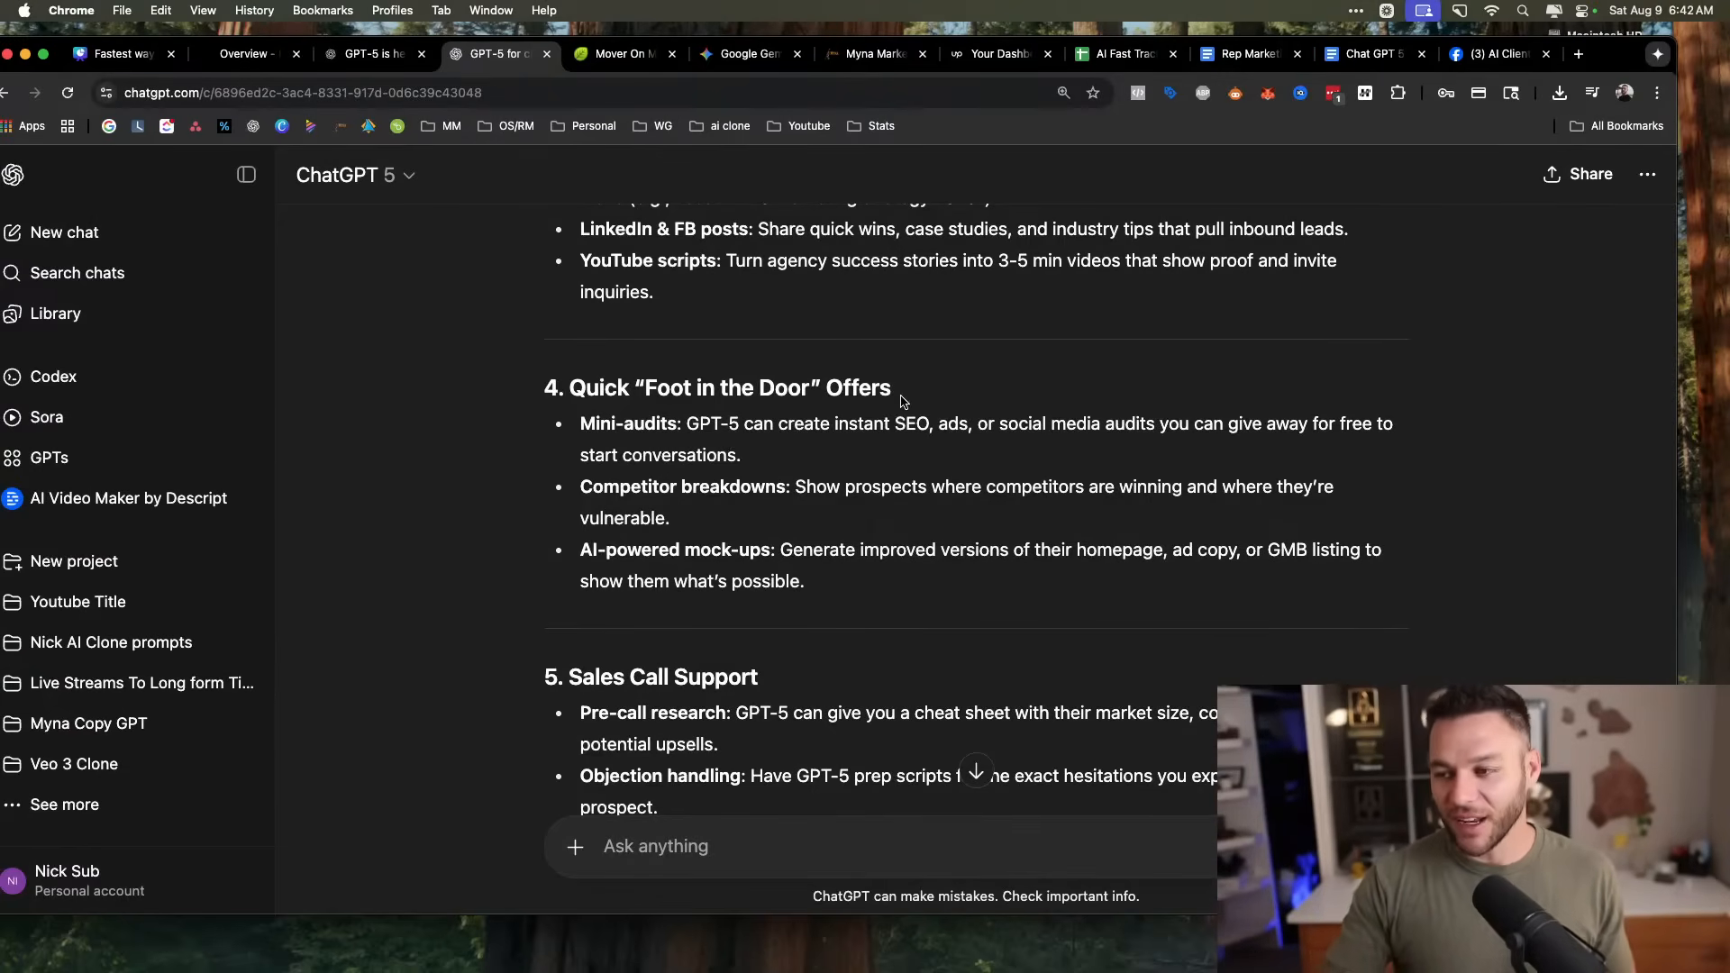
Examine the "Quick 'Foot in the Door' Offers" section of the response, covering mini-audits, competitor breakdowns and AI-powered mock-ups.
{"action": "left_click_drag", "start_coordinate": [891, 387], "coordinate": [585, 389]}
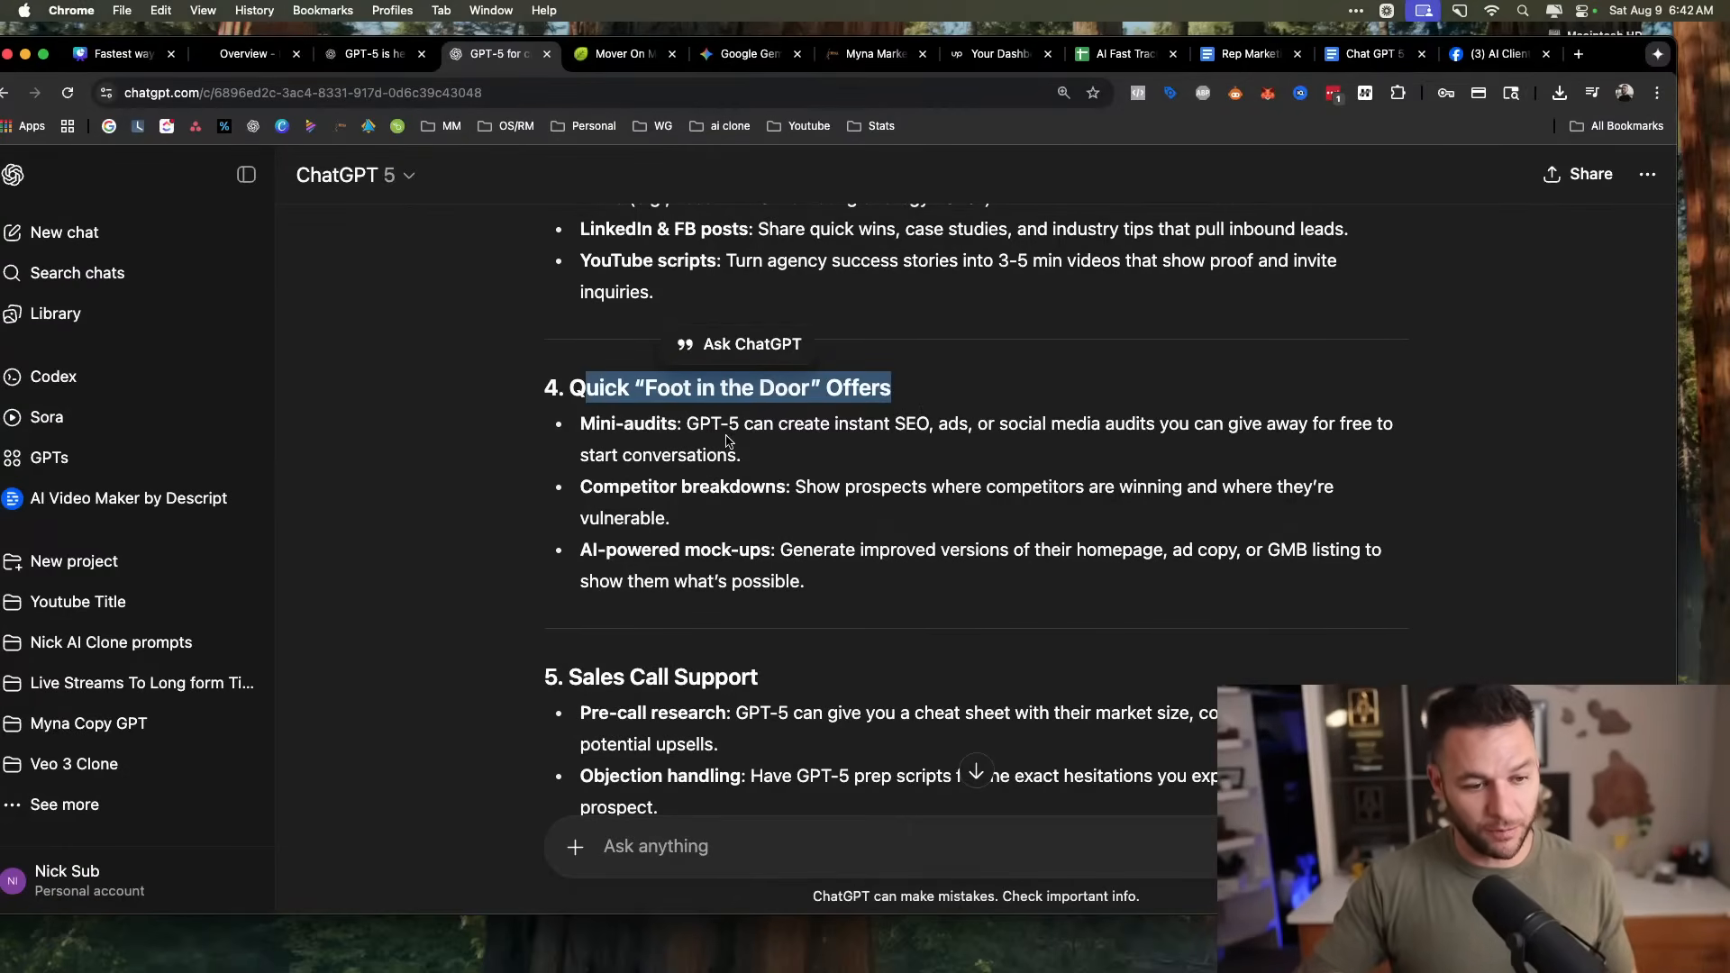
{"action": "scroll", "coordinate": [729, 442], "scroll_direction": "down", "scroll_amount": 2}
{"action": "left_click", "coordinate": [700, 390]}
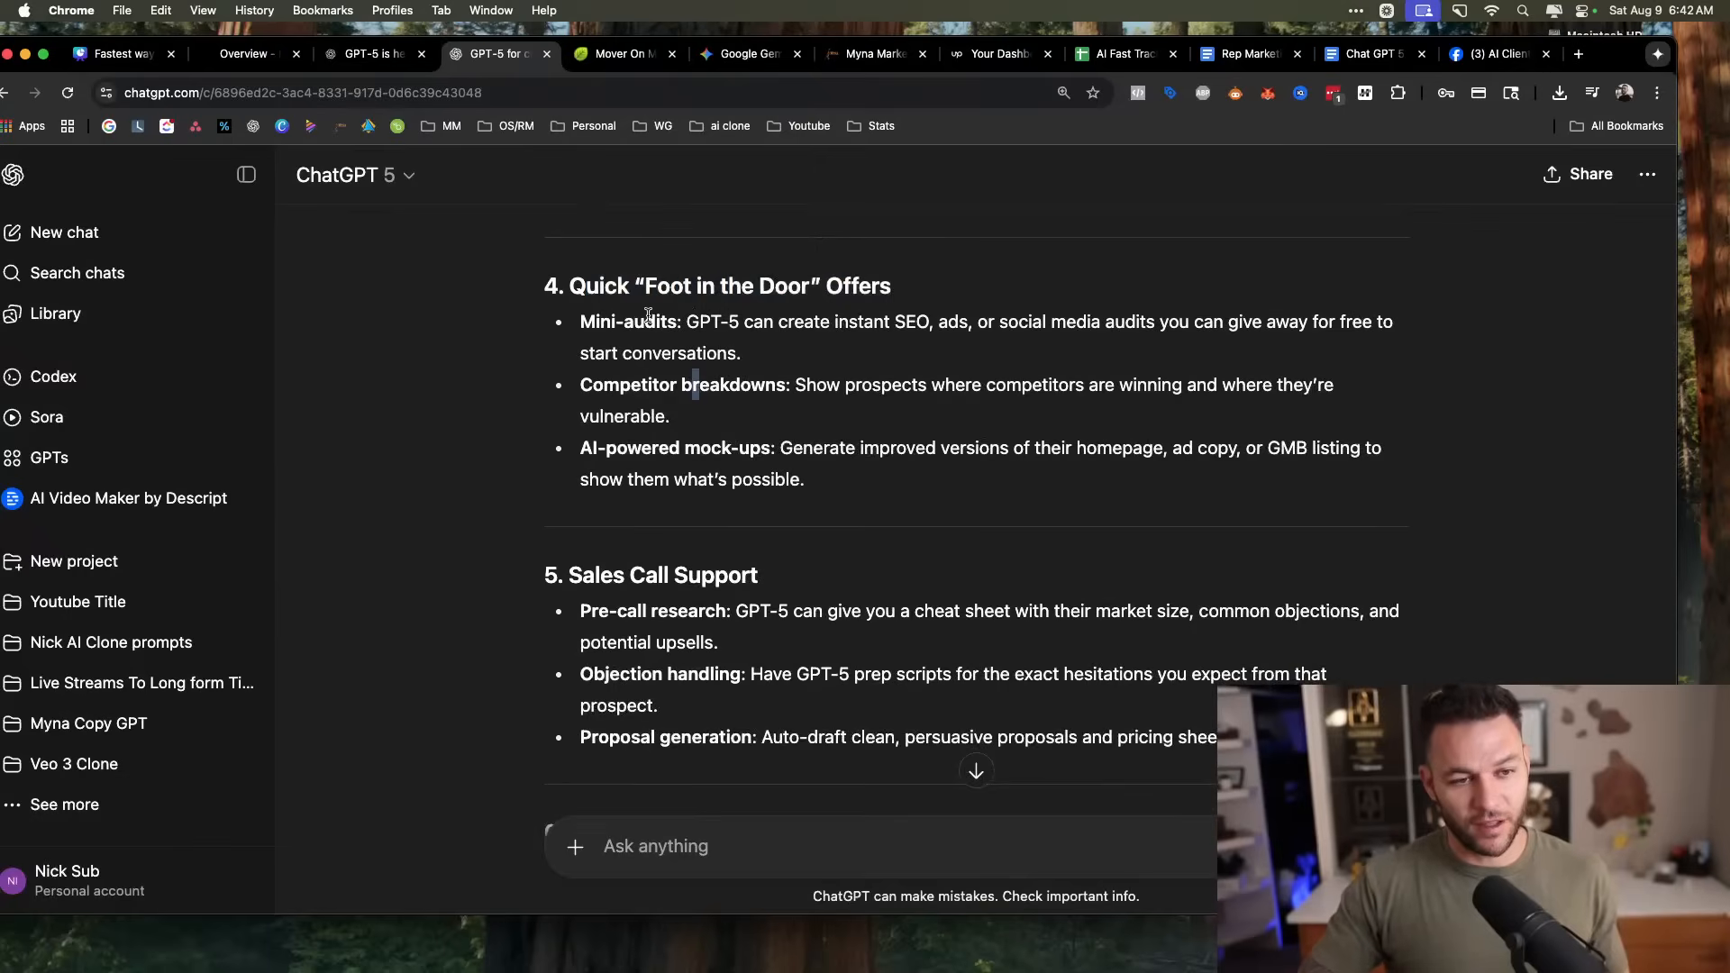
{"action": "left_click_drag", "start_coordinate": [601, 322], "coordinate": [865, 326]}
{"action": "left_click", "coordinate": [956, 314]}
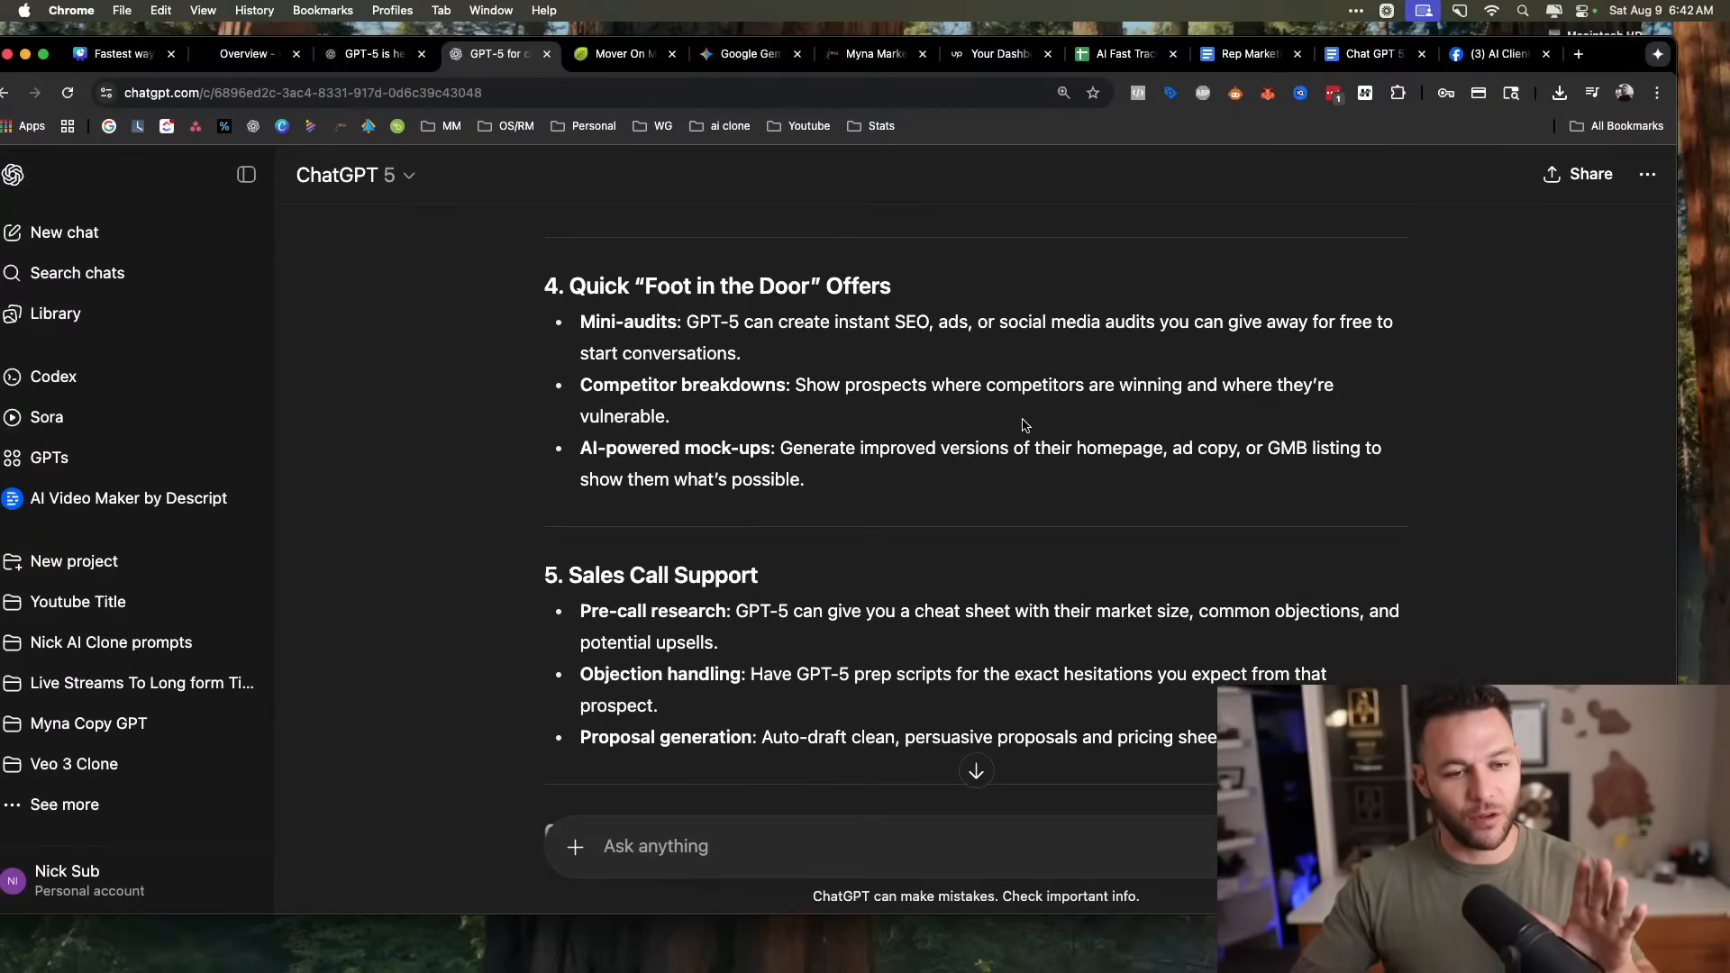
{"action": "scroll", "coordinate": [1034, 465], "scroll_direction": "down", "scroll_amount": 1}
{"action": "scroll", "coordinate": [1034, 464], "scroll_direction": "up", "scroll_amount": 2}
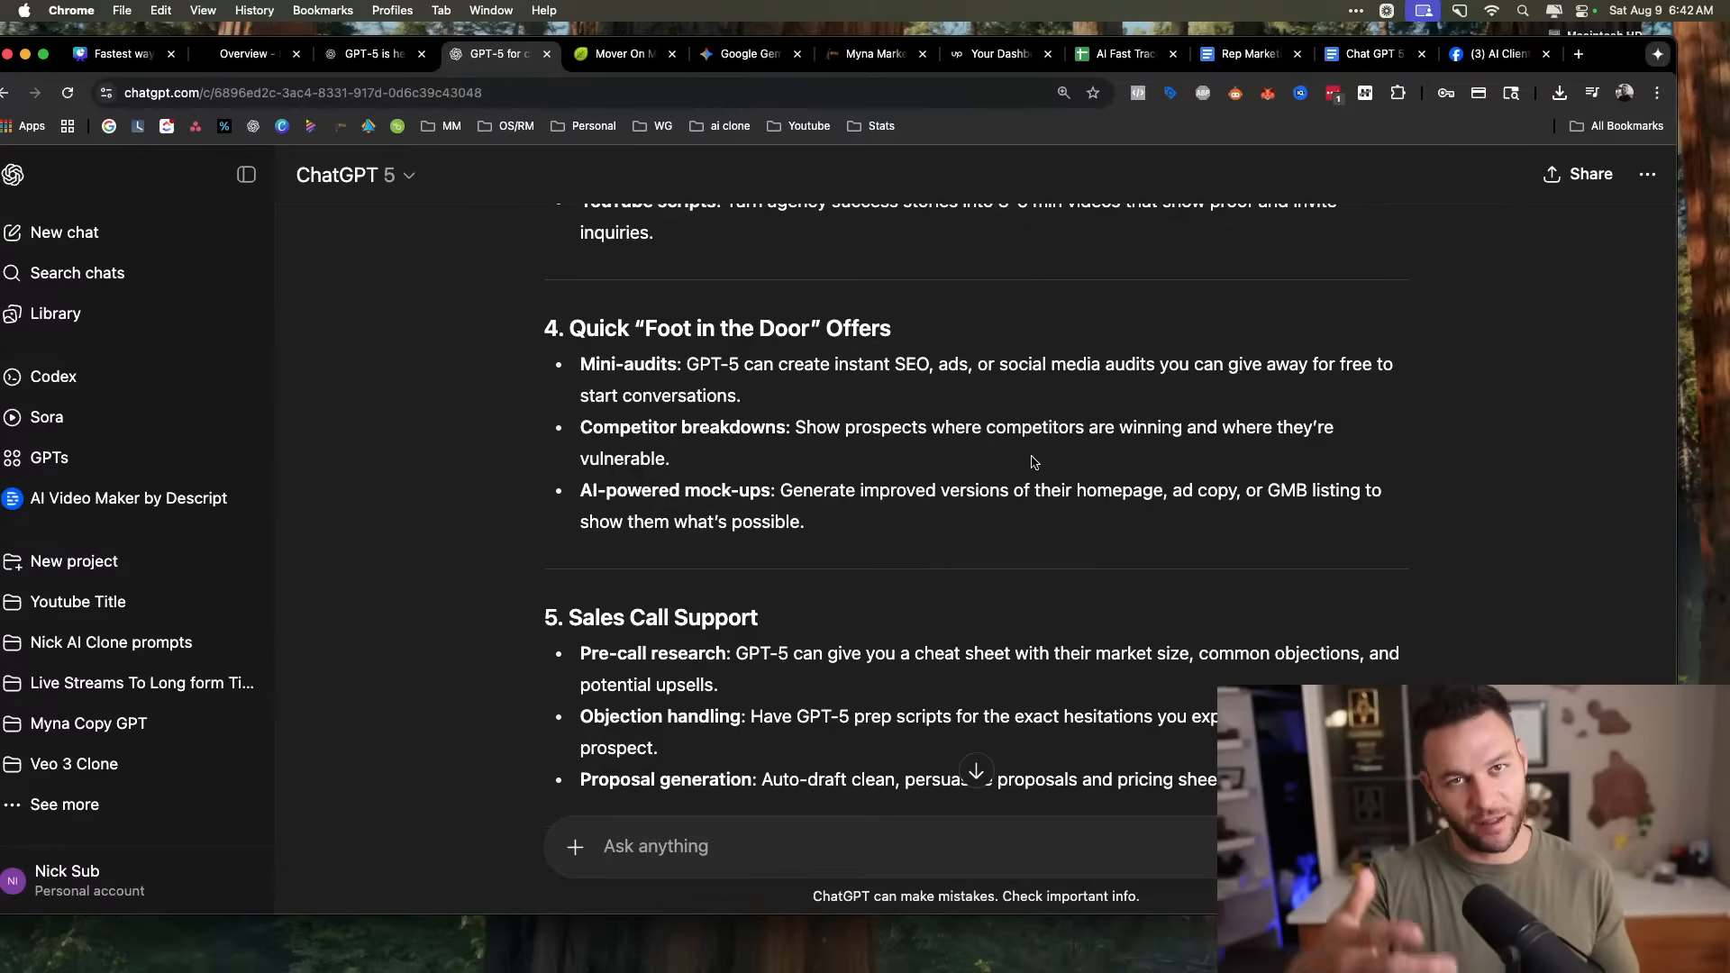
{"action": "scroll", "coordinate": [926, 466], "scroll_direction": "down", "scroll_amount": 3}
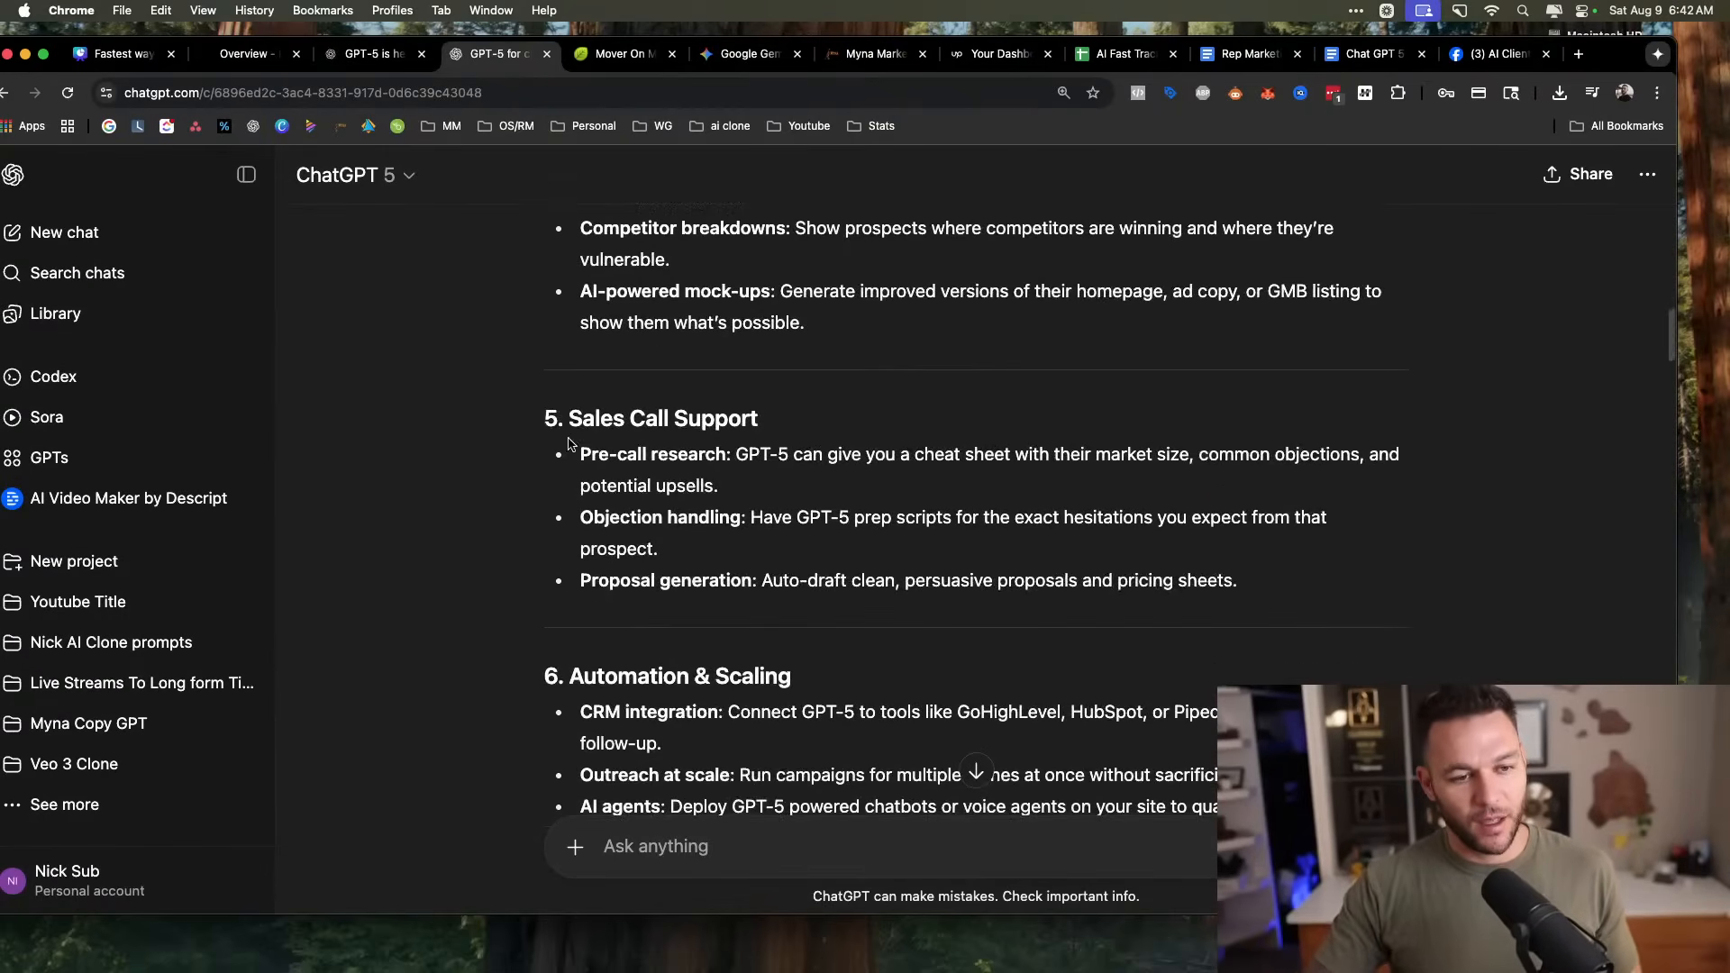
Read the "Sales Call Support" and "Automation & Scaling" sections, highlighting their bullet points.
{"action": "left_click_drag", "start_coordinate": [565, 418], "coordinate": [914, 525]}
{"action": "scroll", "coordinate": [860, 496], "scroll_direction": "down", "scroll_amount": 3}
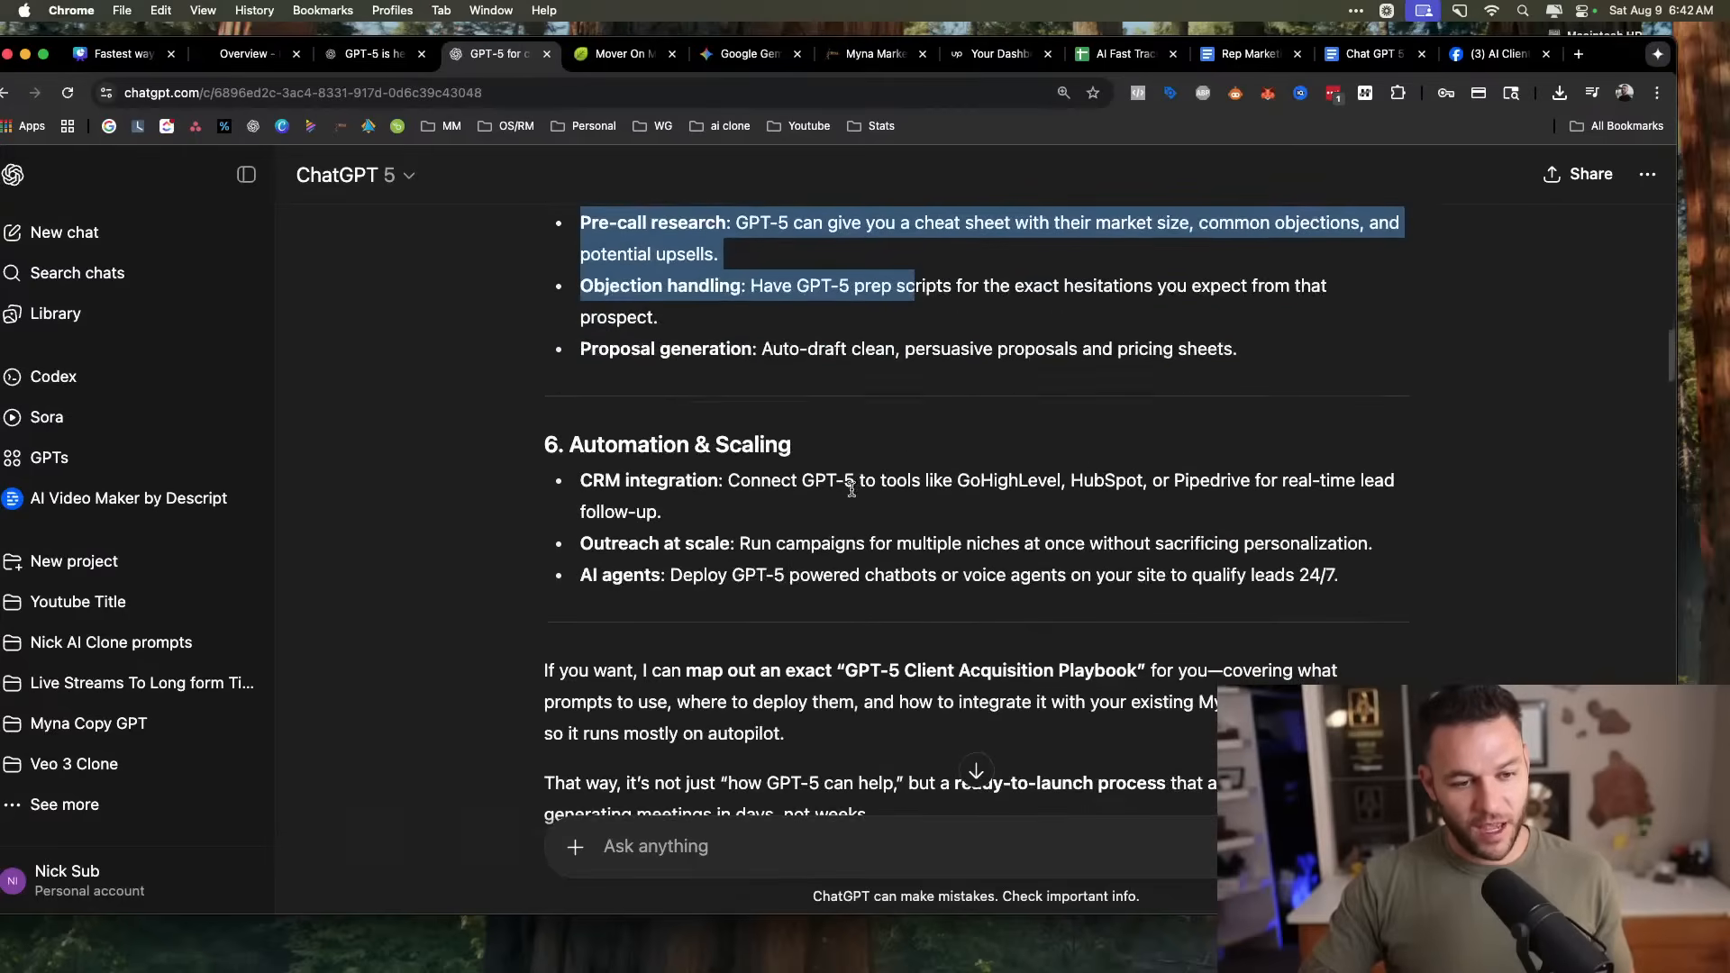
{"action": "left_click_drag", "start_coordinate": [726, 480], "coordinate": [1341, 576]}
{"action": "left_click", "coordinate": [538, 444]}
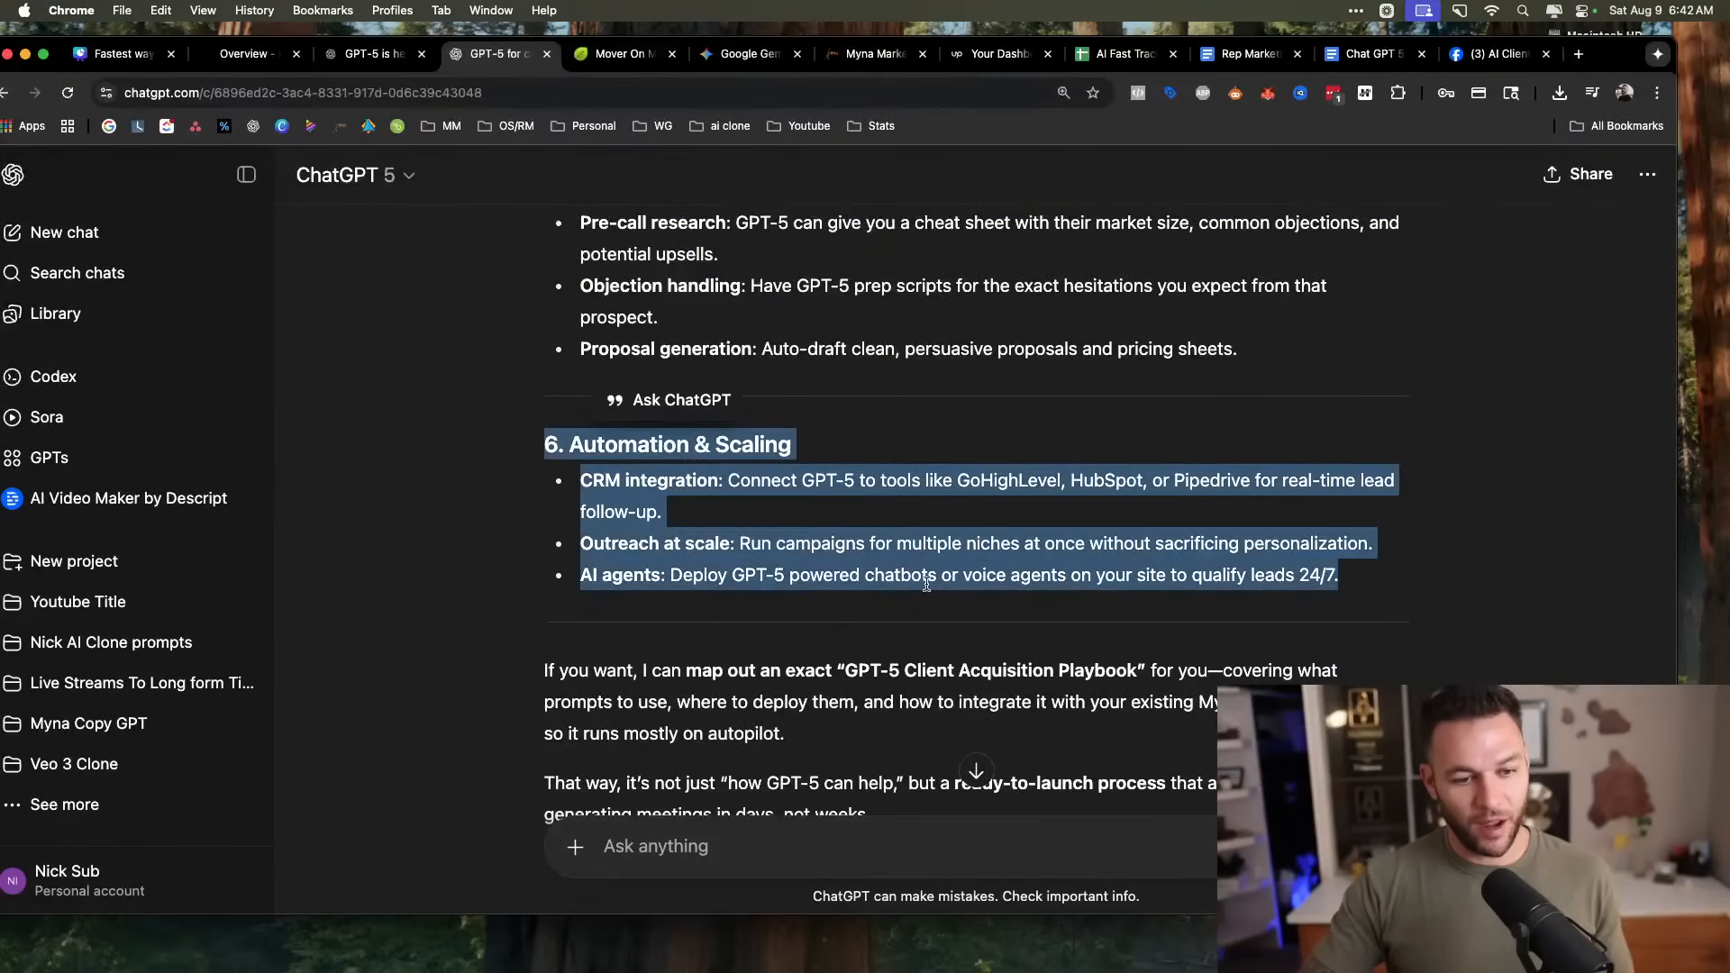
{"action": "scroll", "coordinate": [990, 532], "scroll_direction": "up", "scroll_amount": 10}
Review the follow-up prompt asking whether all of this can be done for a lead given by name, website and email.
{"action": "scroll", "coordinate": [973, 531], "scroll_direction": "down", "scroll_amount": 15}
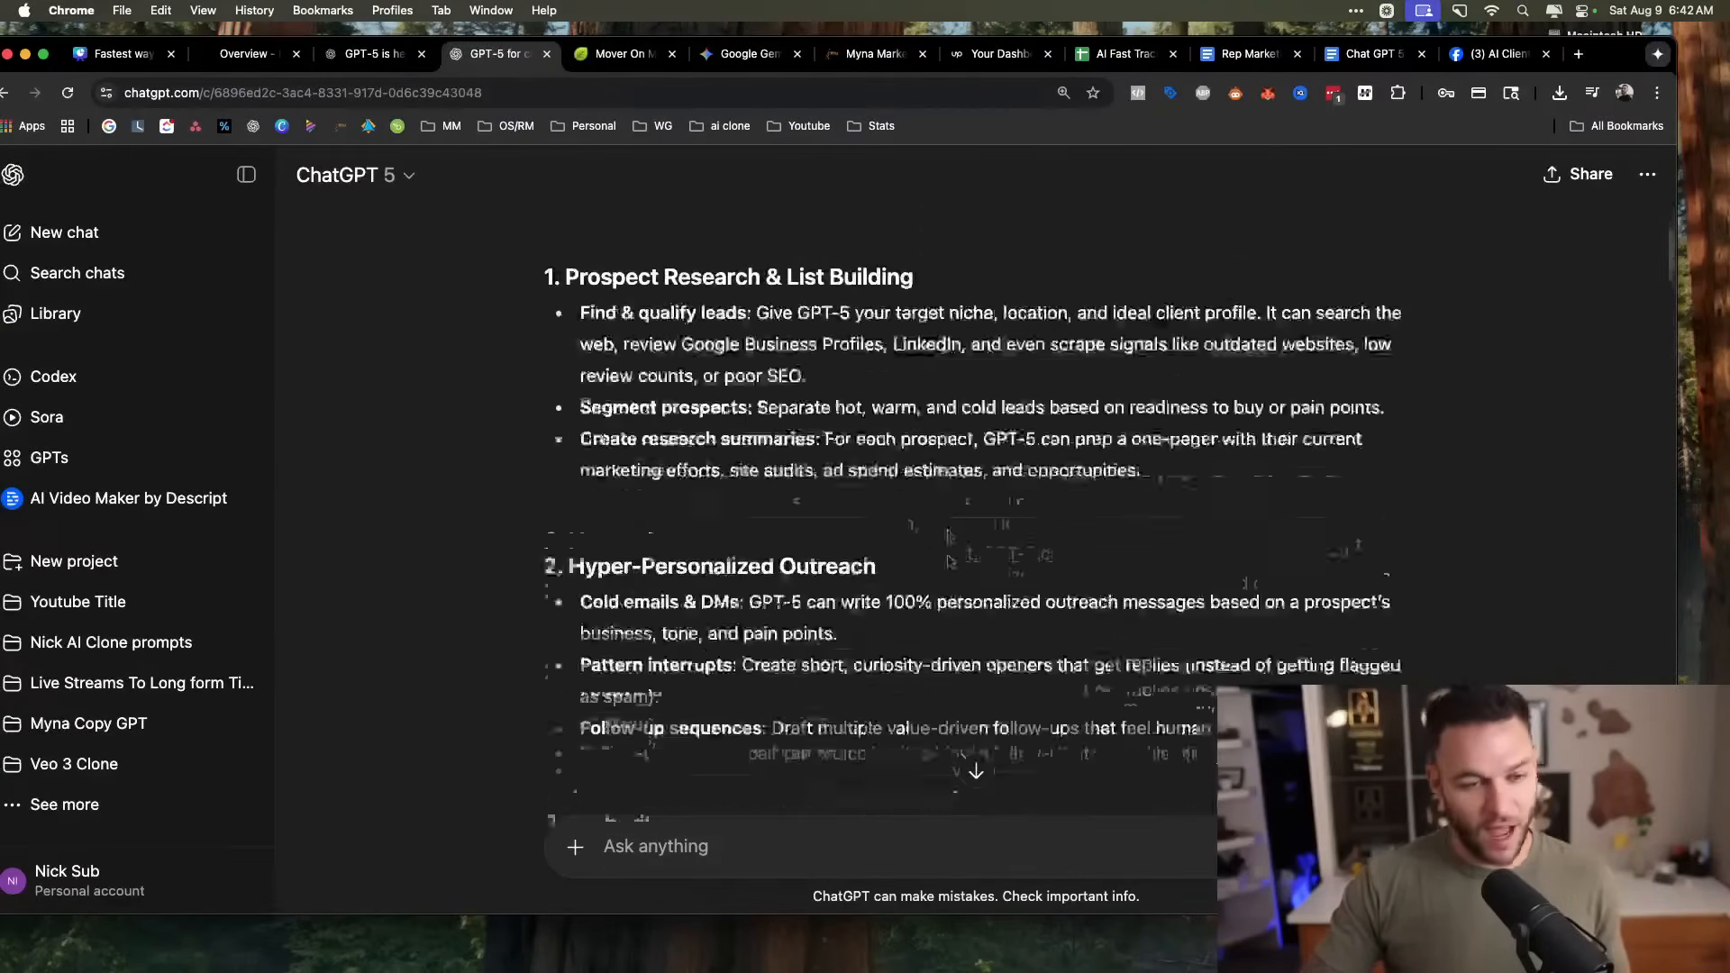
{"action": "scroll", "coordinate": [949, 530], "scroll_direction": "down", "scroll_amount": 7}
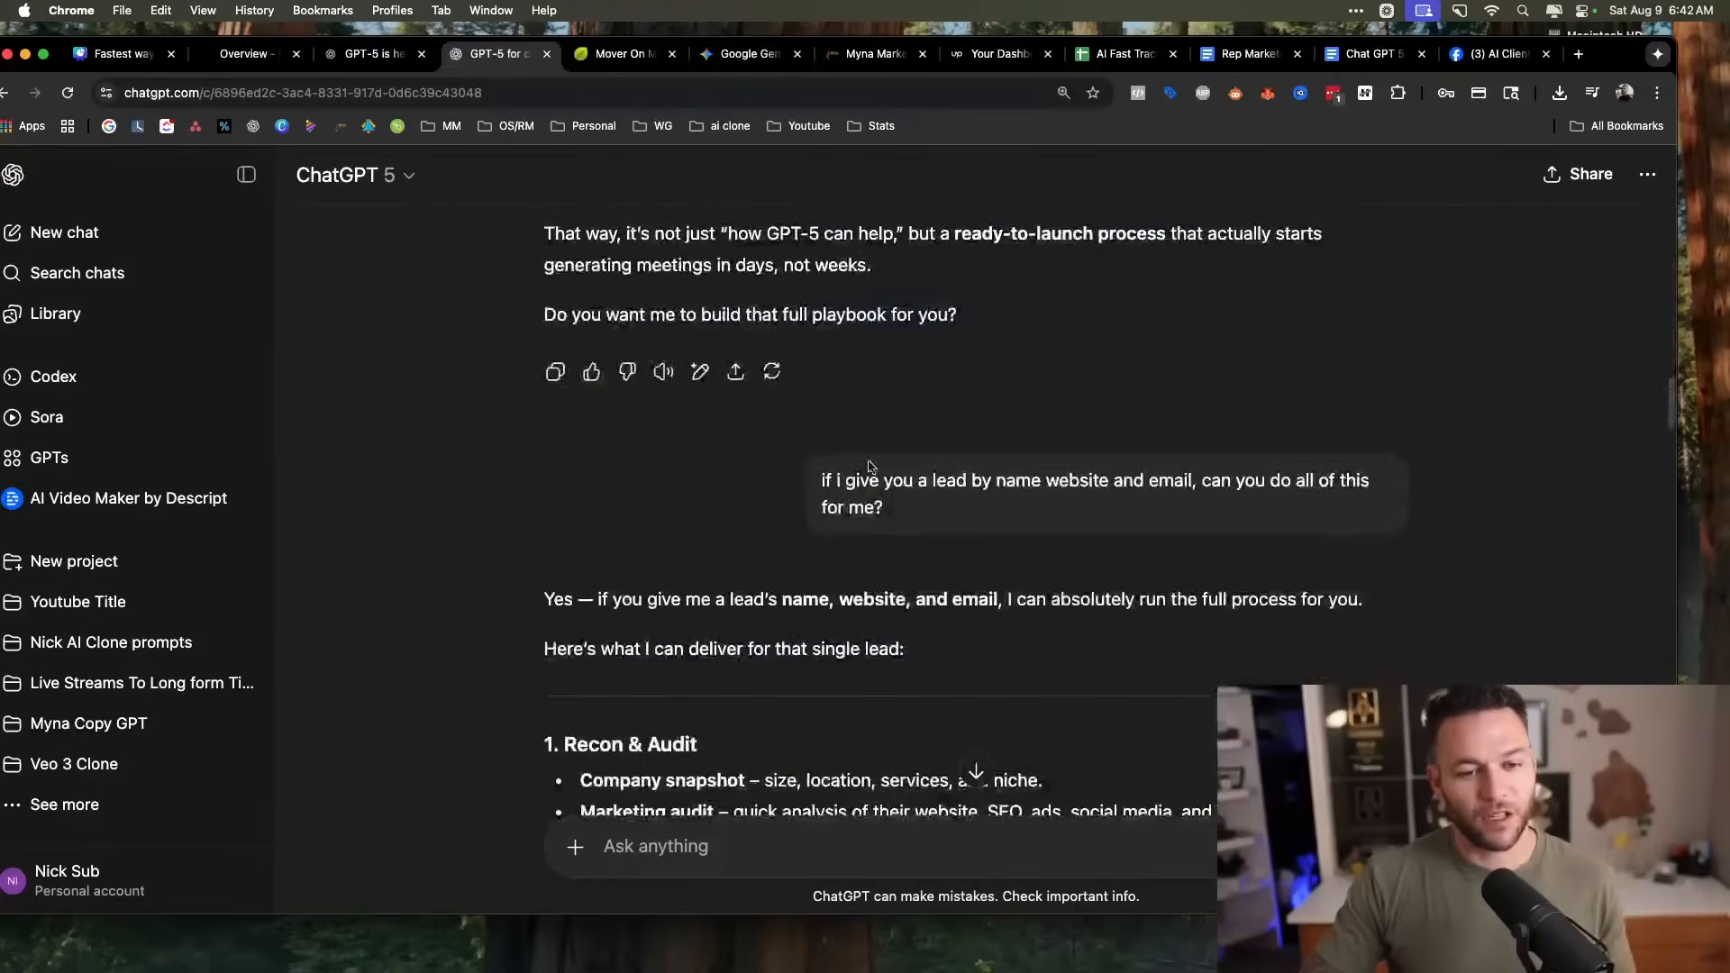
{"action": "left_click_drag", "start_coordinate": [820, 483], "coordinate": [1185, 534]}
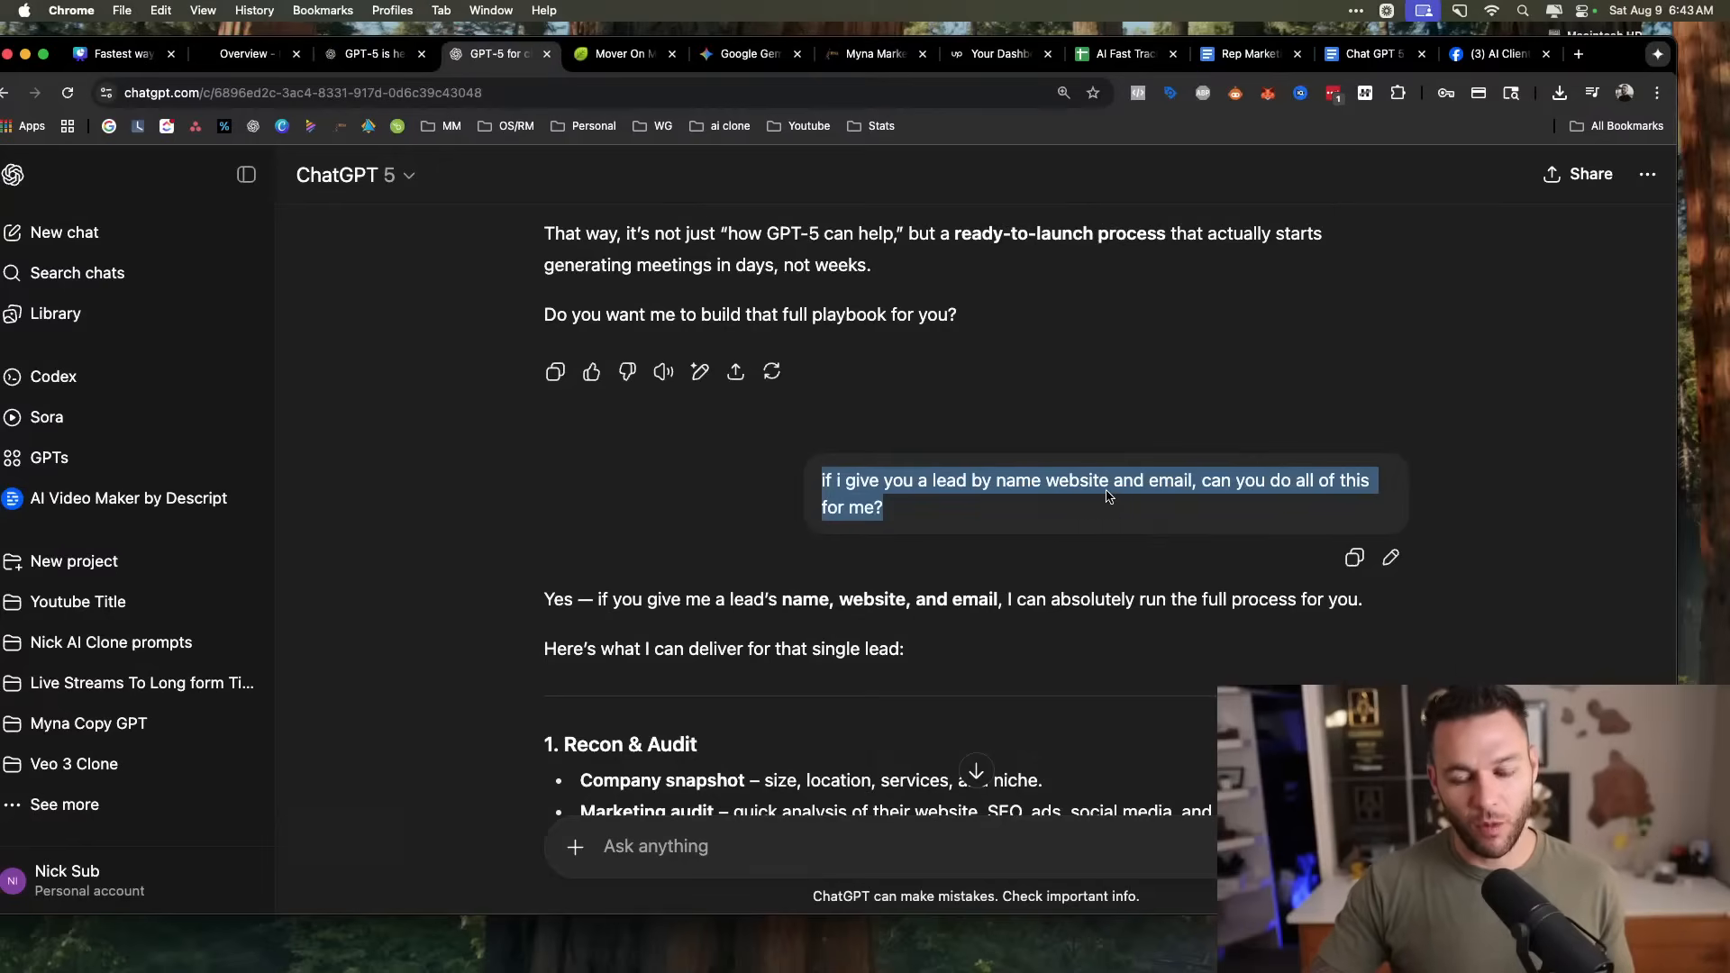
{"action": "left_click", "coordinate": [1173, 488]}
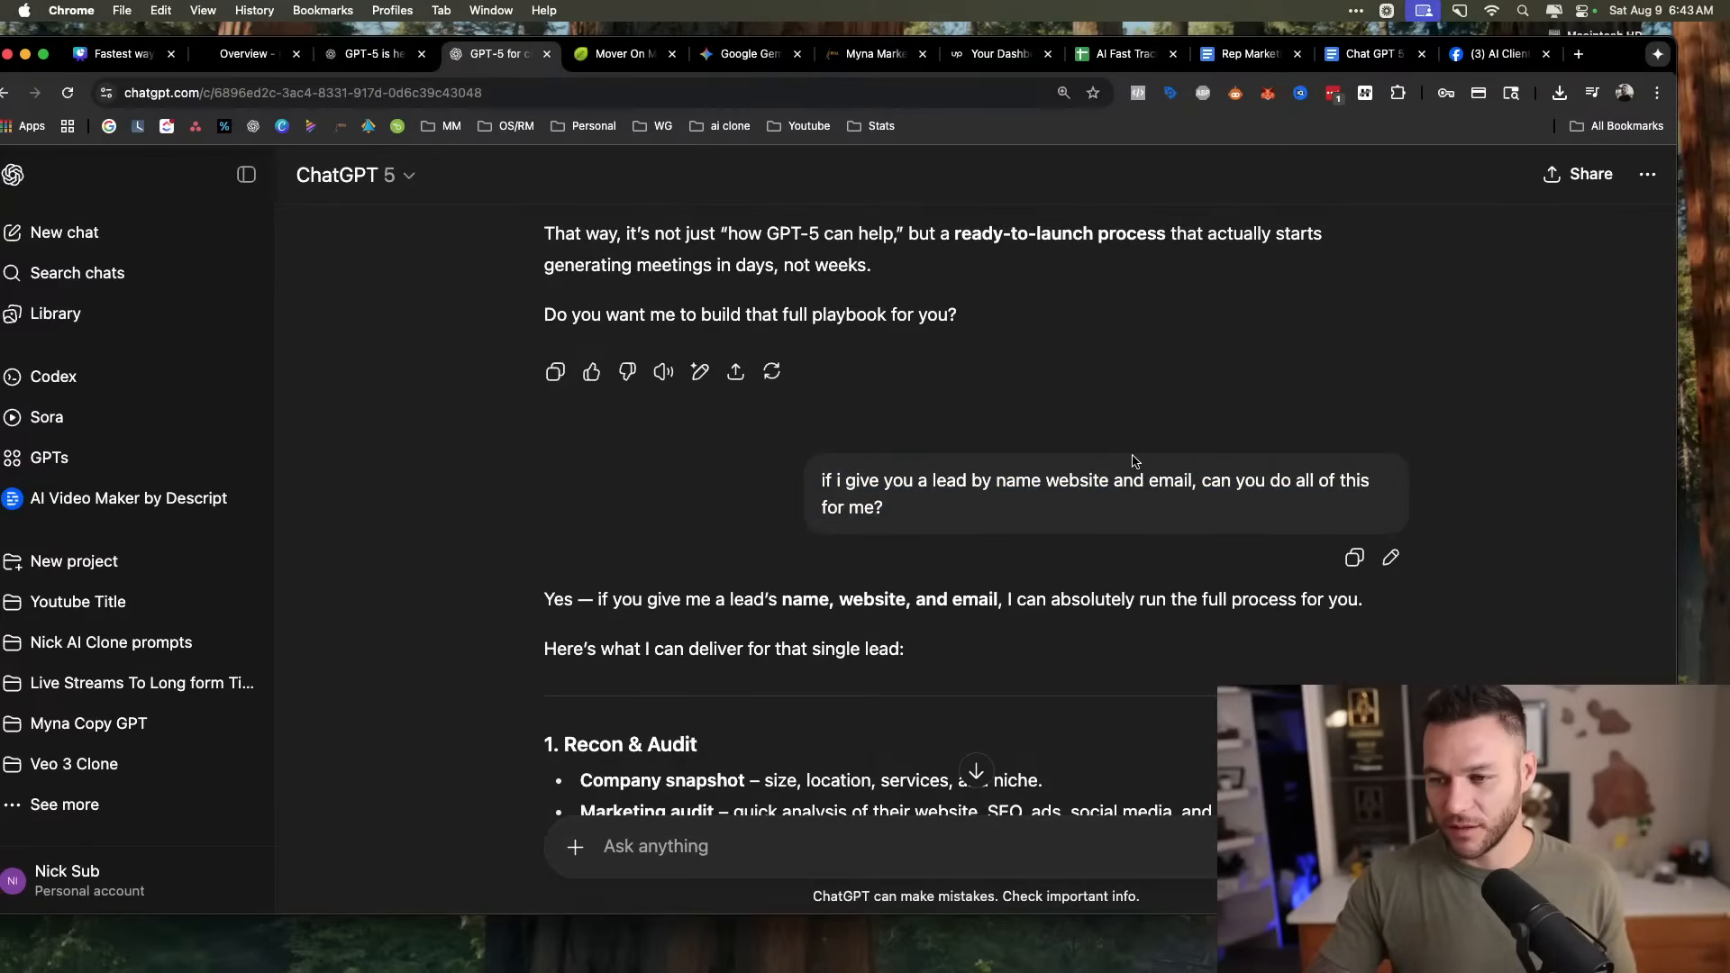
{"action": "scroll", "coordinate": [1133, 462], "scroll_direction": "up", "scroll_amount": 15}
{"action": "scroll", "coordinate": [1133, 461], "scroll_direction": "down", "scroll_amount": 6}
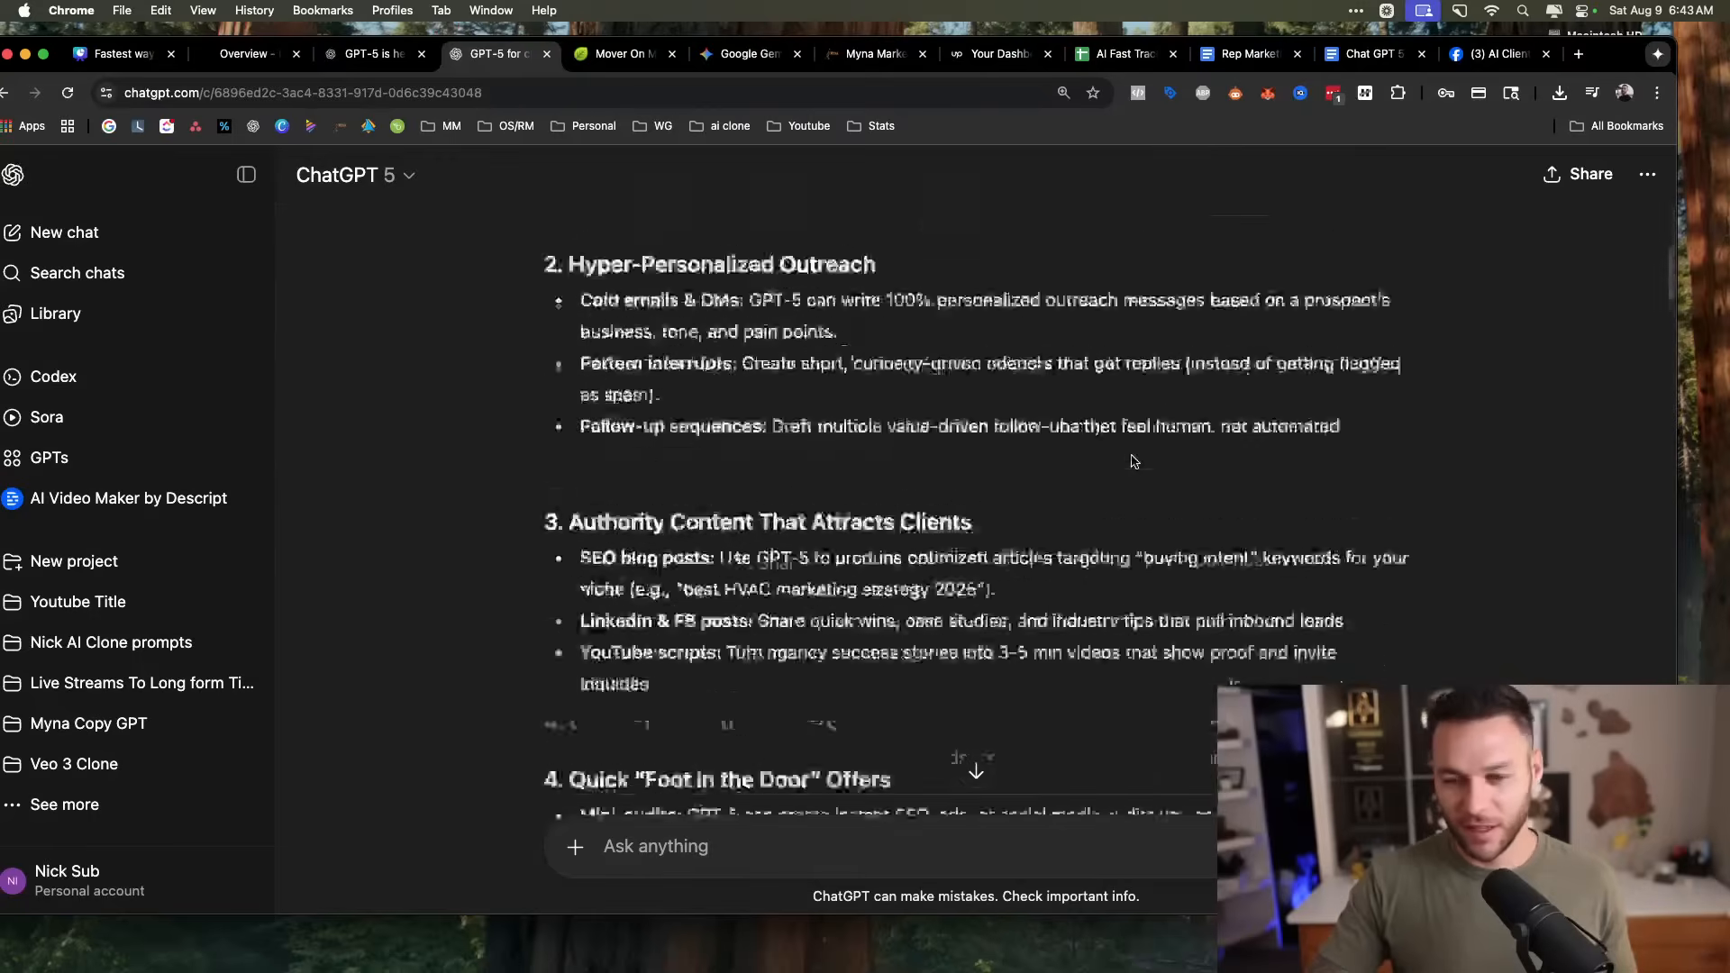
{"action": "scroll", "coordinate": [1133, 462], "scroll_direction": "down", "scroll_amount": 10}
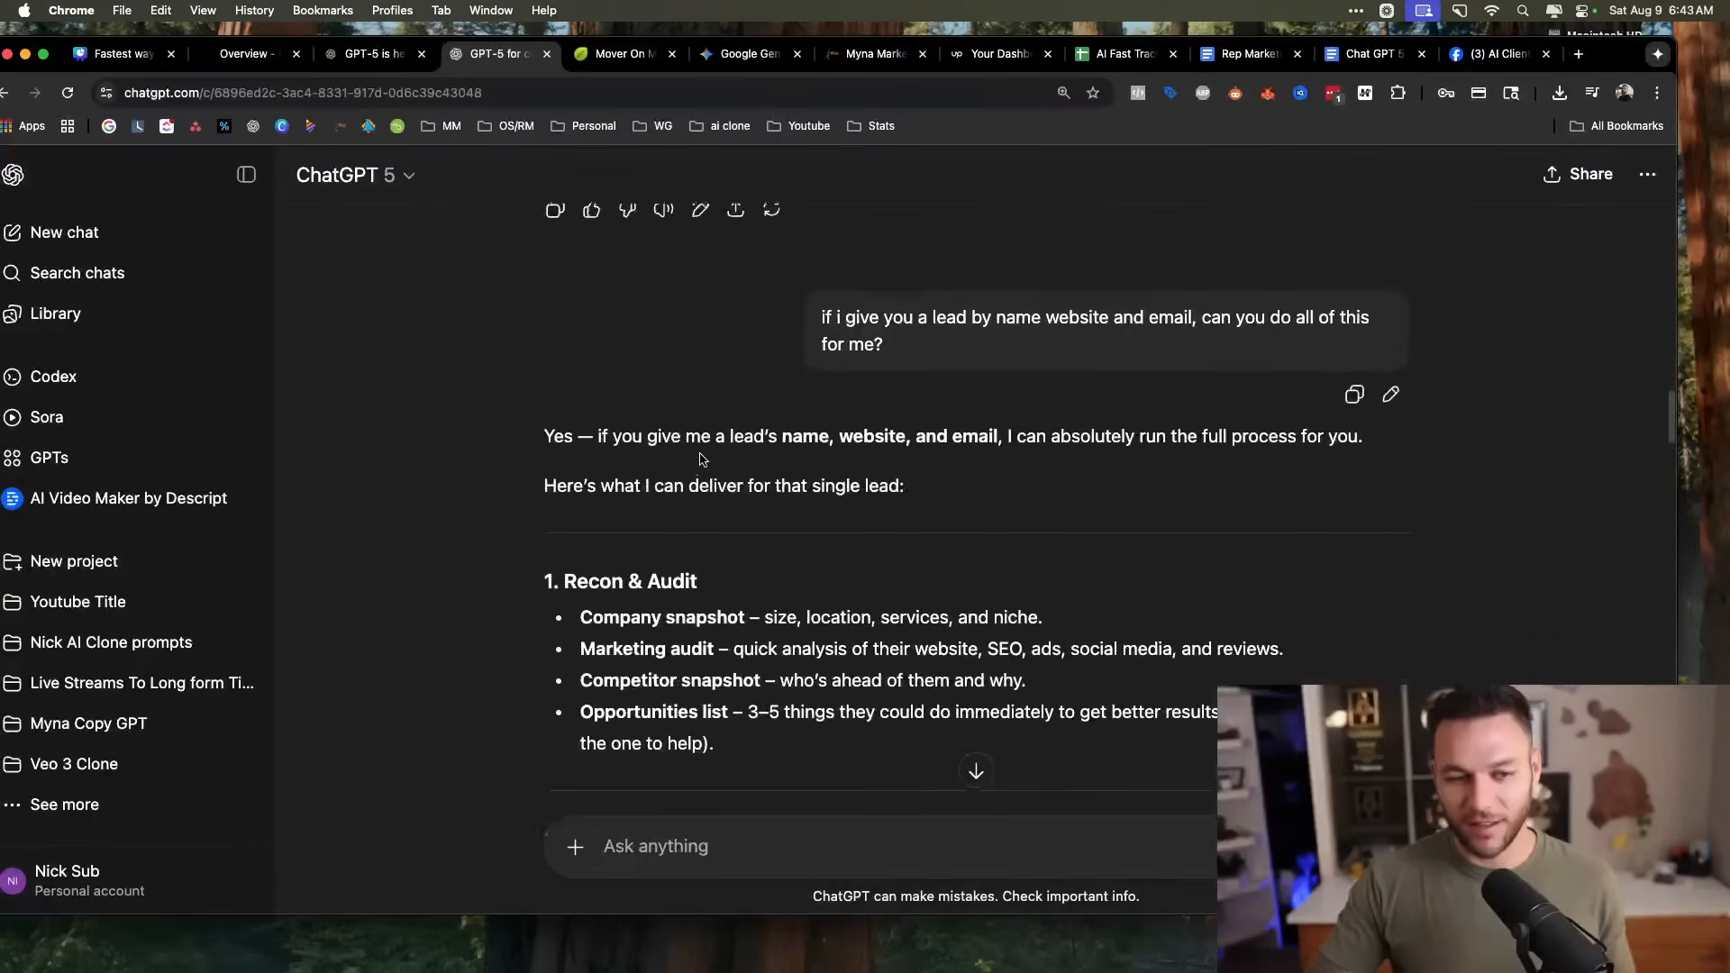
{"action": "scroll", "coordinate": [701, 459], "scroll_direction": "down", "scroll_amount": 1}
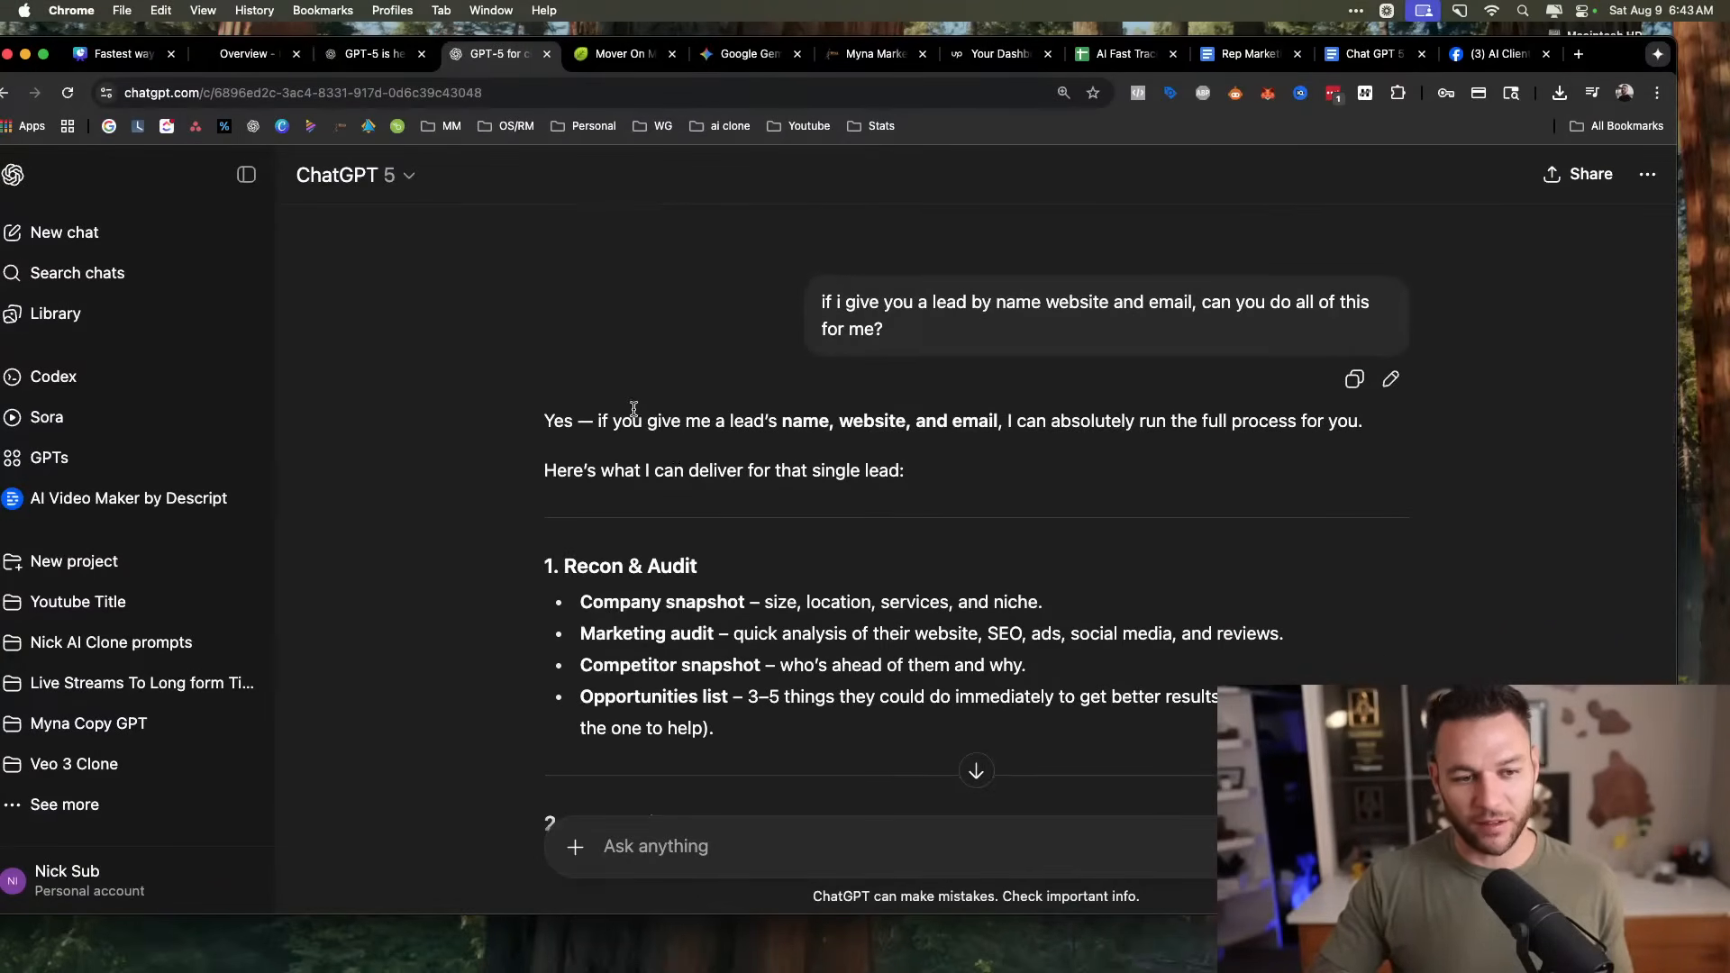
Examine the single-lead deliverables under "Recon & Audit", "Personalized Outreach" and "Sales Tools", highlighting each section.
{"action": "scroll", "coordinate": [792, 369], "scroll_direction": "down", "scroll_amount": 5}
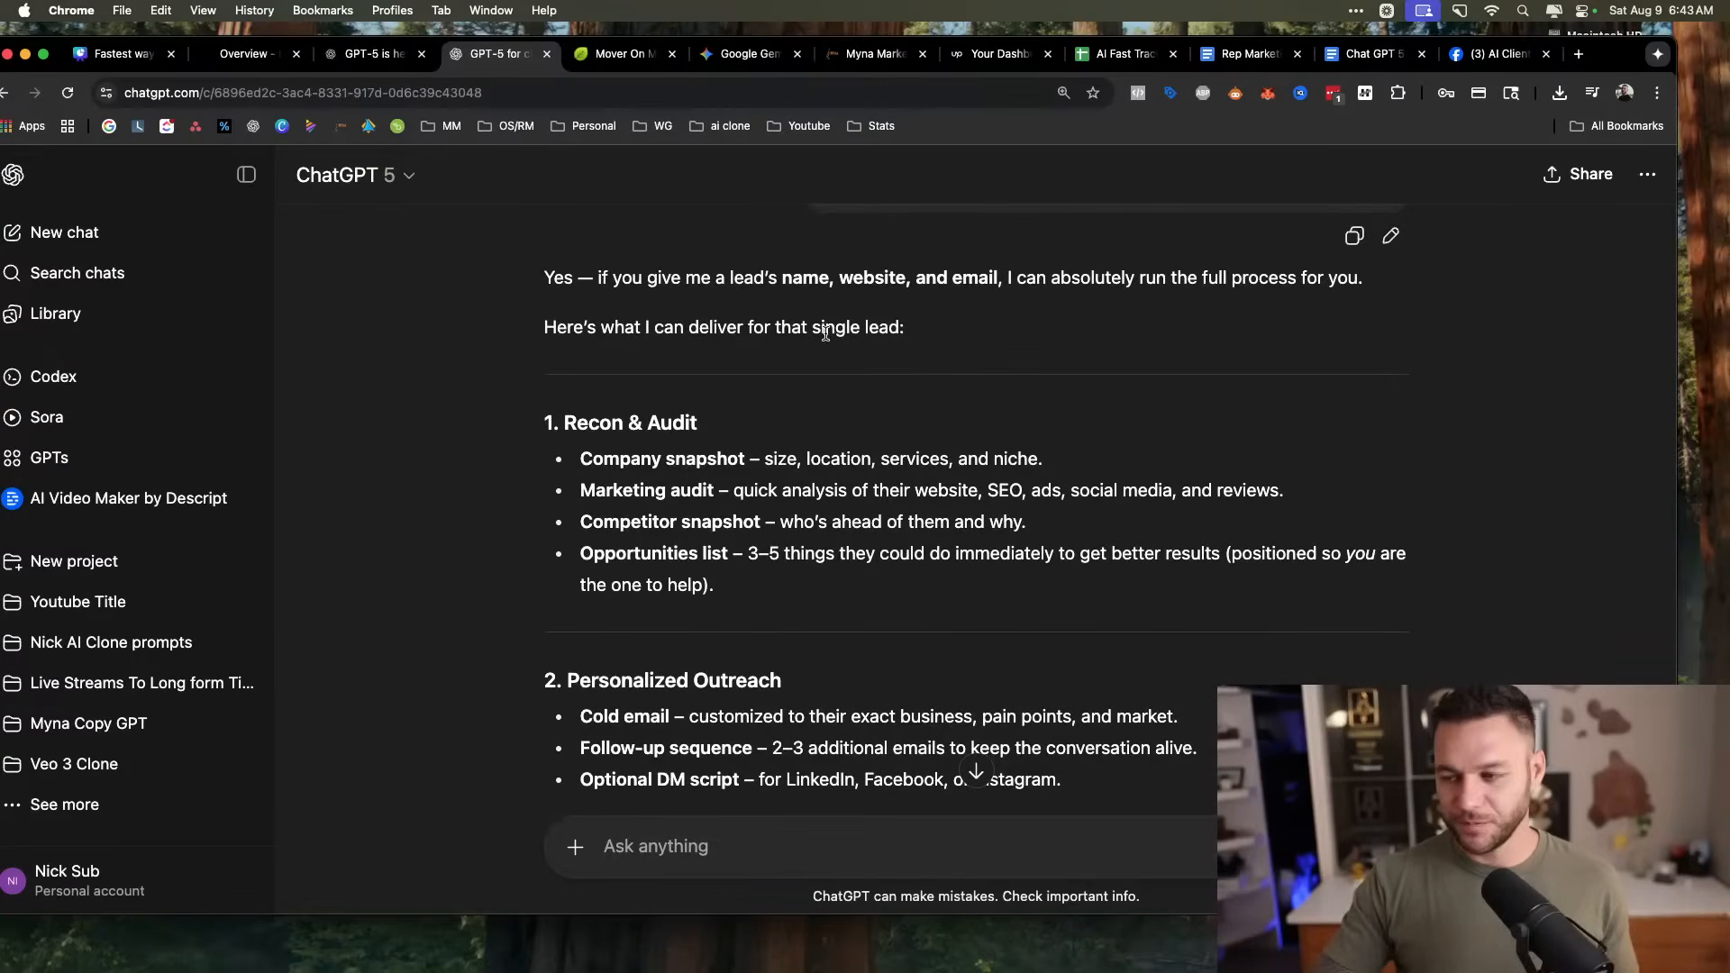
{"action": "scroll", "coordinate": [691, 322], "scroll_direction": "down", "scroll_amount": 4}
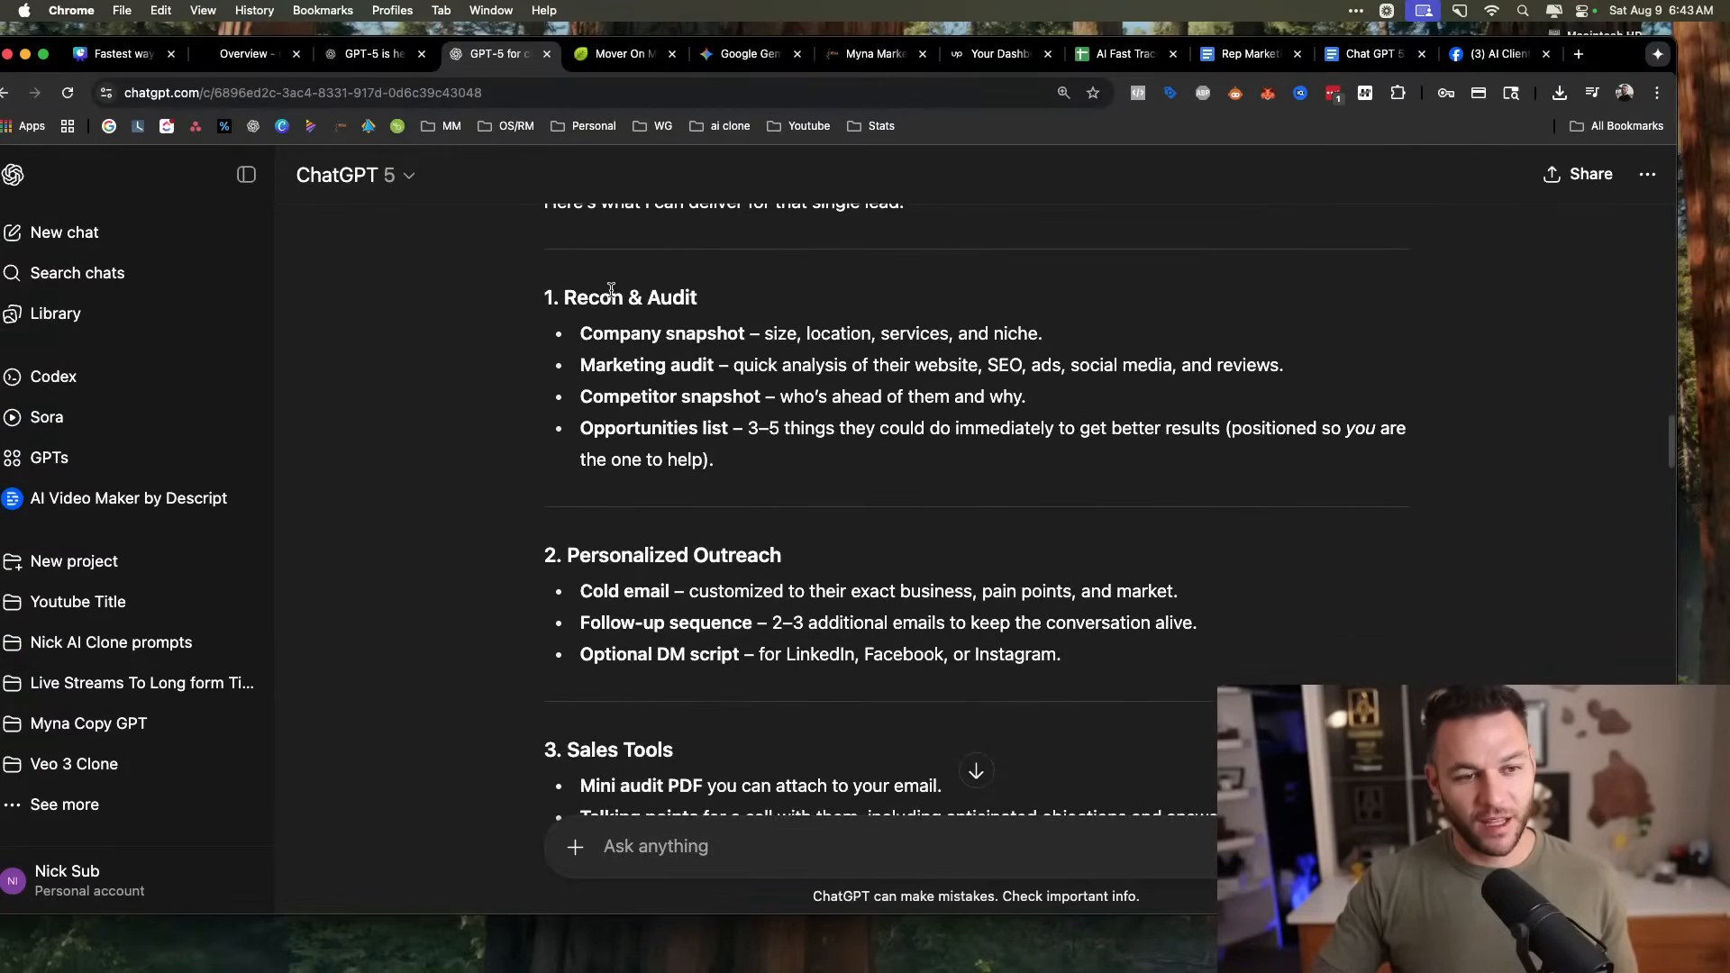
{"action": "left_click_drag", "start_coordinate": [565, 294], "coordinate": [755, 315]}
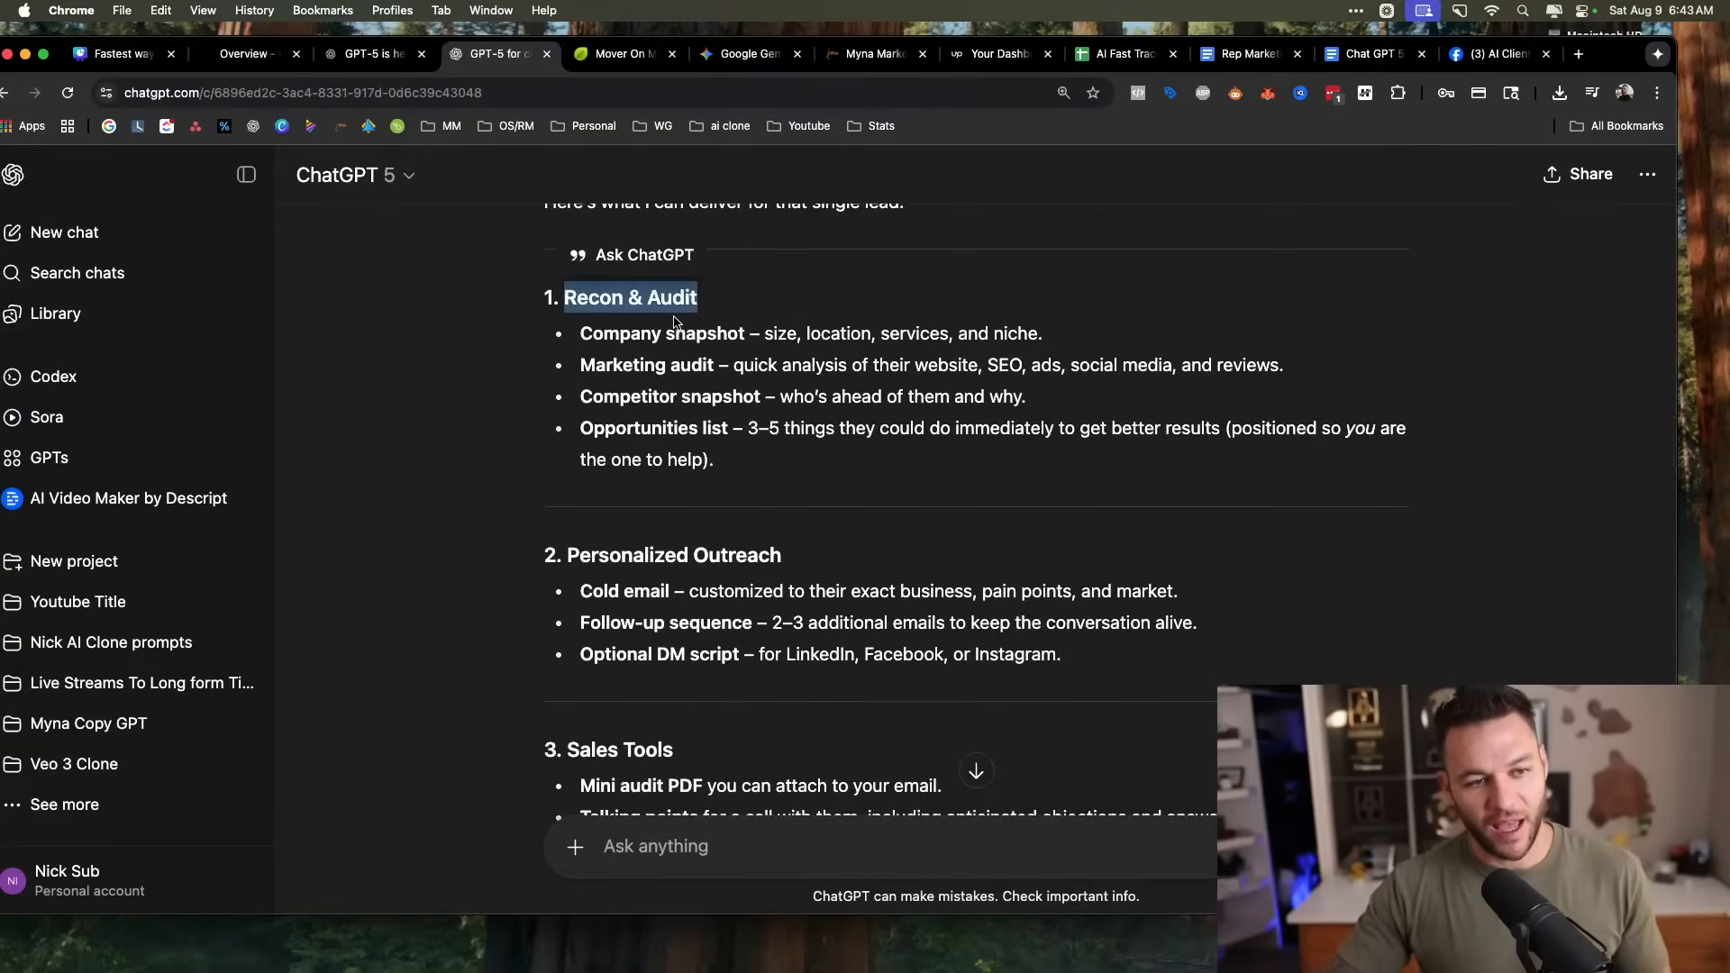
{"action": "scroll", "coordinate": [628, 424], "scroll_direction": "down", "scroll_amount": 5}
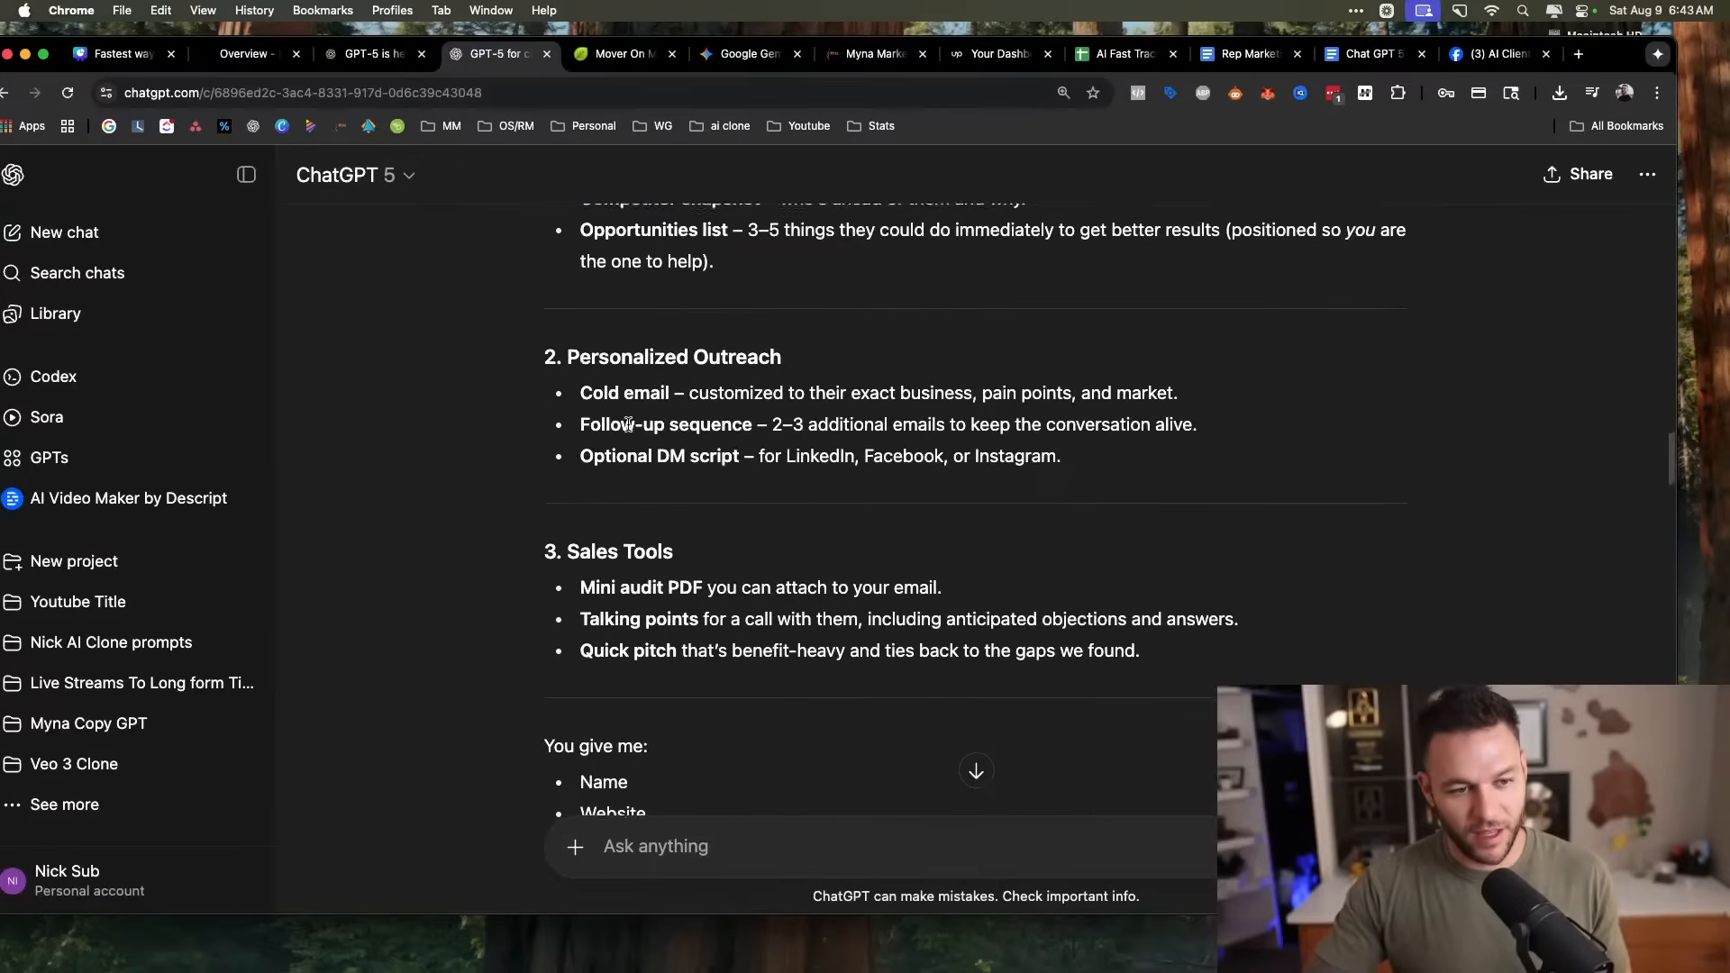
{"action": "left_click_drag", "start_coordinate": [567, 357], "coordinate": [914, 456]}
{"action": "scroll", "coordinate": [856, 461], "scroll_direction": "down", "scroll_amount": 2}
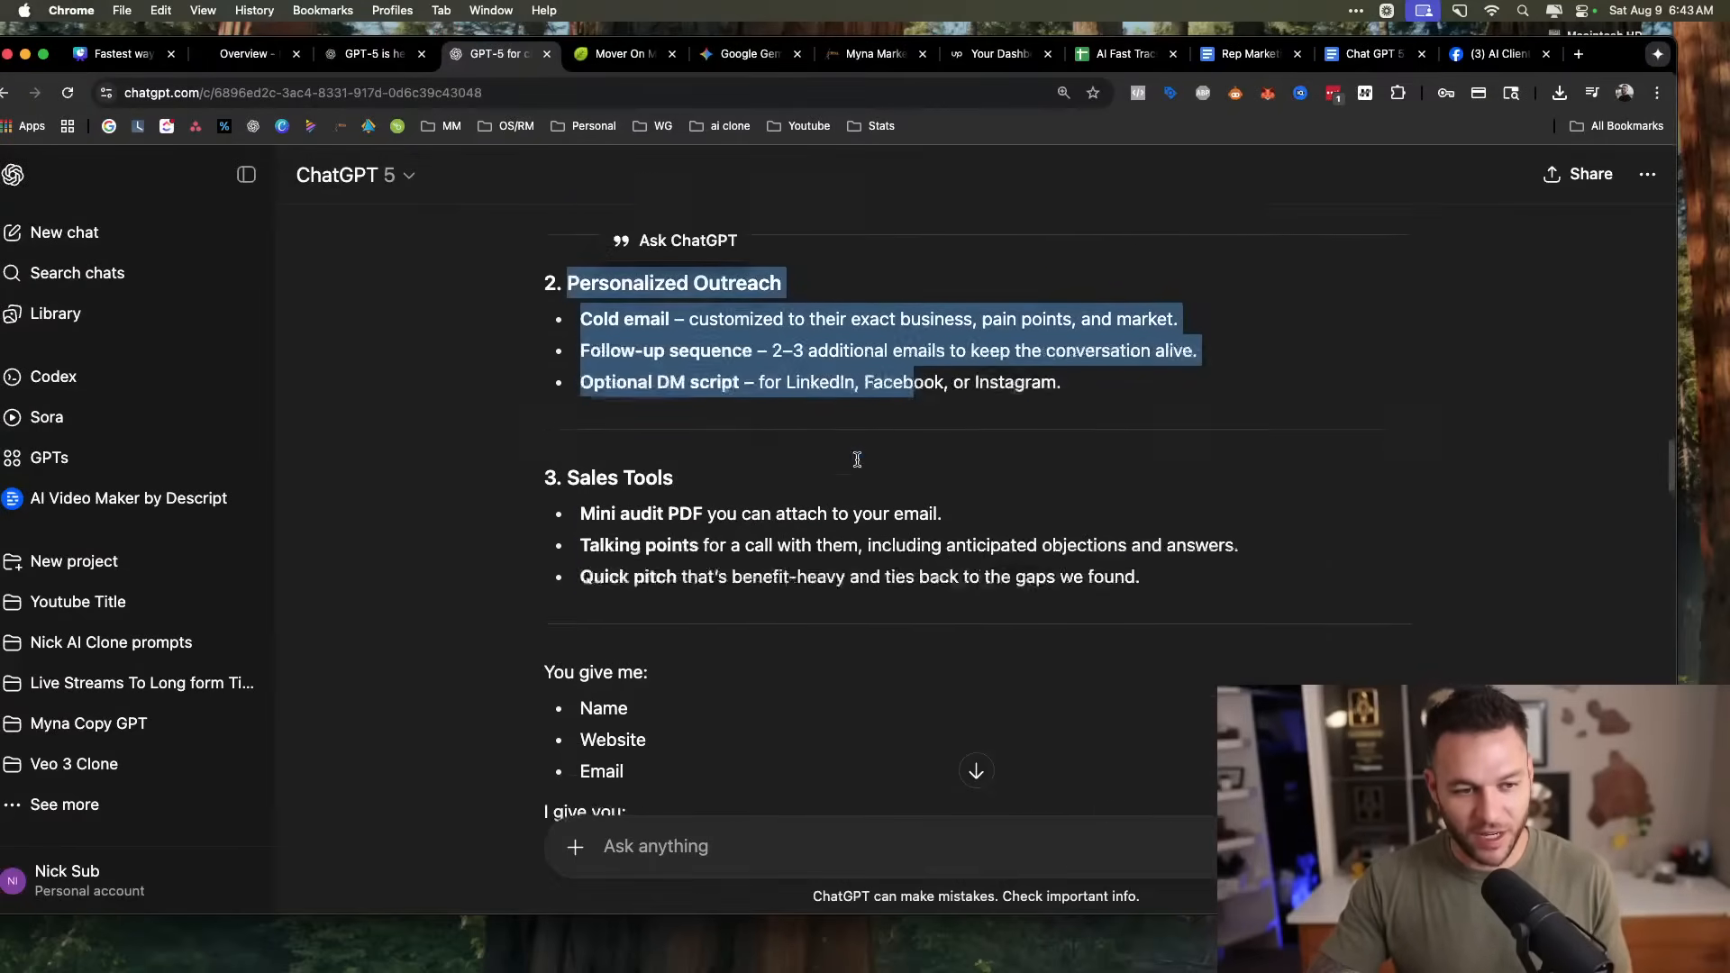
{"action": "scroll", "coordinate": [857, 460], "scroll_direction": "down", "scroll_amount": 2}
{"action": "left_click_drag", "start_coordinate": [567, 371], "coordinate": [1223, 486]}
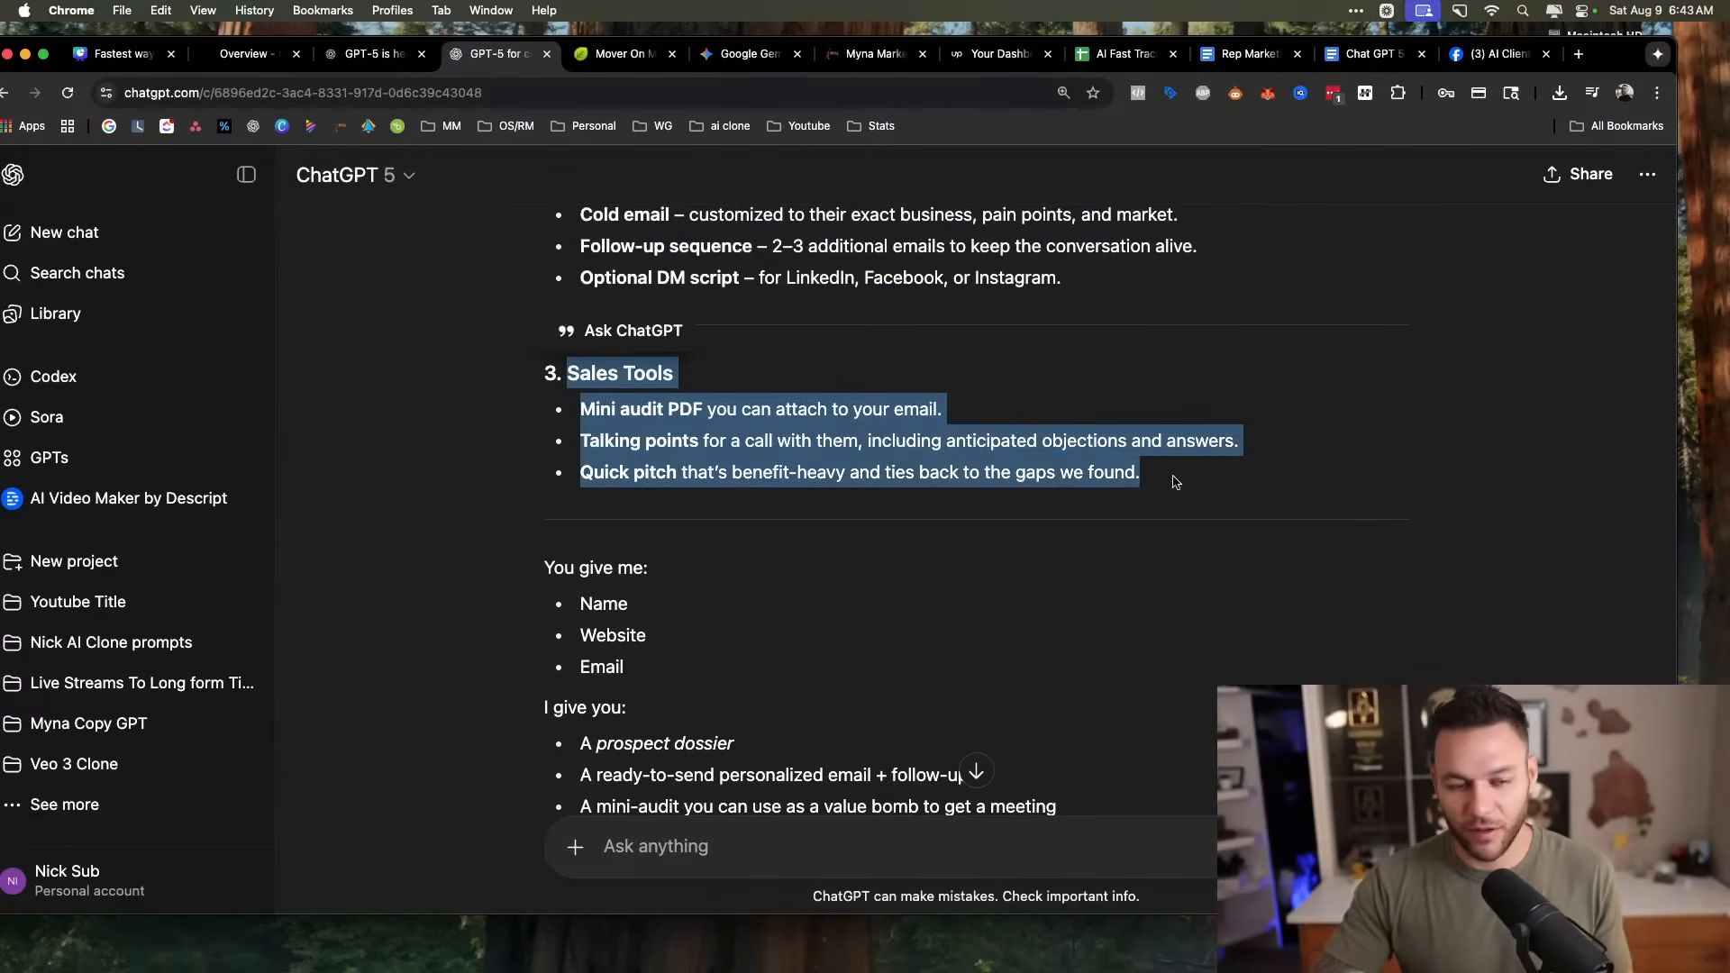
{"action": "left_click", "coordinate": [757, 425]}
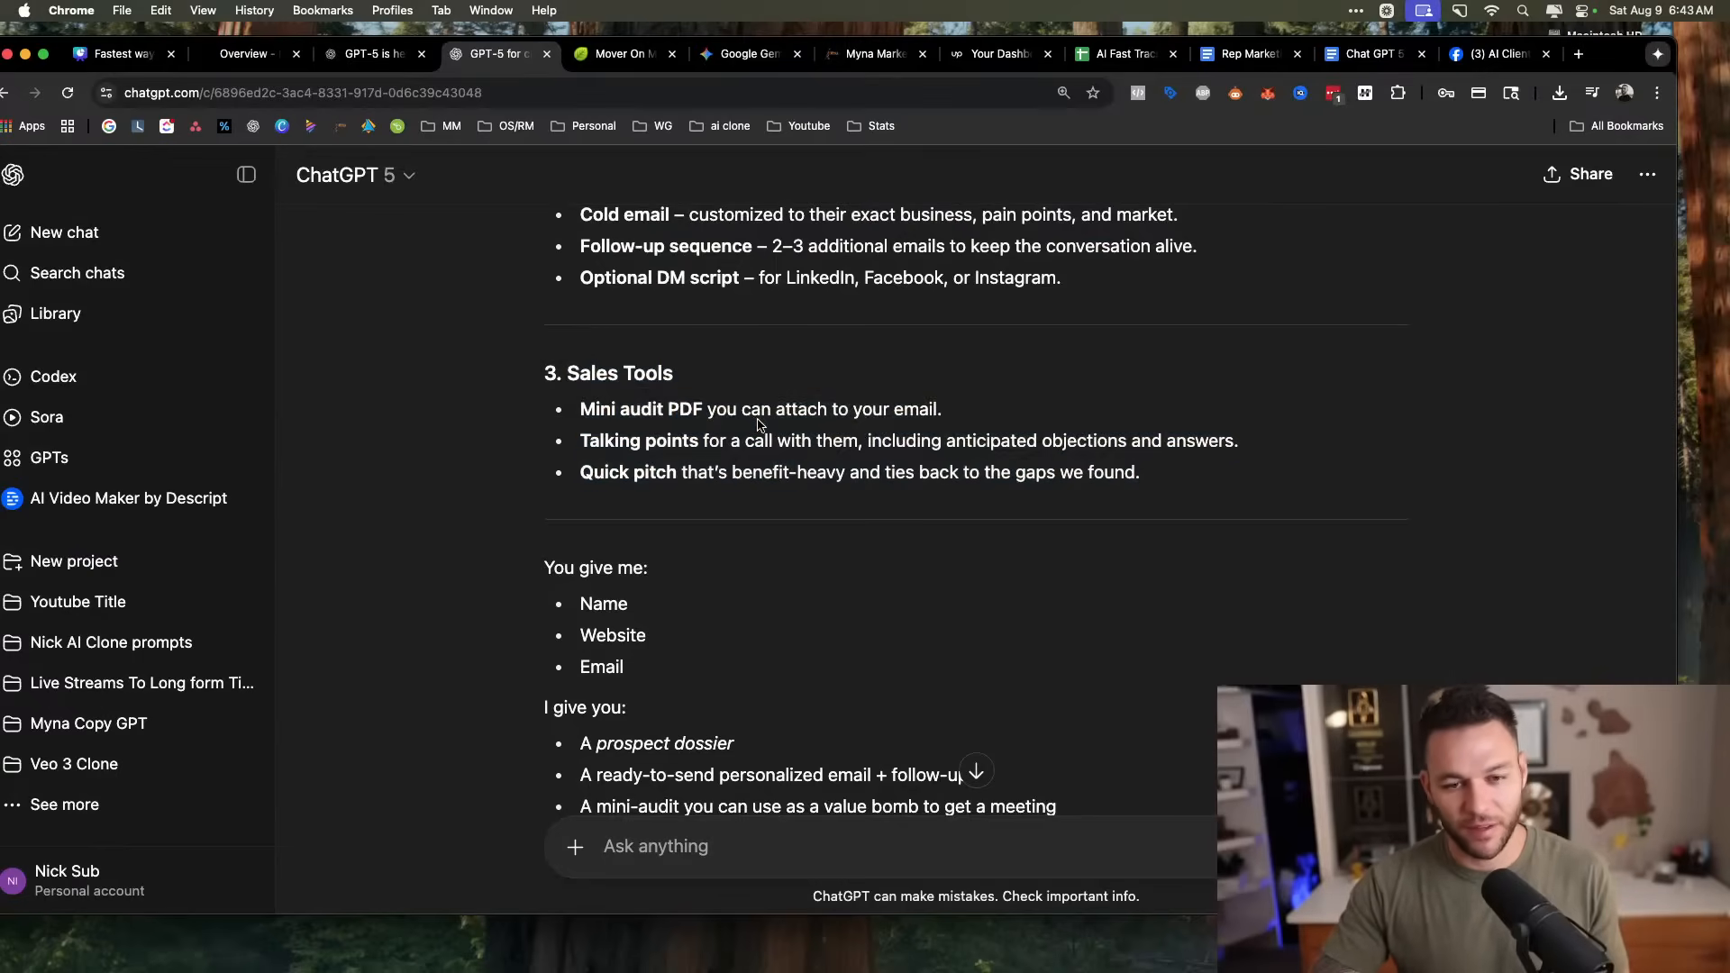
Review the rest of the deliverables summary and the prompt that supplies Maui Movers' name, website and email.
{"action": "scroll", "coordinate": [817, 433], "scroll_direction": "down", "scroll_amount": 3}
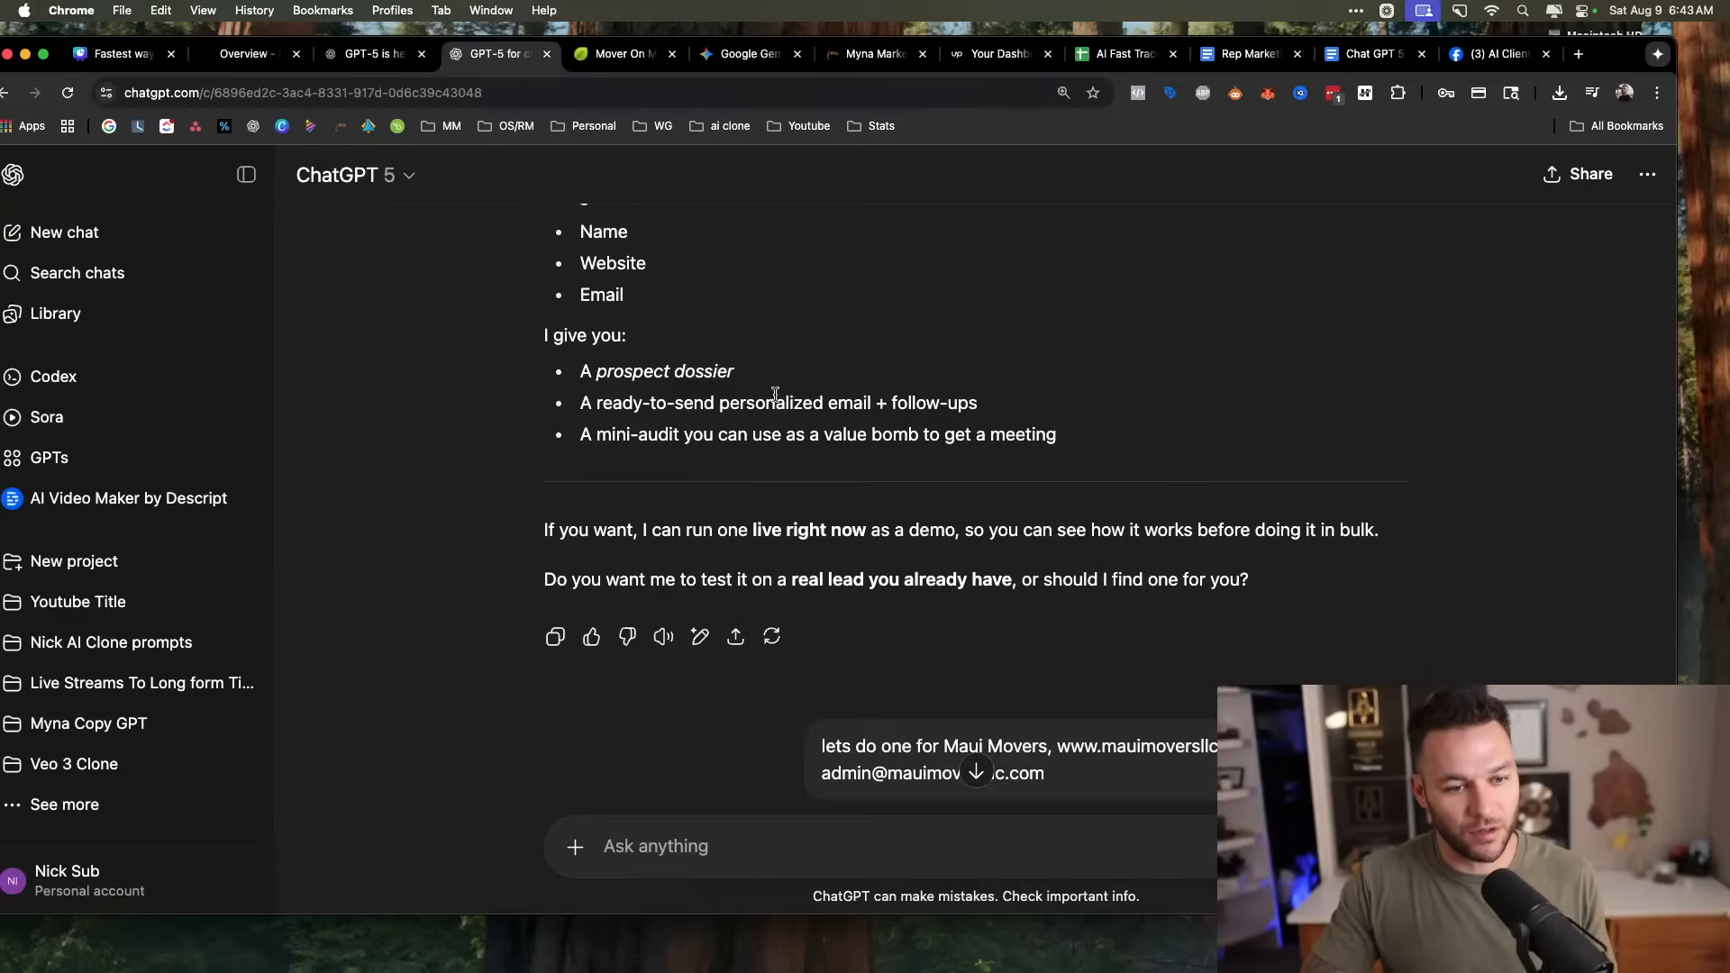
{"action": "left_click_drag", "start_coordinate": [821, 498], "coordinate": [1249, 535]}
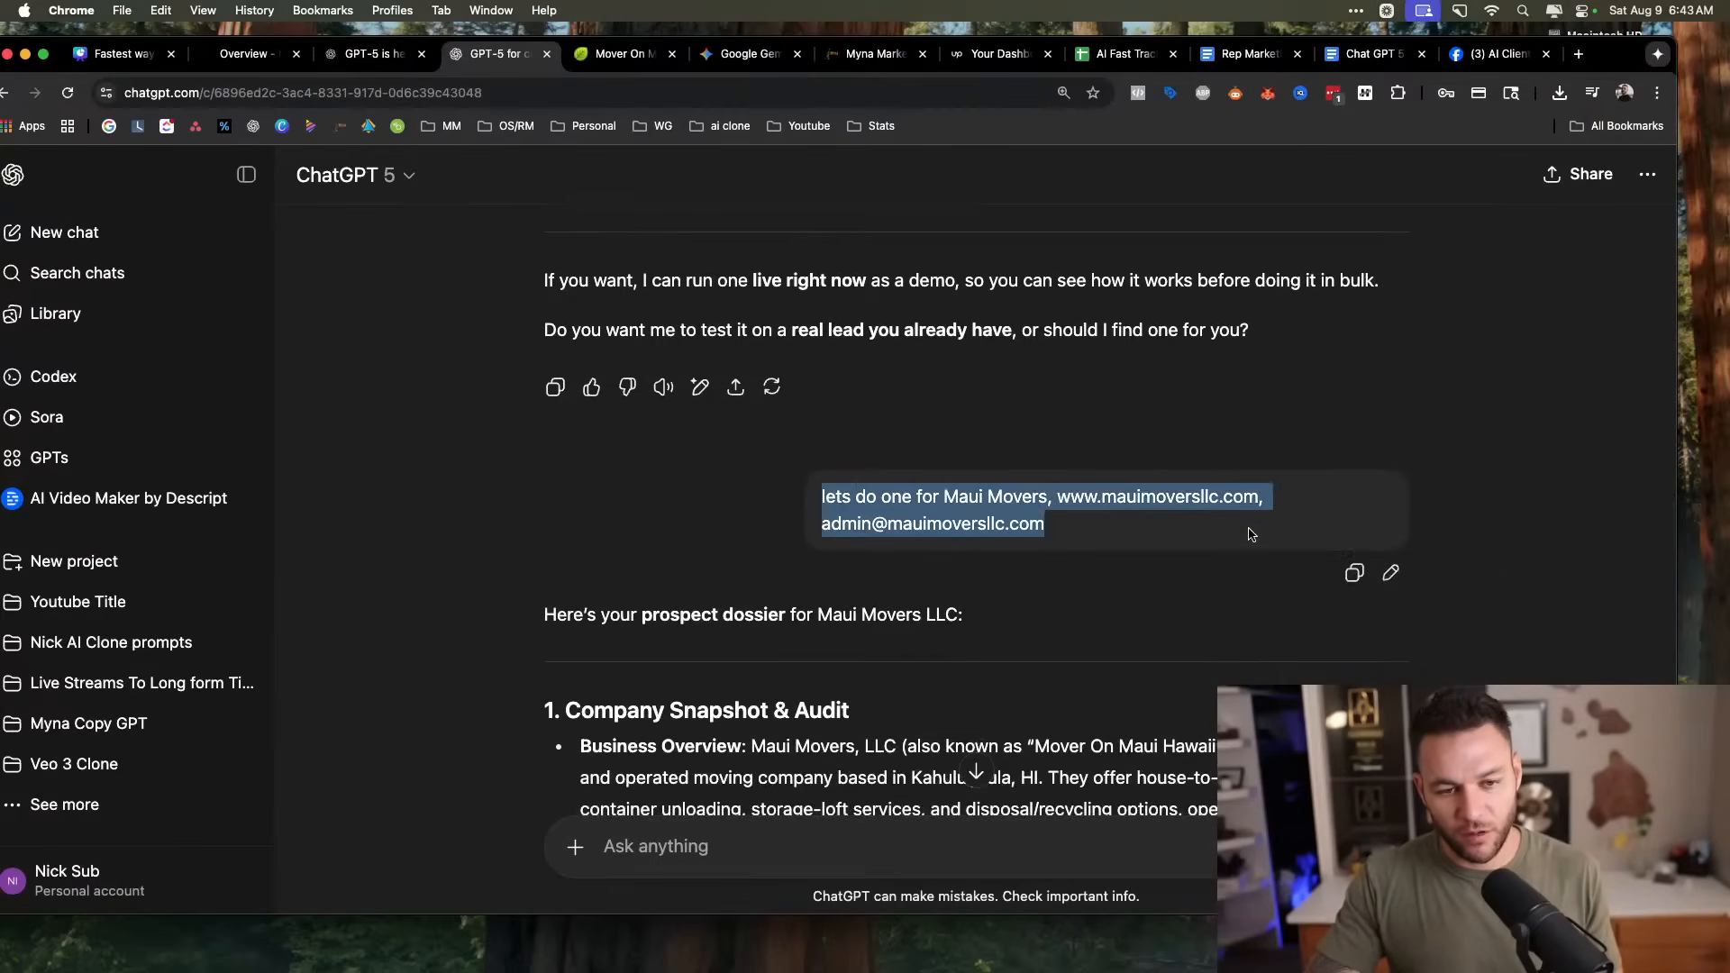
{"action": "scroll", "coordinate": [1133, 497], "scroll_direction": "down", "scroll_amount": 1}
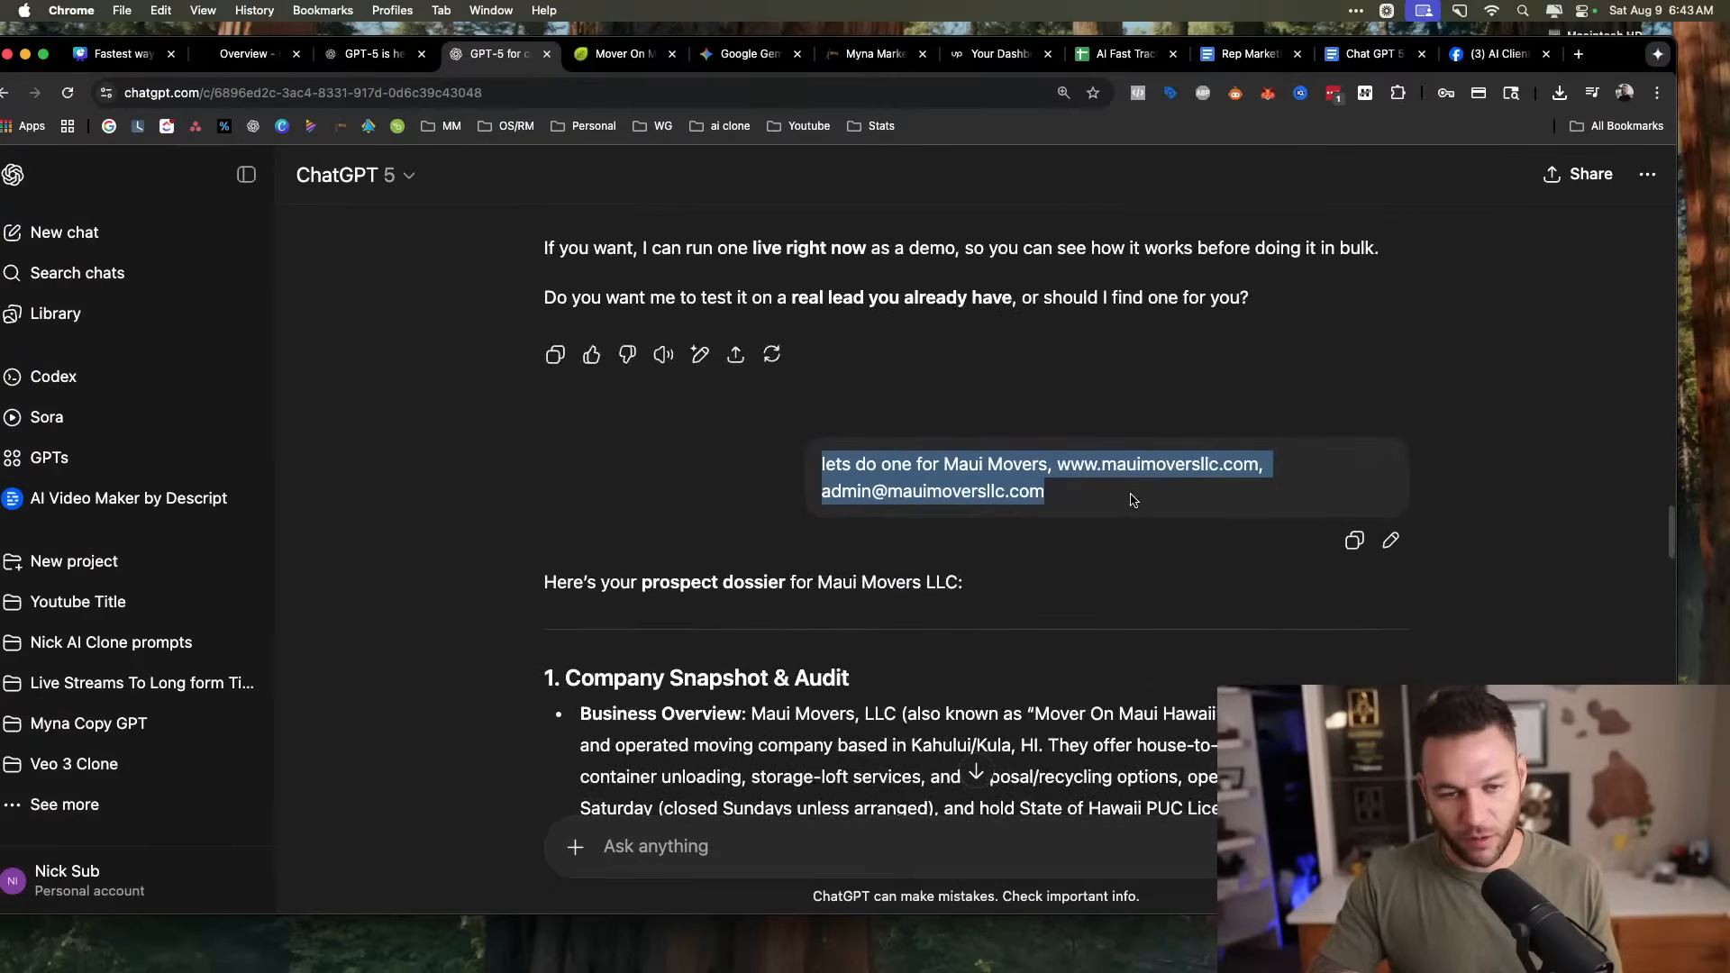
{"action": "left_click", "coordinate": [1031, 460]}
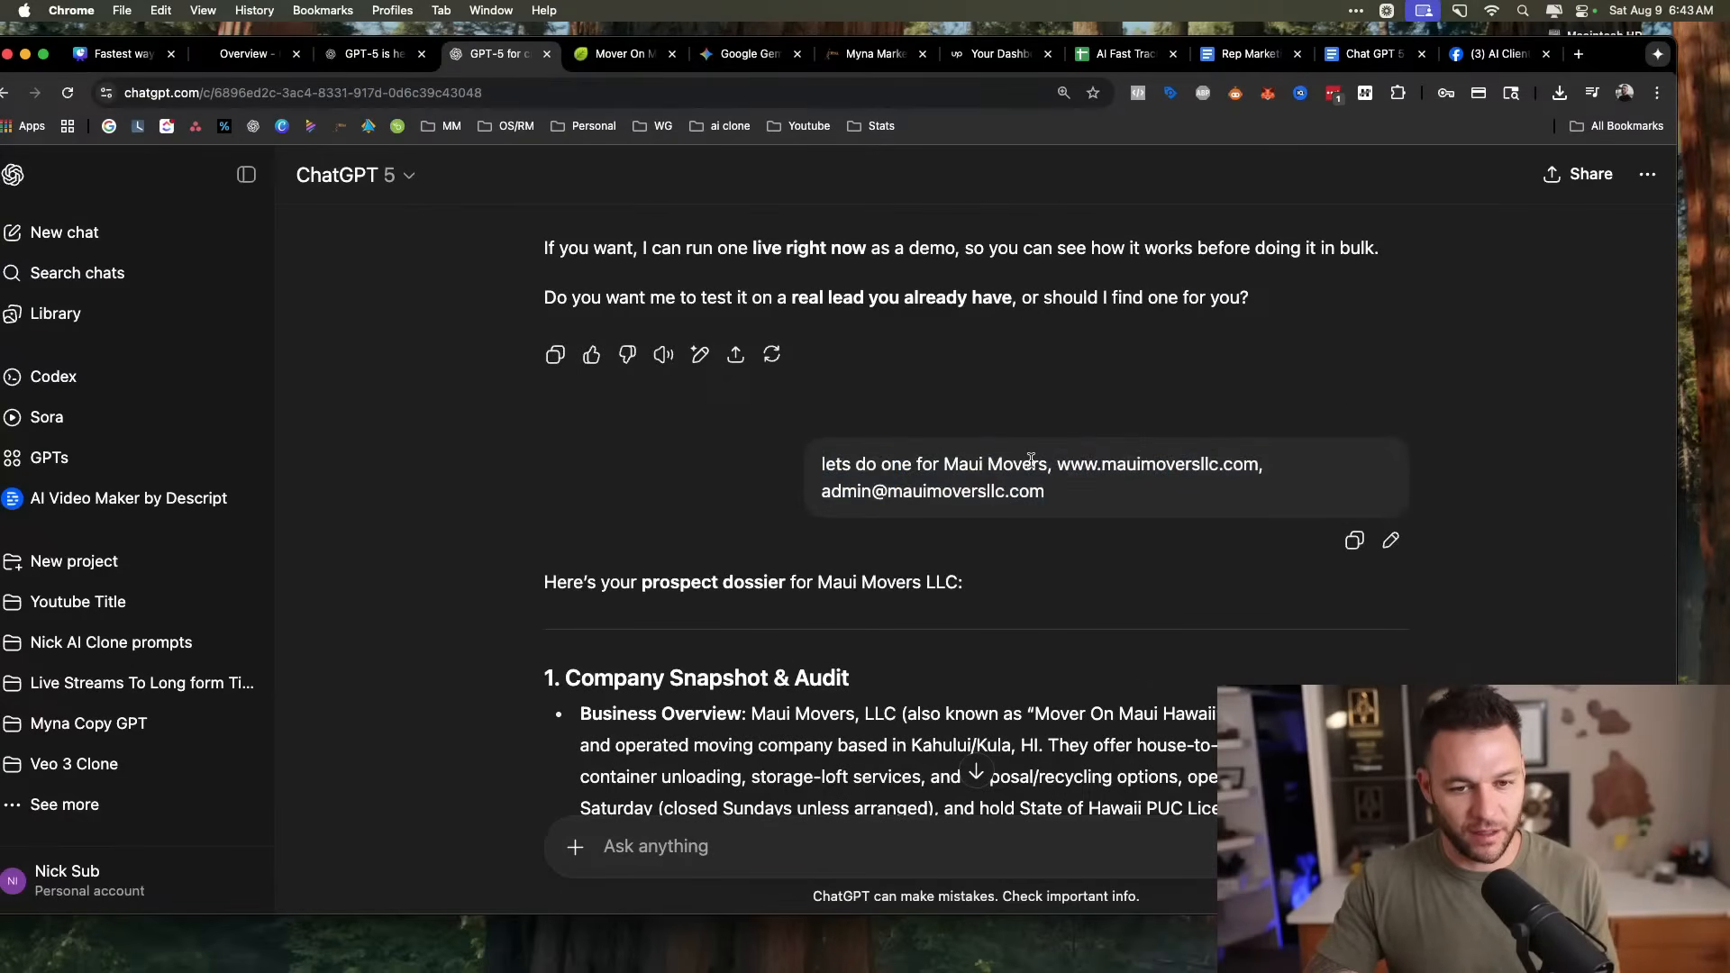
Switch to the open Maui Movers website and look over its home page.
{"action": "left_click", "coordinate": [601, 54]}
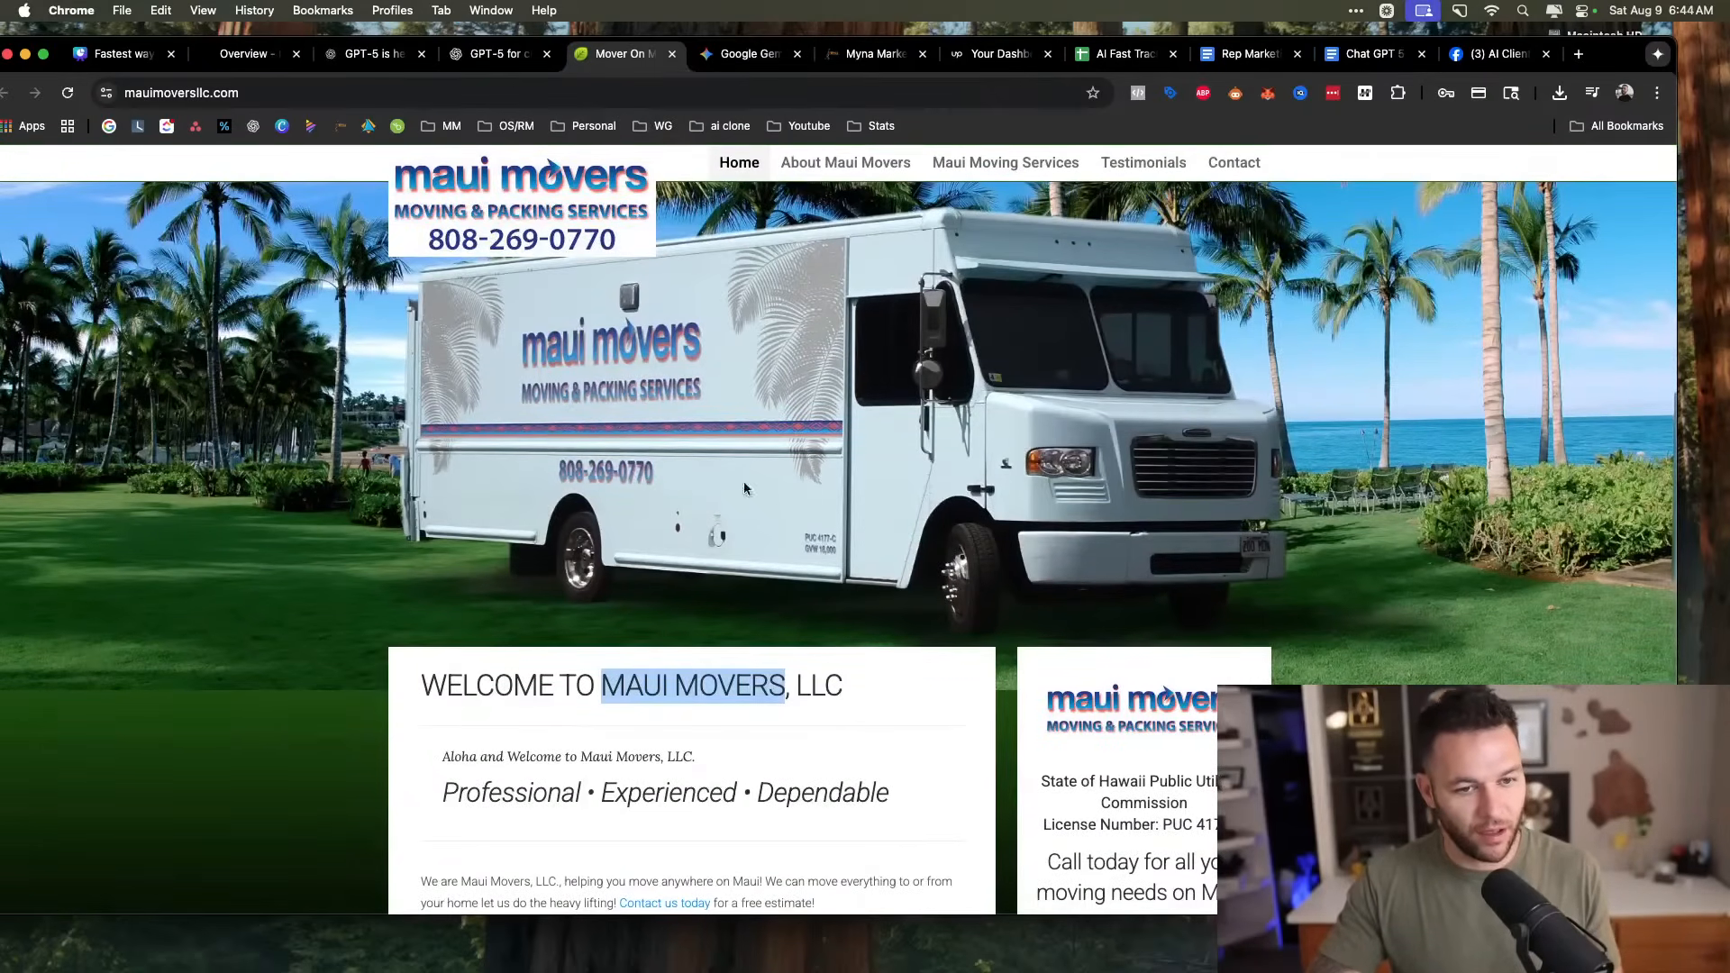
{"action": "scroll", "coordinate": [744, 489], "scroll_direction": "down", "scroll_amount": 20}
{"action": "scroll", "coordinate": [758, 484], "scroll_direction": "up", "scroll_amount": 15}
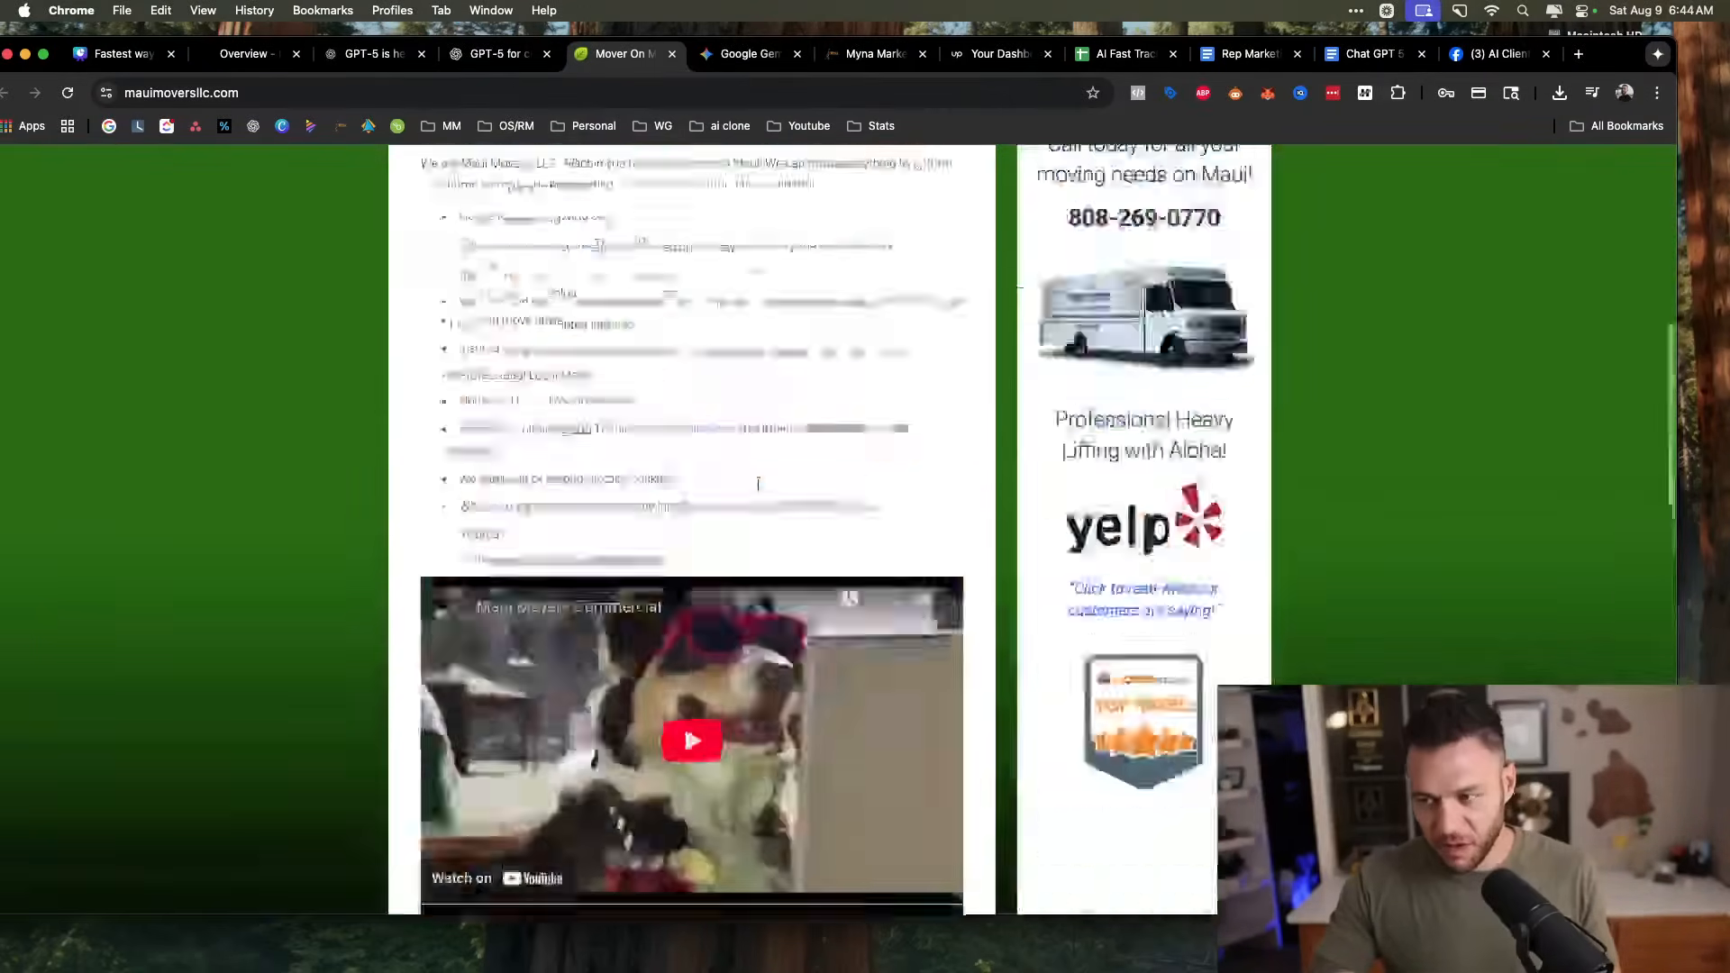
{"action": "scroll", "coordinate": [757, 483], "scroll_direction": "up", "scroll_amount": 10}
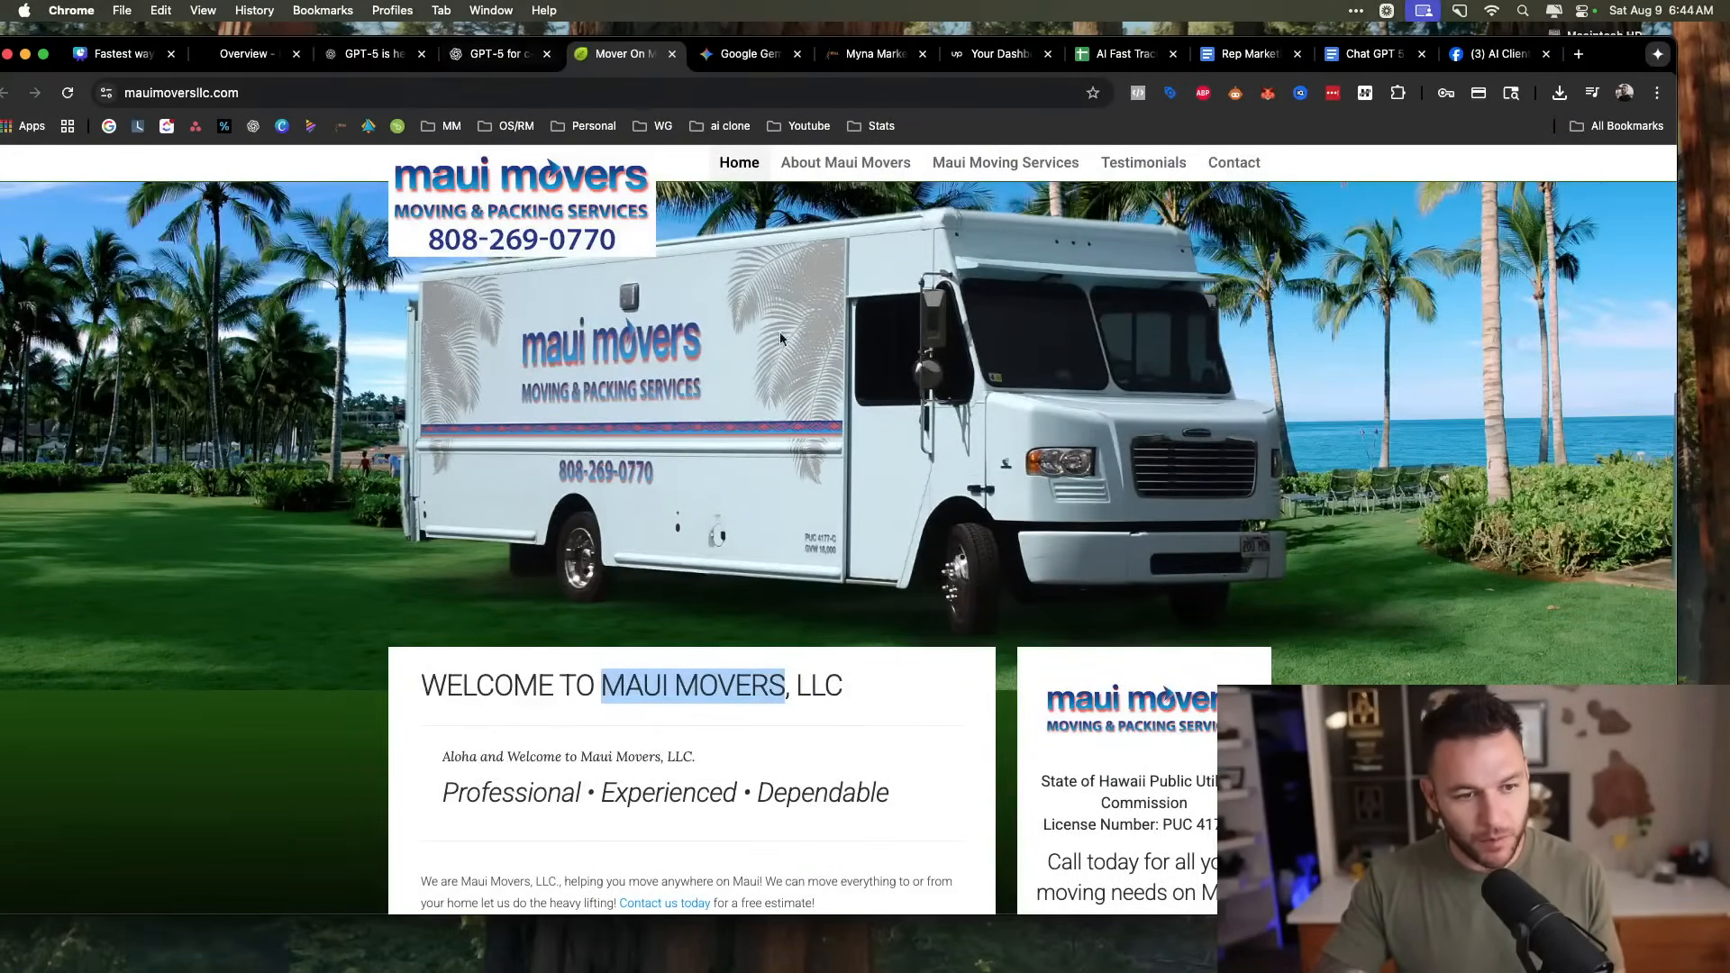
Return to the ChatGPT conversation on client acquisition and highlight the Maui Movers prompt.
{"action": "left_click", "coordinate": [495, 54]}
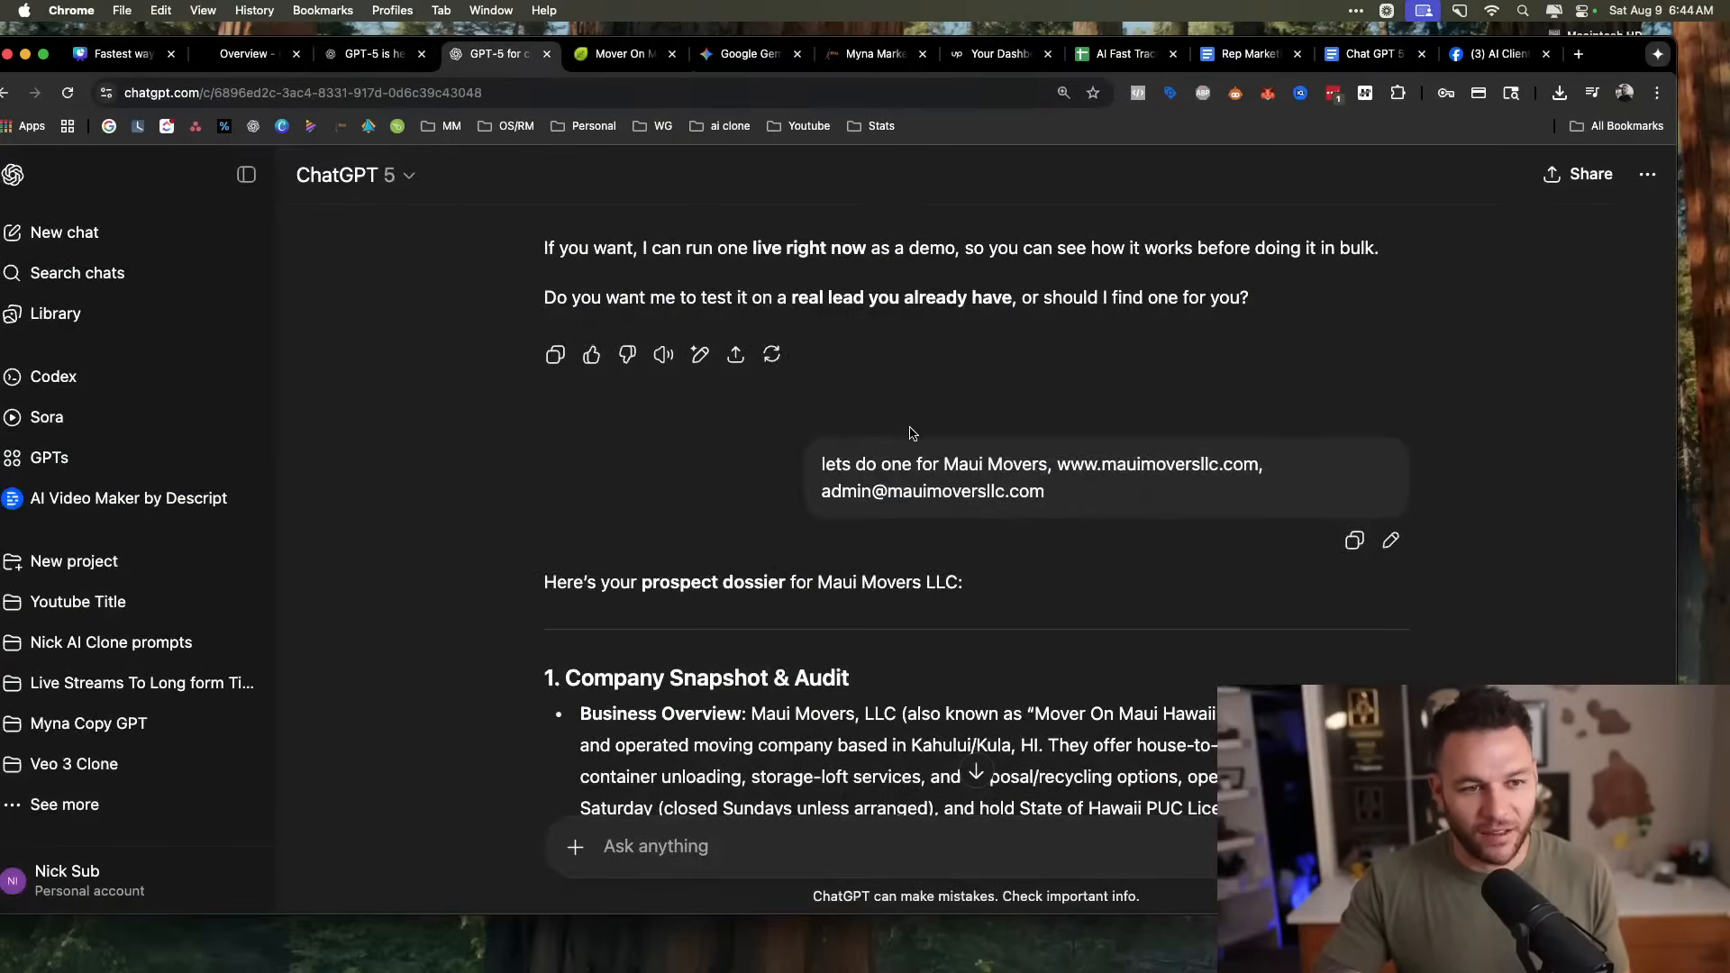
{"action": "left_click_drag", "start_coordinate": [813, 467], "coordinate": [1171, 490]}
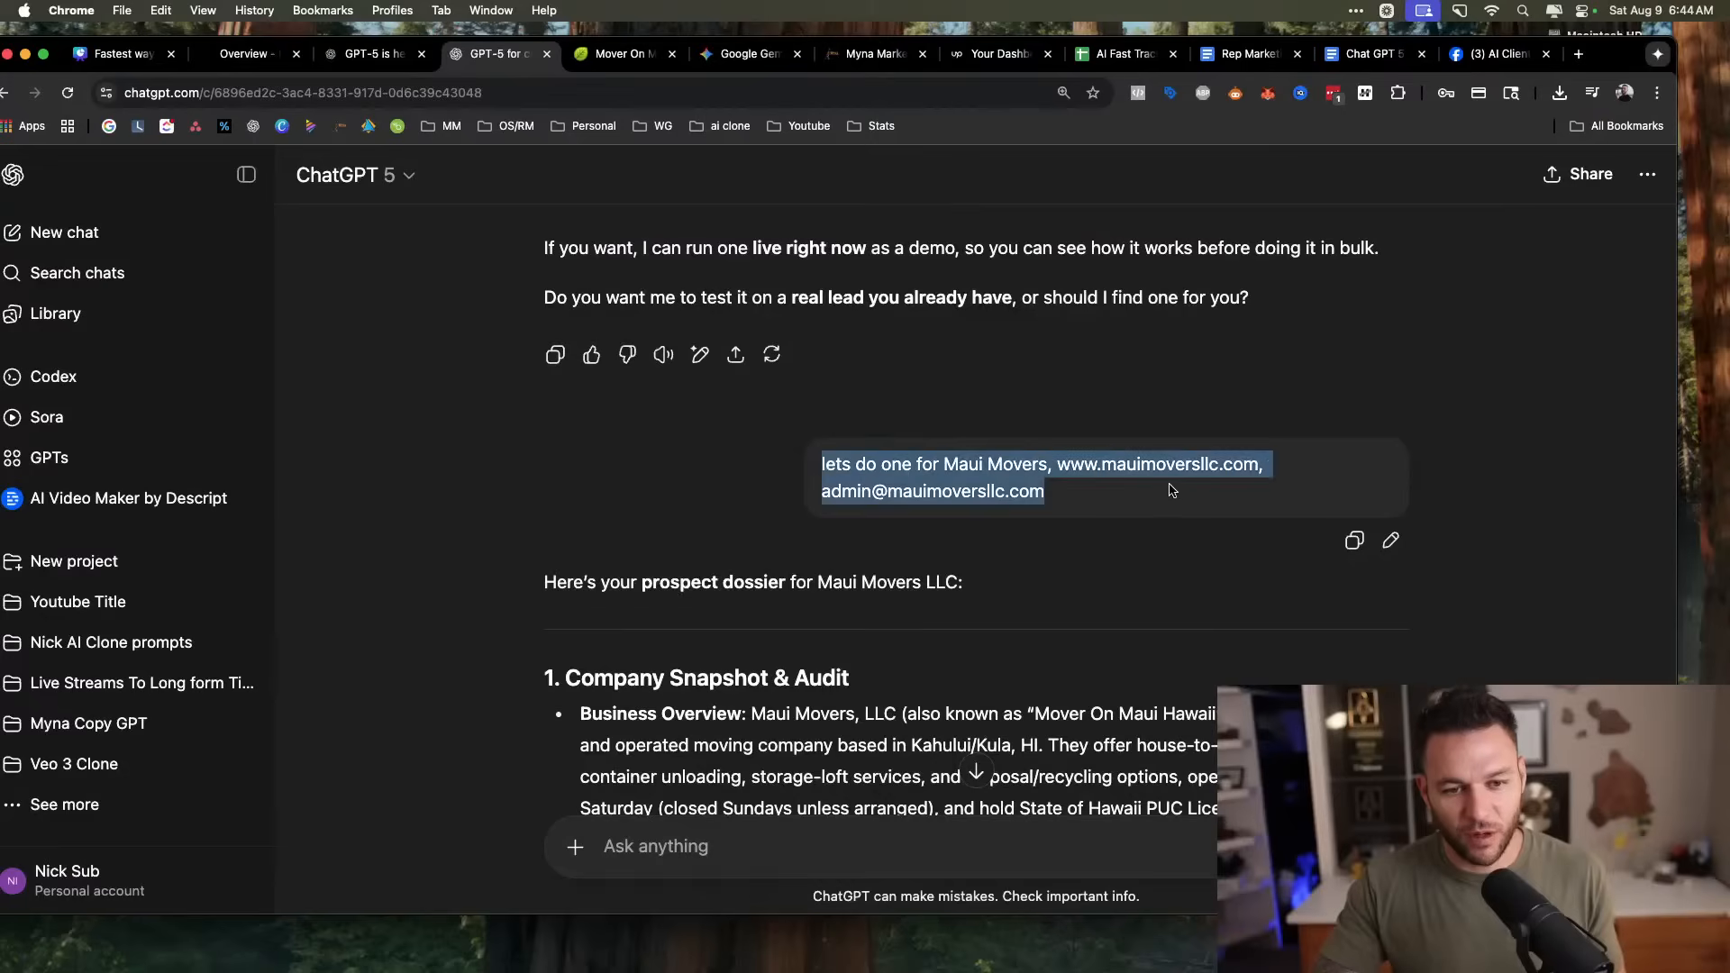
{"action": "left_click", "coordinate": [1175, 501]}
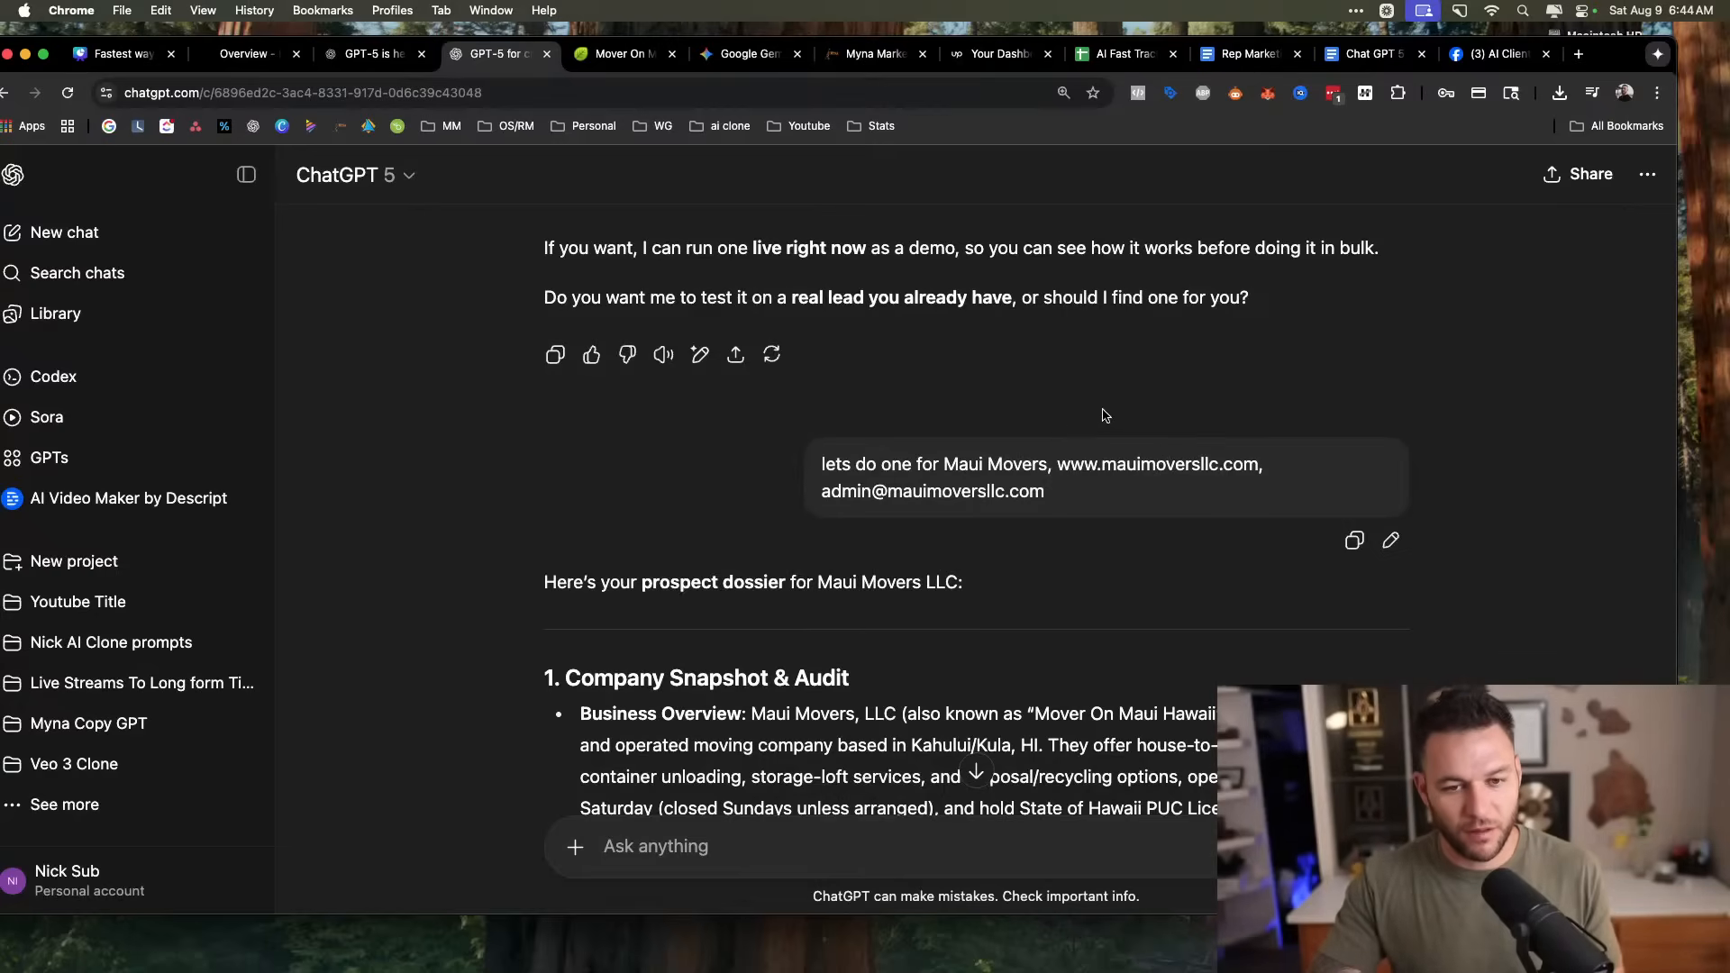
Look over the start of the Maui Movers prospect dossier and highlight its "Company Snapshot & Audit" section.
{"action": "scroll", "coordinate": [1106, 414], "scroll_direction": "down", "scroll_amount": 2}
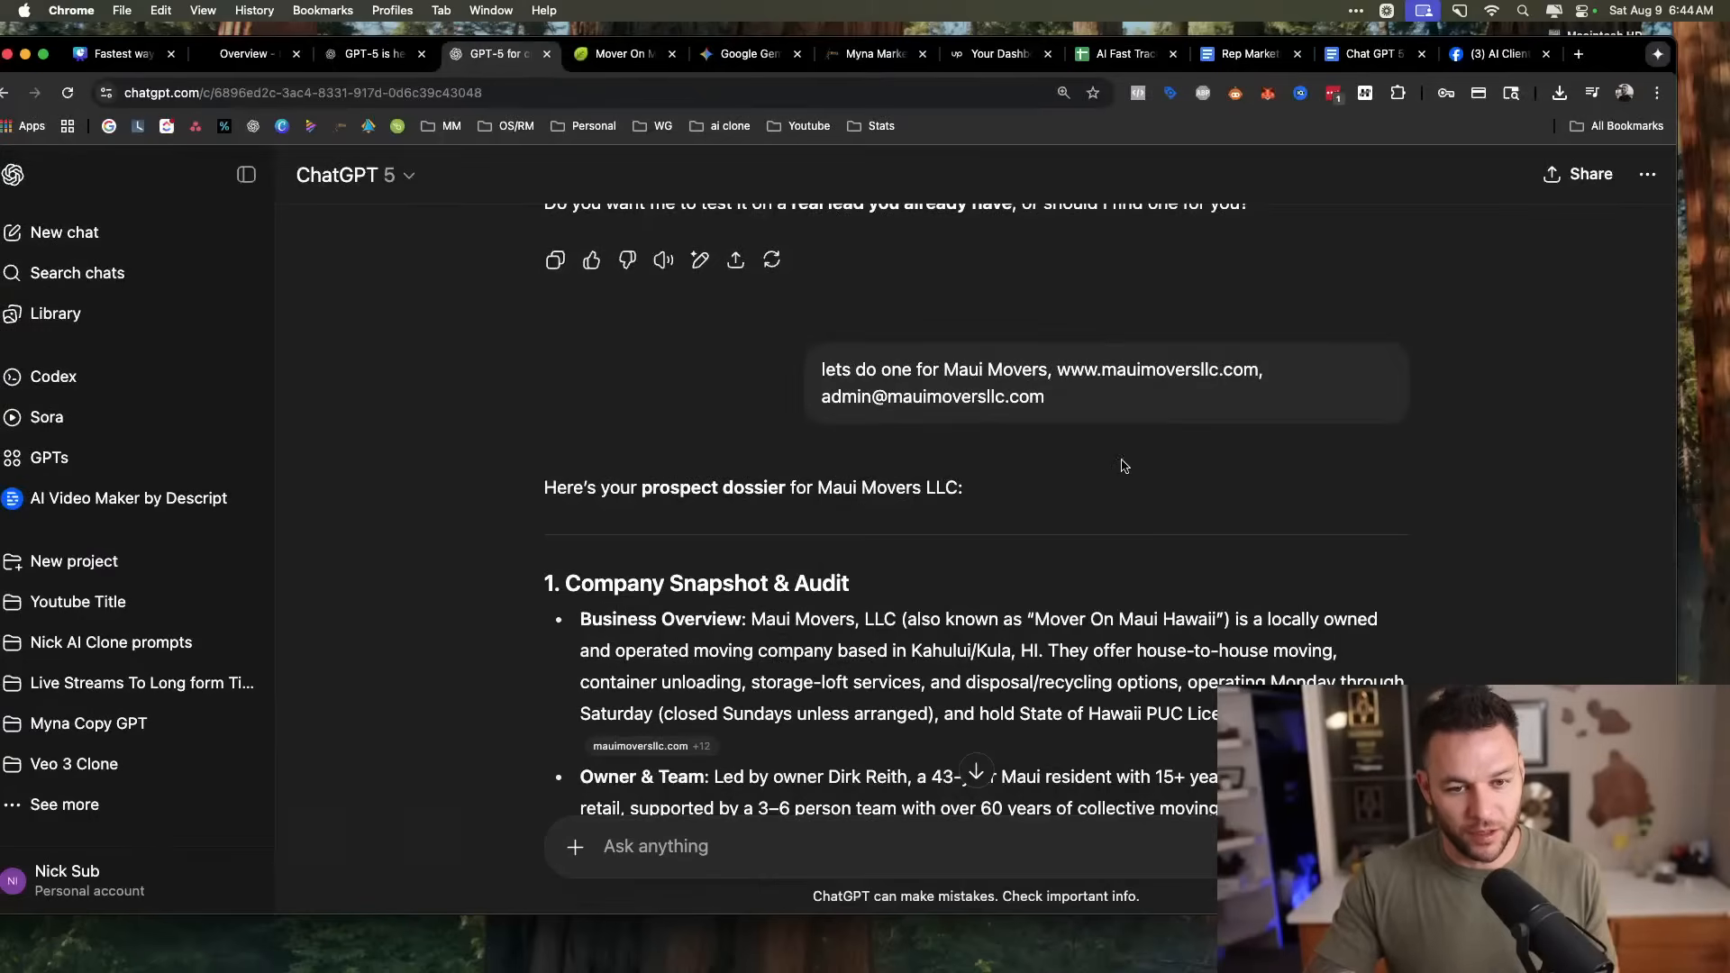
{"action": "scroll", "coordinate": [1122, 464], "scroll_direction": "up", "scroll_amount": 3}
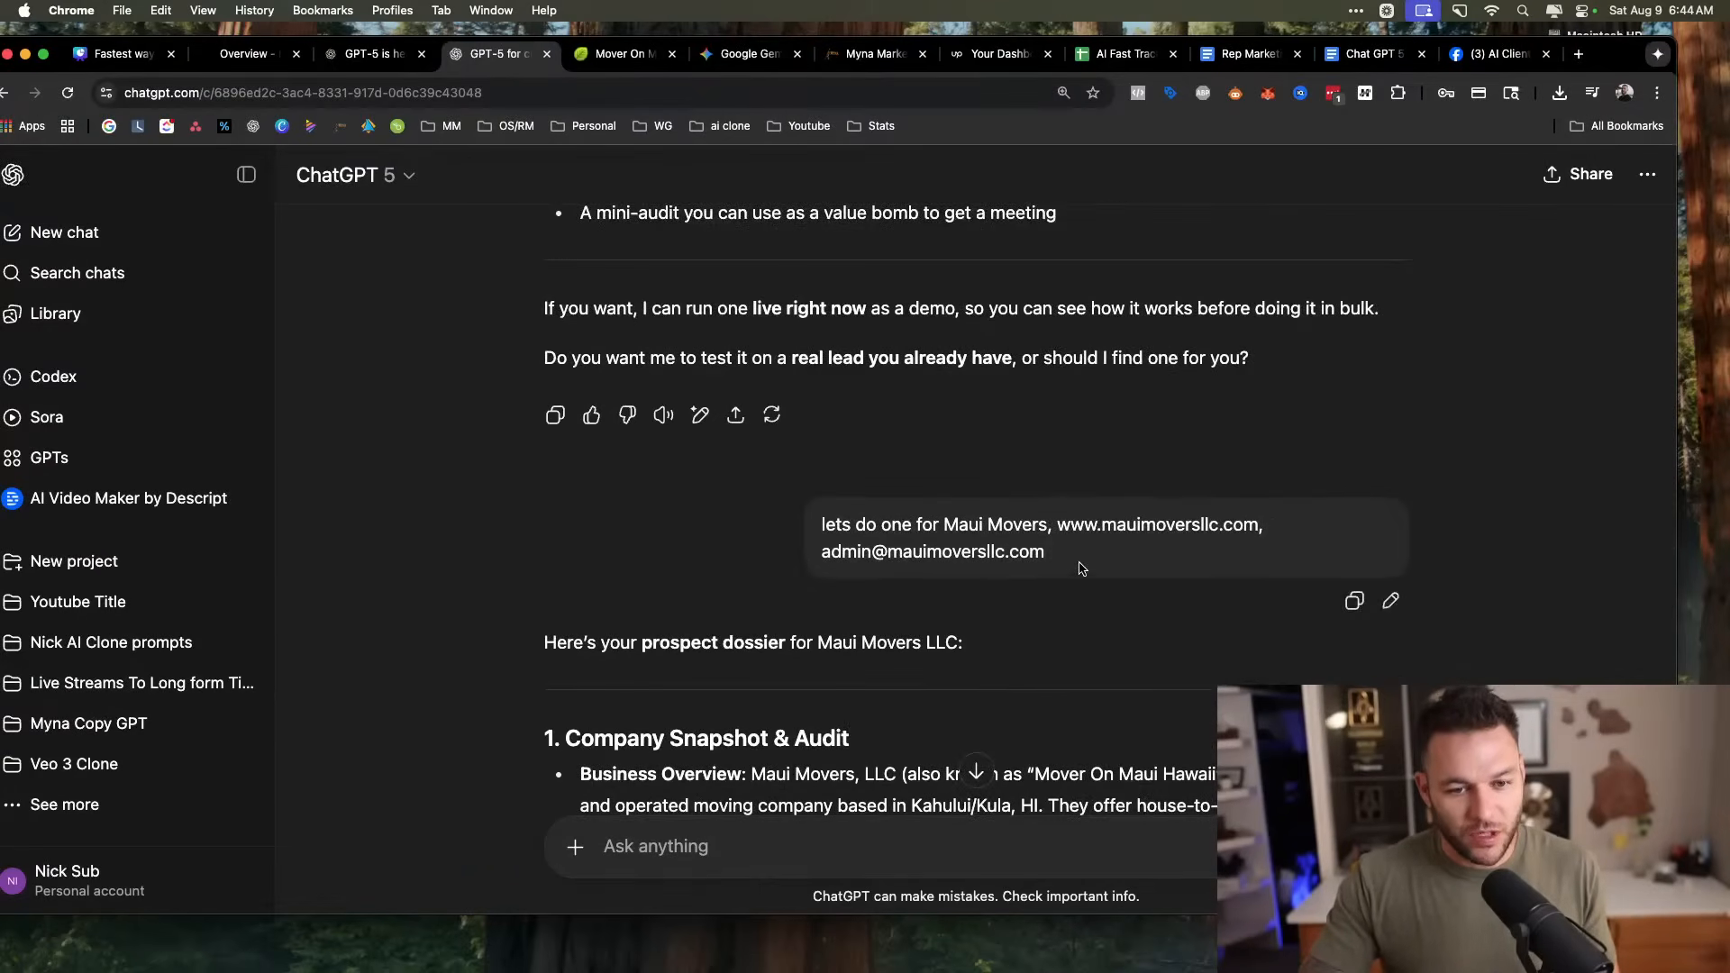
{"action": "scroll", "coordinate": [901, 518], "scroll_direction": "down", "scroll_amount": 5}
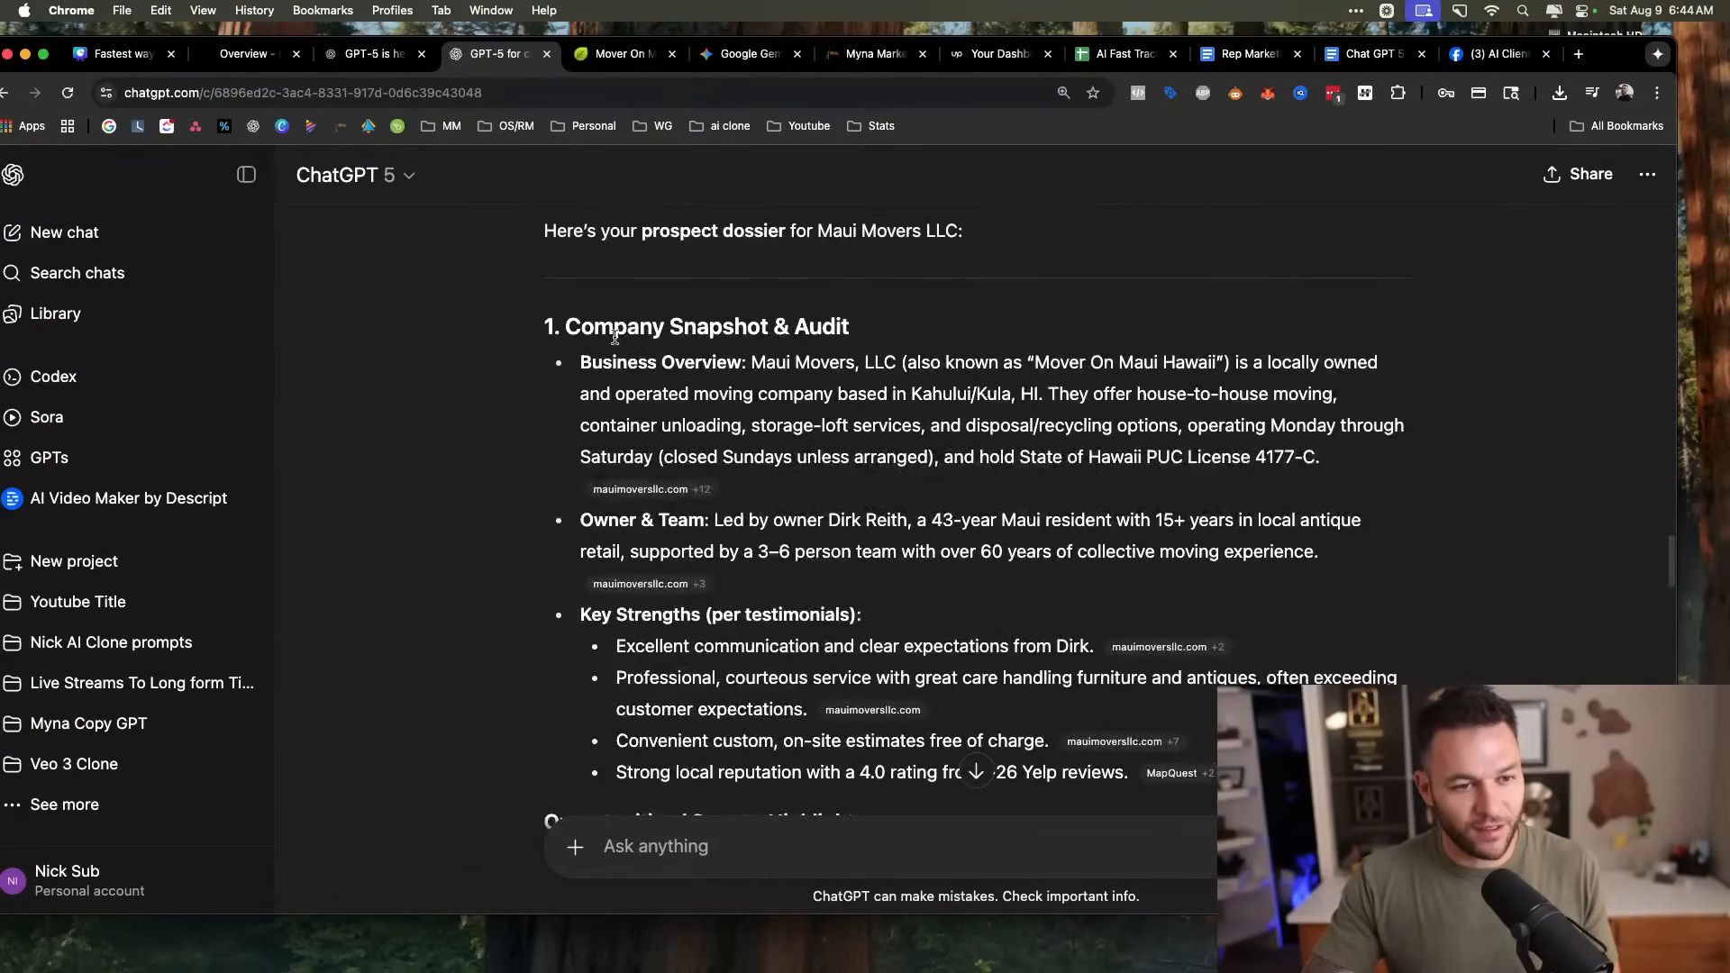
{"action": "left_click_drag", "start_coordinate": [550, 326], "coordinate": [1331, 539]}
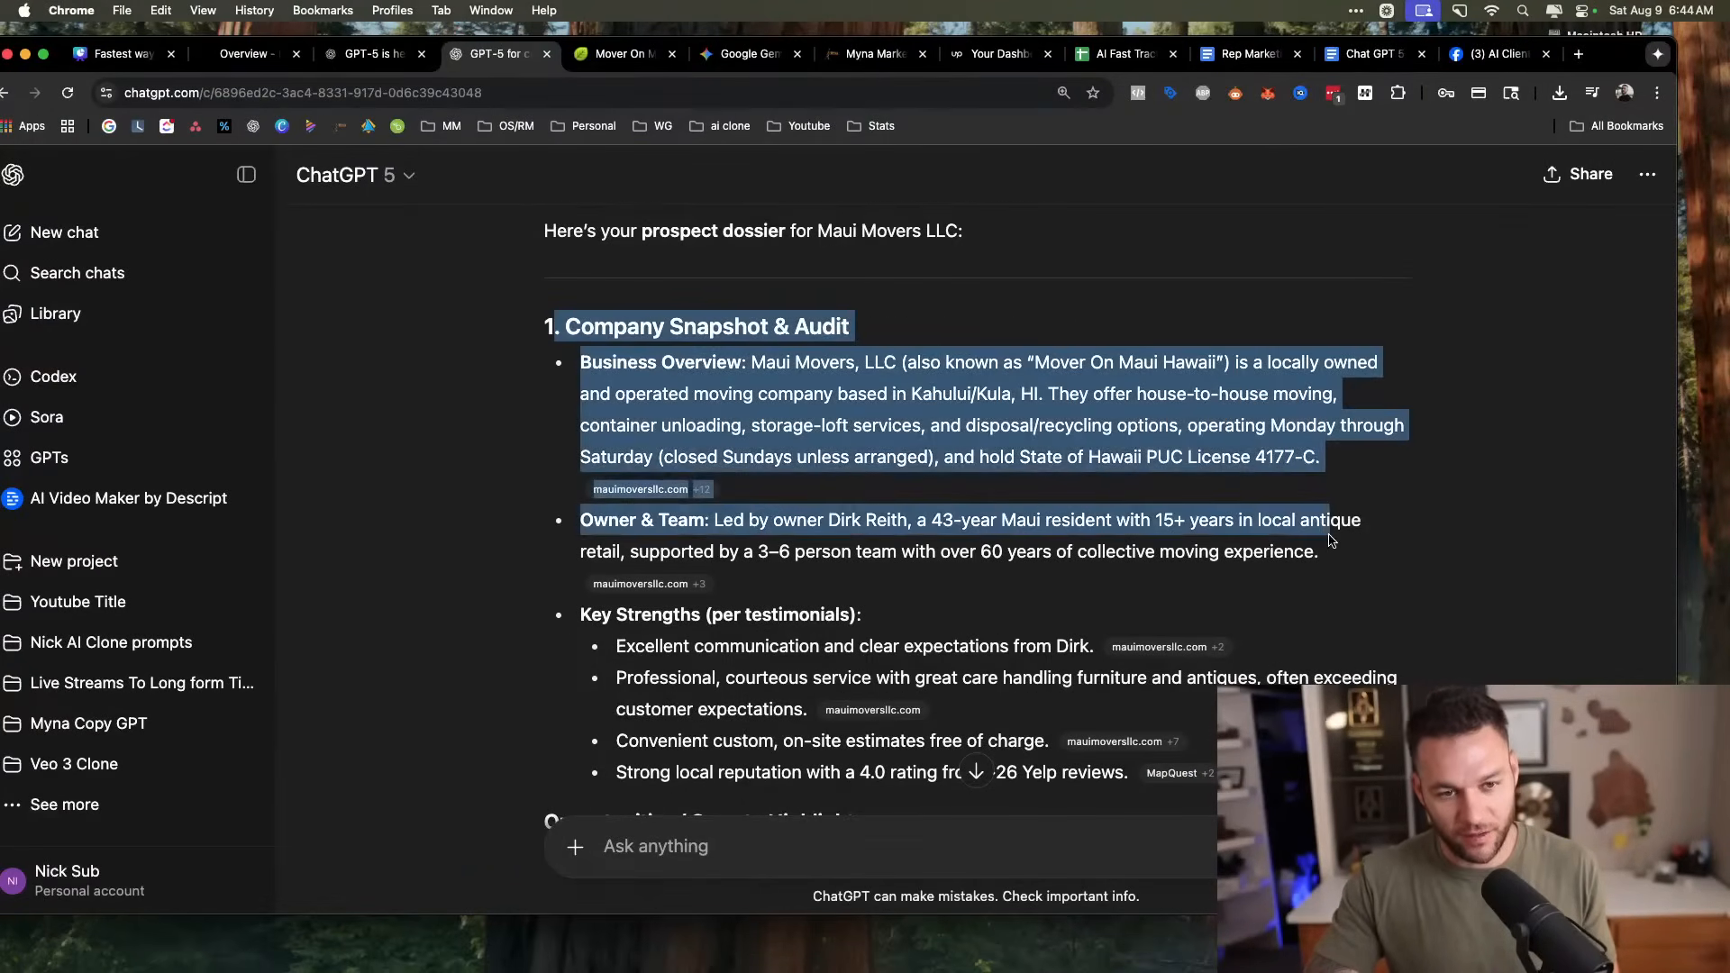
{"action": "left_click", "coordinate": [817, 369]}
{"action": "scroll", "coordinate": [751, 359], "scroll_direction": "down", "scroll_amount": 2}
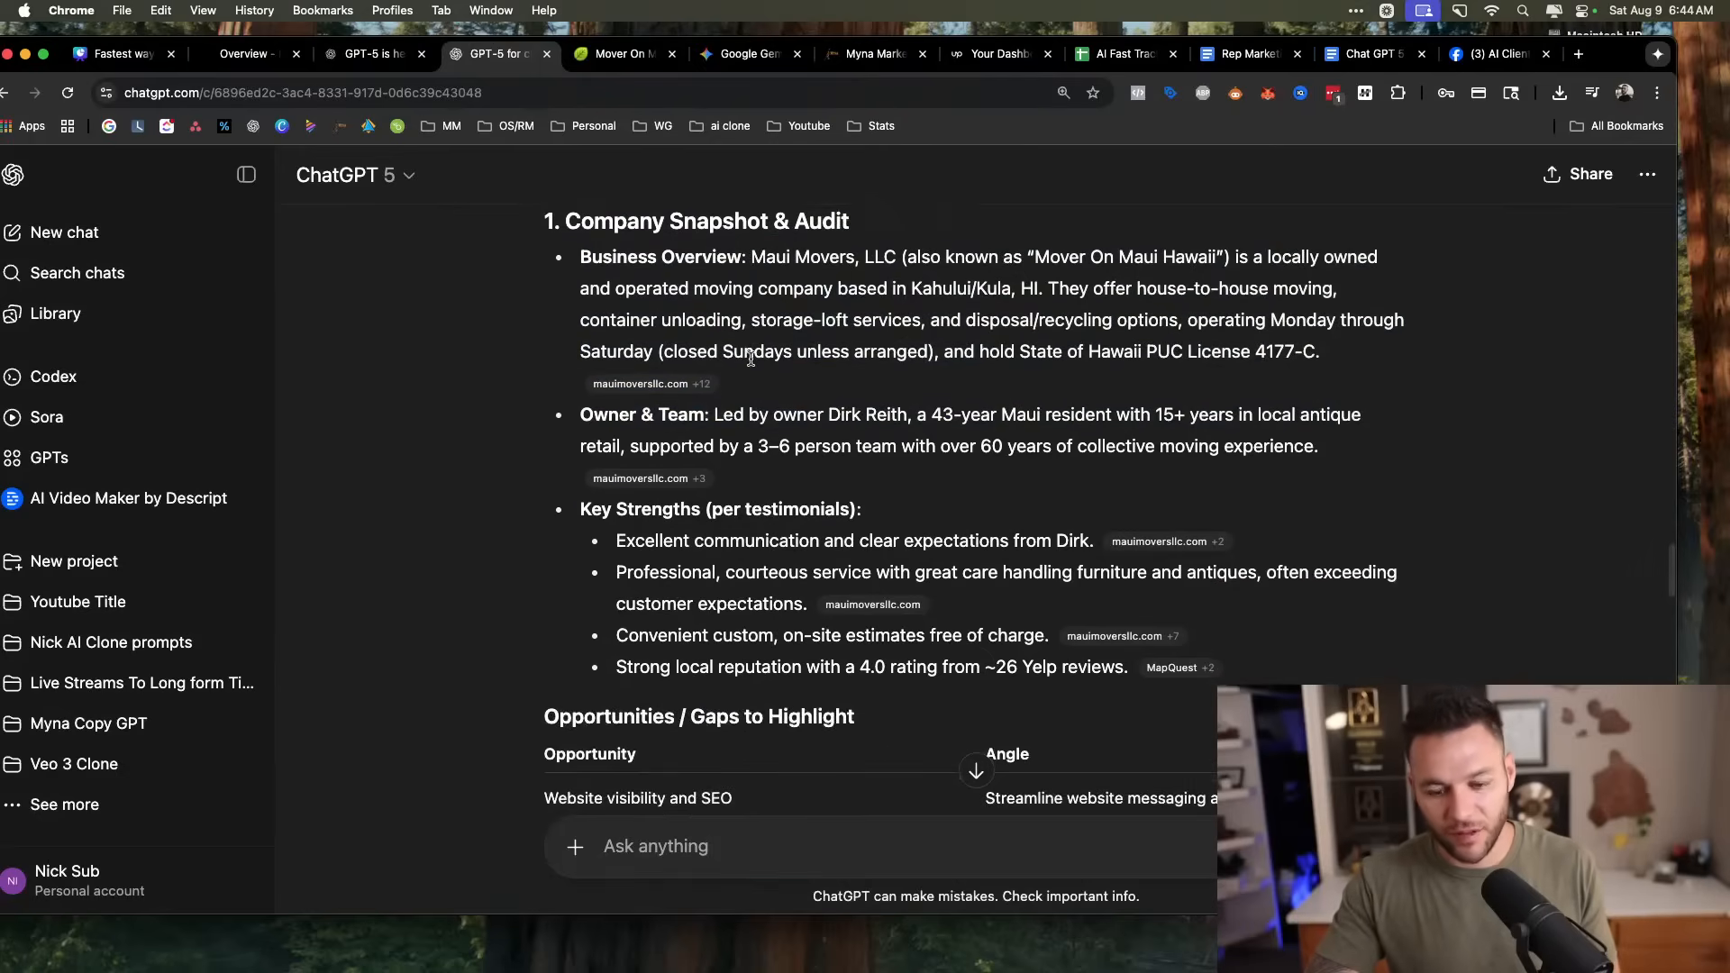
{"action": "scroll", "coordinate": [755, 345], "scroll_direction": "up", "scroll_amount": 2}
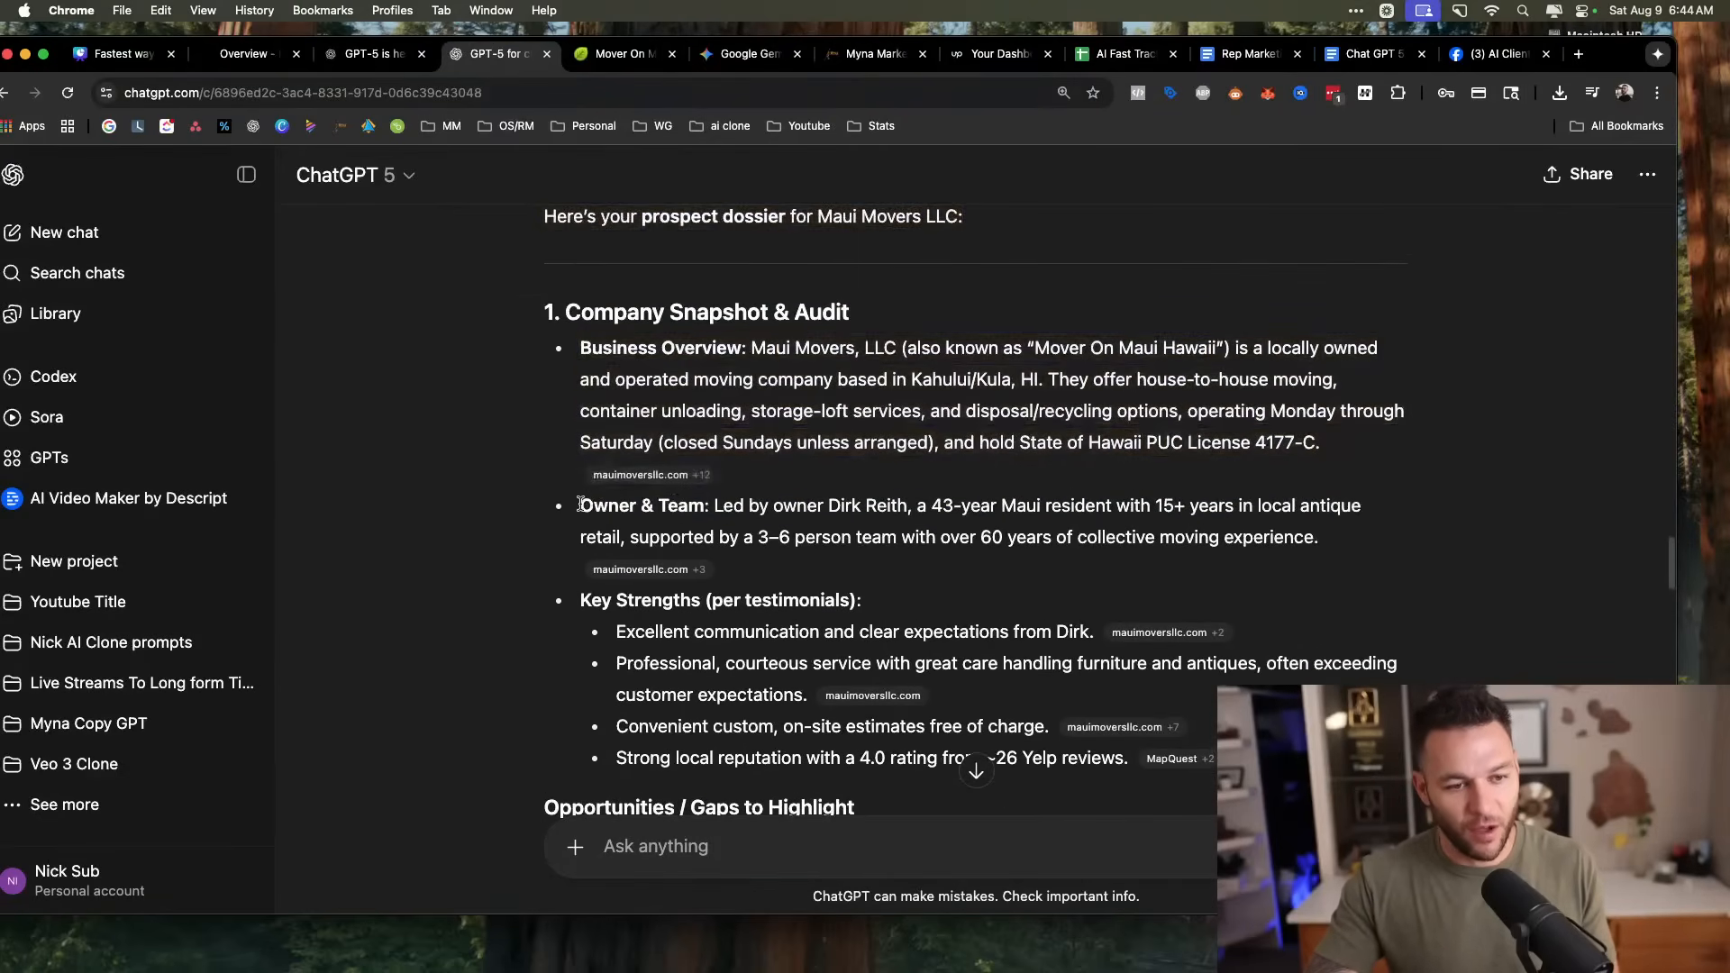
Highlight the "Owner & Team" entry and the "Business Overview" details in the company snapshot.
{"action": "left_click_drag", "start_coordinate": [581, 506], "coordinate": [1384, 548]}
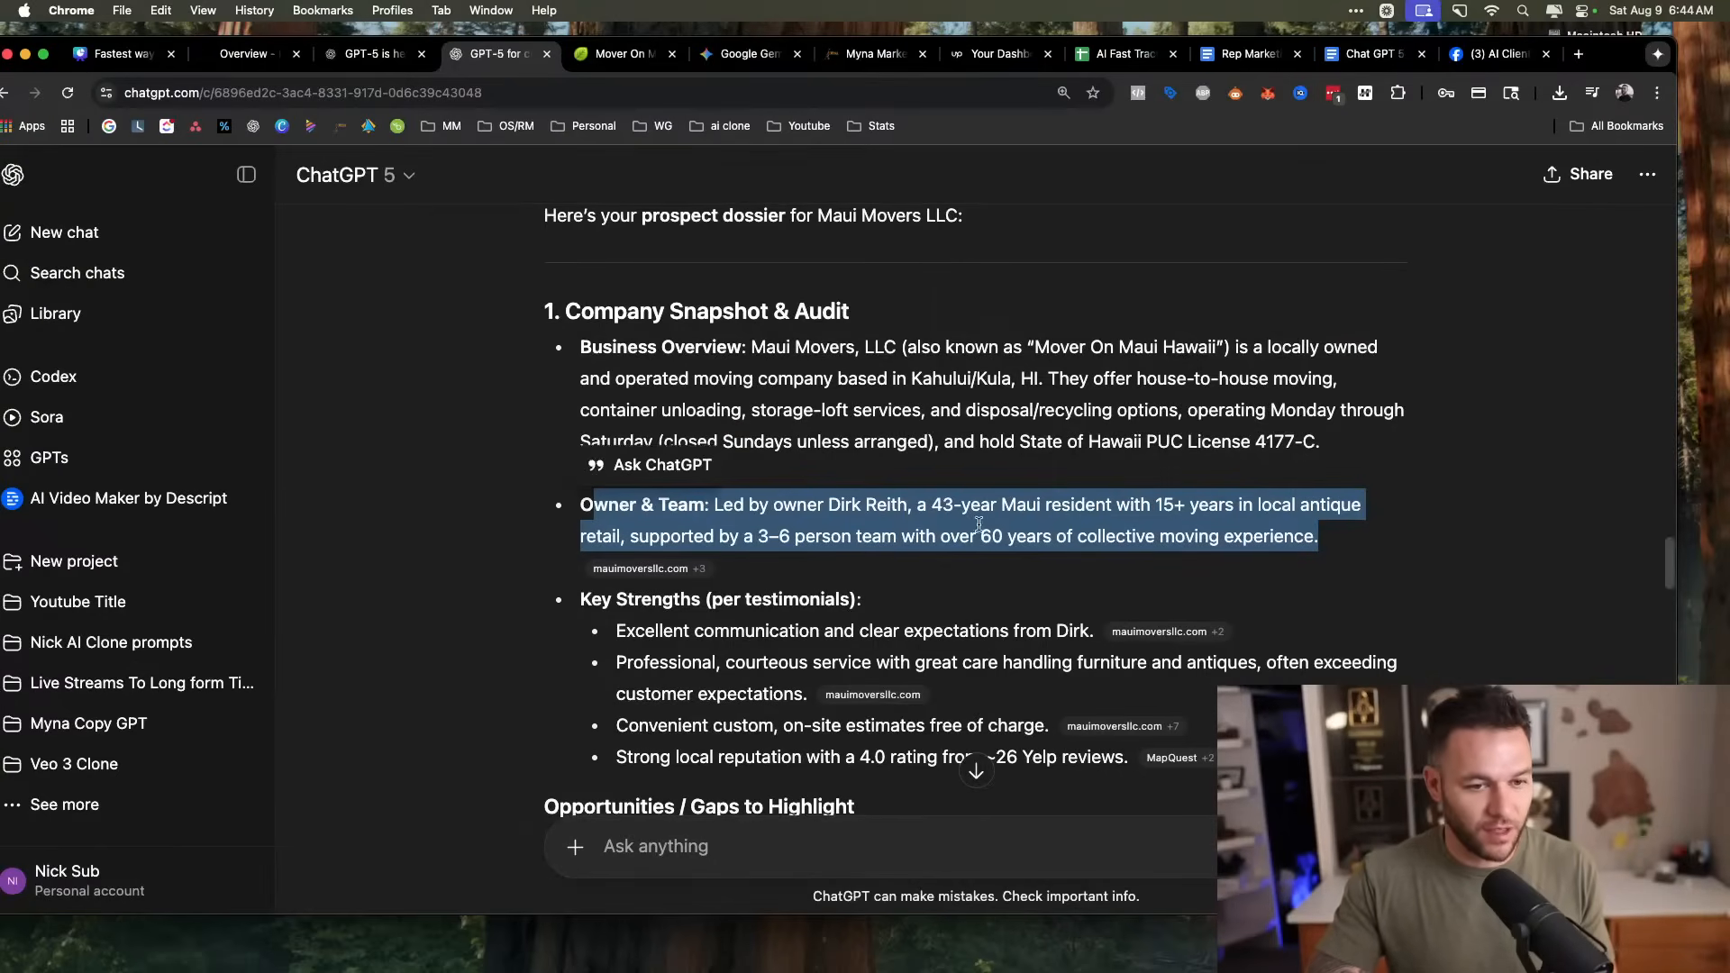
{"action": "left_click", "coordinate": [1035, 441]}
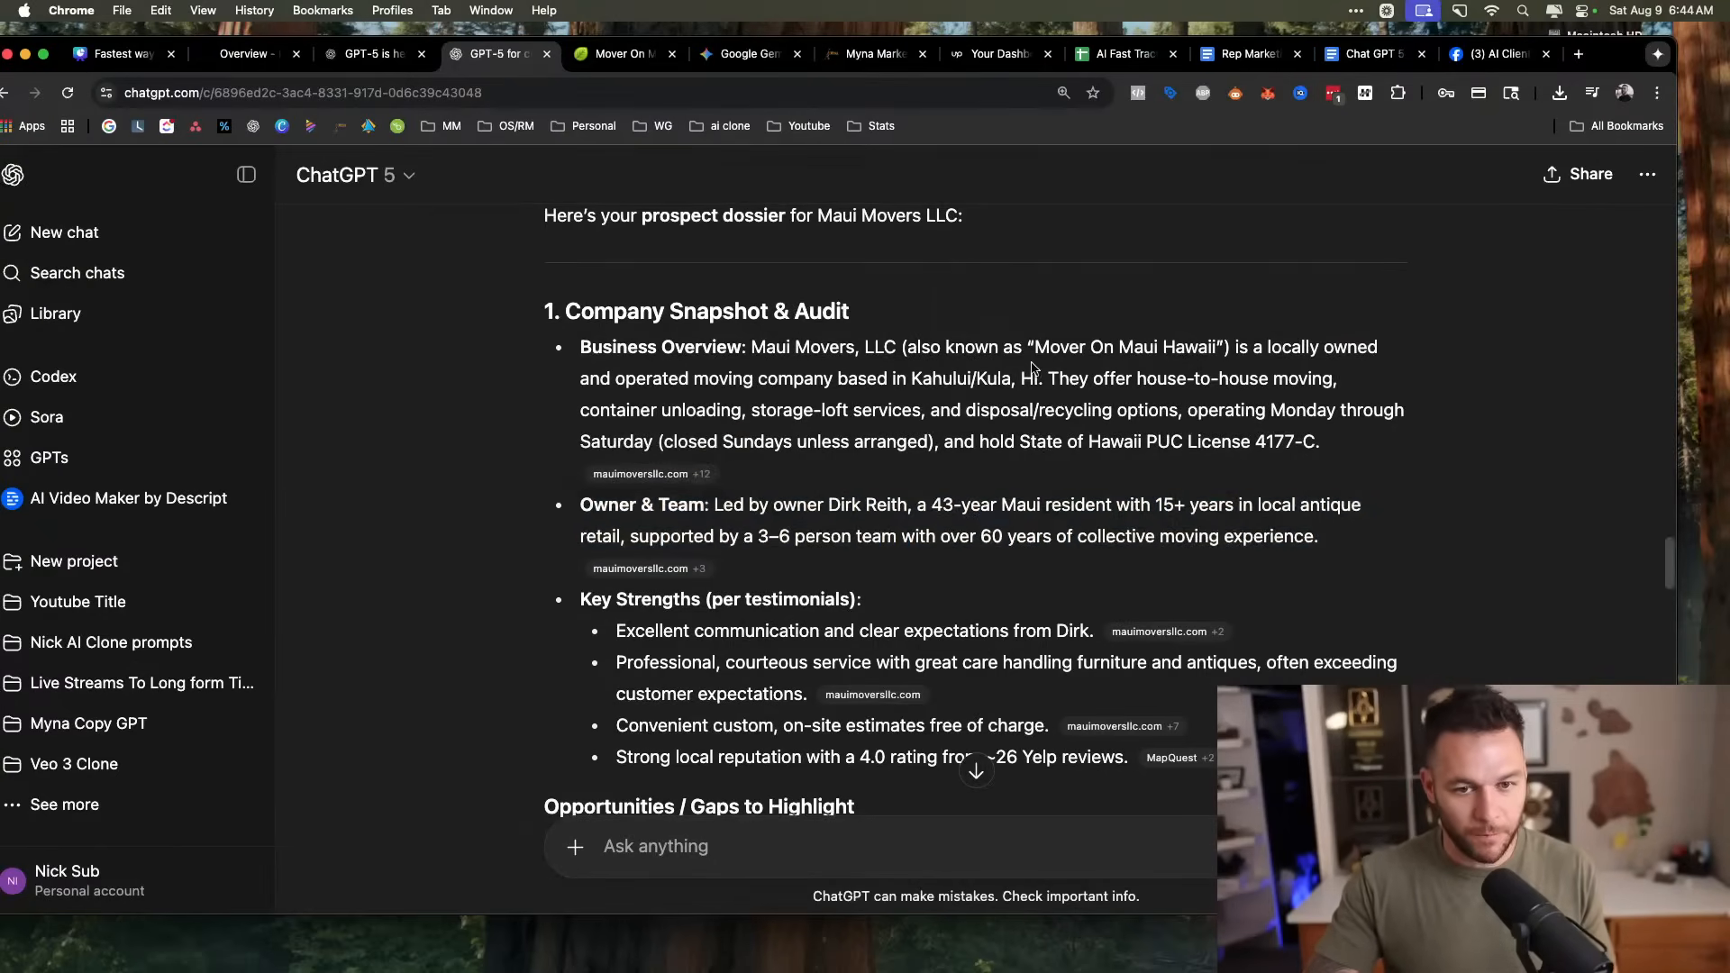
{"action": "left_click_drag", "start_coordinate": [1021, 348], "coordinate": [1369, 446]}
{"action": "scroll", "coordinate": [1276, 443], "scroll_direction": "down", "scroll_amount": 2}
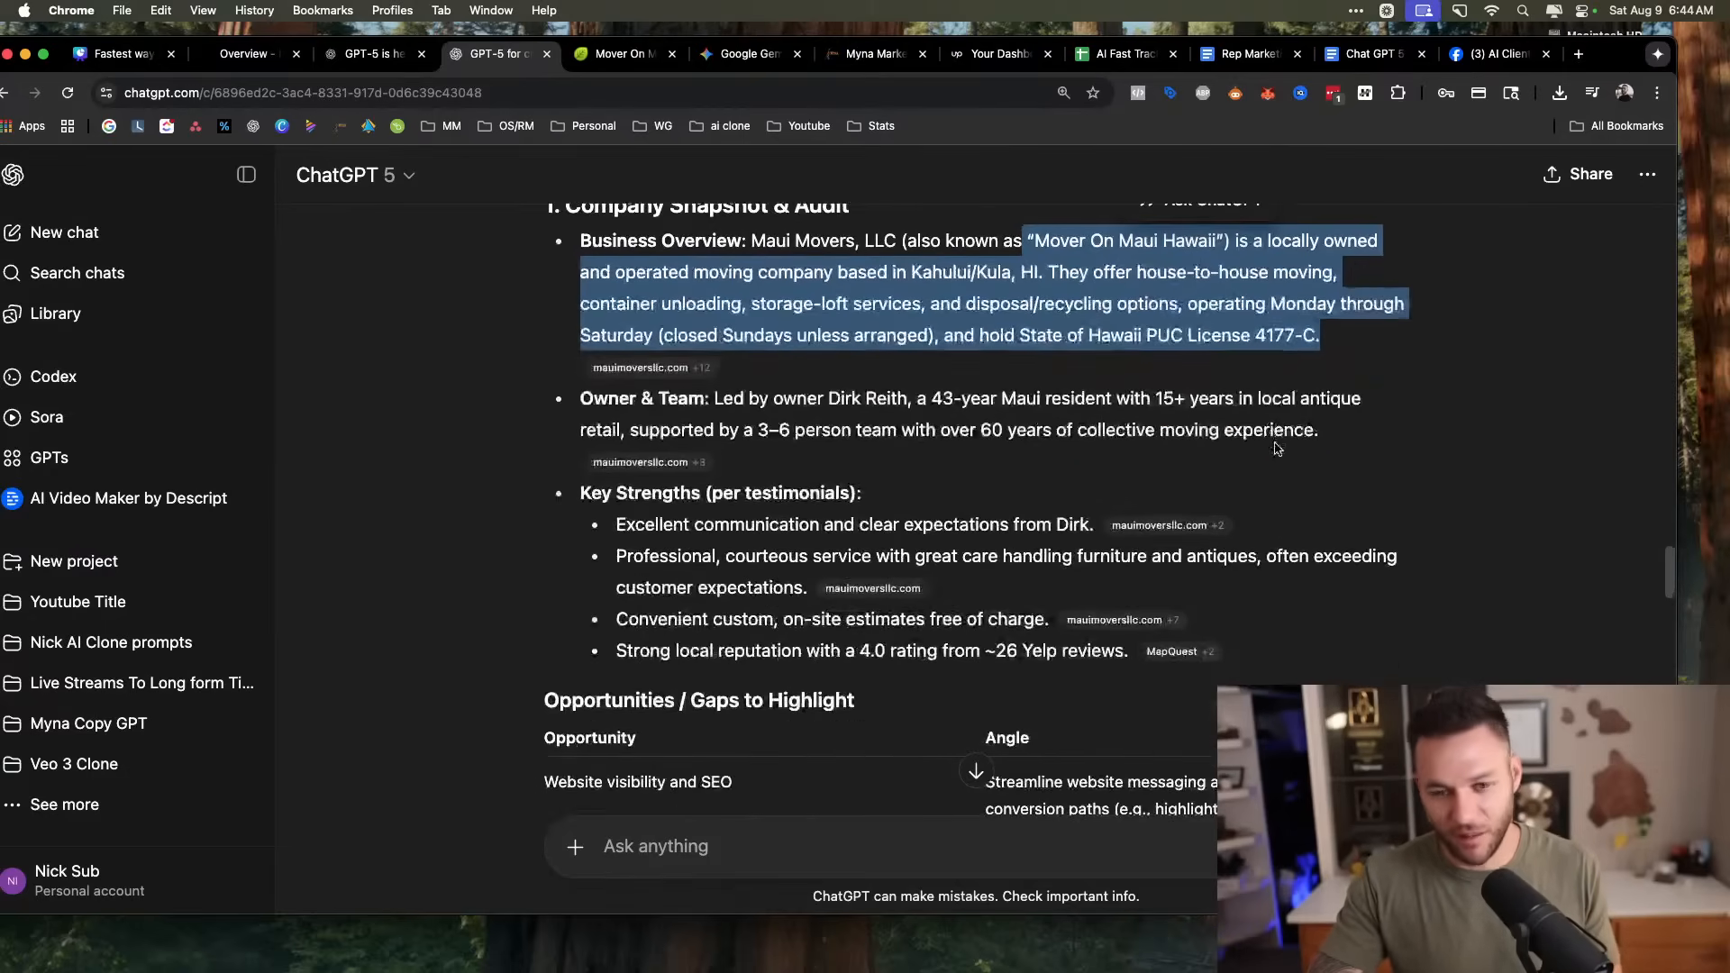
{"action": "scroll", "coordinate": [1264, 447], "scroll_direction": "down", "scroll_amount": 2}
{"action": "left_click", "coordinate": [885, 373]}
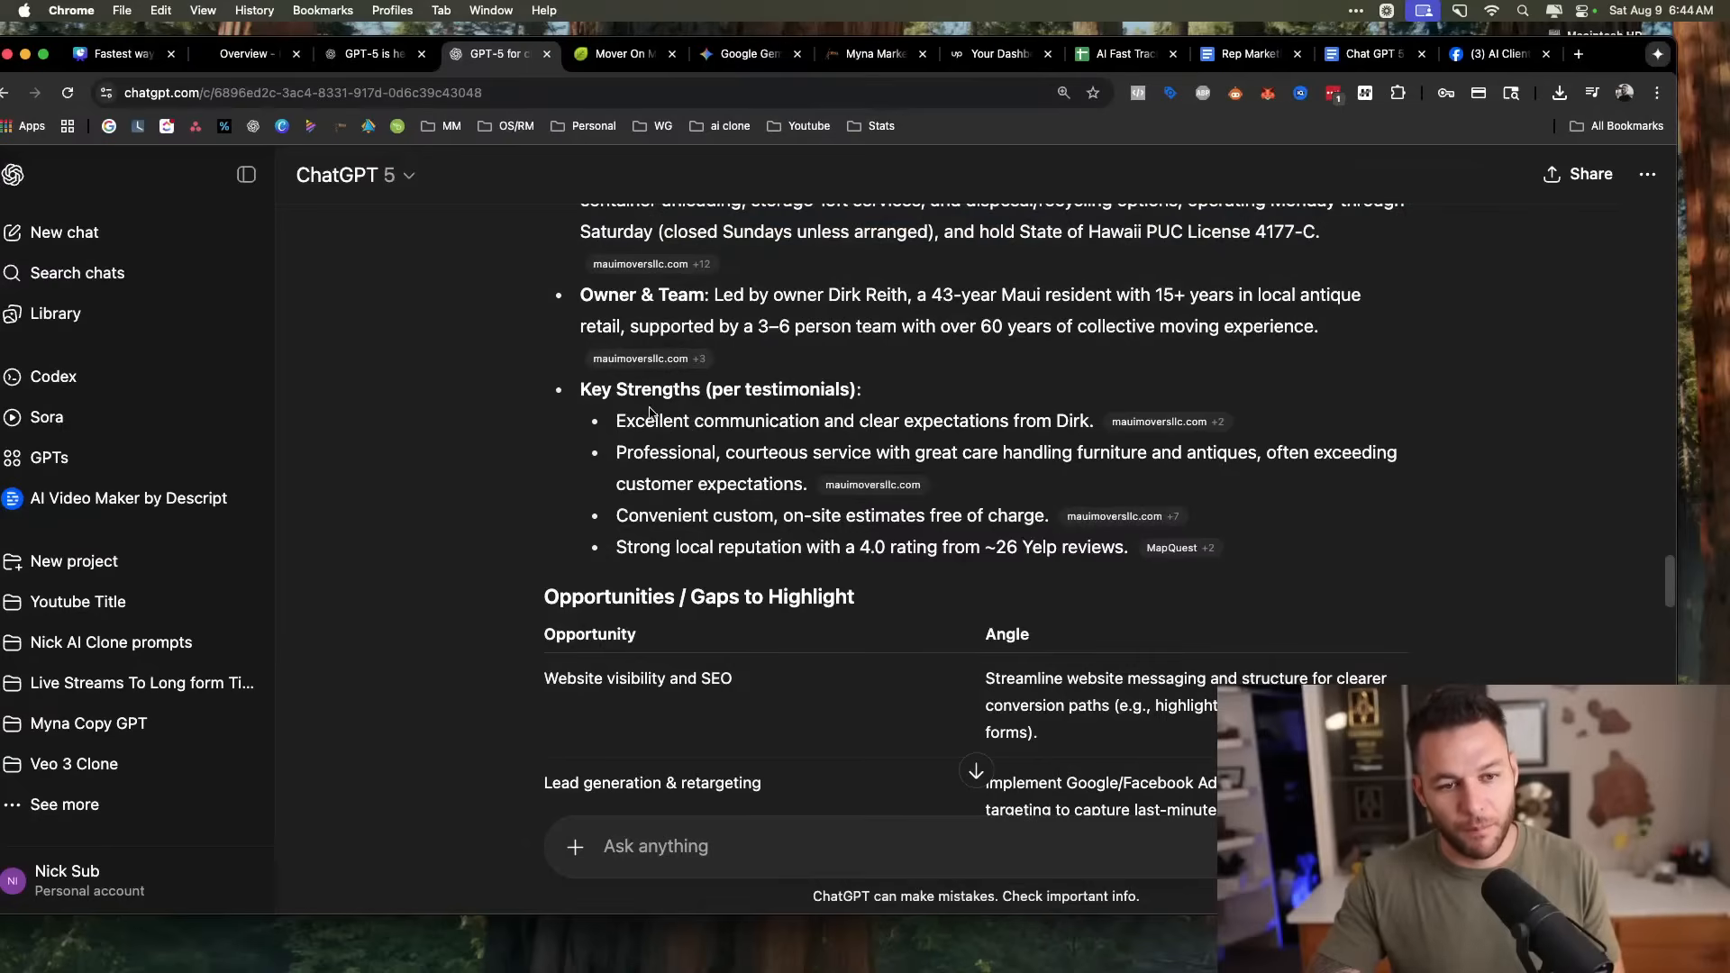
Read on through "Key Strengths" and highlight the "Opportunities / Gaps to Highlight" table.
{"action": "scroll", "coordinate": [829, 441], "scroll_direction": "down", "scroll_amount": 2}
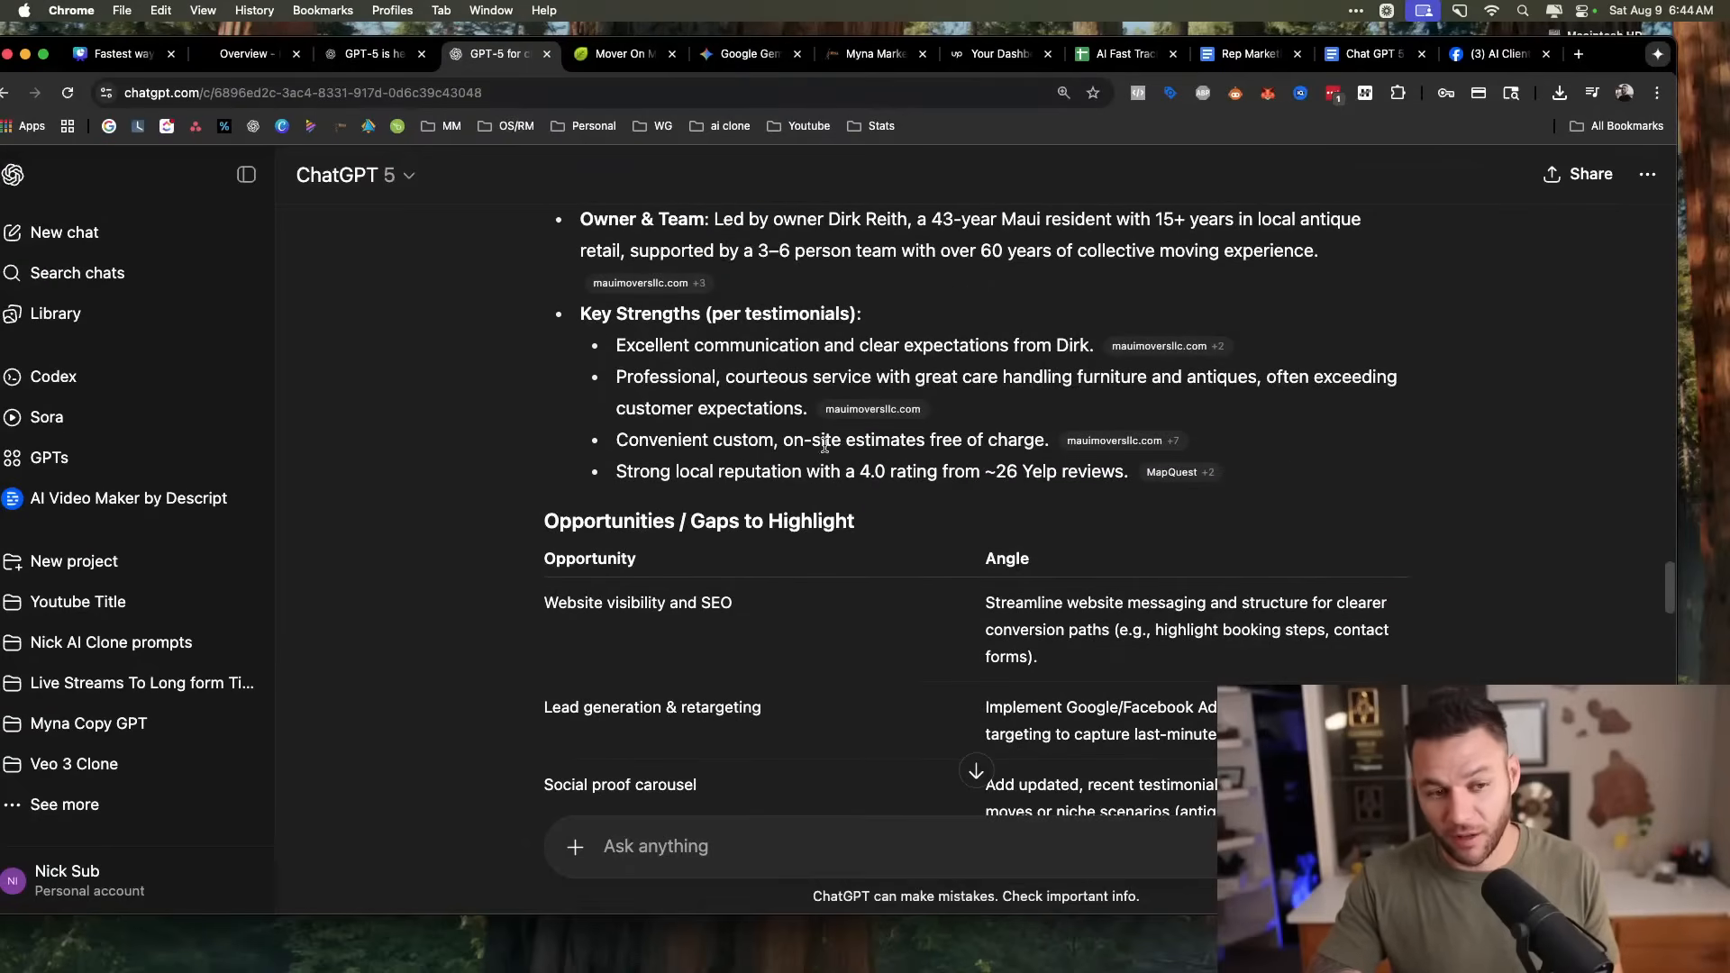
{"action": "scroll", "coordinate": [1021, 383], "scroll_direction": "down", "scroll_amount": 5}
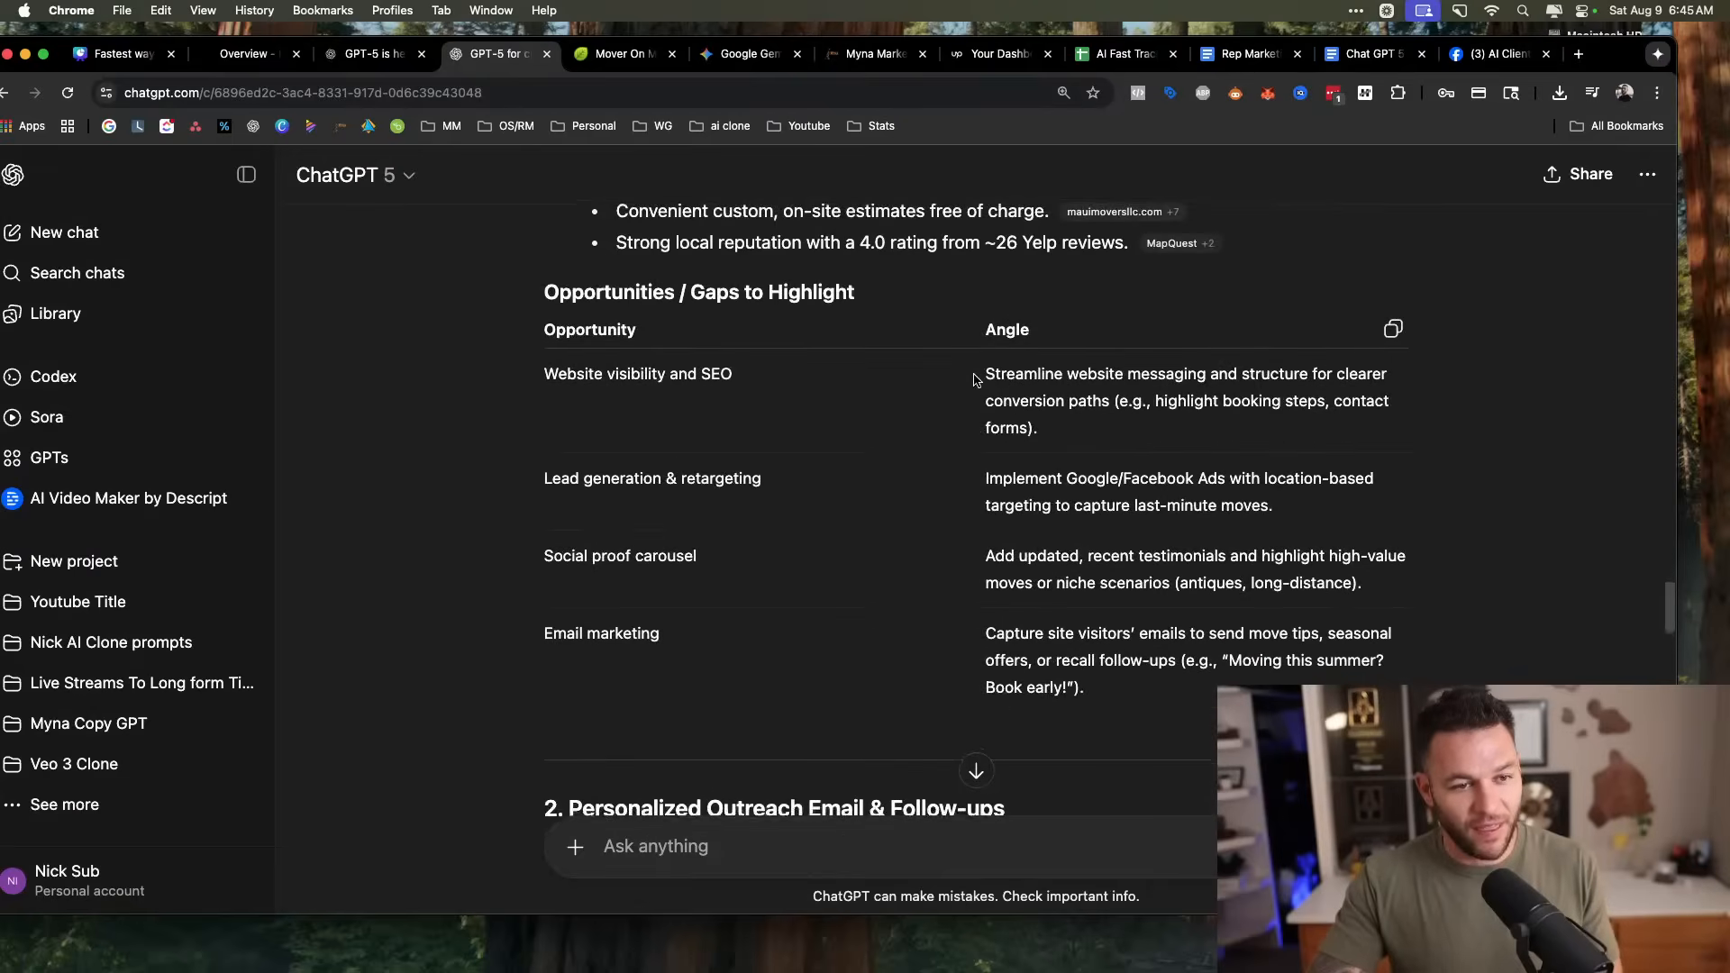
{"action": "scroll", "coordinate": [976, 380], "scroll_direction": "up", "scroll_amount": 1}
{"action": "left_click_drag", "start_coordinate": [540, 297], "coordinate": [1482, 629]}
{"action": "left_click", "coordinate": [1482, 628]}
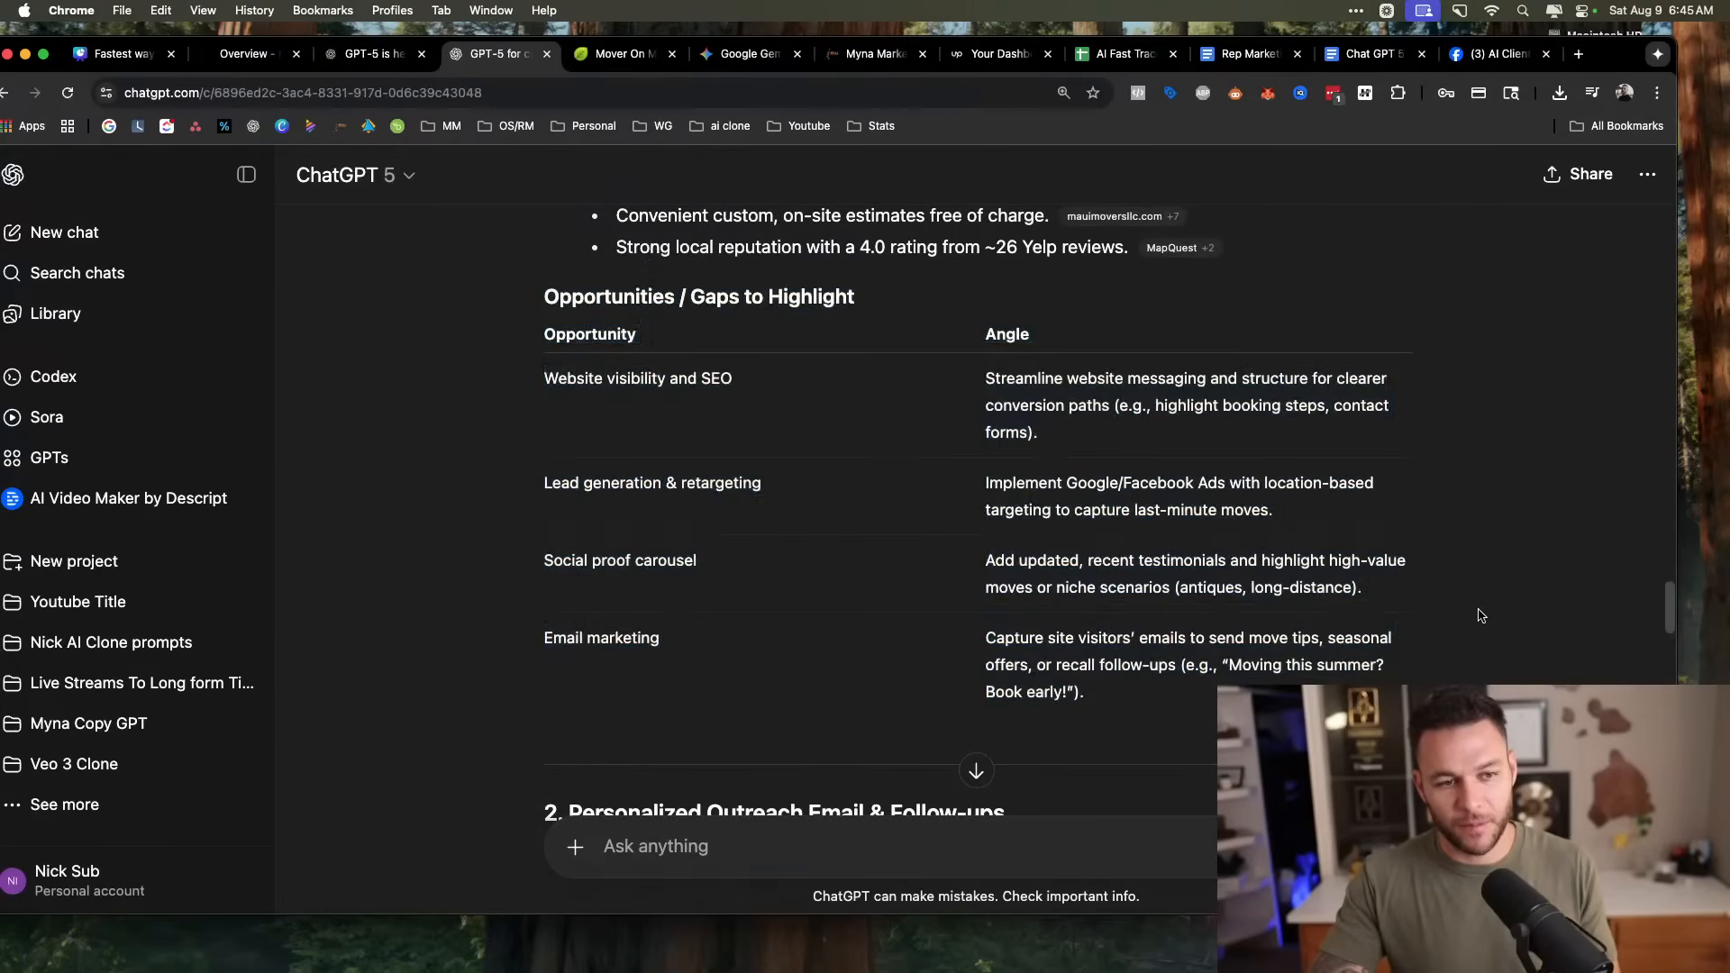
Highlight the individual opportunities in the table: website visibility and SEO, lead generation & retargeting, and social proof carousel.
{"action": "scroll", "coordinate": [678, 474], "scroll_direction": "down", "scroll_amount": 2}
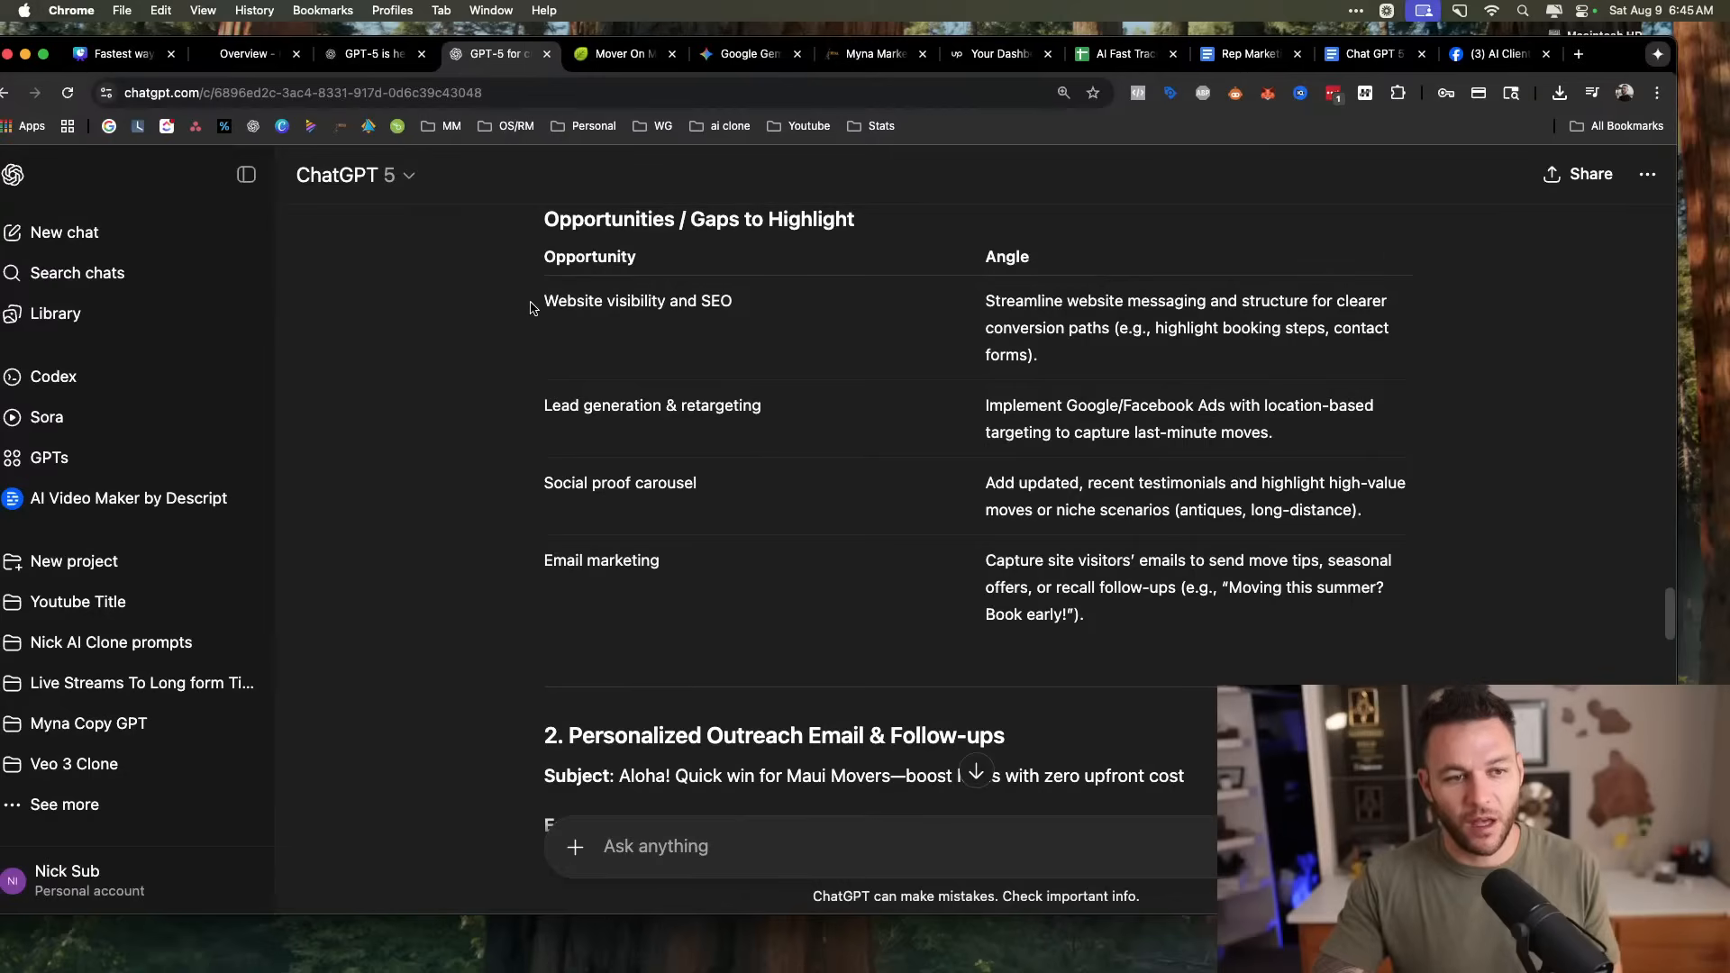
{"action": "left_click_drag", "start_coordinate": [529, 307], "coordinate": [793, 322]}
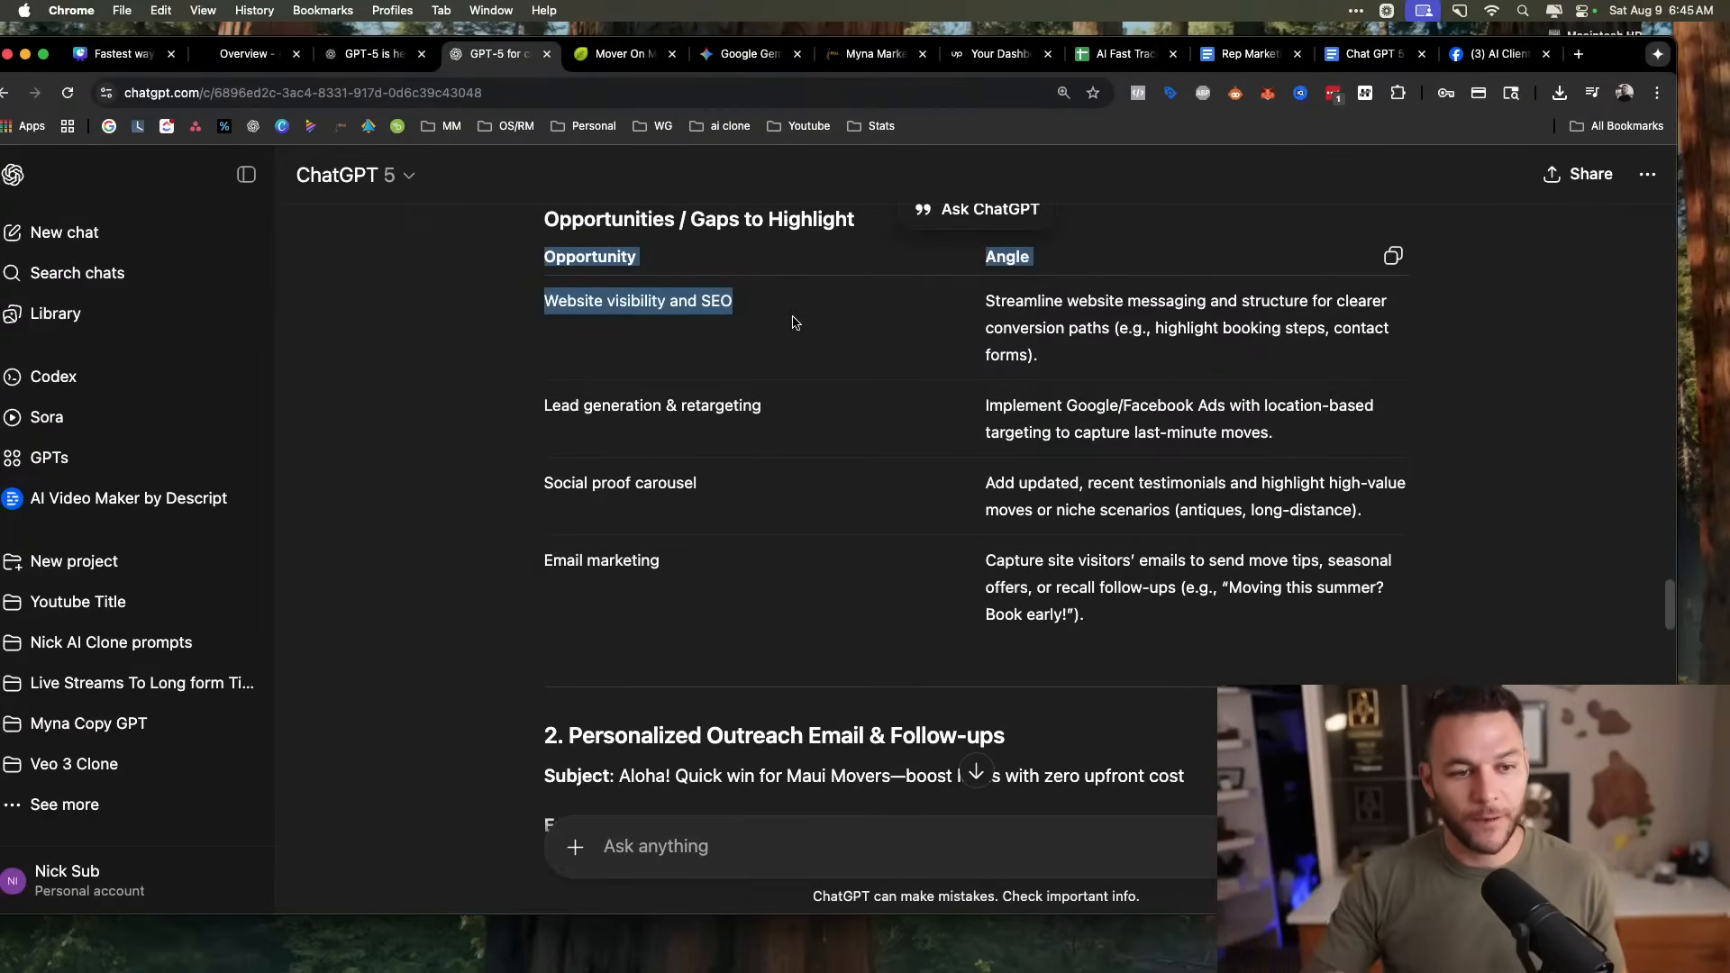
{"action": "left_click_drag", "start_coordinate": [772, 407], "coordinate": [542, 406]}
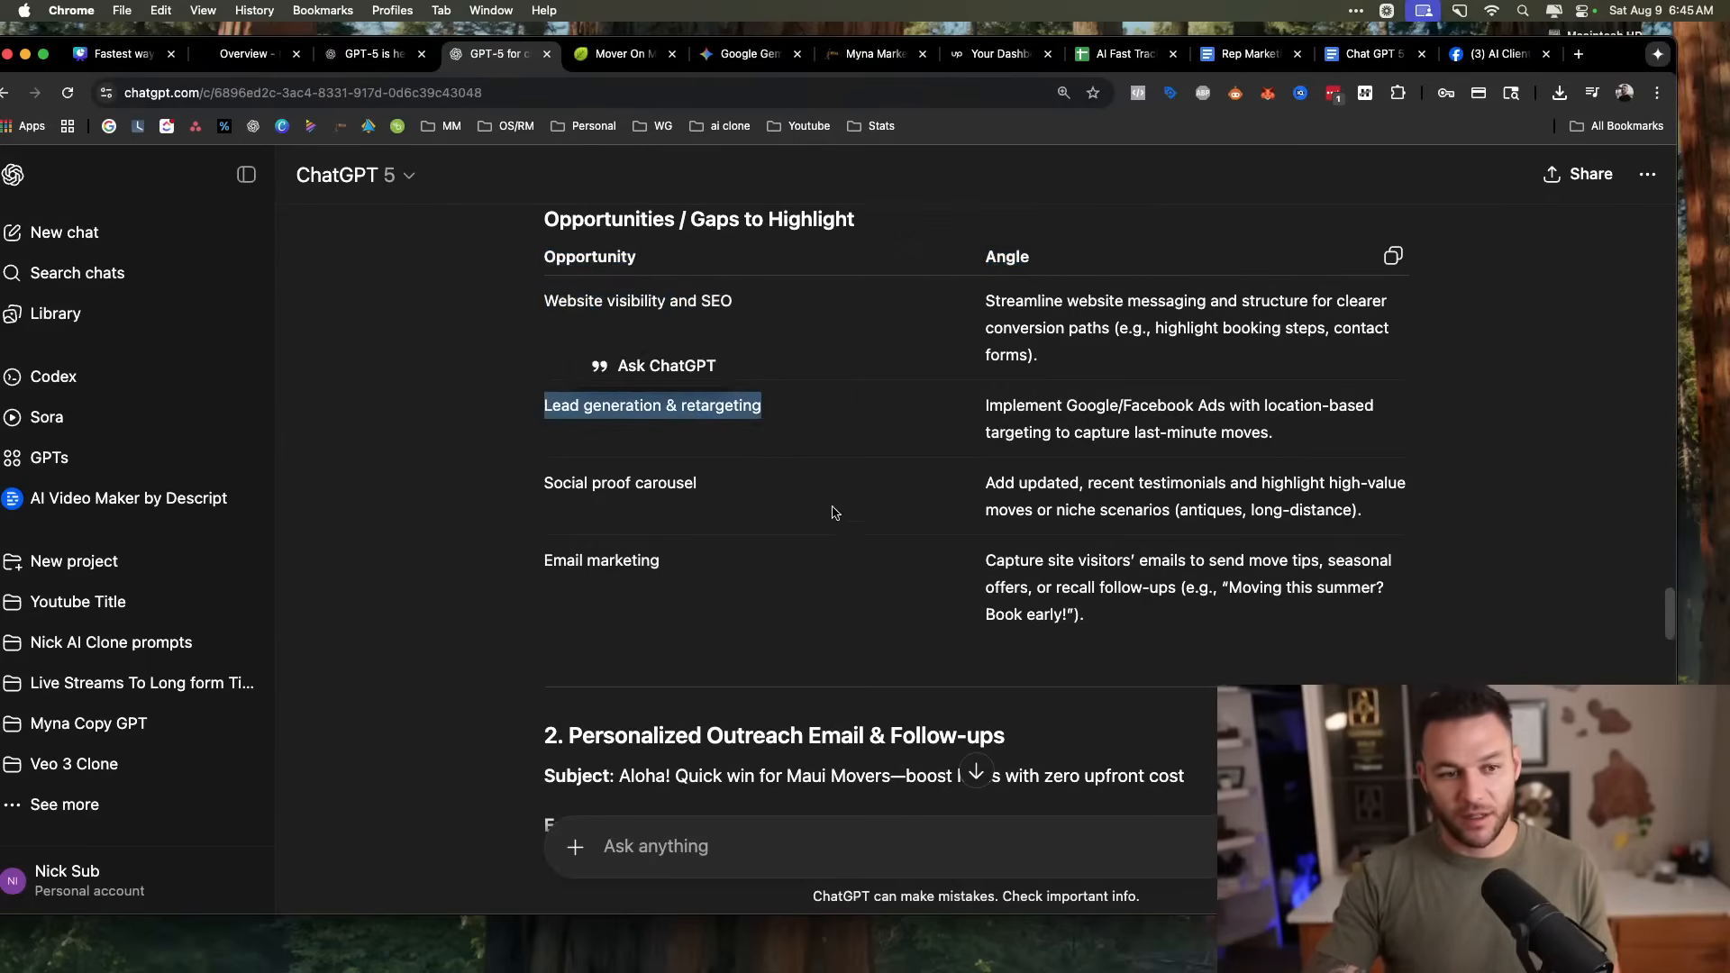
{"action": "left_click_drag", "start_coordinate": [776, 492], "coordinate": [519, 502]}
{"action": "left_click", "coordinate": [611, 486]}
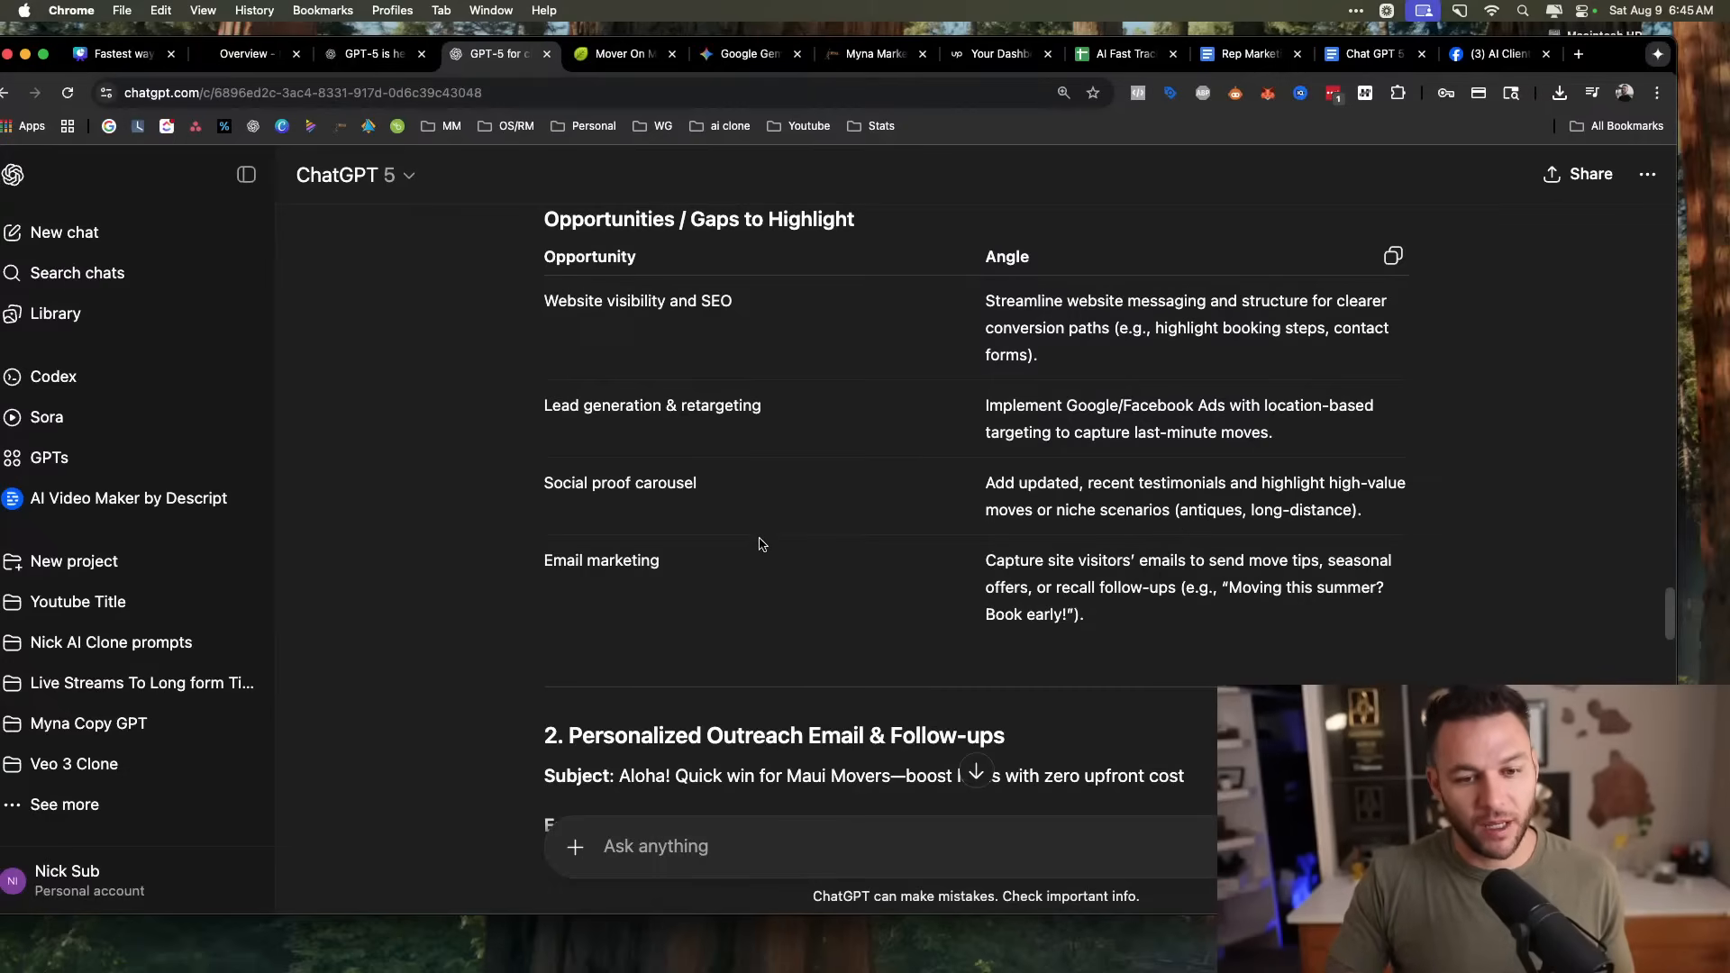
{"action": "scroll", "coordinate": [592, 566], "scroll_direction": "down", "scroll_amount": 3}
{"action": "scroll", "coordinate": [599, 552], "scroll_direction": "up", "scroll_amount": 2}
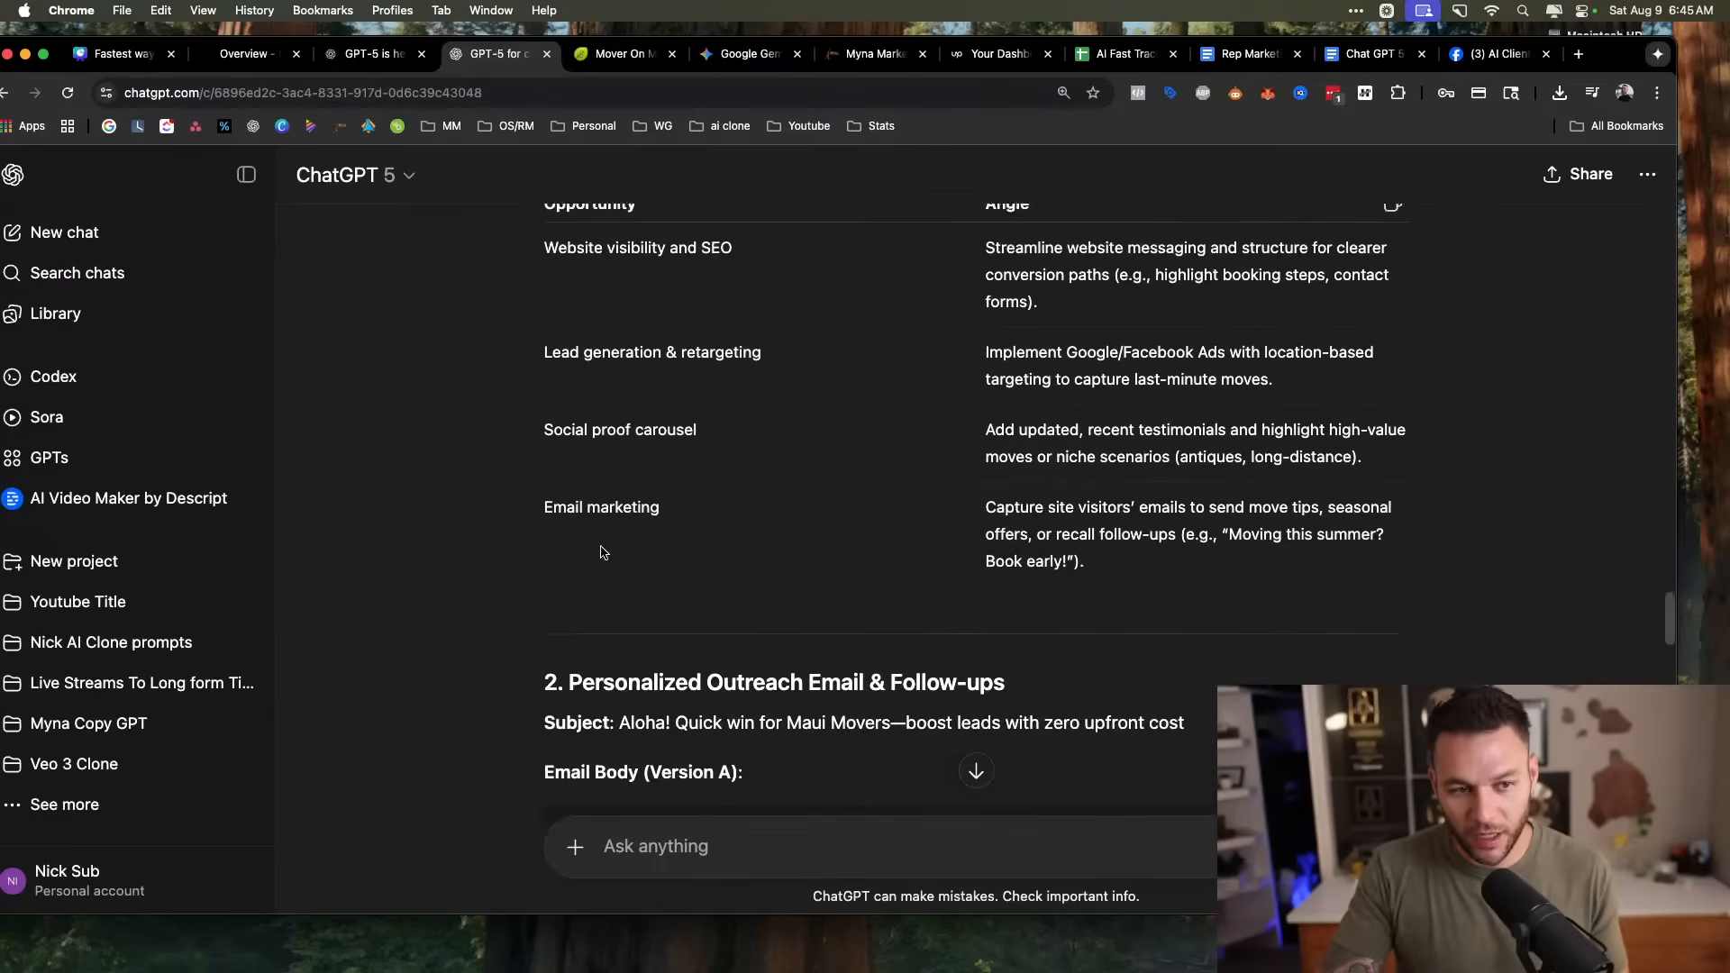
{"action": "left_click_drag", "start_coordinate": [539, 474], "coordinate": [1383, 508]}
{"action": "left_click", "coordinate": [550, 475]}
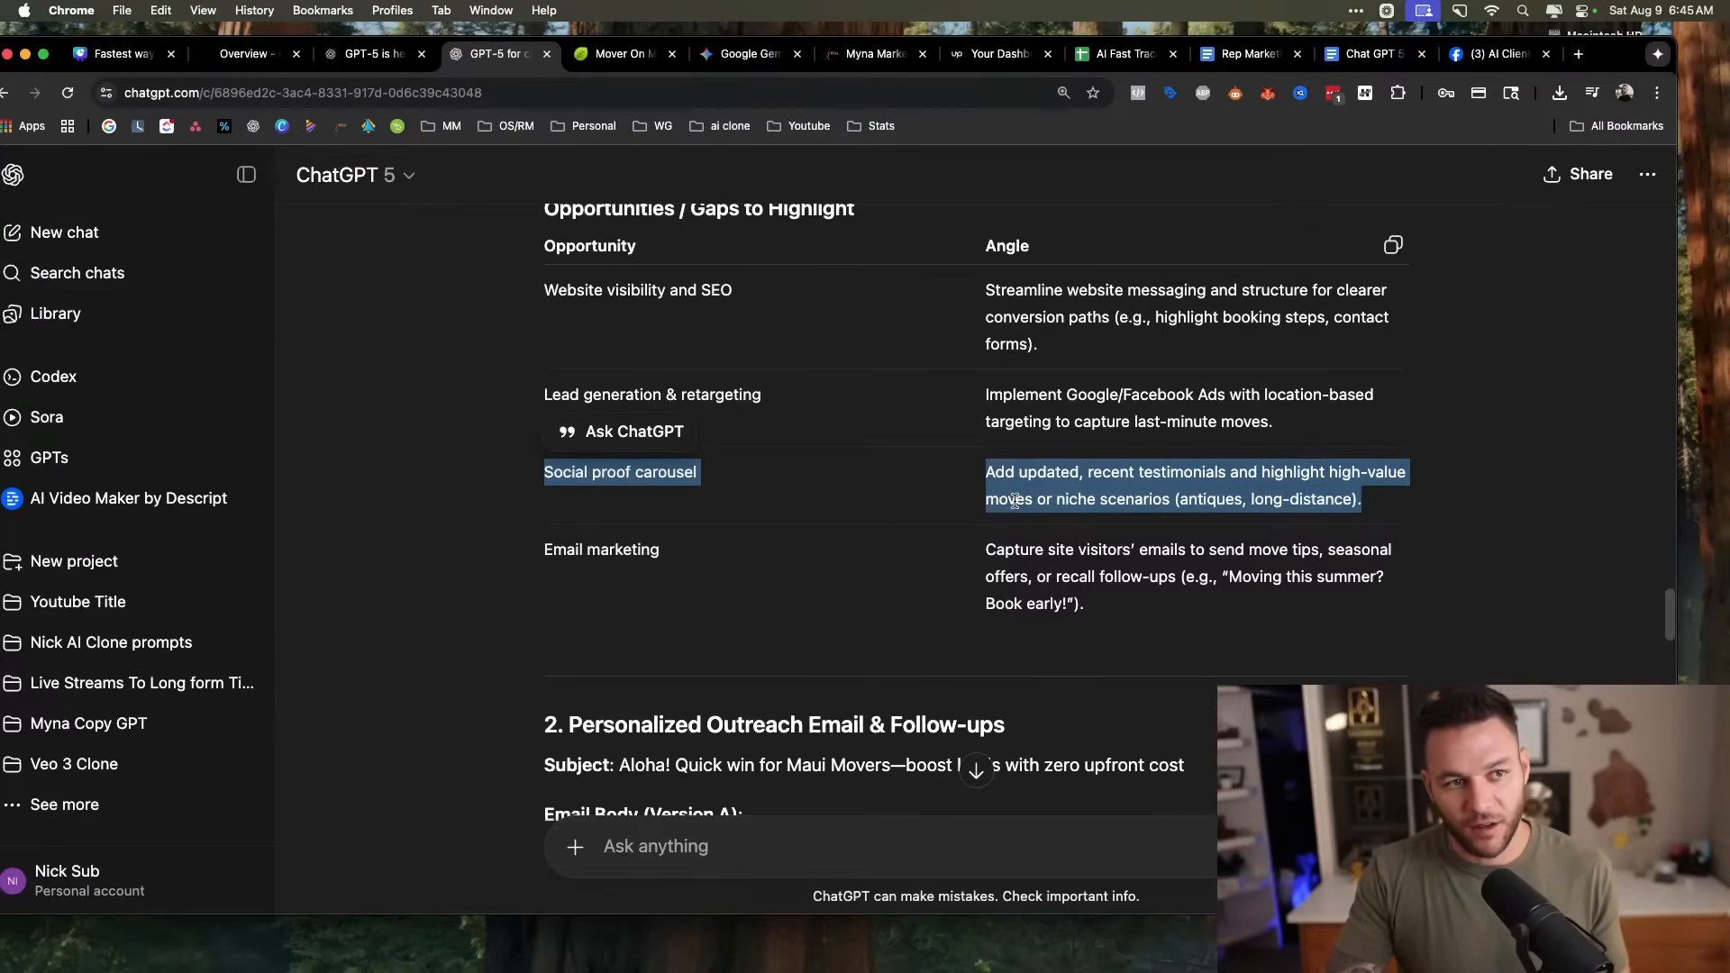
Switch to the Canva presentation to view the slide with an agency's first-client win, and return to the ChatGPT client-acquisition conversation.
{"action": "key", "text": "super+1"}
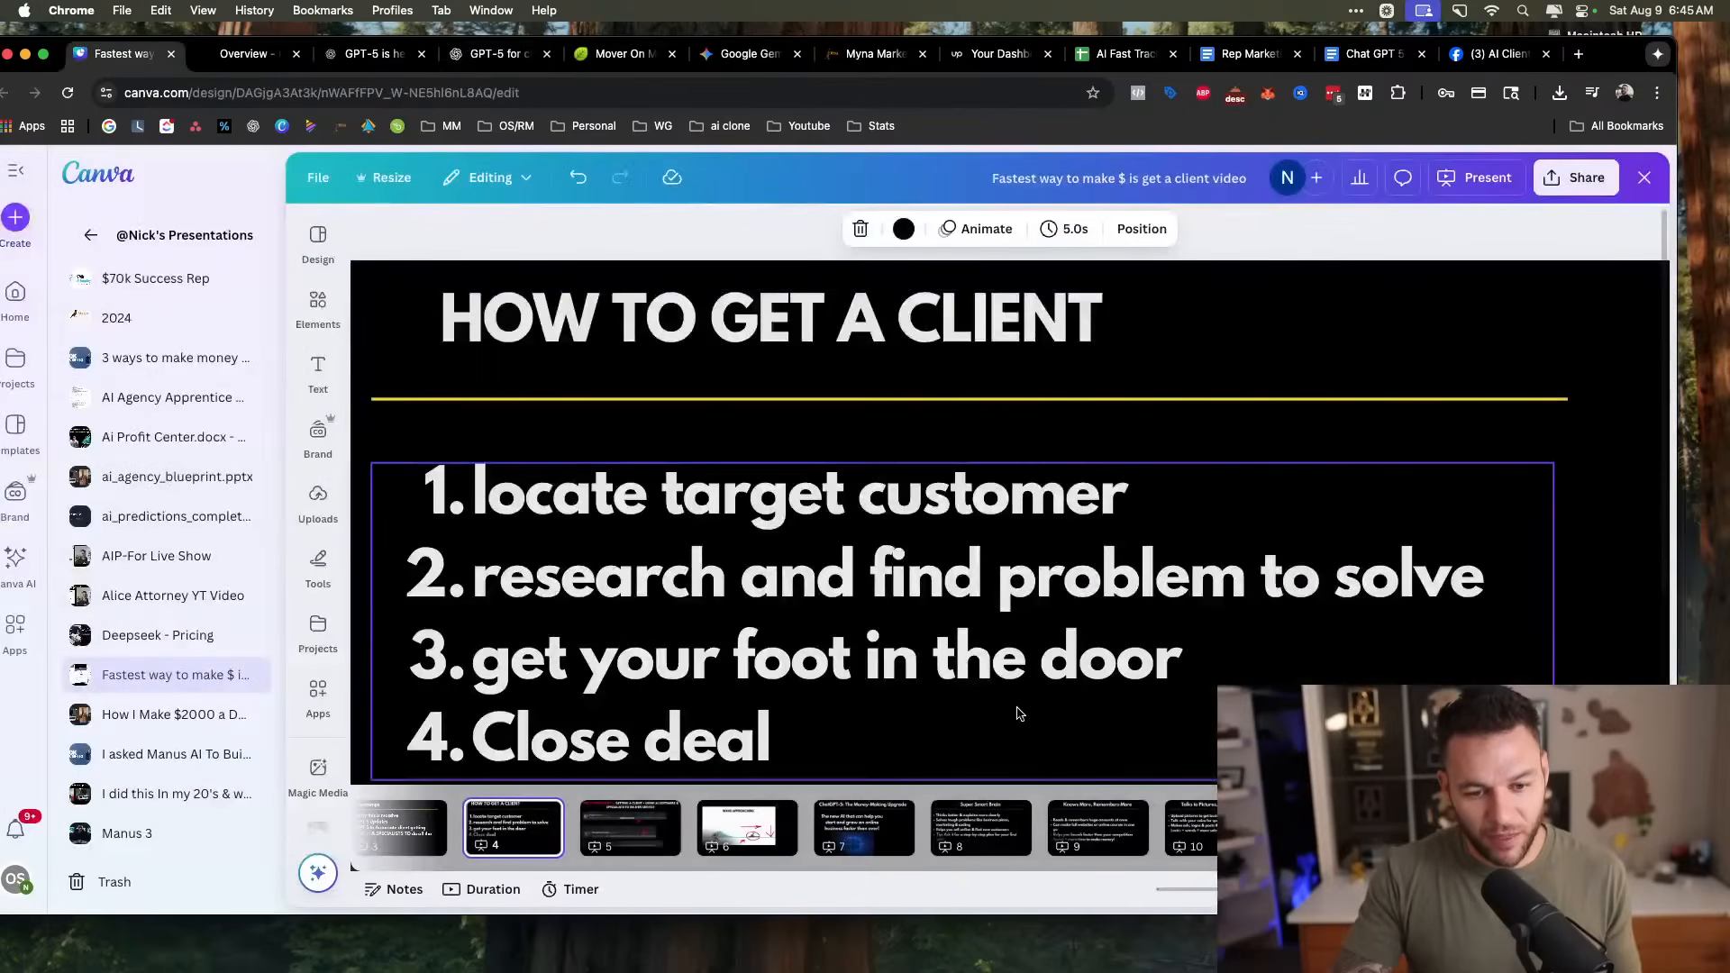
{"action": "left_click", "coordinate": [1449, 828]}
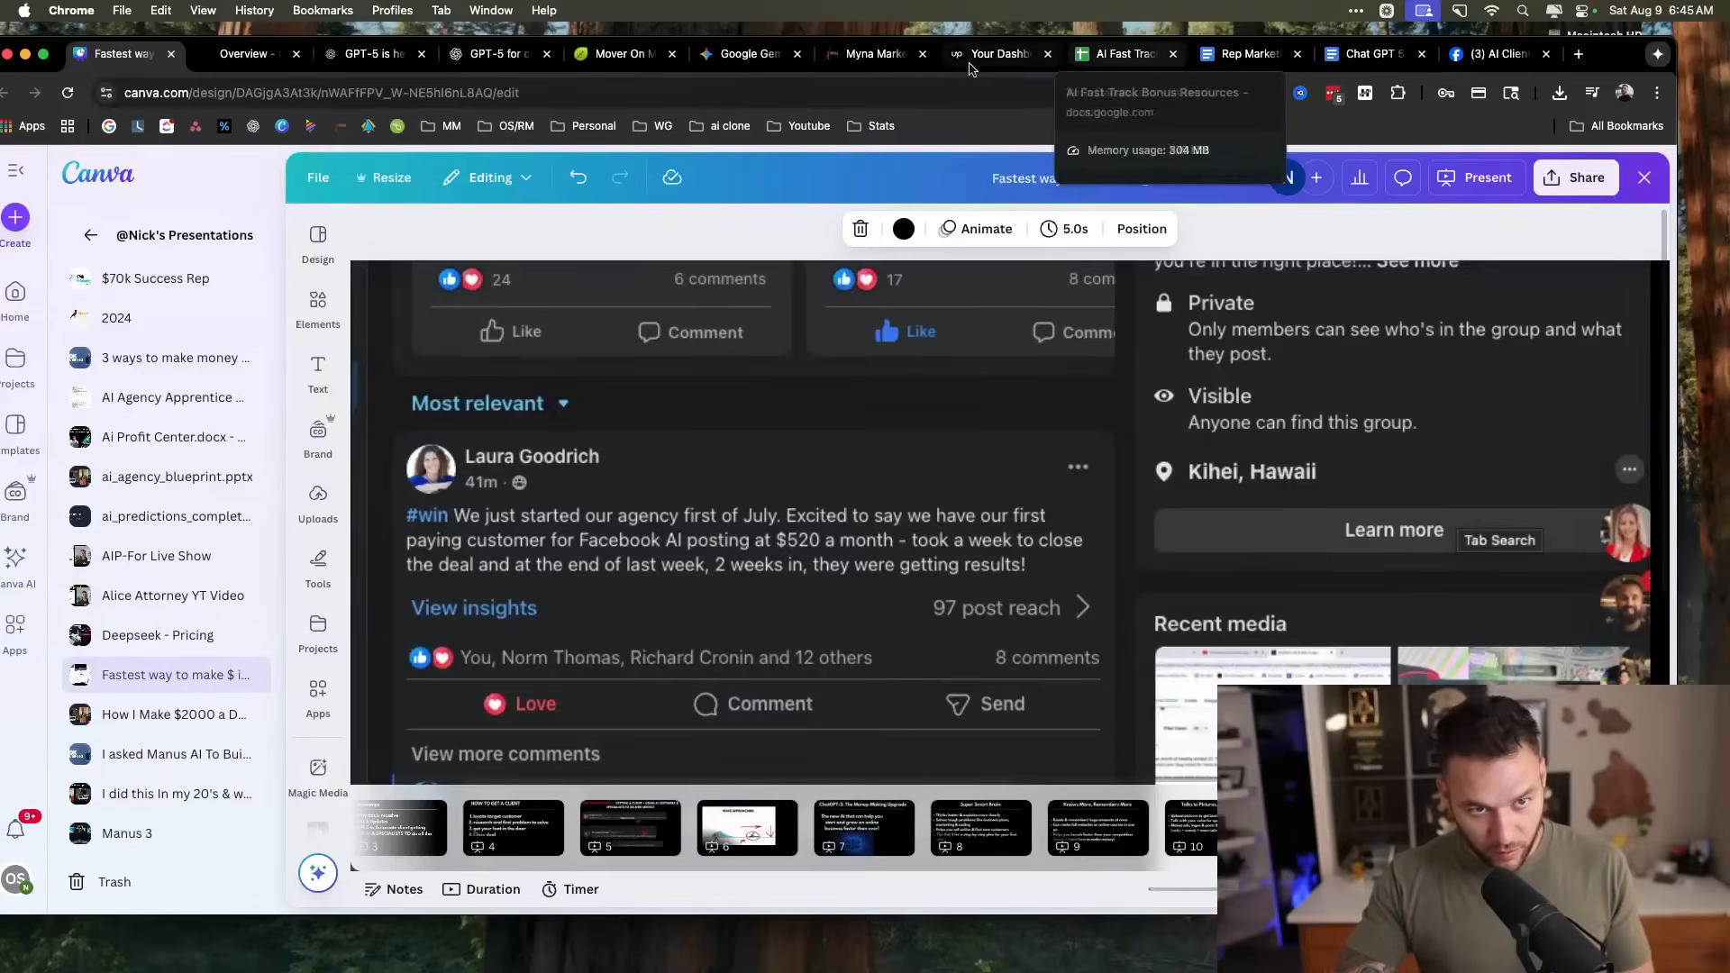
{"action": "left_click", "coordinate": [397, 55]}
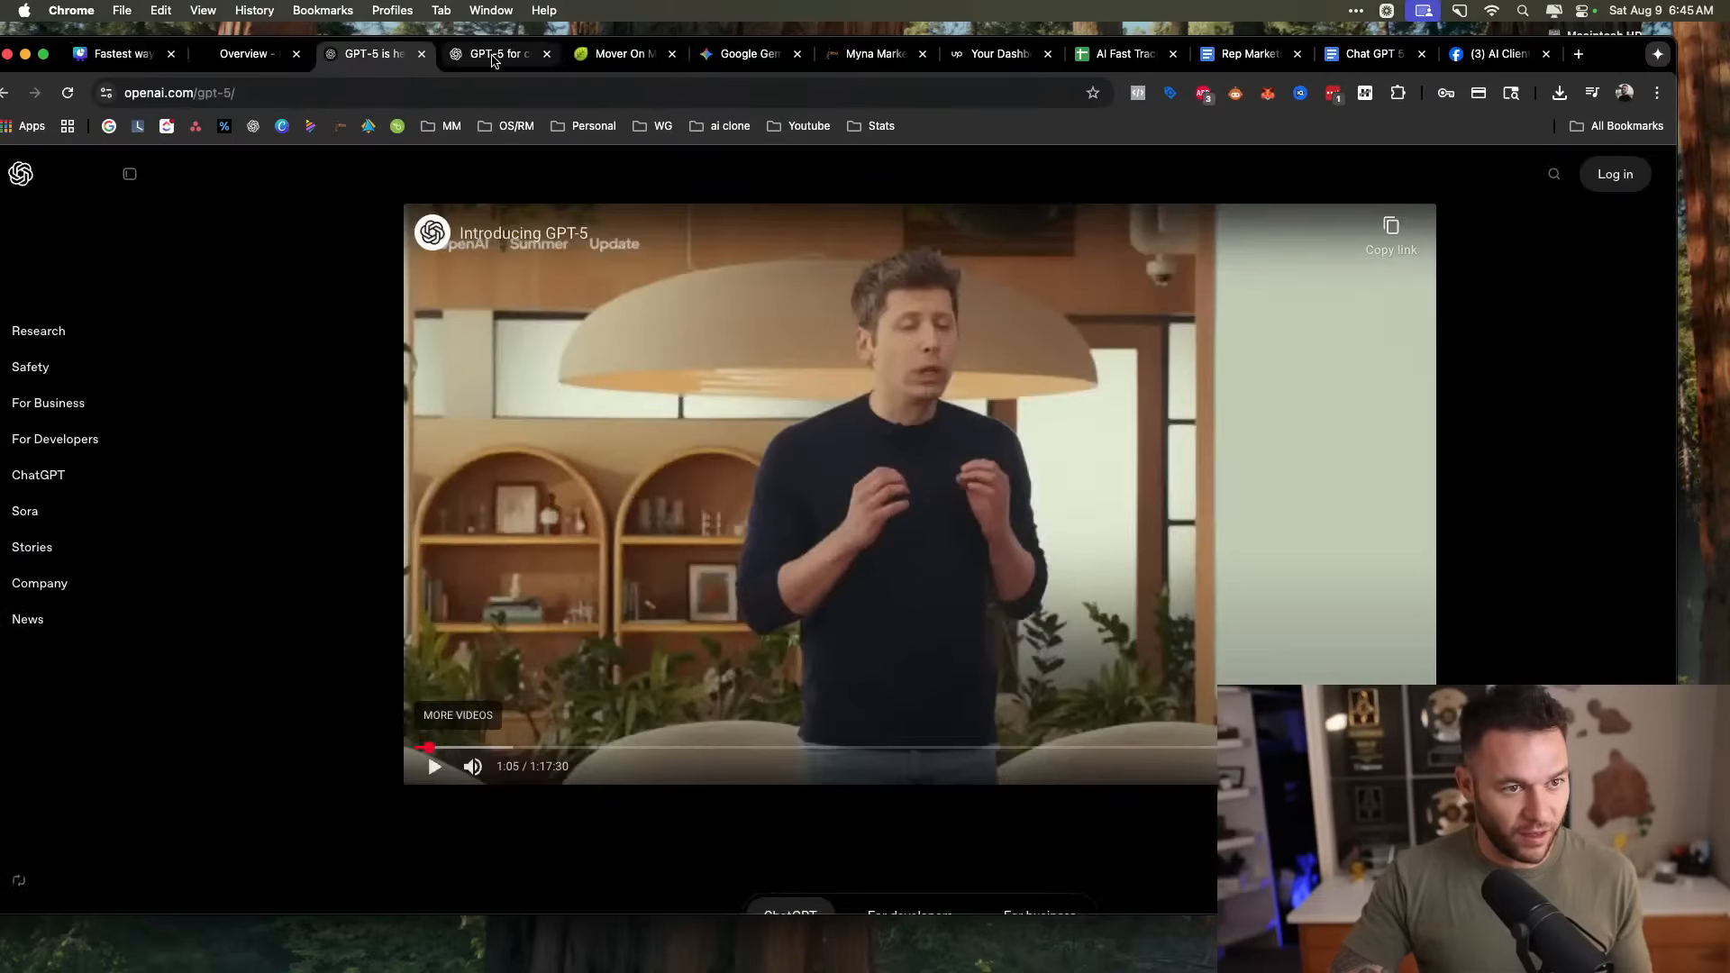
{"action": "left_click", "coordinate": [464, 58]}
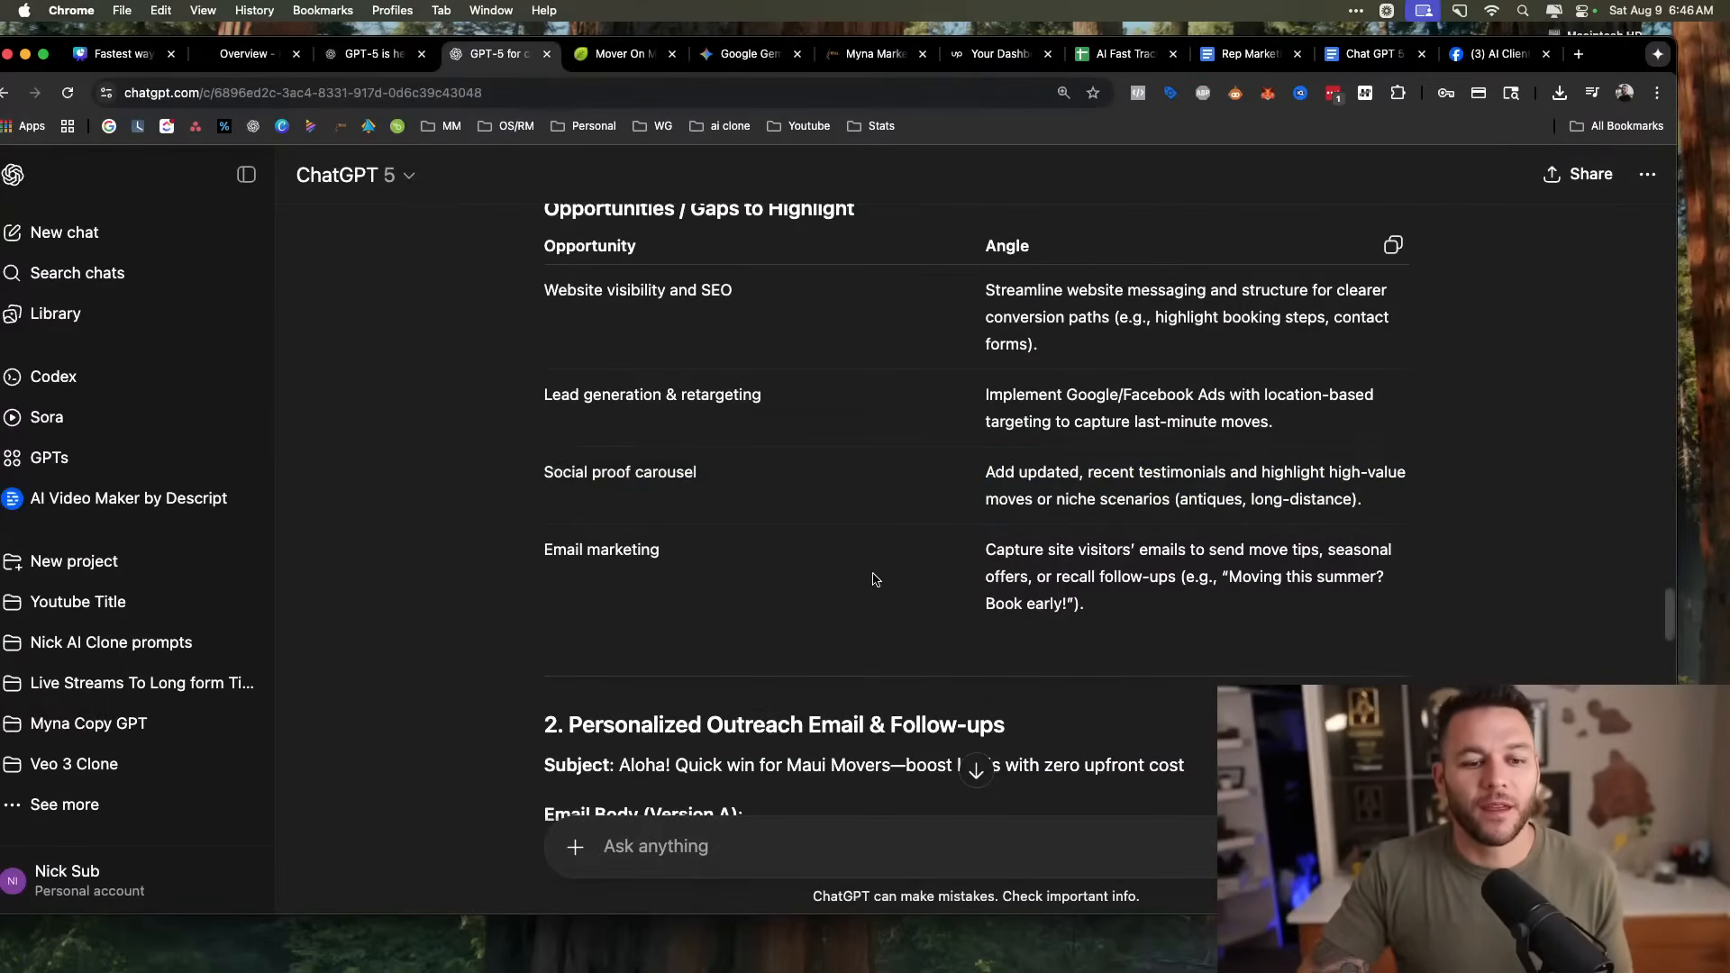
Go to the "Personalized Outreach Email & Follow-ups" section and highlight the Version A email from its greeting through the bullet points.
{"action": "scroll", "coordinate": [874, 570], "scroll_direction": "down", "scroll_amount": 3}
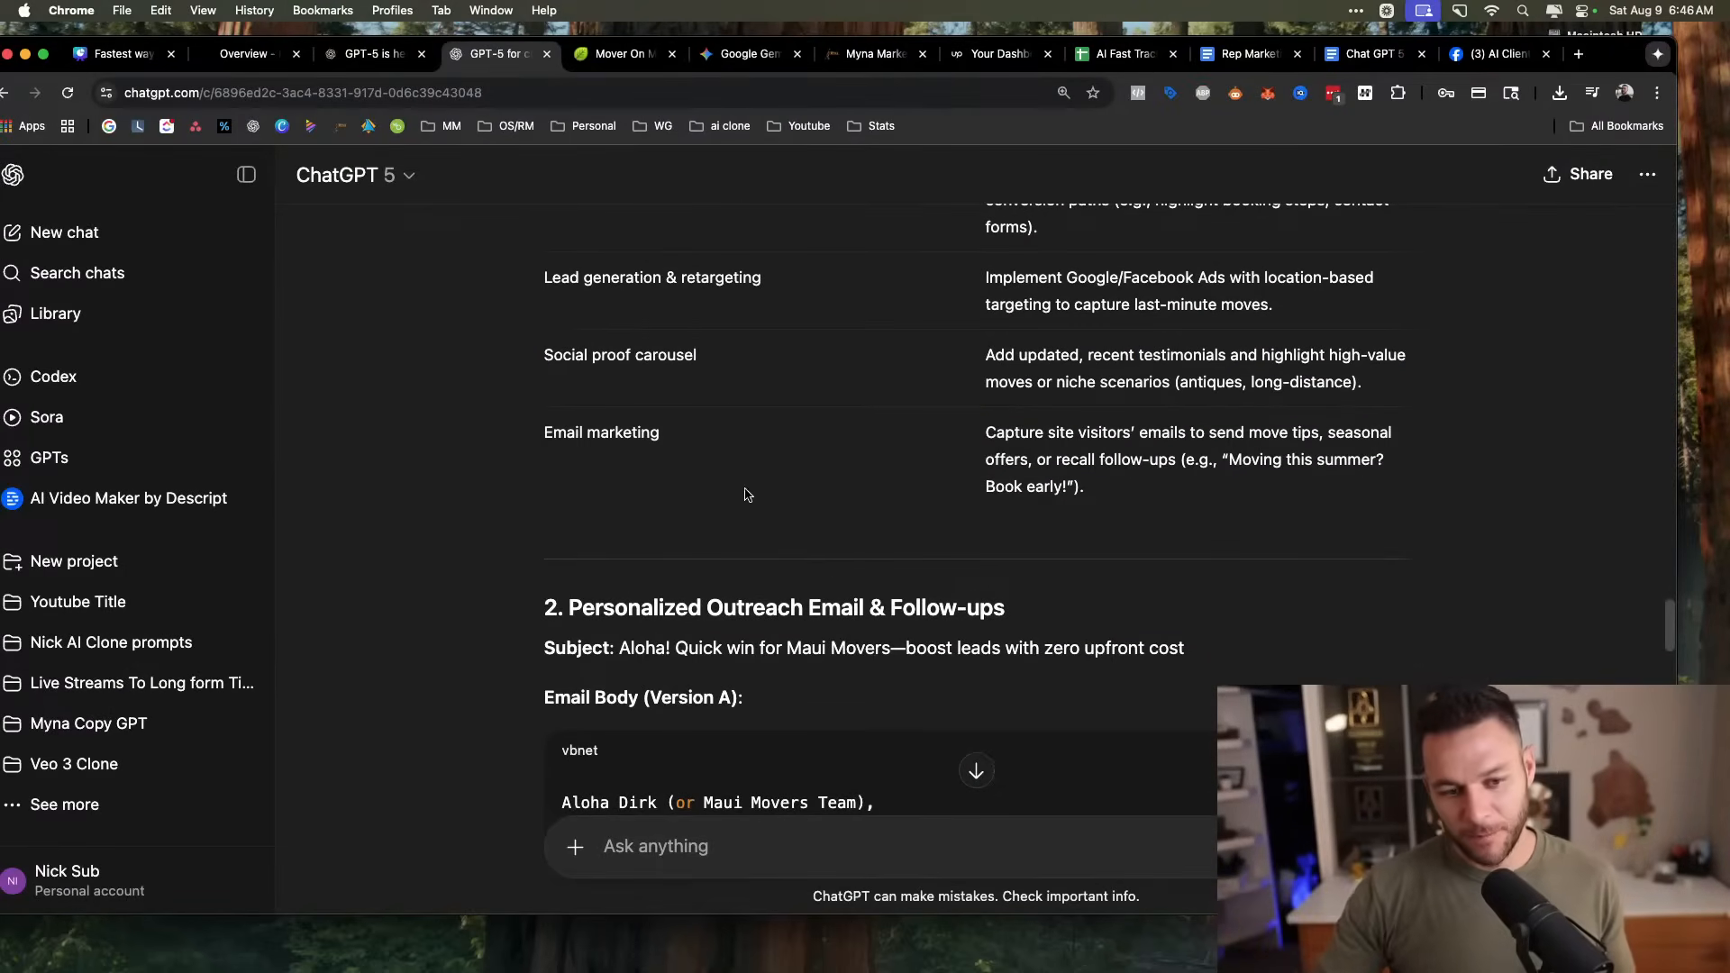
{"action": "scroll", "coordinate": [746, 494], "scroll_direction": "down", "scroll_amount": 5}
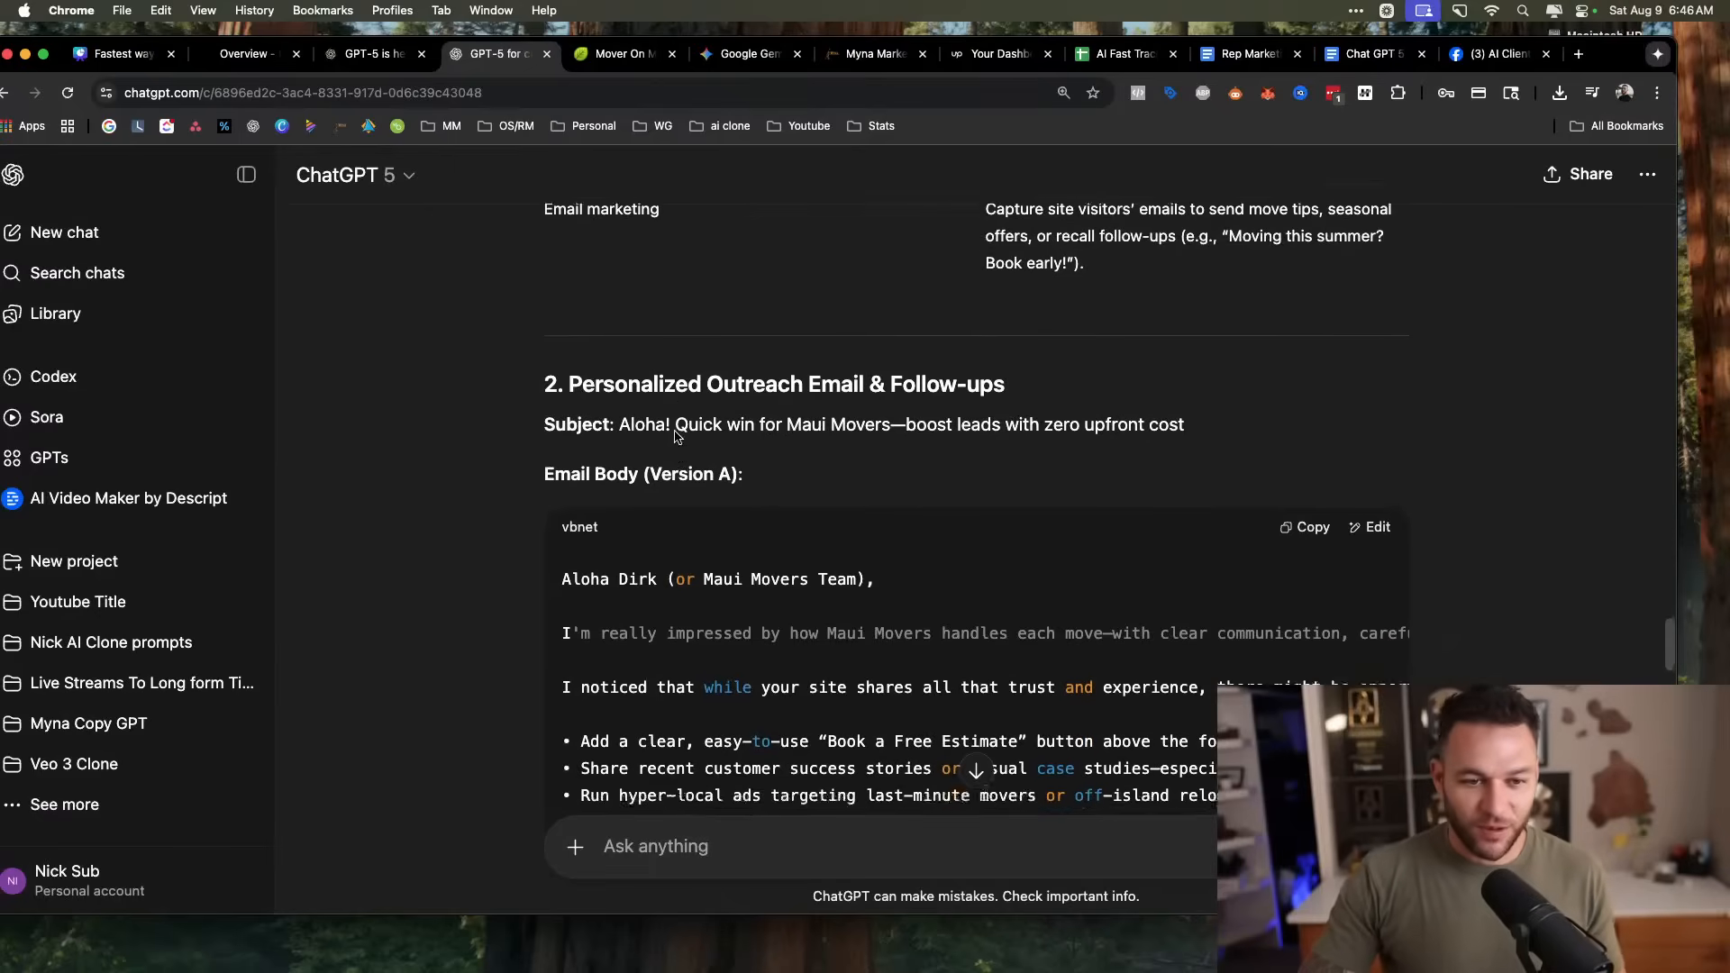
{"action": "scroll", "coordinate": [678, 436], "scroll_direction": "down", "scroll_amount": 4}
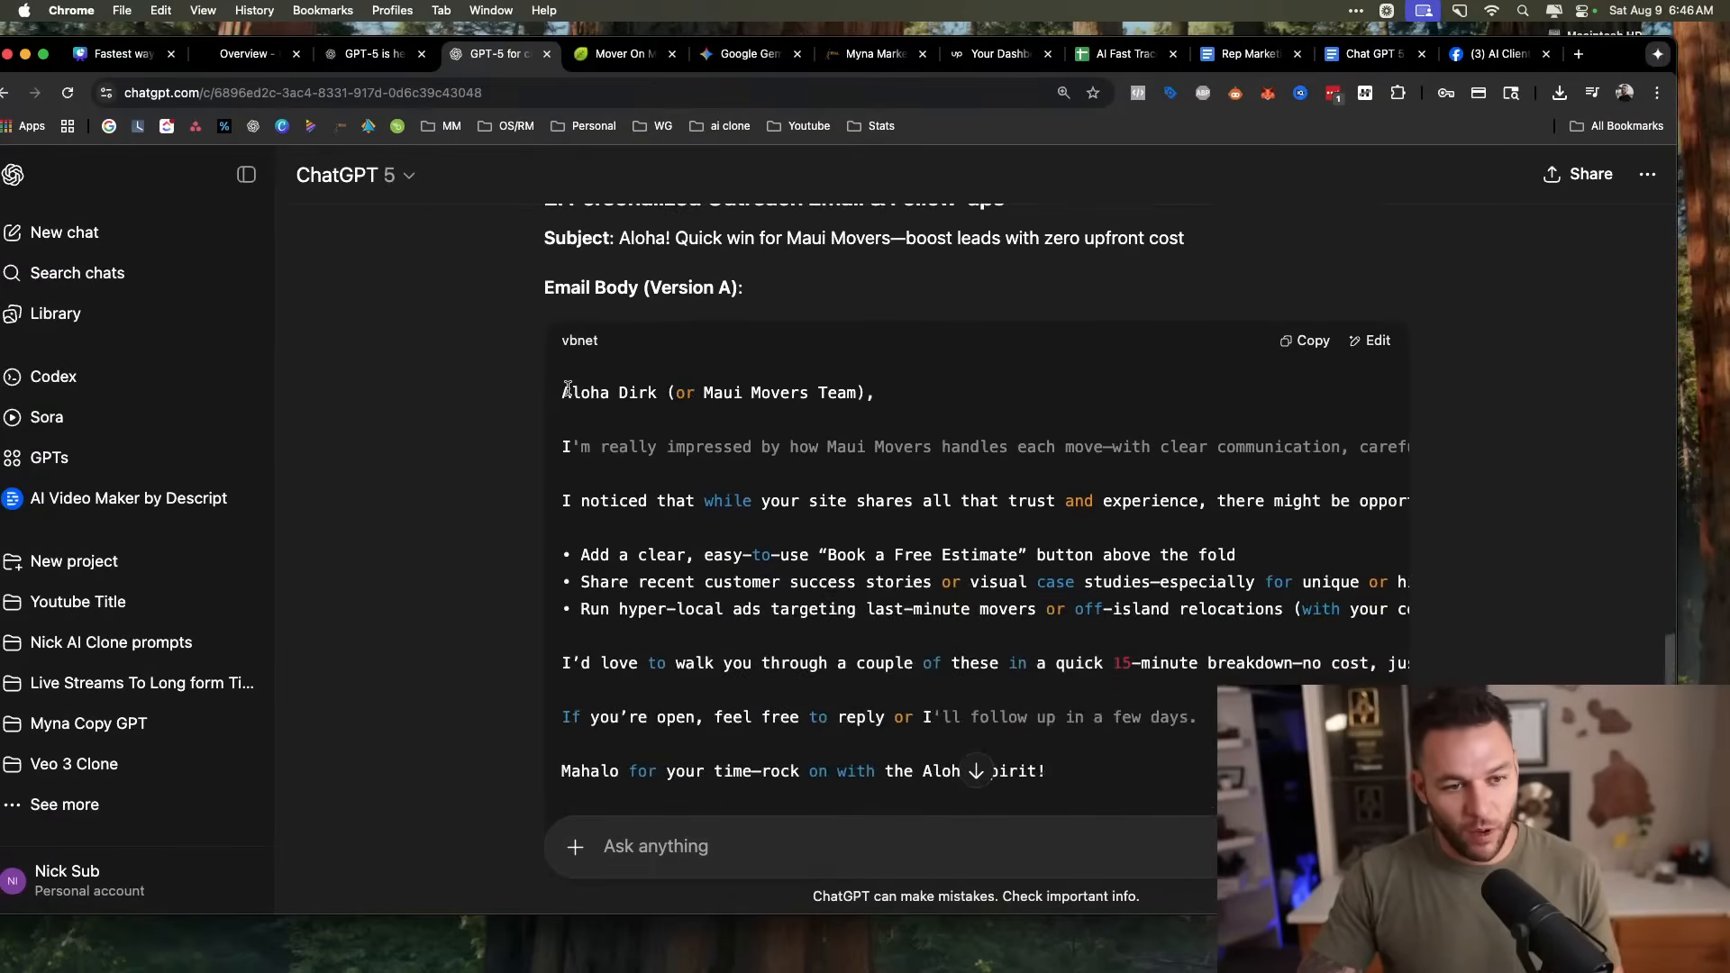
{"action": "left_click_drag", "start_coordinate": [564, 390], "coordinate": [1300, 609]}
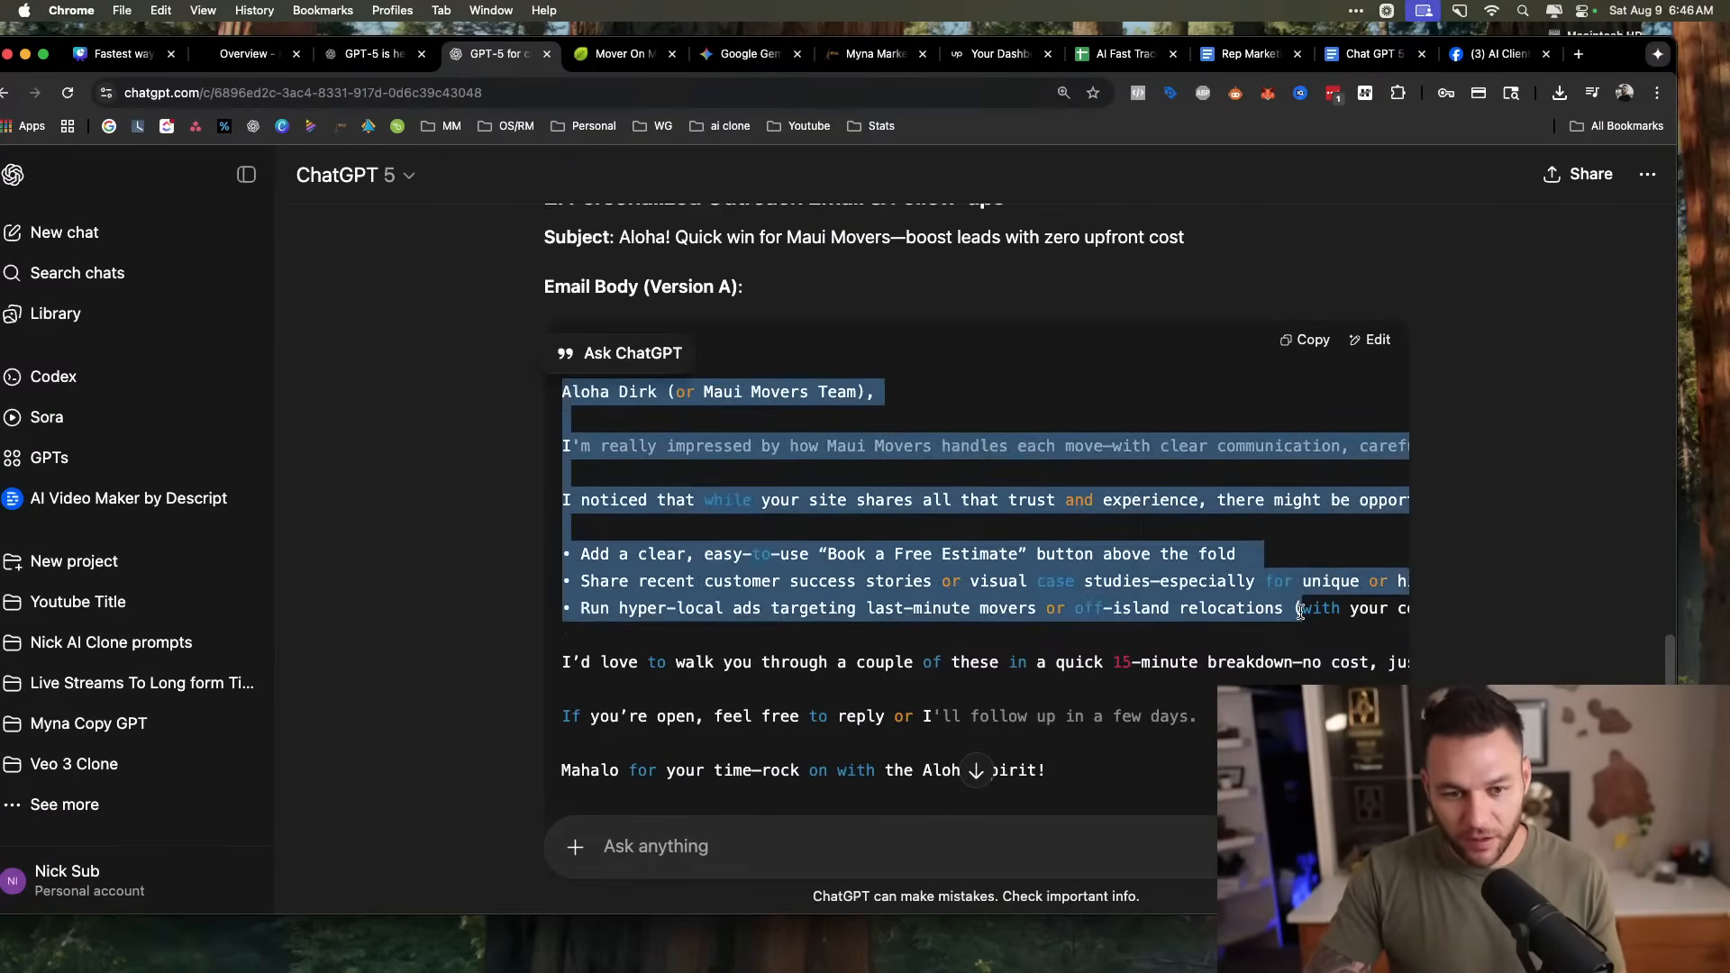
{"action": "left_click", "coordinate": [804, 473]}
Highlight the email's opening compliment about how Maui Movers handles each move and read the long lines to their full width.
{"action": "left_click_drag", "start_coordinate": [603, 451], "coordinate": [1310, 469]}
{"action": "scroll", "coordinate": [1081, 460], "scroll_direction": "down", "scroll_amount": 2}
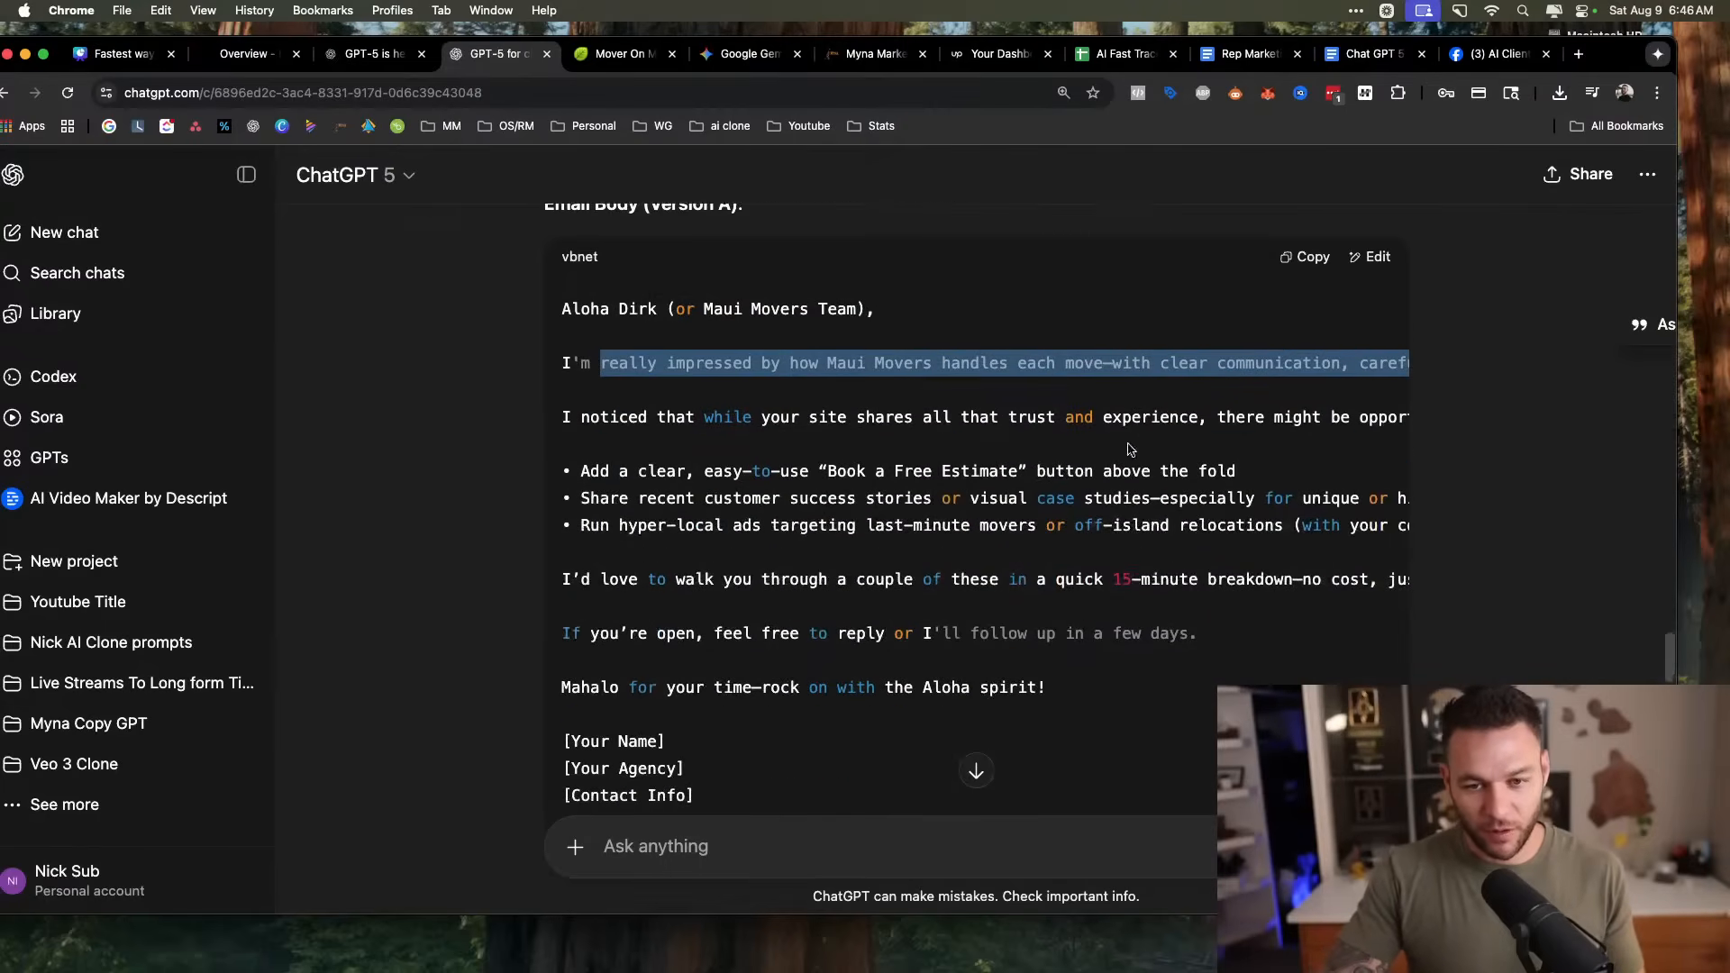
{"action": "scroll", "coordinate": [1171, 428], "scroll_direction": "right", "scroll_amount": 15}
{"action": "scroll", "coordinate": [1148, 436], "scroll_direction": "left", "scroll_amount": 15}
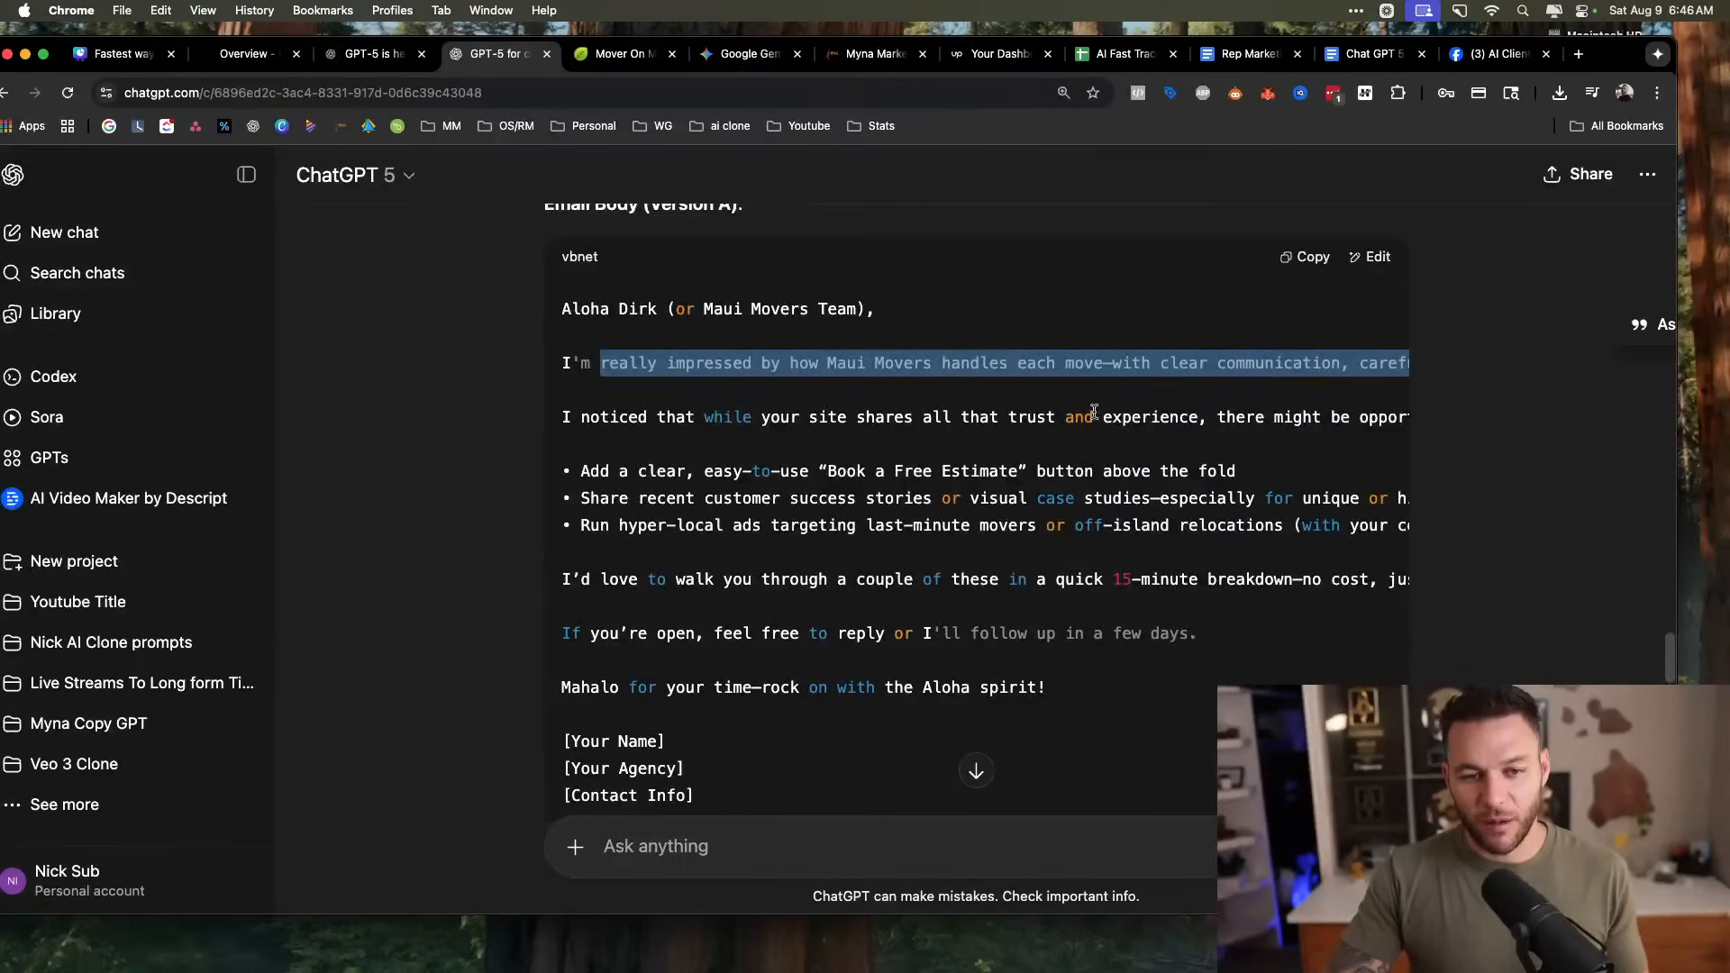
{"action": "left_click", "coordinate": [1070, 394]}
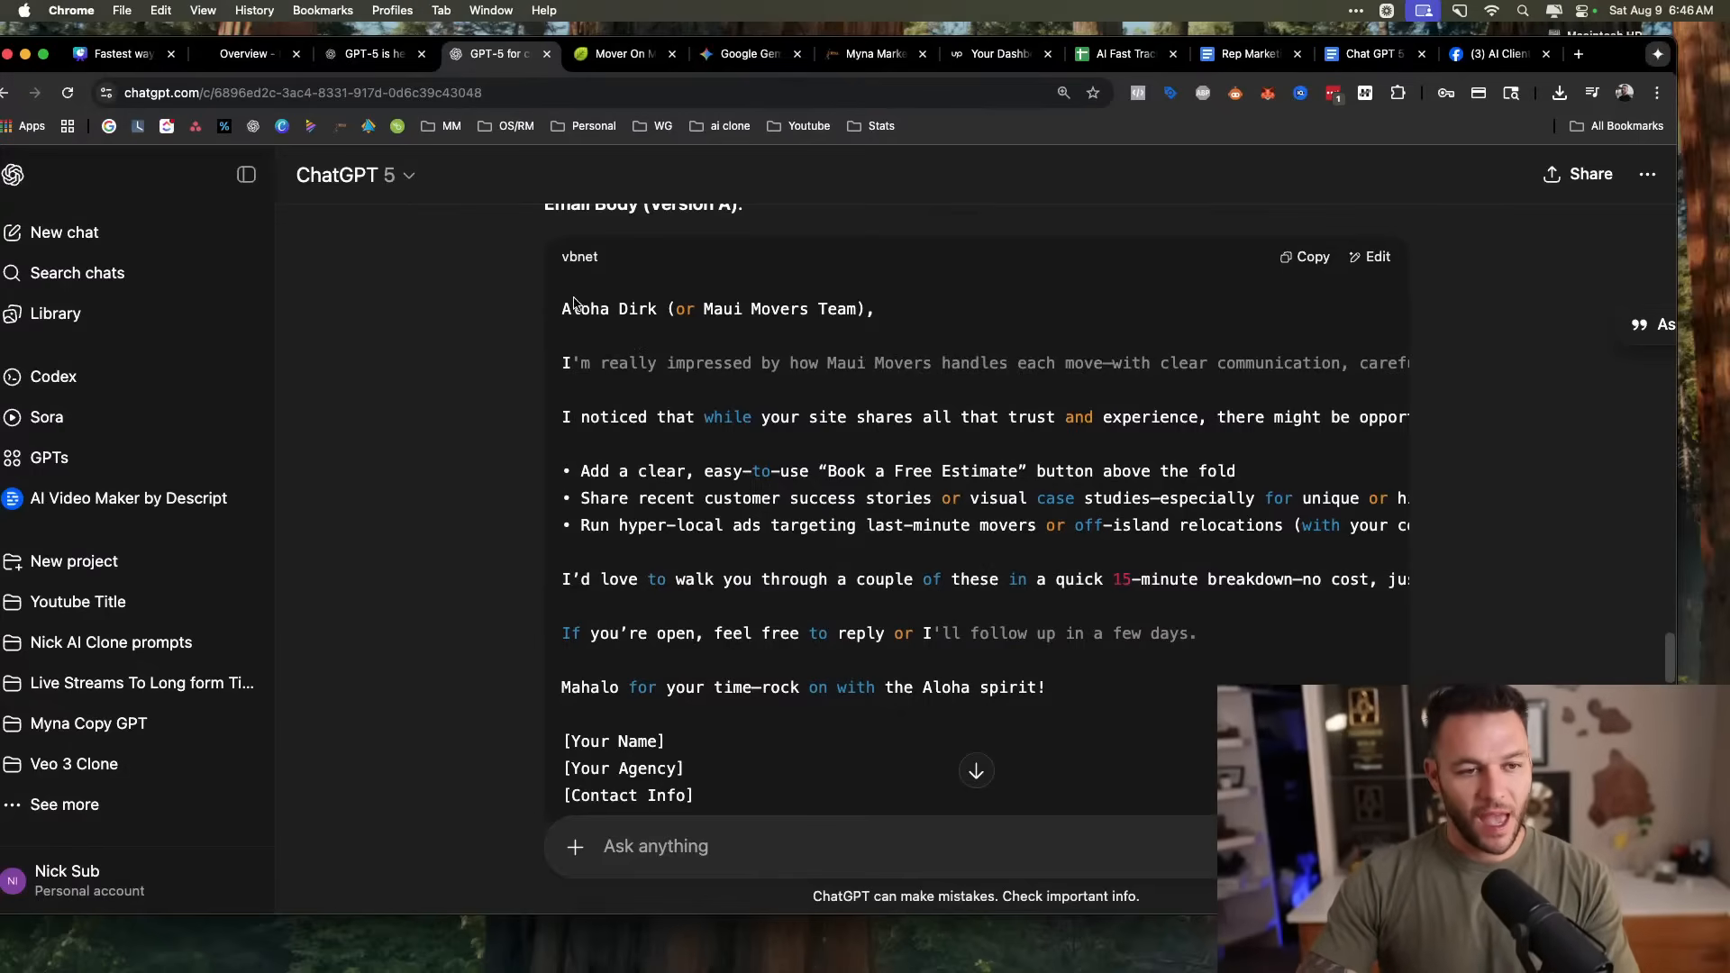
Highlight the Version A email from greeting to agency signature, and single out its opening compliment line again.
{"action": "left_click_drag", "start_coordinate": [562, 305], "coordinate": [1182, 770]}
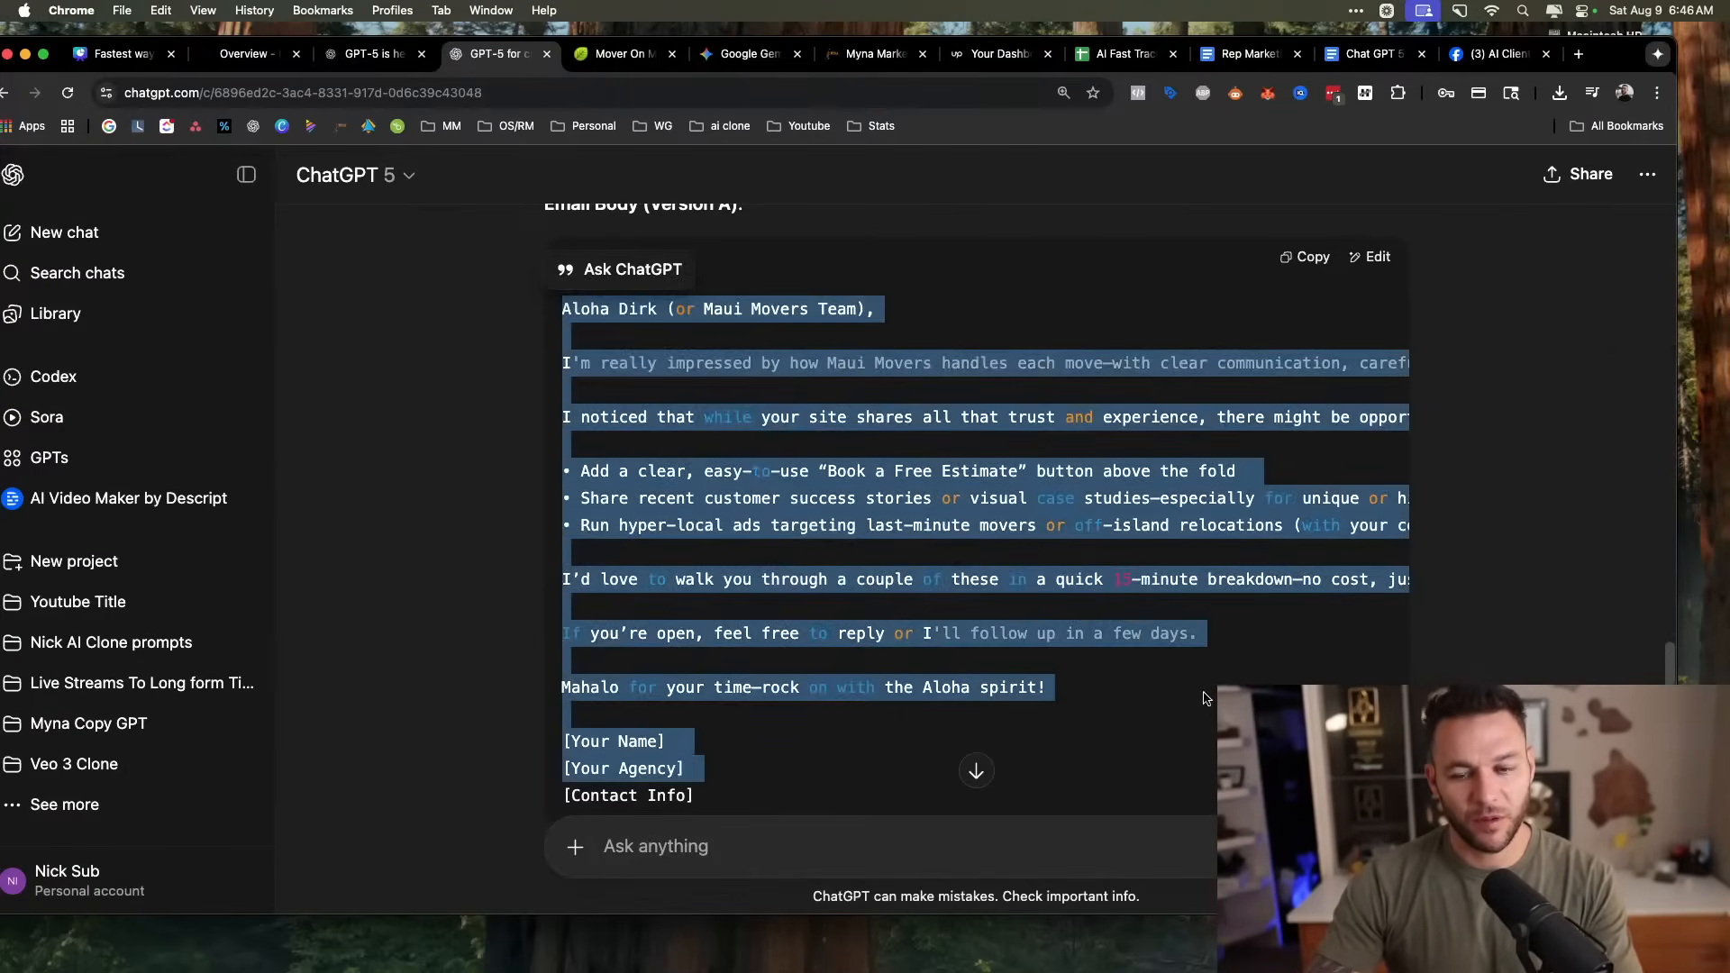
{"action": "left_click", "coordinate": [1092, 691]}
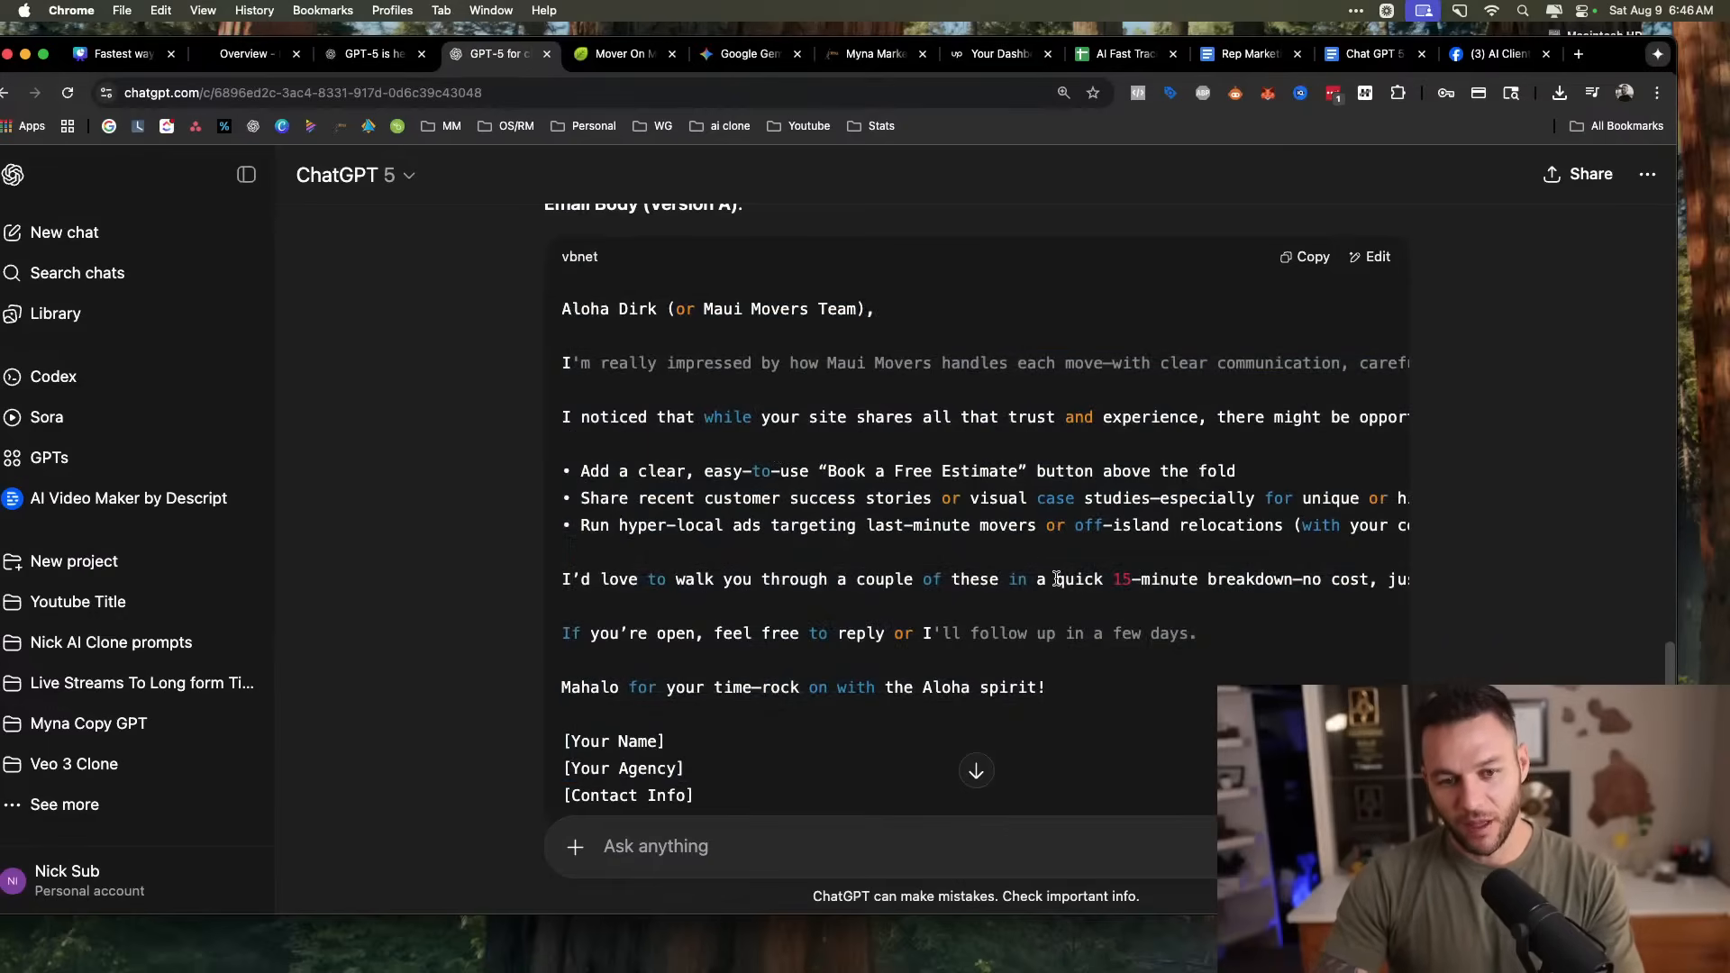
{"action": "scroll", "coordinate": [835, 515], "scroll_direction": "up", "scroll_amount": 3}
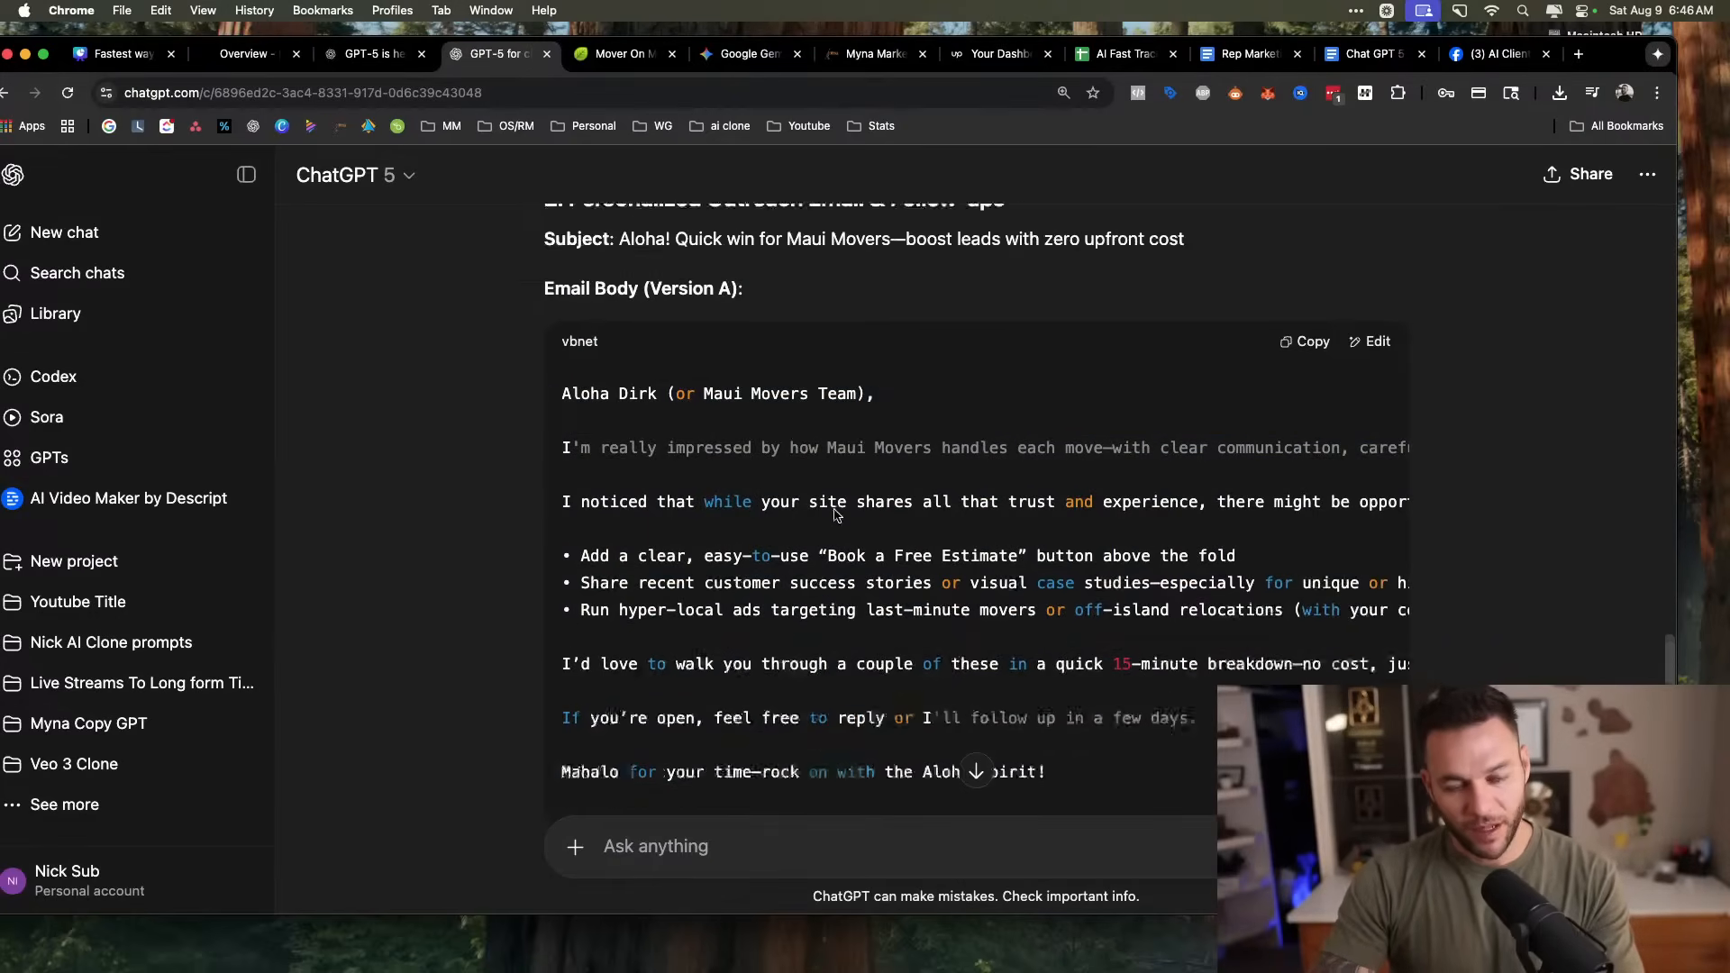
{"action": "scroll", "coordinate": [845, 530], "scroll_direction": "down", "scroll_amount": 2}
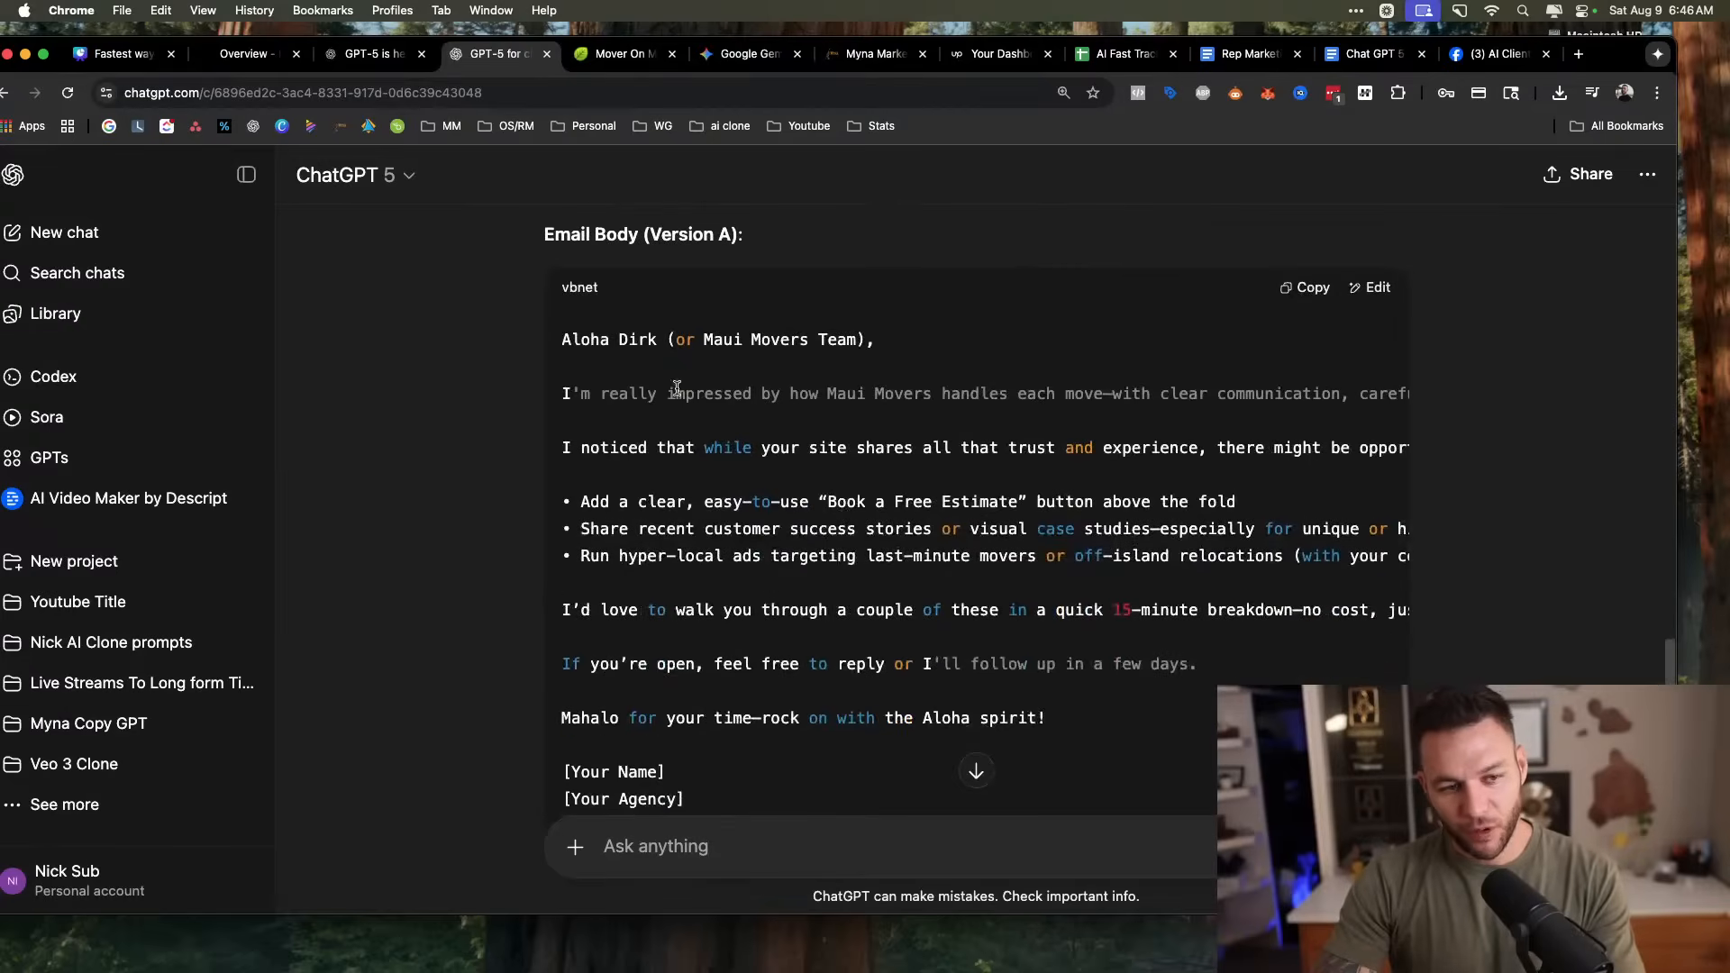
{"action": "left_click_drag", "start_coordinate": [581, 394], "coordinate": [1301, 393]}
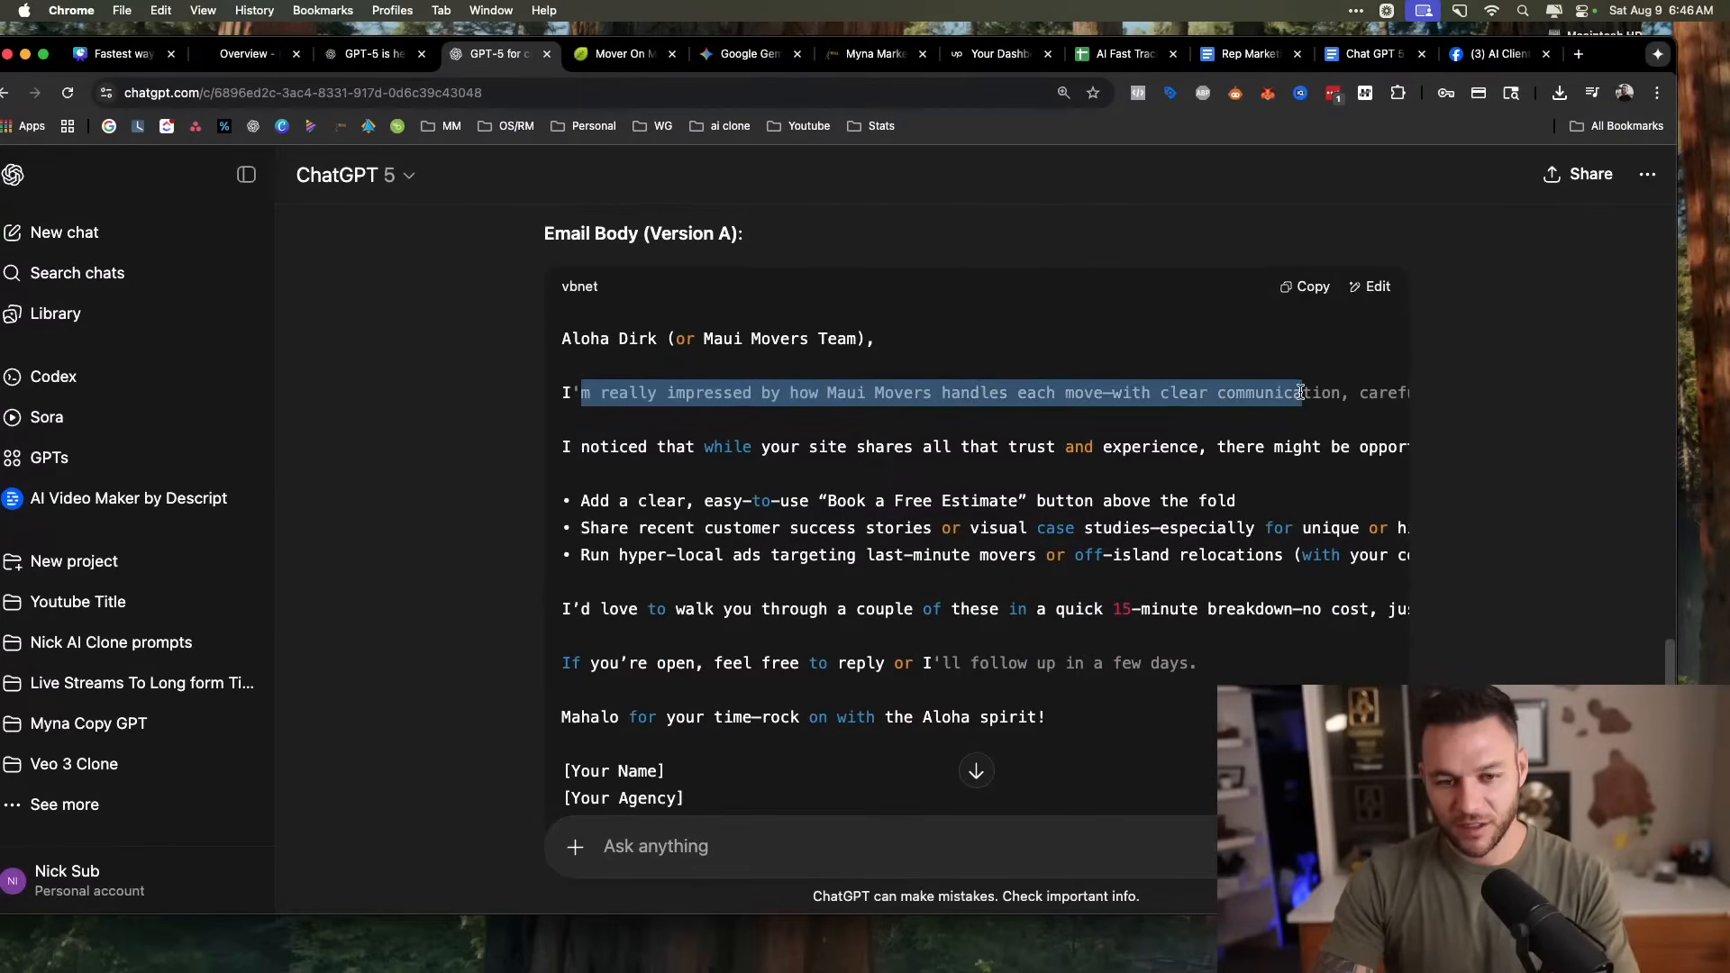
Highlight the email's "I noticed that while your site shares all that trust and experience" line and read it to its full width.
{"action": "left_click_drag", "start_coordinate": [584, 452], "coordinate": [916, 488]}
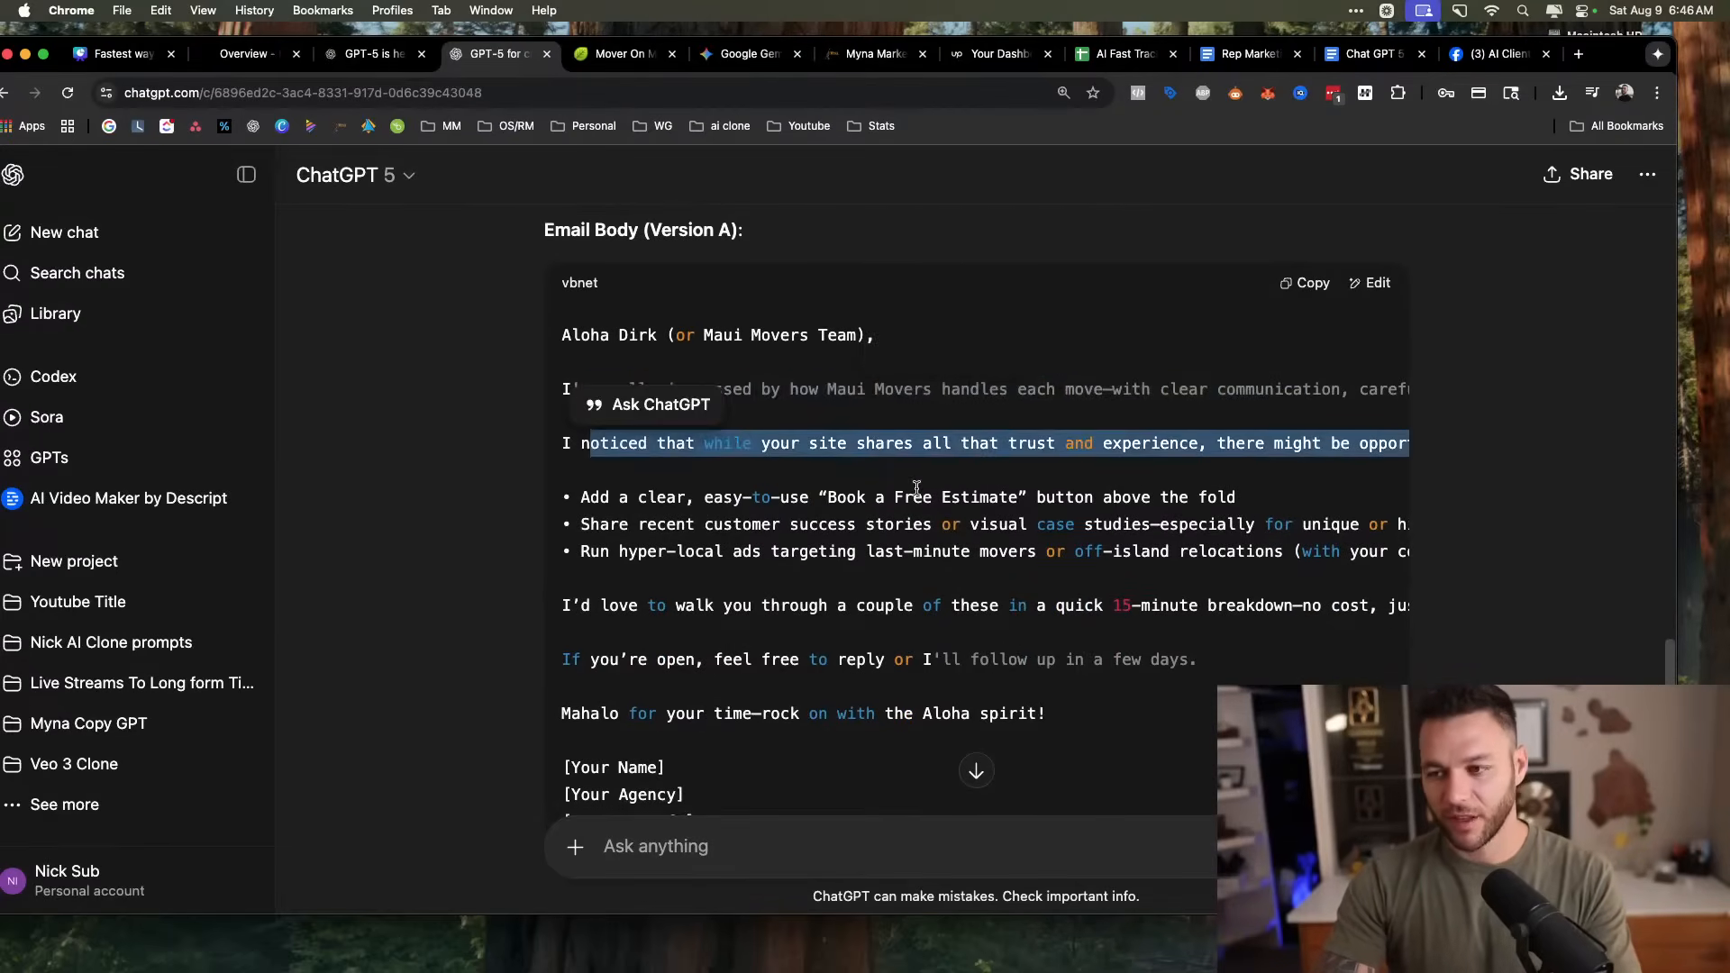
{"action": "scroll", "coordinate": [900, 469], "scroll_direction": "down", "scroll_amount": 2}
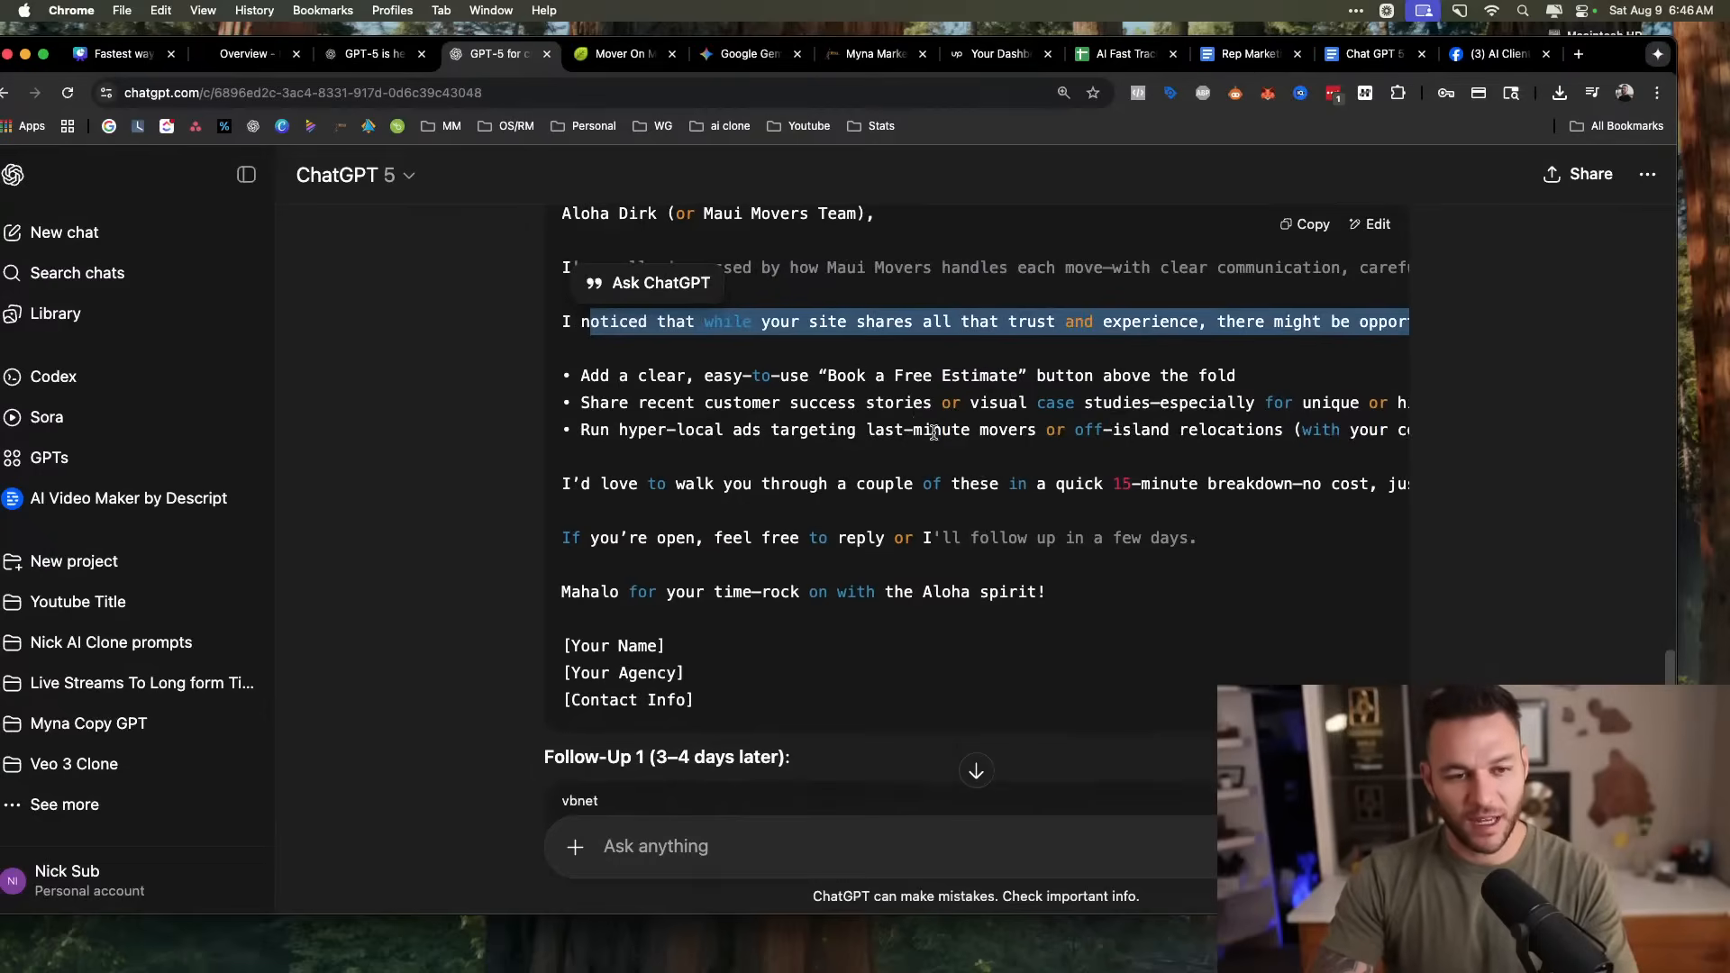
{"action": "left_click", "coordinate": [584, 375]}
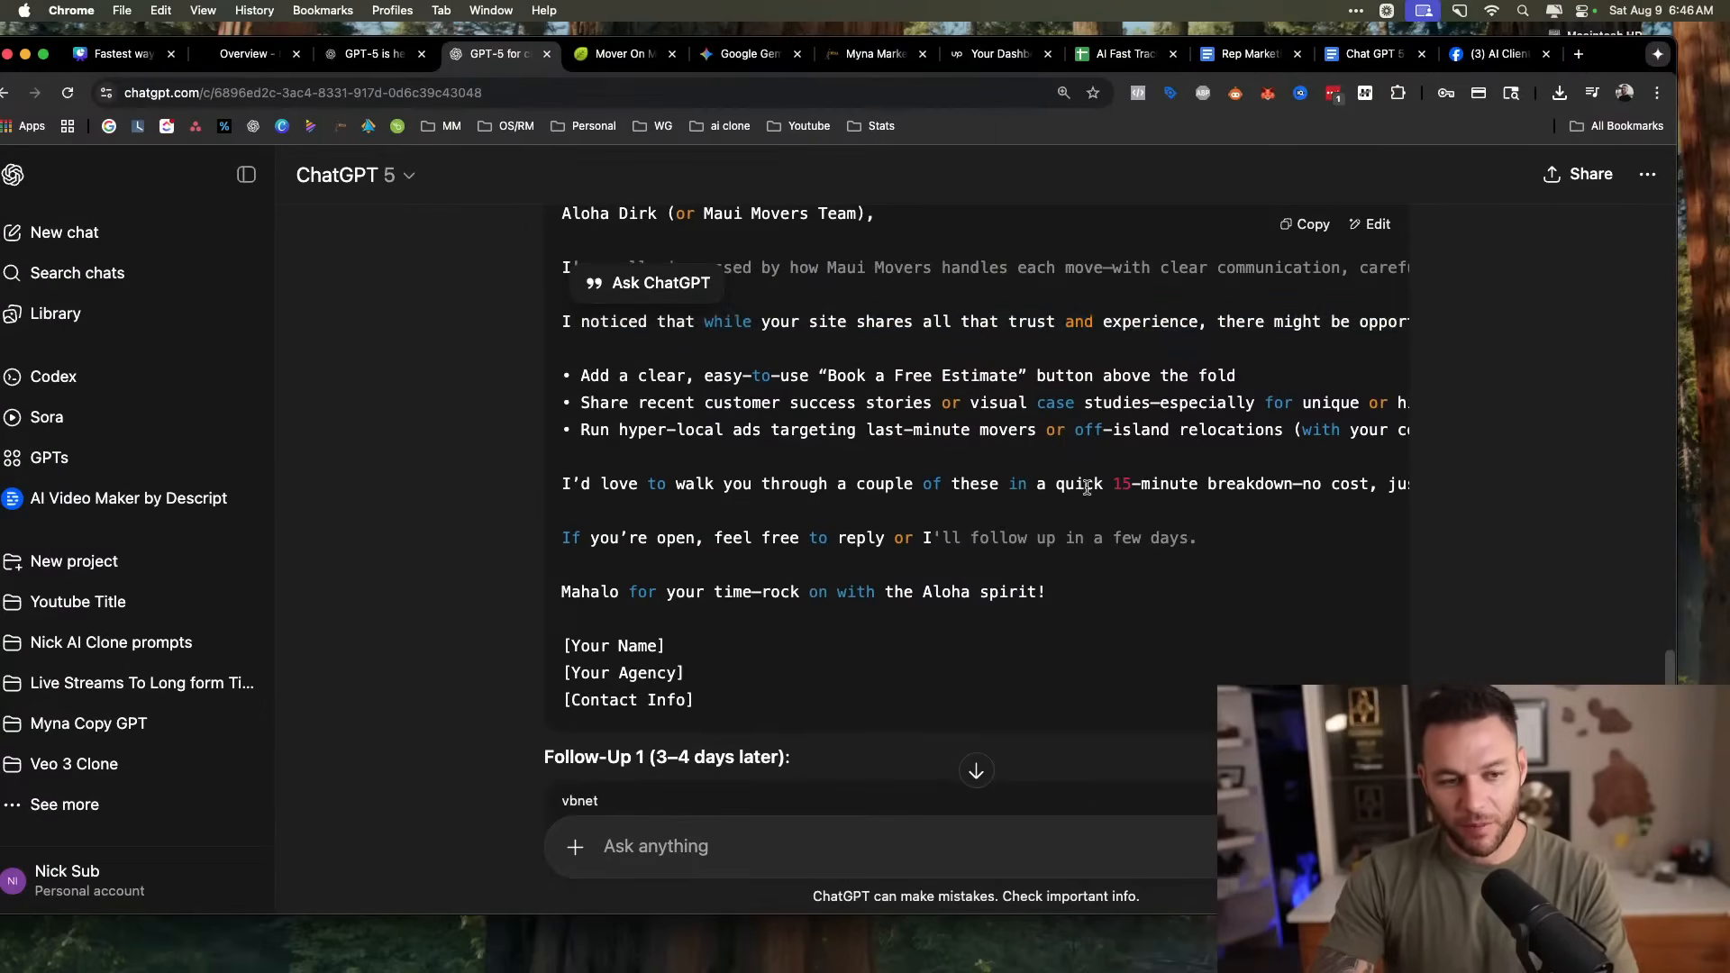
{"action": "left_click", "coordinate": [735, 389]}
{"action": "left_click_drag", "start_coordinate": [586, 322], "coordinate": [1126, 338]}
{"action": "scroll", "coordinate": [1126, 338], "scroll_direction": "right", "scroll_amount": 10}
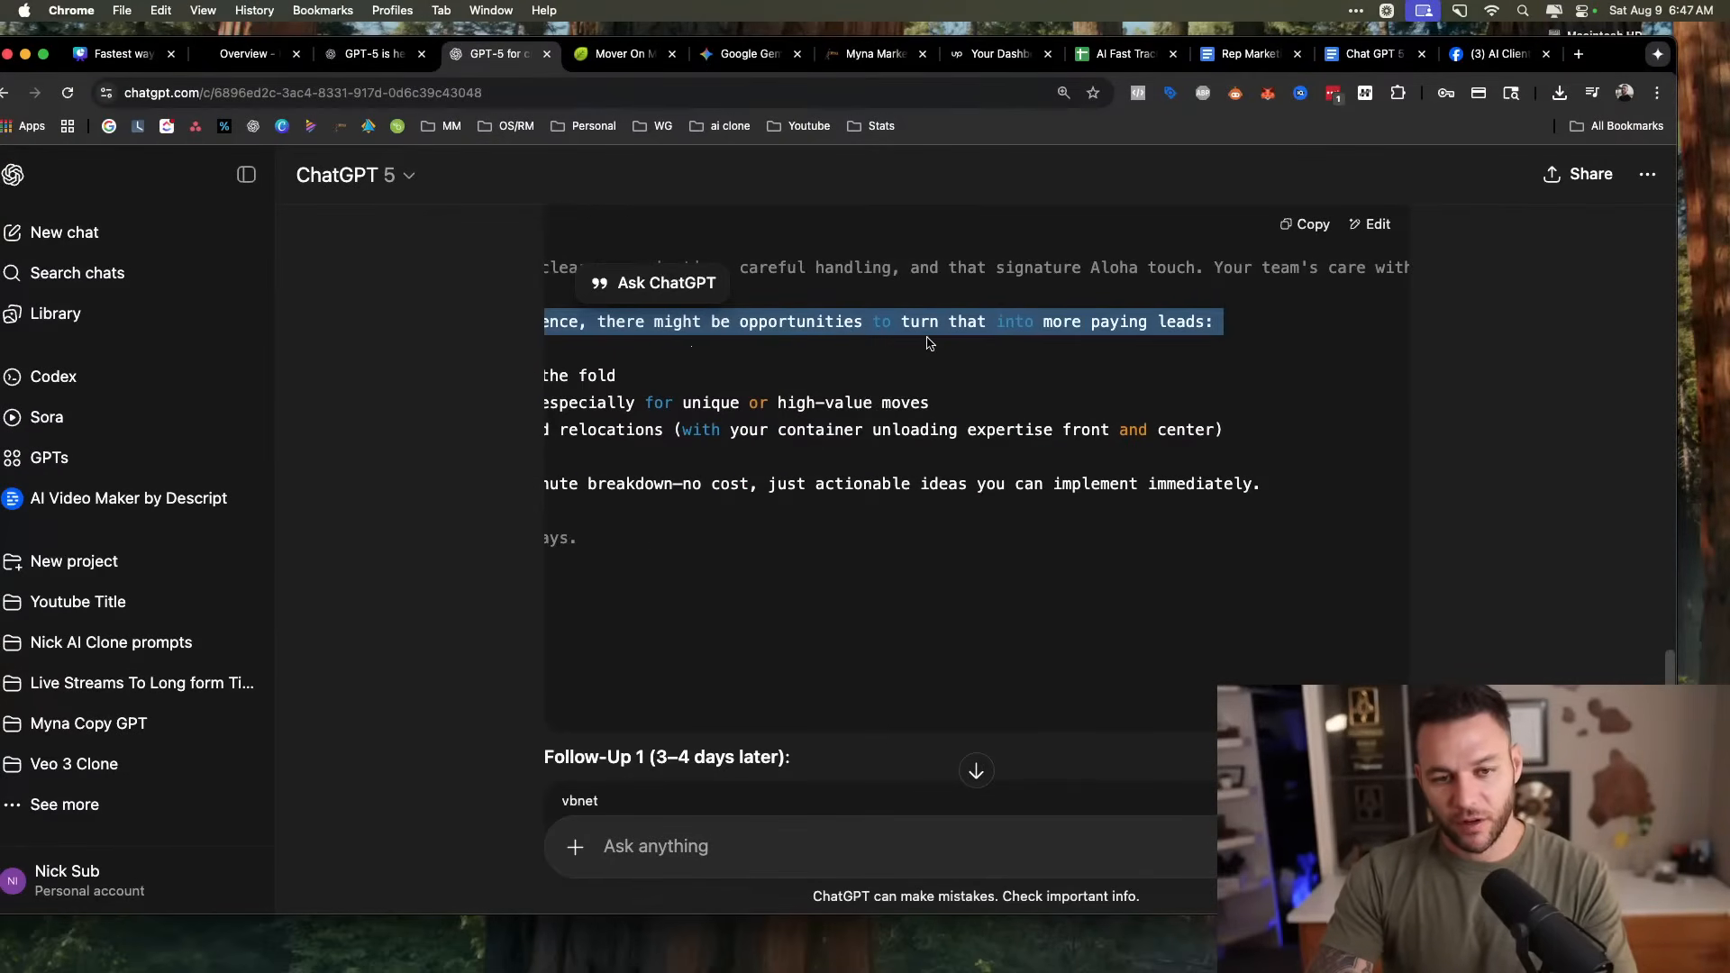
{"action": "scroll", "coordinate": [1030, 357], "scroll_direction": "down", "scroll_amount": 1}
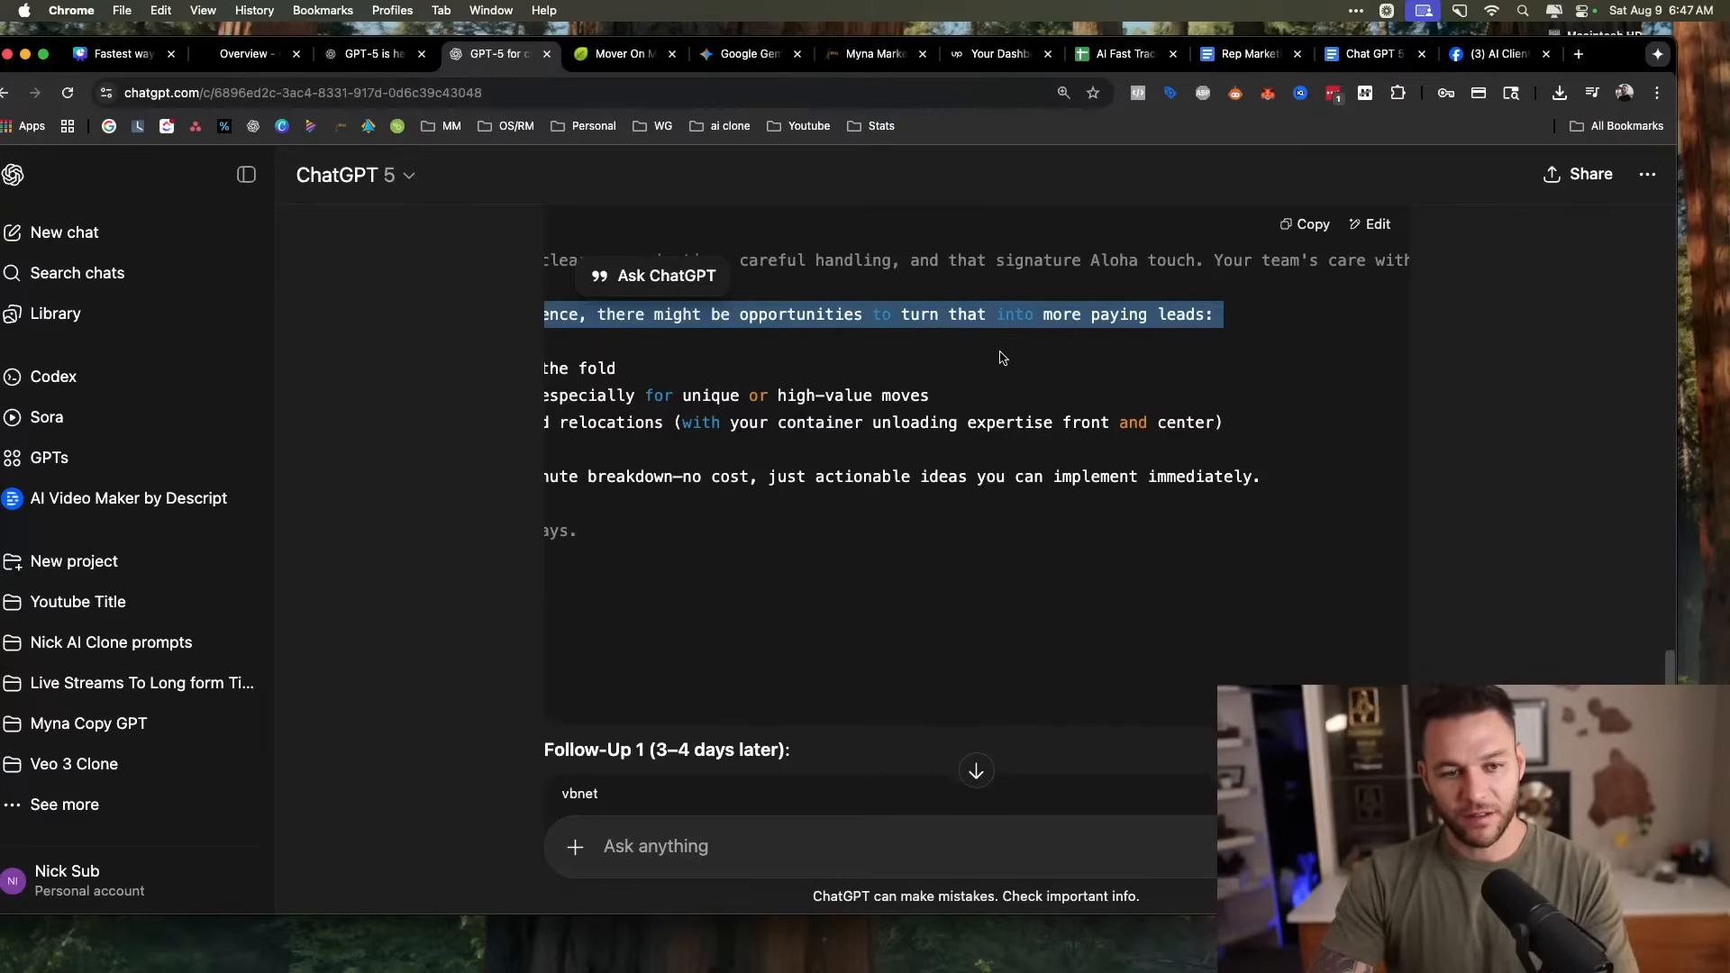
{"action": "scroll", "coordinate": [1000, 358], "scroll_direction": "left", "scroll_amount": 5}
{"action": "scroll", "coordinate": [1060, 368], "scroll_direction": "left", "scroll_amount": 3}
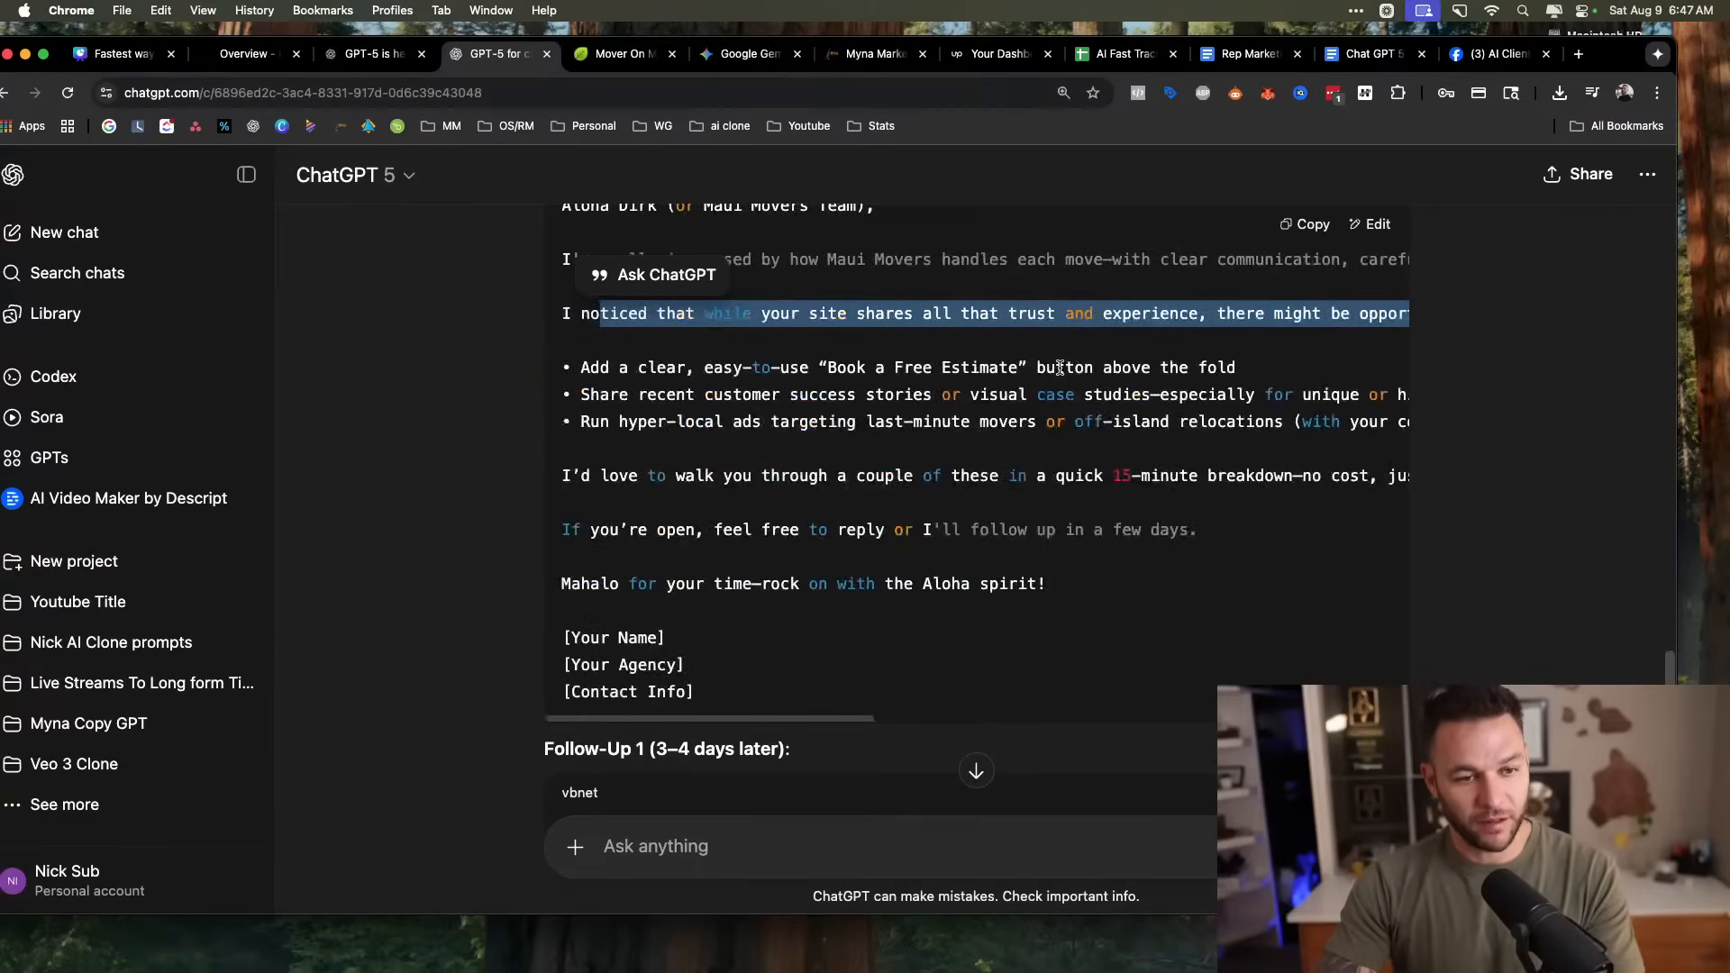
Highlight the bullet about sharing recent customer success stories and read the email's three suggestions to their full width.
{"action": "left_click_drag", "start_coordinate": [668, 394], "coordinate": [1338, 419]}
{"action": "left_click", "coordinate": [809, 411]}
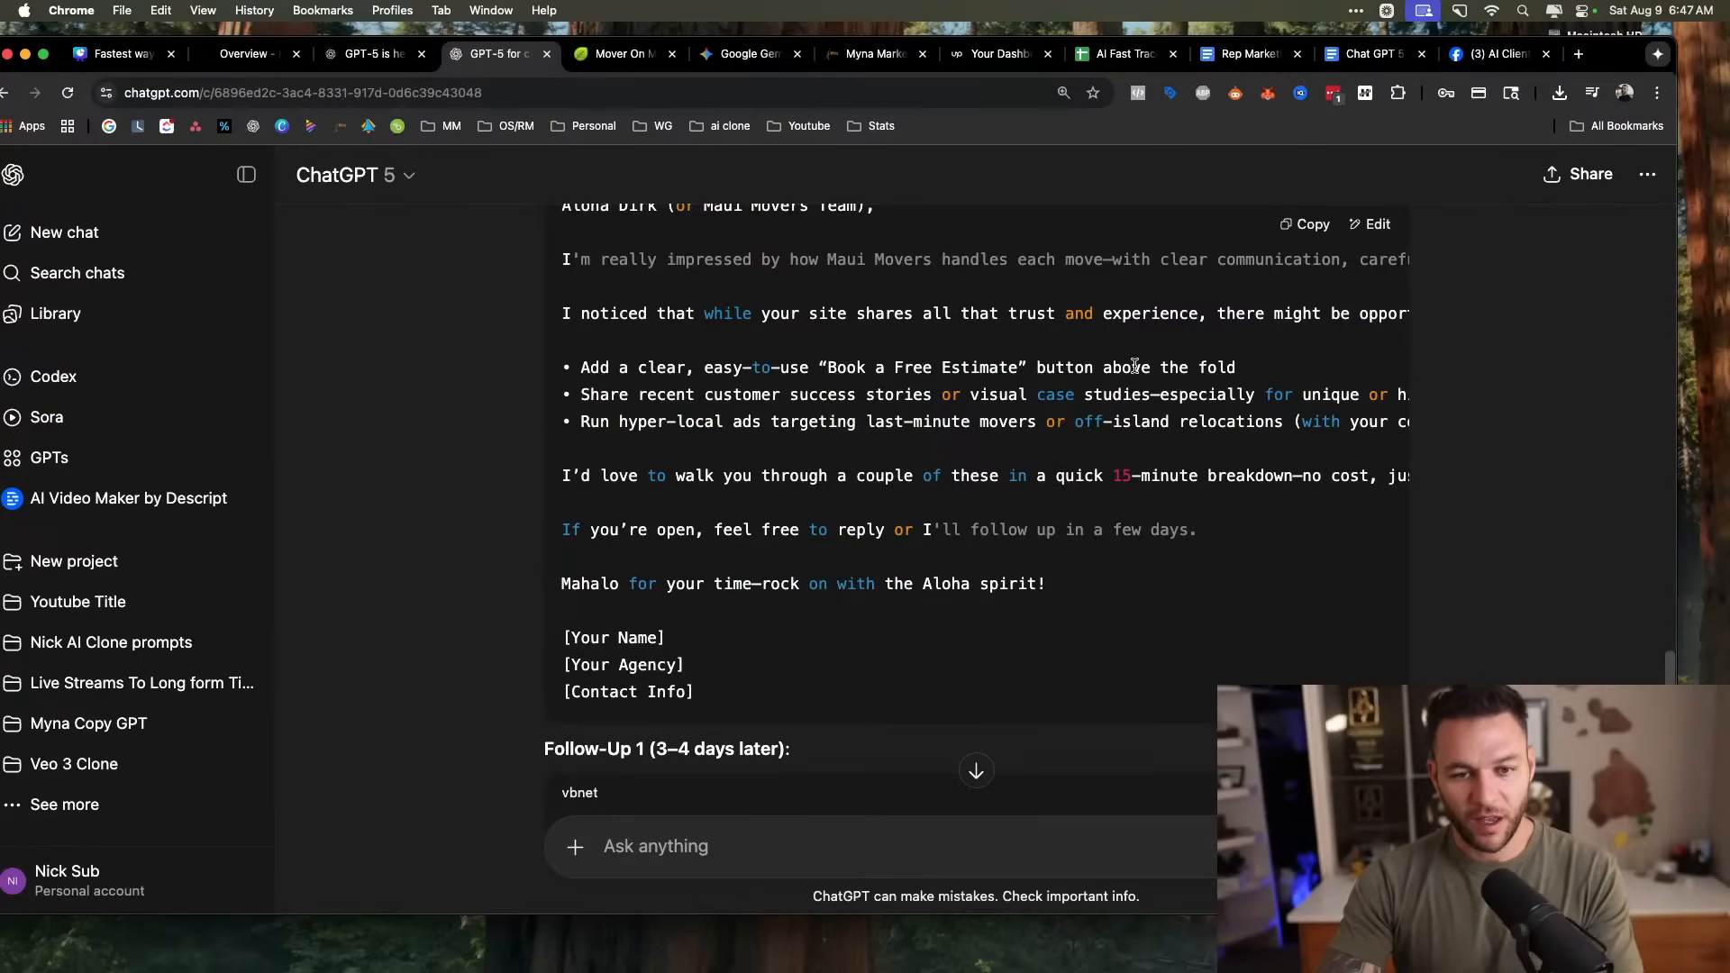
{"action": "scroll", "coordinate": [1124, 374], "scroll_direction": "down", "scroll_amount": 2}
{"action": "scroll", "coordinate": [1123, 375], "scroll_direction": "down", "scroll_amount": 1}
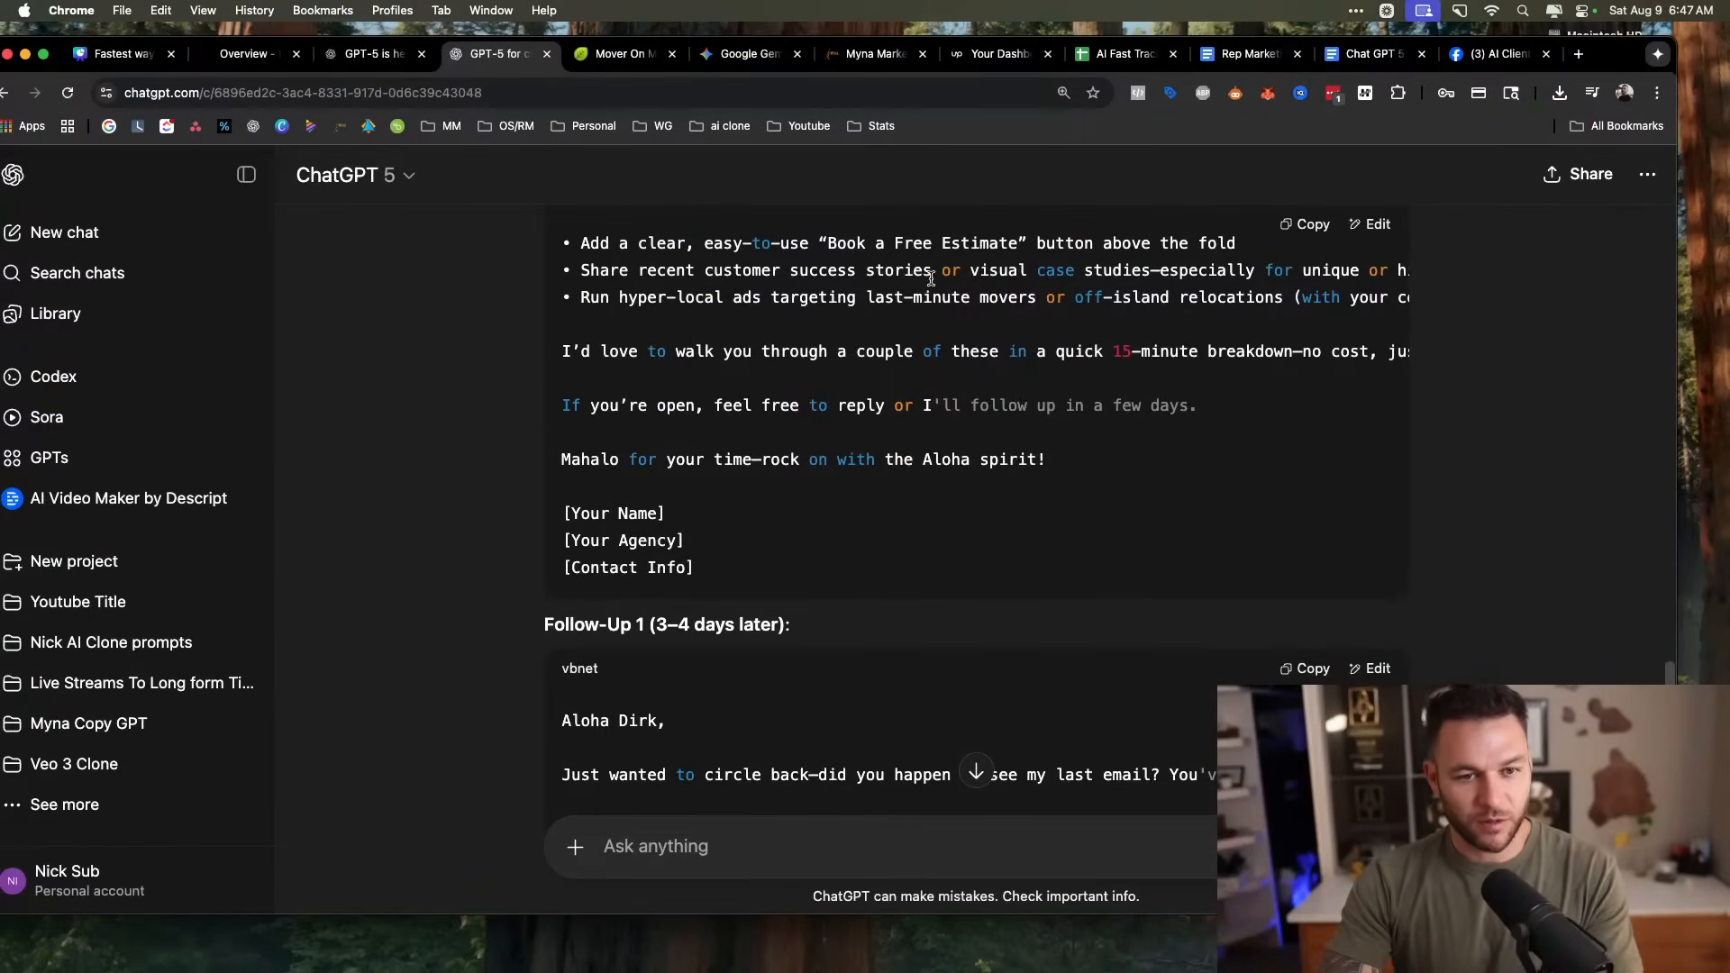
{"action": "scroll", "coordinate": [1036, 280], "scroll_direction": "right", "scroll_amount": 5}
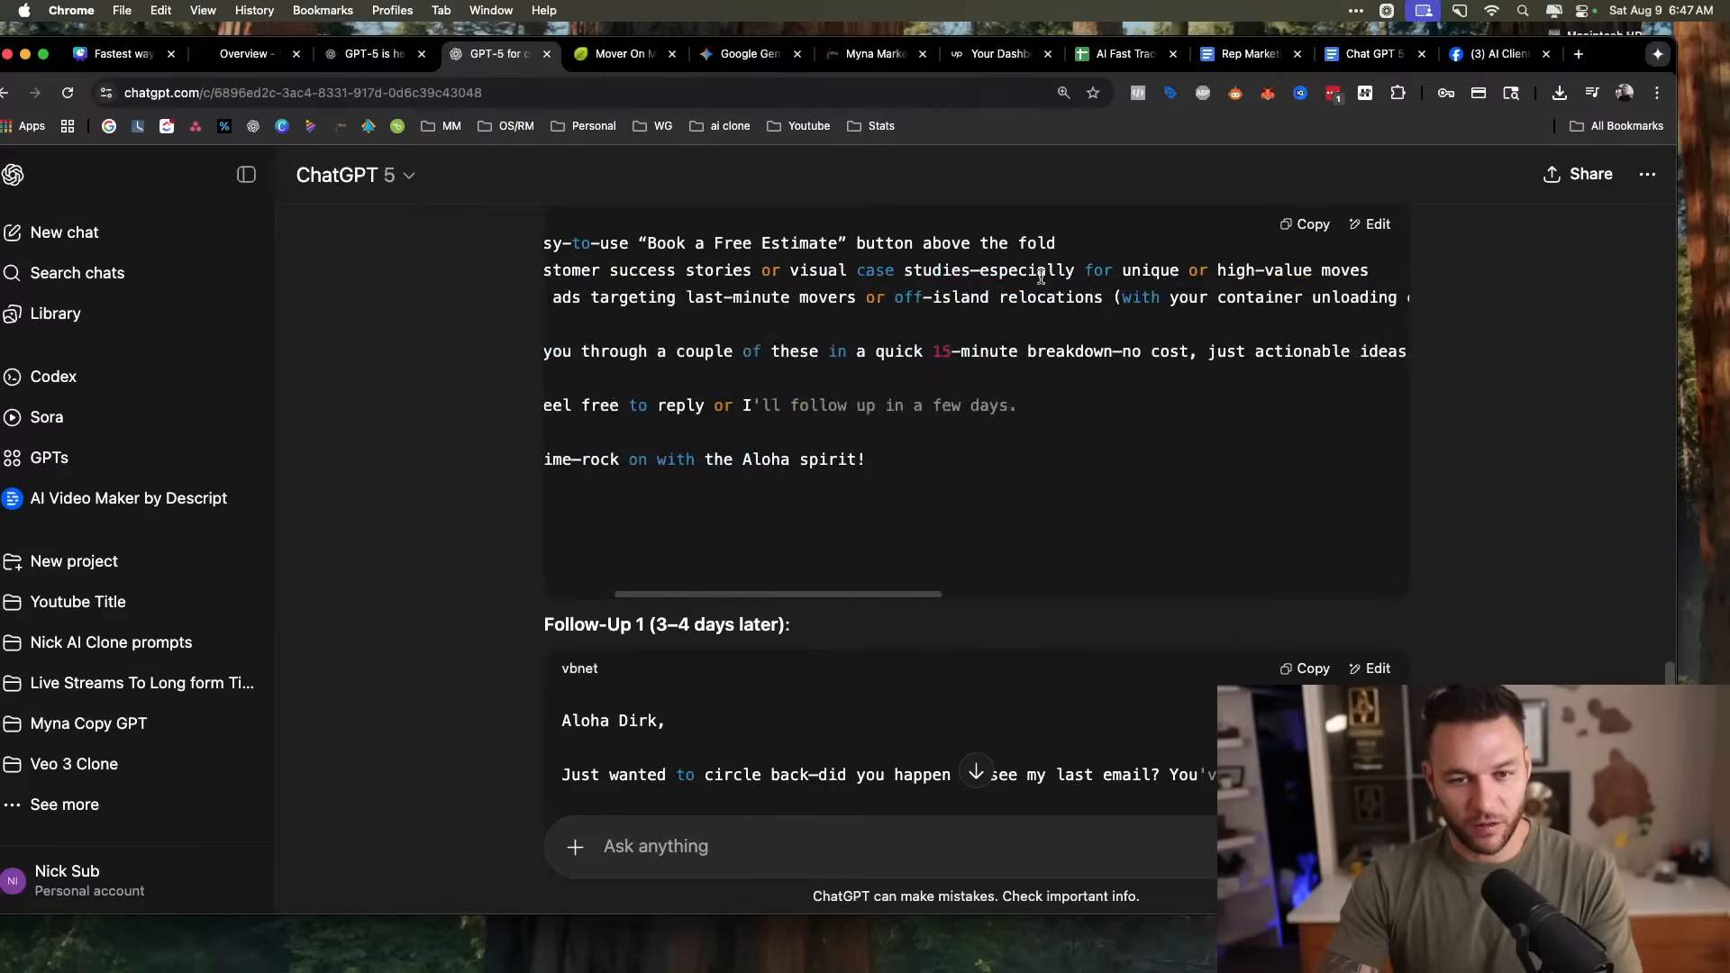
{"action": "scroll", "coordinate": [1081, 286], "scroll_direction": "right", "scroll_amount": 6}
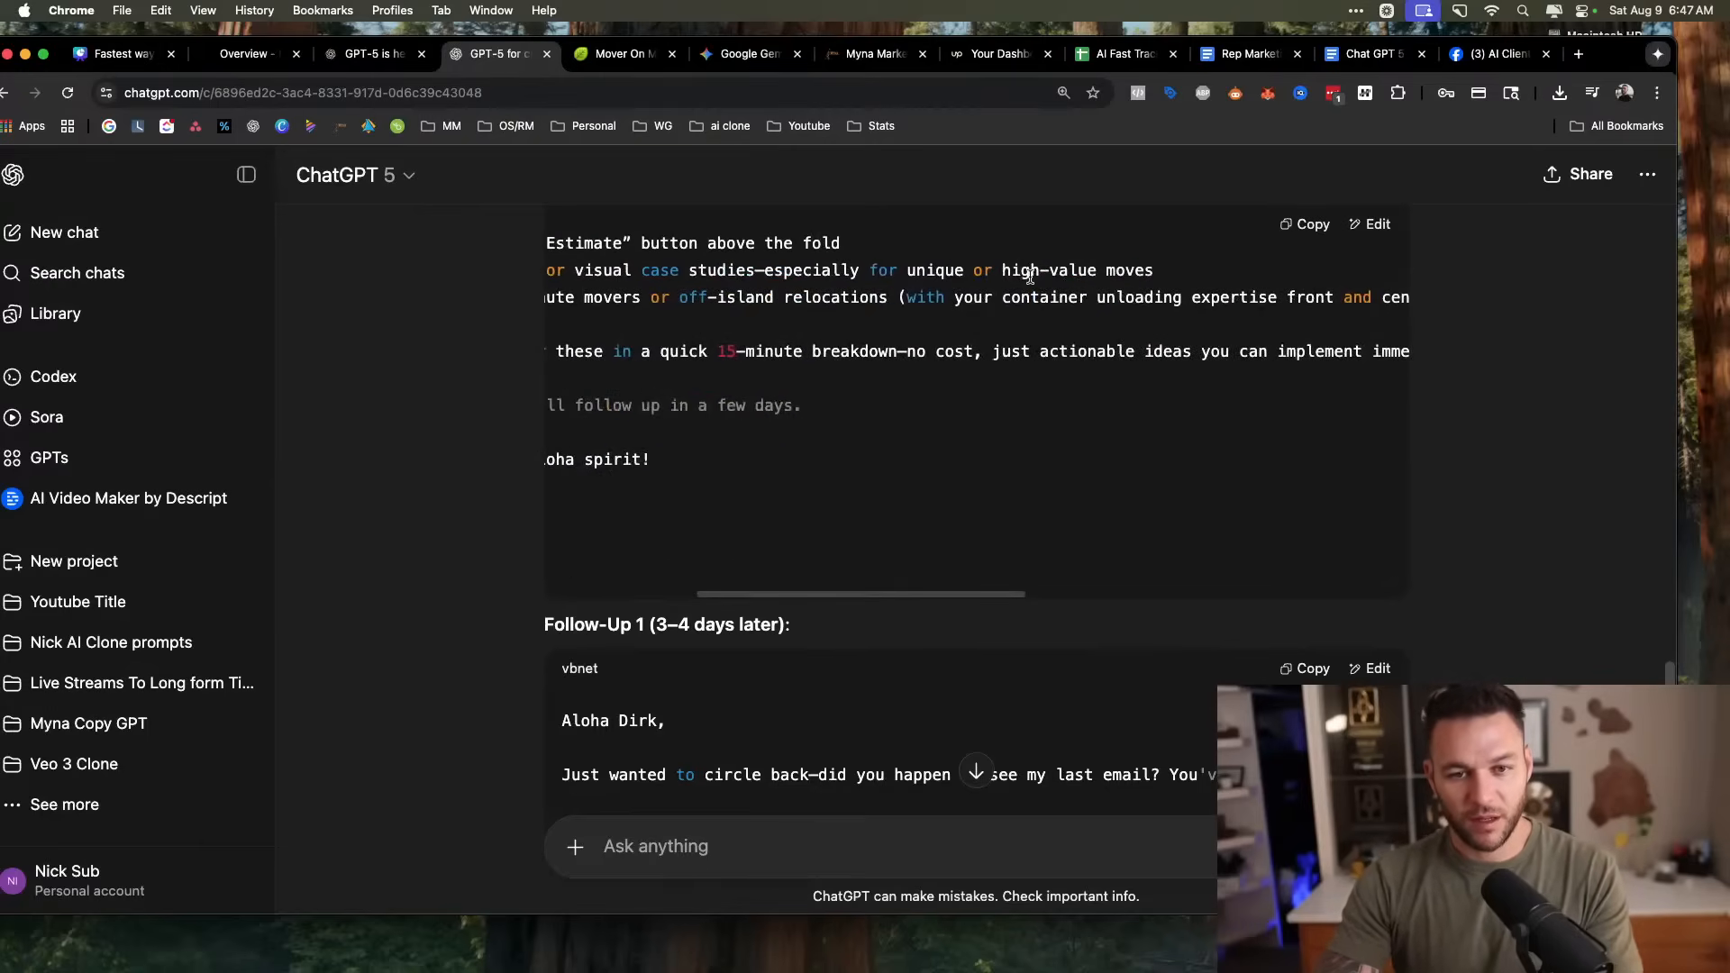
{"action": "scroll", "coordinate": [1036, 290], "scroll_direction": "left", "scroll_amount": 8}
{"action": "scroll", "coordinate": [1036, 290], "scroll_direction": "left", "scroll_amount": 5}
{"action": "scroll", "coordinate": [1036, 288], "scroll_direction": "down", "scroll_amount": 2}
{"action": "scroll", "coordinate": [1036, 288], "scroll_direction": "up", "scroll_amount": 8}
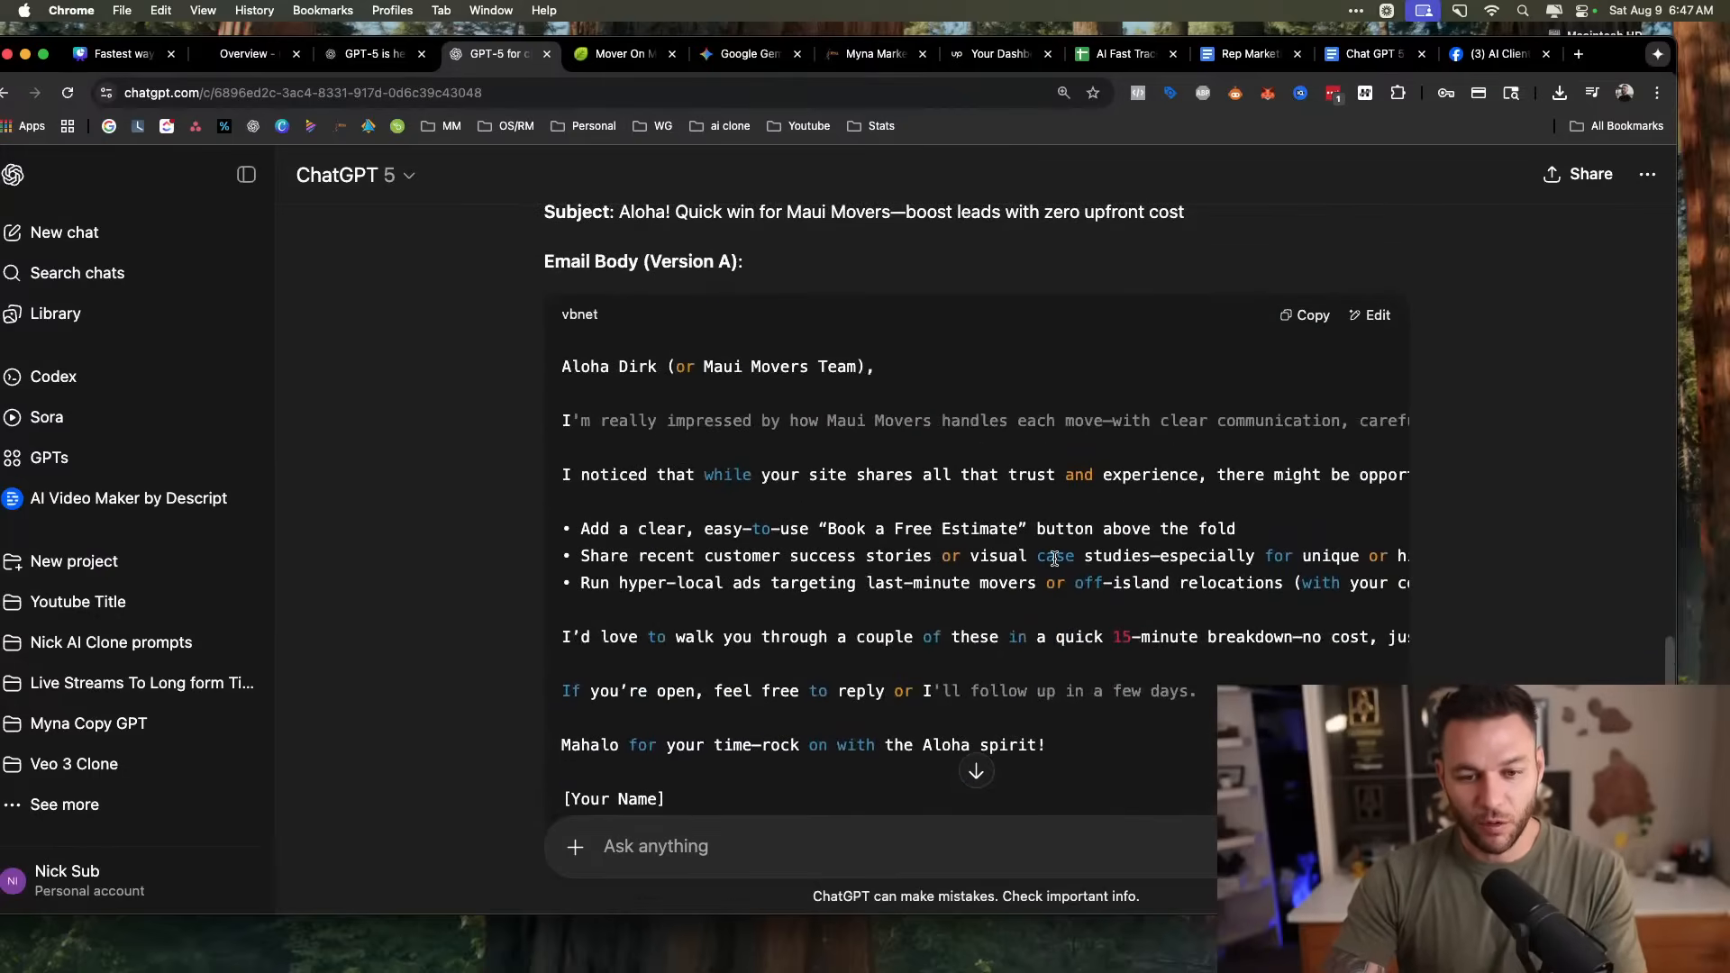
Read the hyper-local ads bullet to its full width, and look over the email's closing and the Follow-Up 1 message.
{"action": "scroll", "coordinate": [1142, 569], "scroll_direction": "right", "scroll_amount": 10}
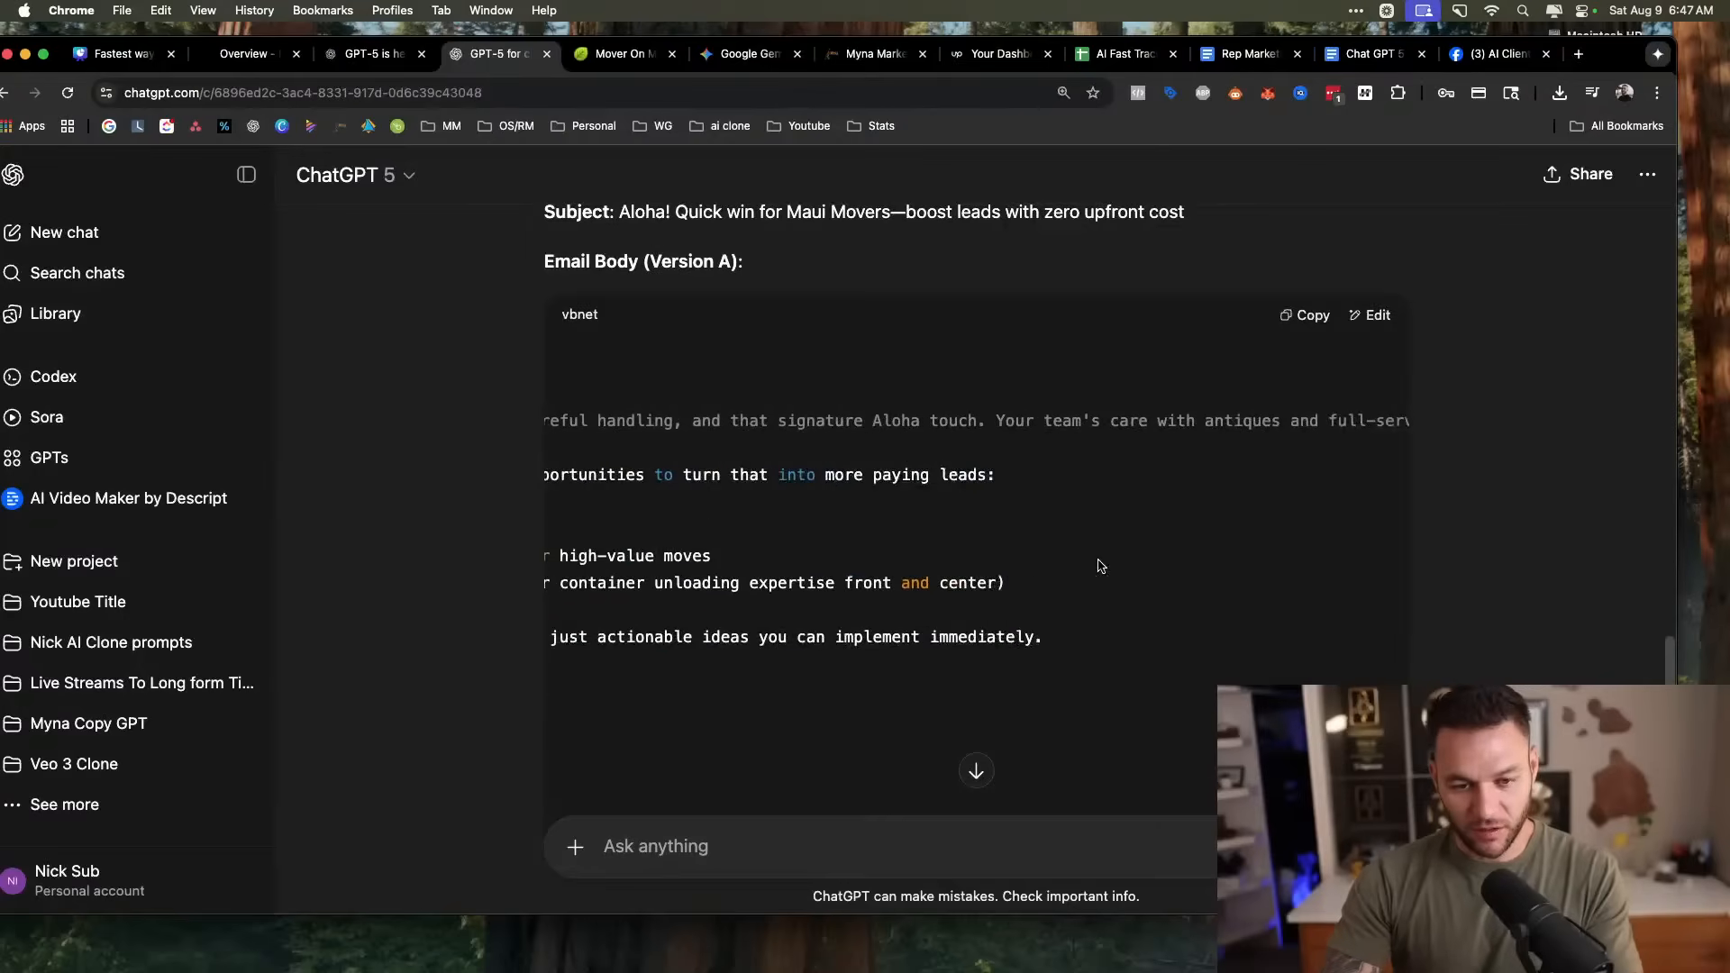
{"action": "scroll", "coordinate": [1045, 574], "scroll_direction": "left", "scroll_amount": 5}
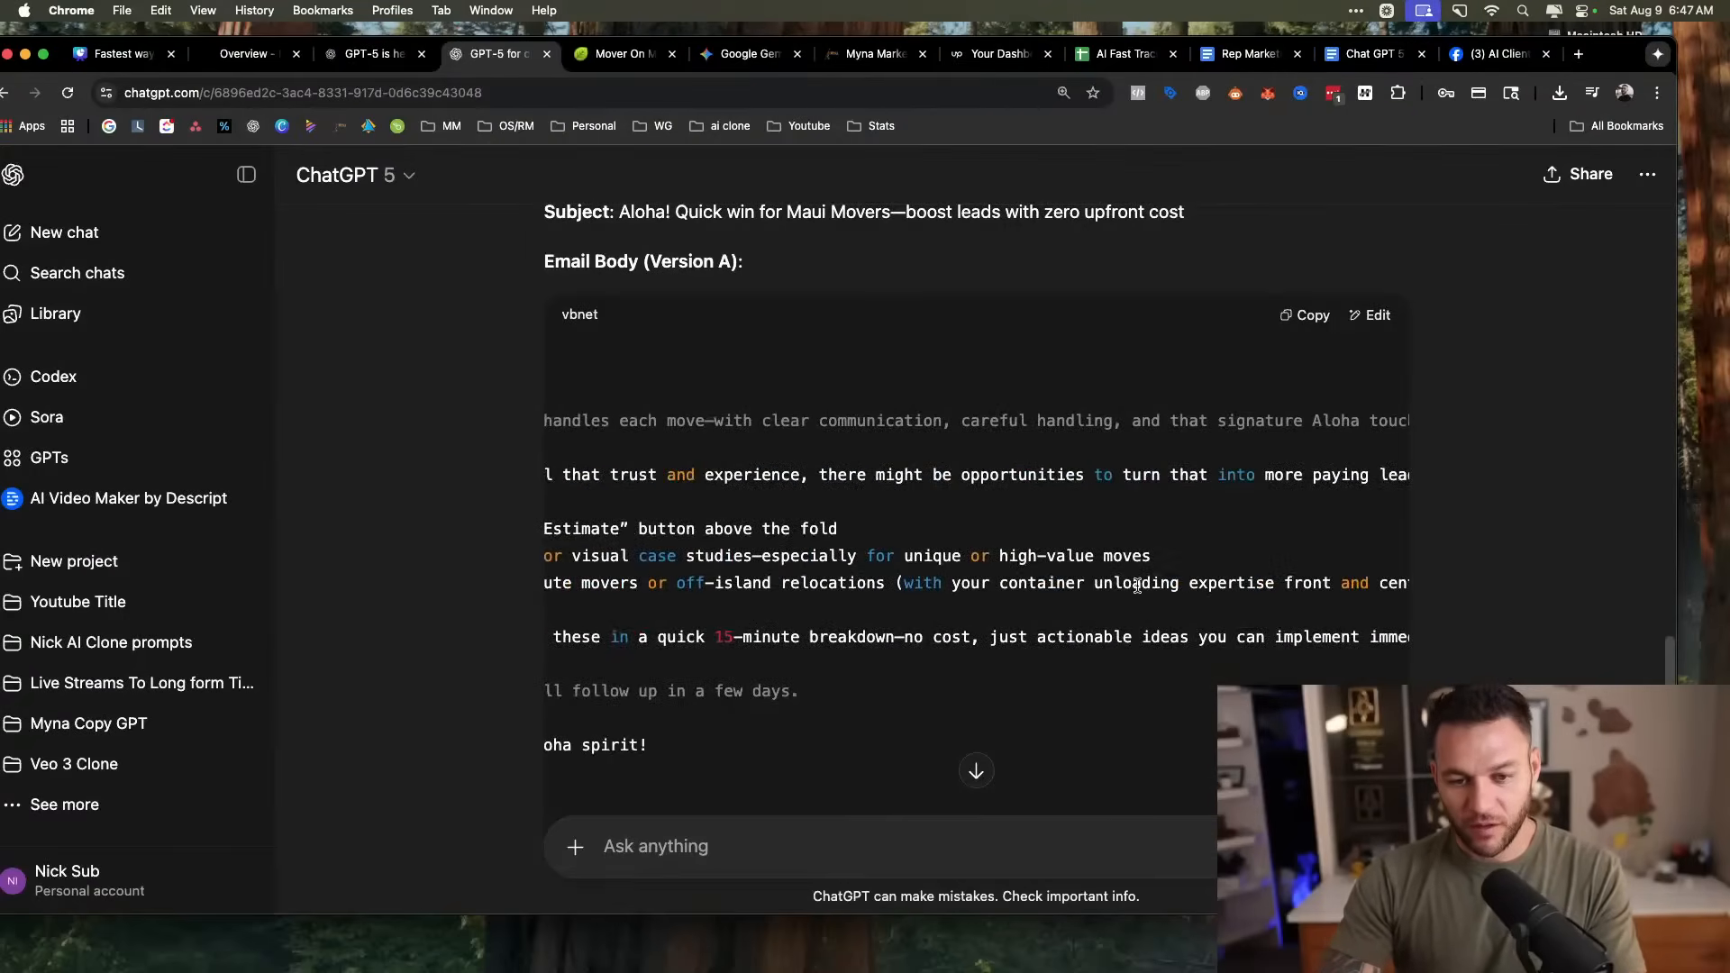
{"action": "scroll", "coordinate": [1164, 581], "scroll_direction": "right", "scroll_amount": 2}
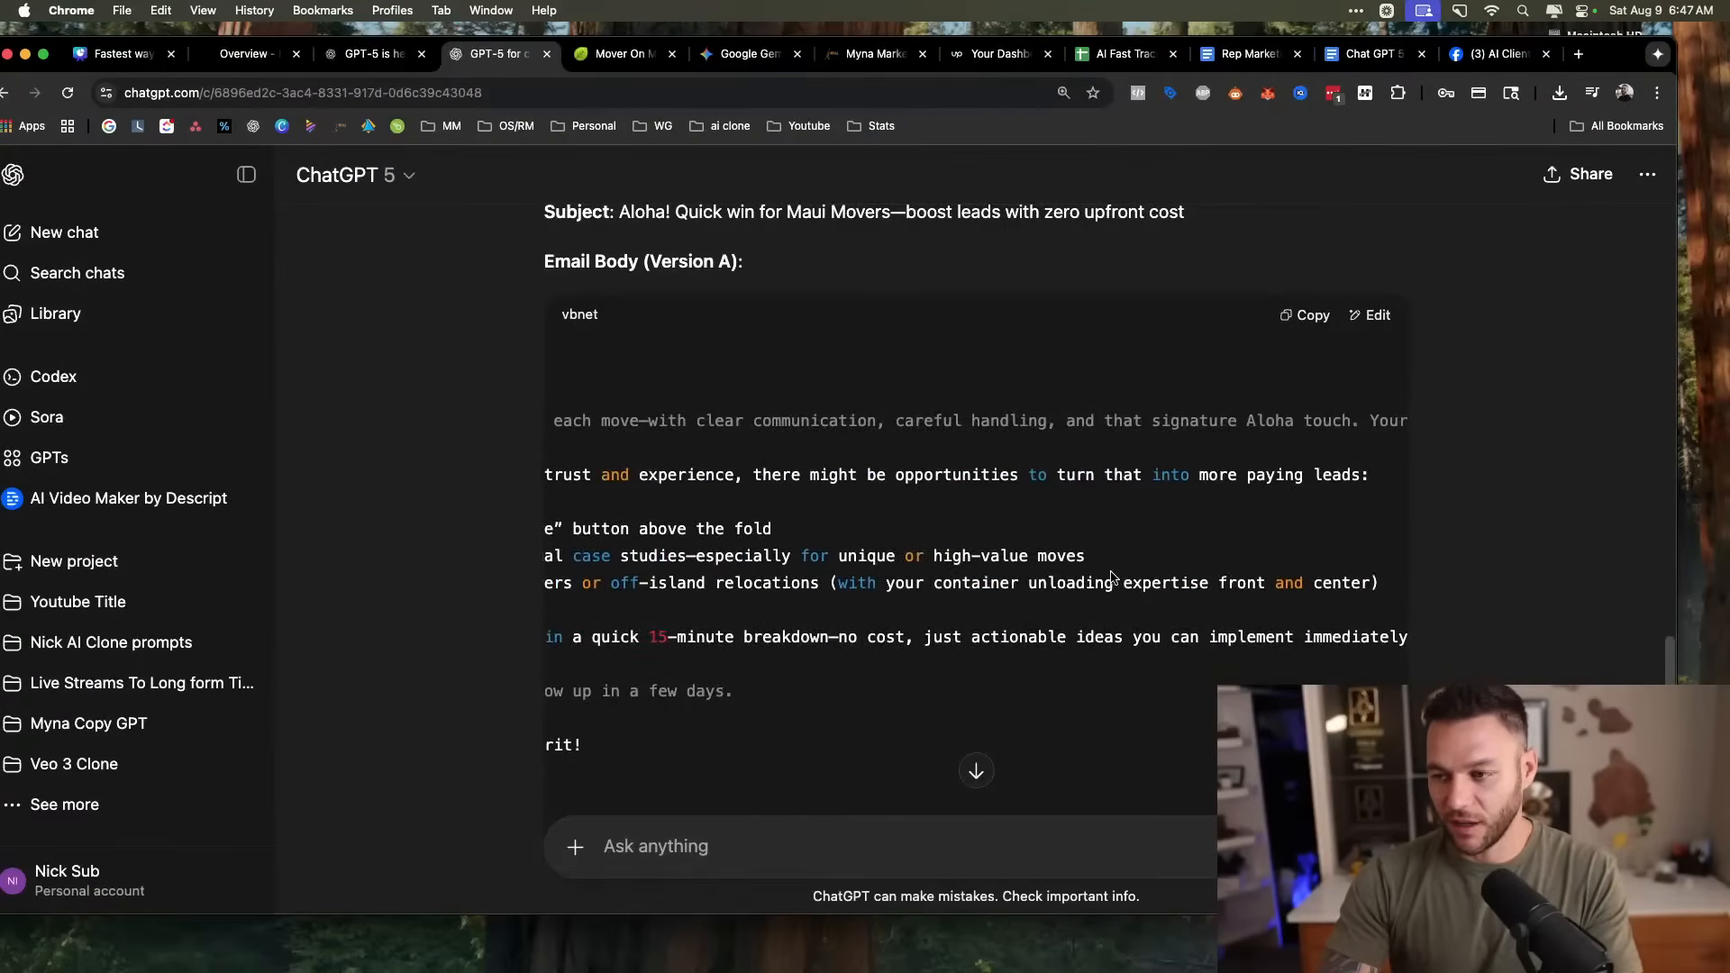
{"action": "scroll", "coordinate": [1112, 577], "scroll_direction": "left", "scroll_amount": 10}
{"action": "scroll", "coordinate": [1095, 577], "scroll_direction": "down", "scroll_amount": 5}
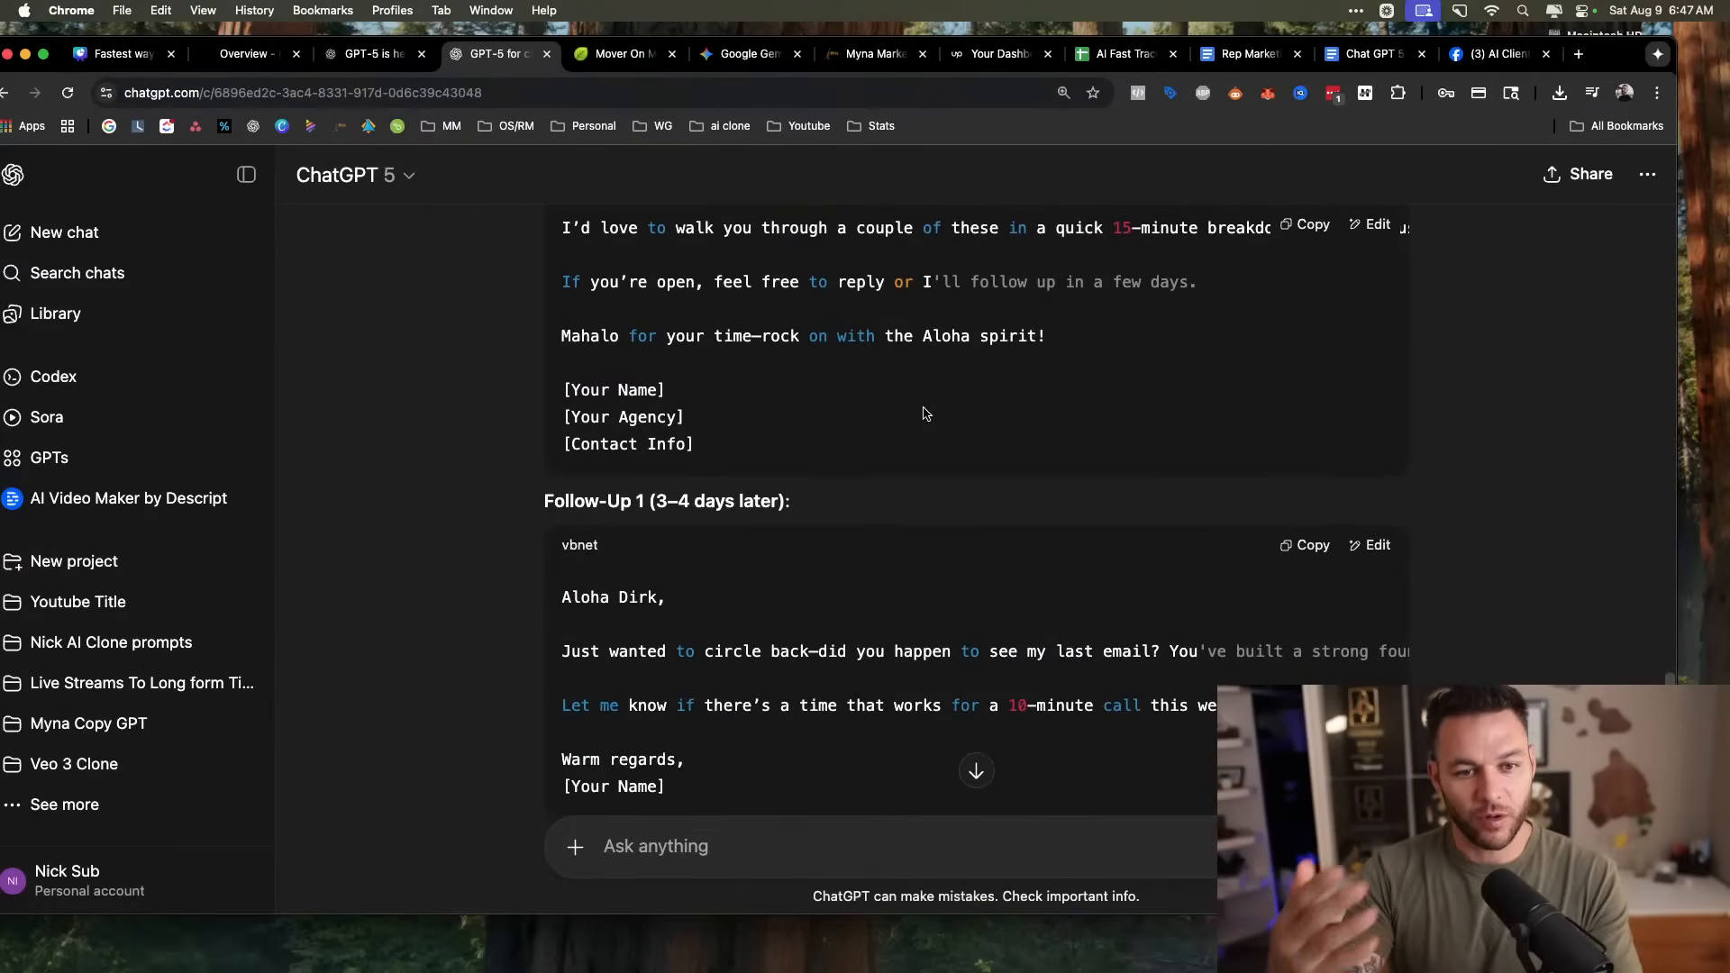
{"action": "scroll", "coordinate": [892, 406], "scroll_direction": "up", "scroll_amount": 5}
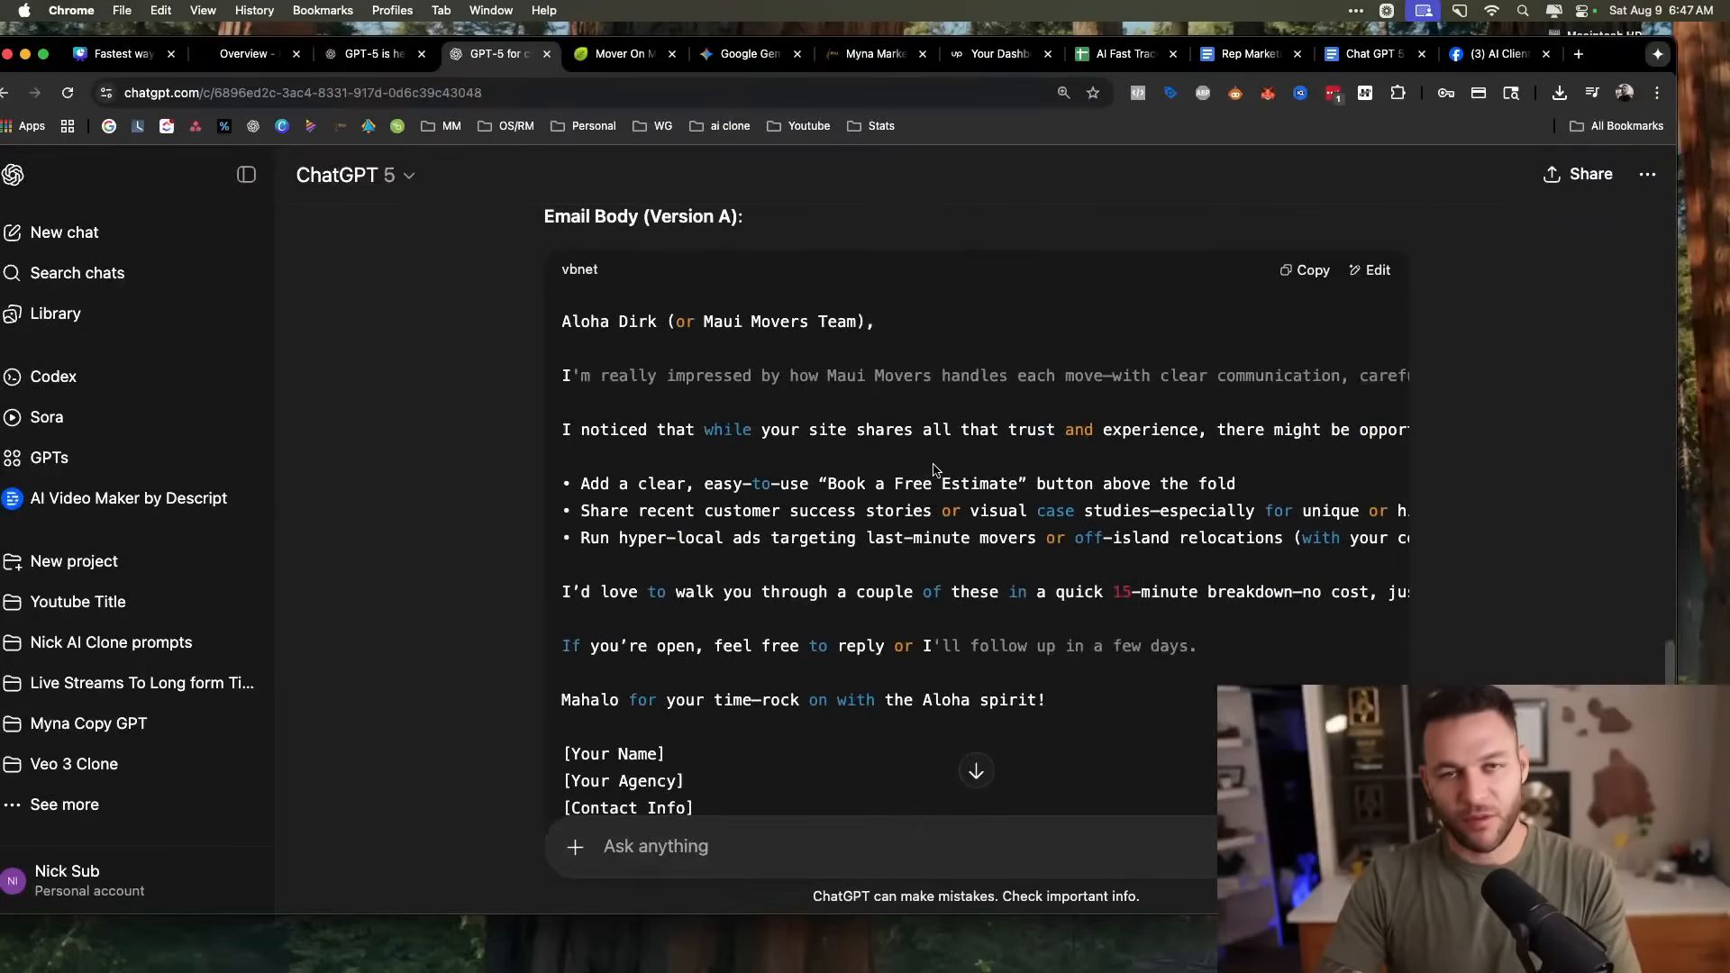
{"action": "scroll", "coordinate": [897, 477], "scroll_direction": "down", "scroll_amount": 5}
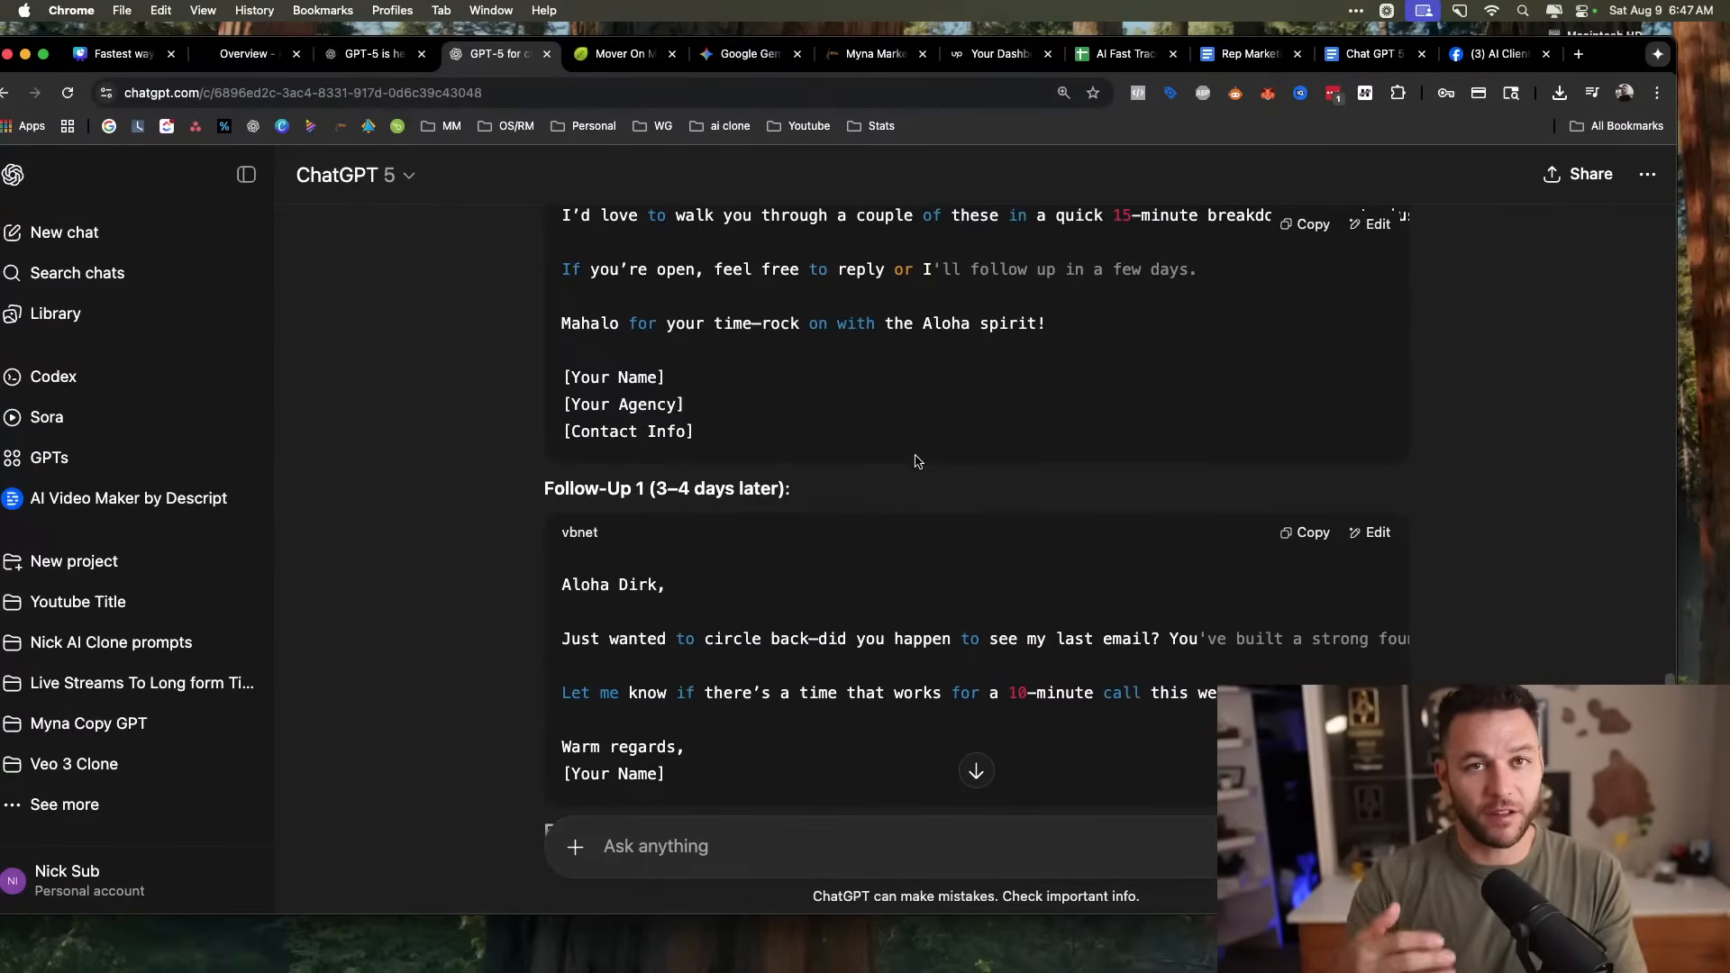
Go to the "Mini-Audit Summary" section and highlight its heading, the "What's working well" points and the "Quick wins" list.
{"action": "scroll", "coordinate": [916, 461], "scroll_direction": "down", "scroll_amount": 10}
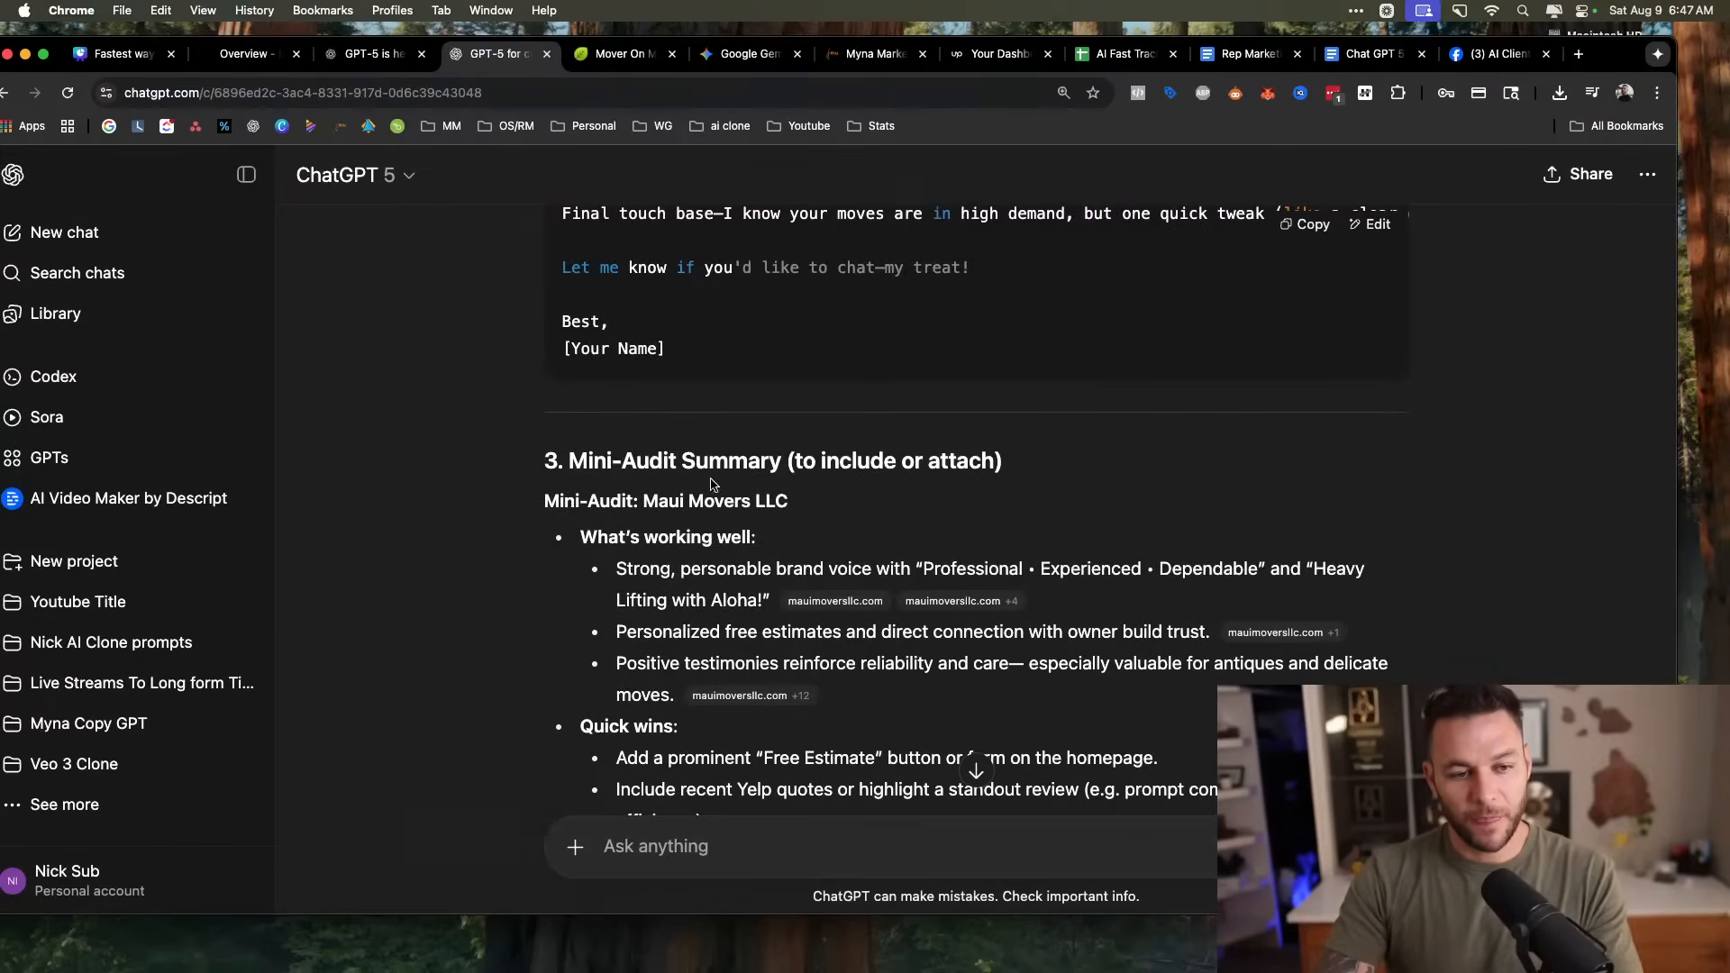
{"action": "scroll", "coordinate": [667, 464], "scroll_direction": "down", "scroll_amount": 2}
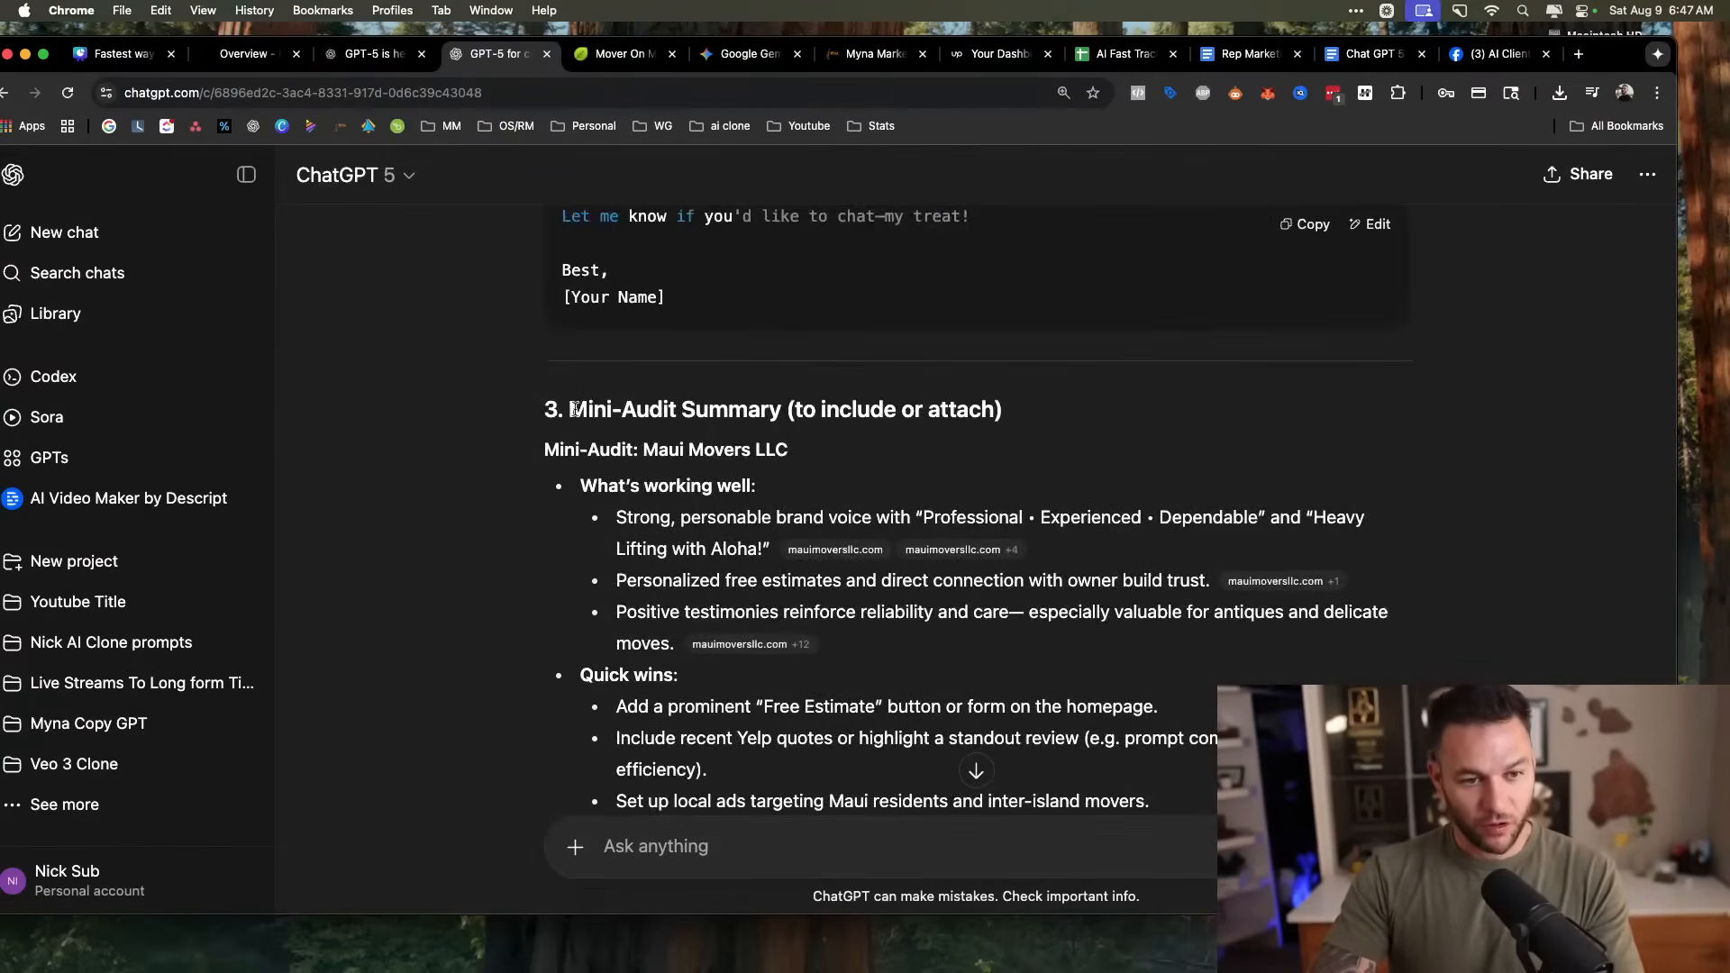
{"action": "left_click_drag", "start_coordinate": [573, 409], "coordinate": [960, 458]}
{"action": "left_click", "coordinate": [840, 455]}
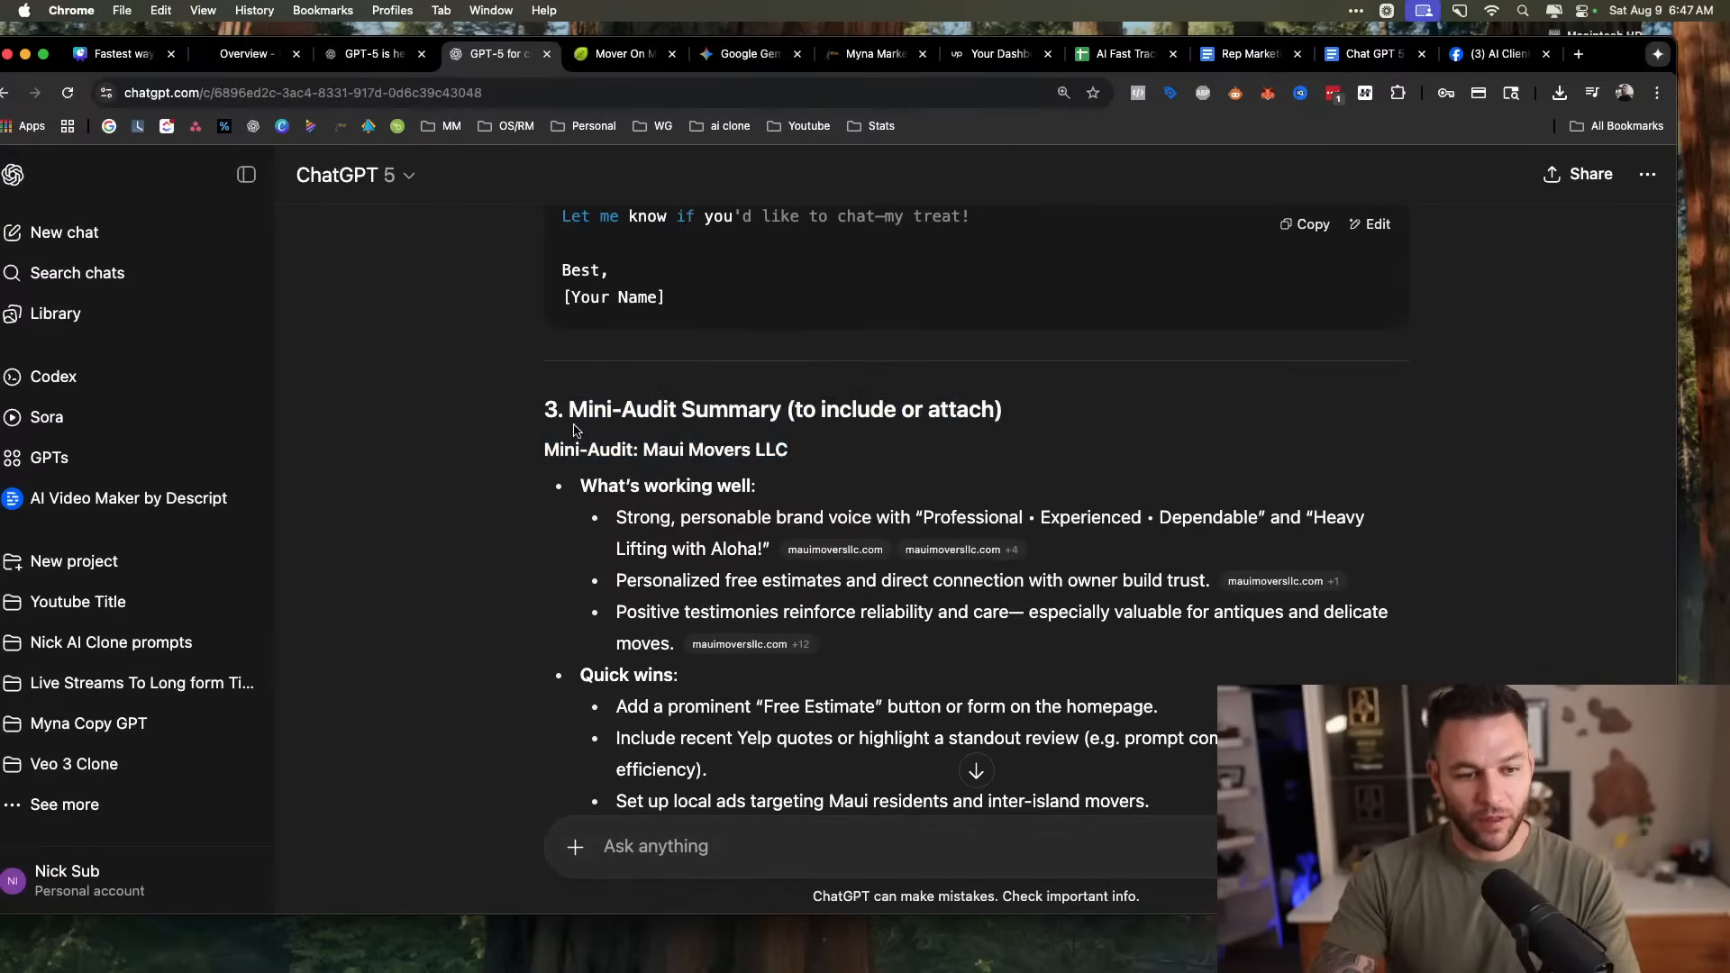
{"action": "scroll", "coordinate": [611, 440], "scroll_direction": "down", "scroll_amount": 5}
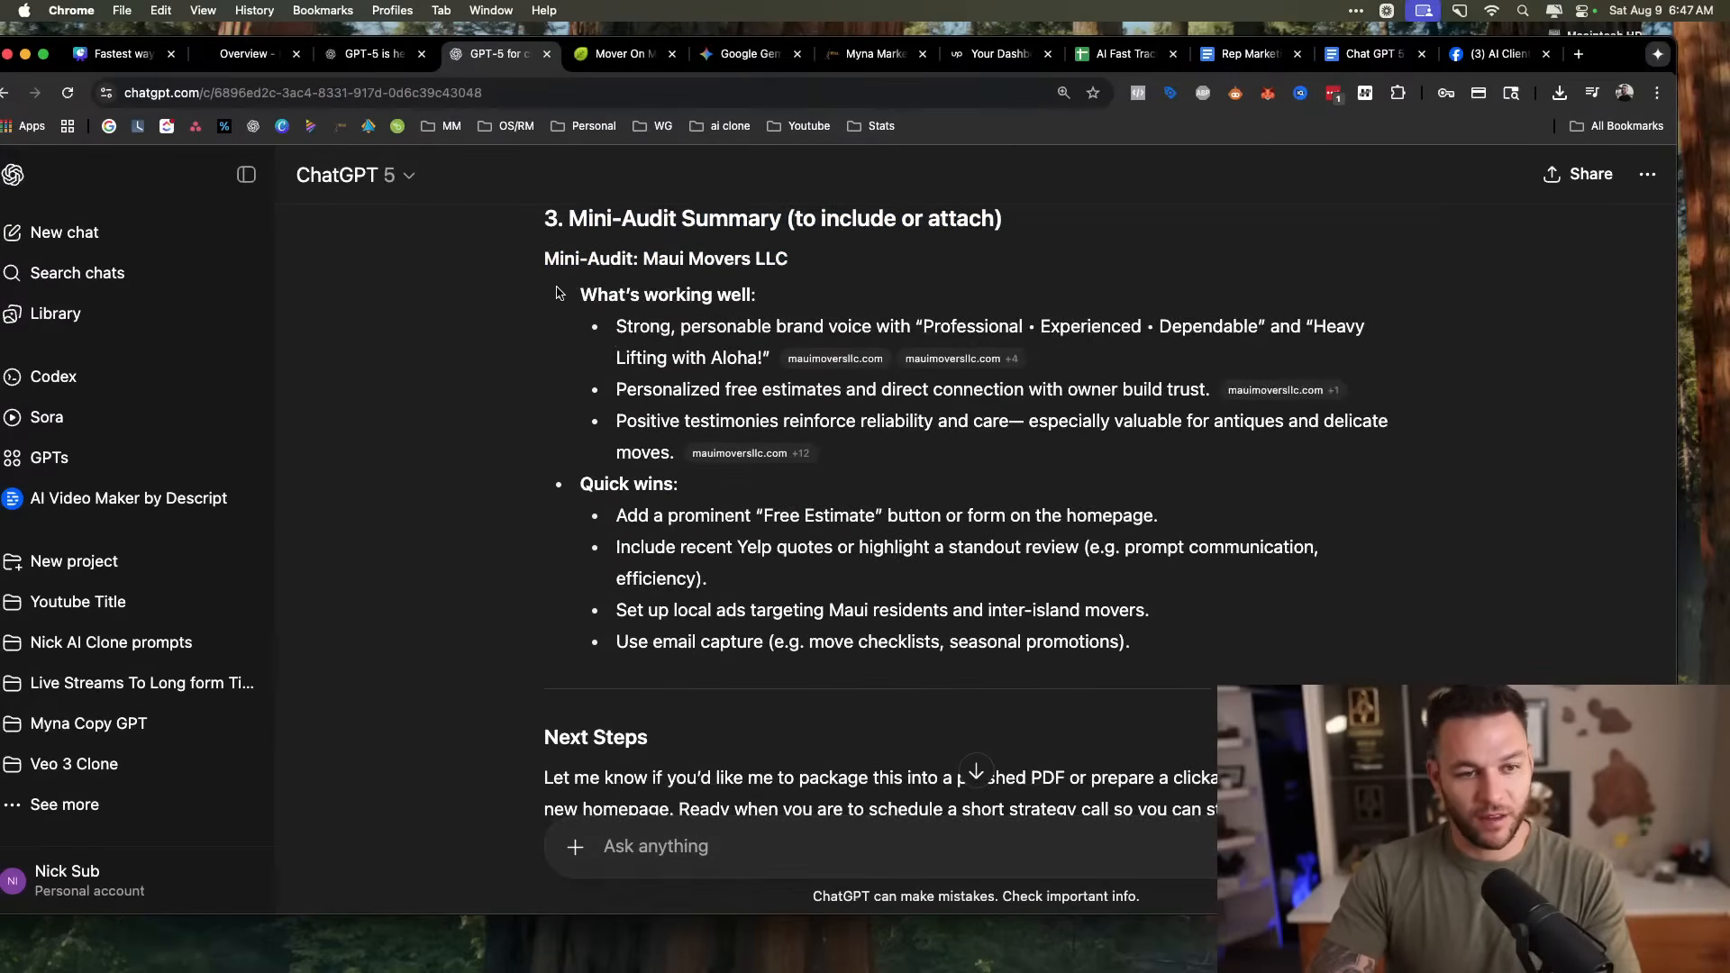
{"action": "left_click_drag", "start_coordinate": [557, 293], "coordinate": [1096, 432]}
{"action": "scroll", "coordinate": [651, 403], "scroll_direction": "down", "scroll_amount": 3}
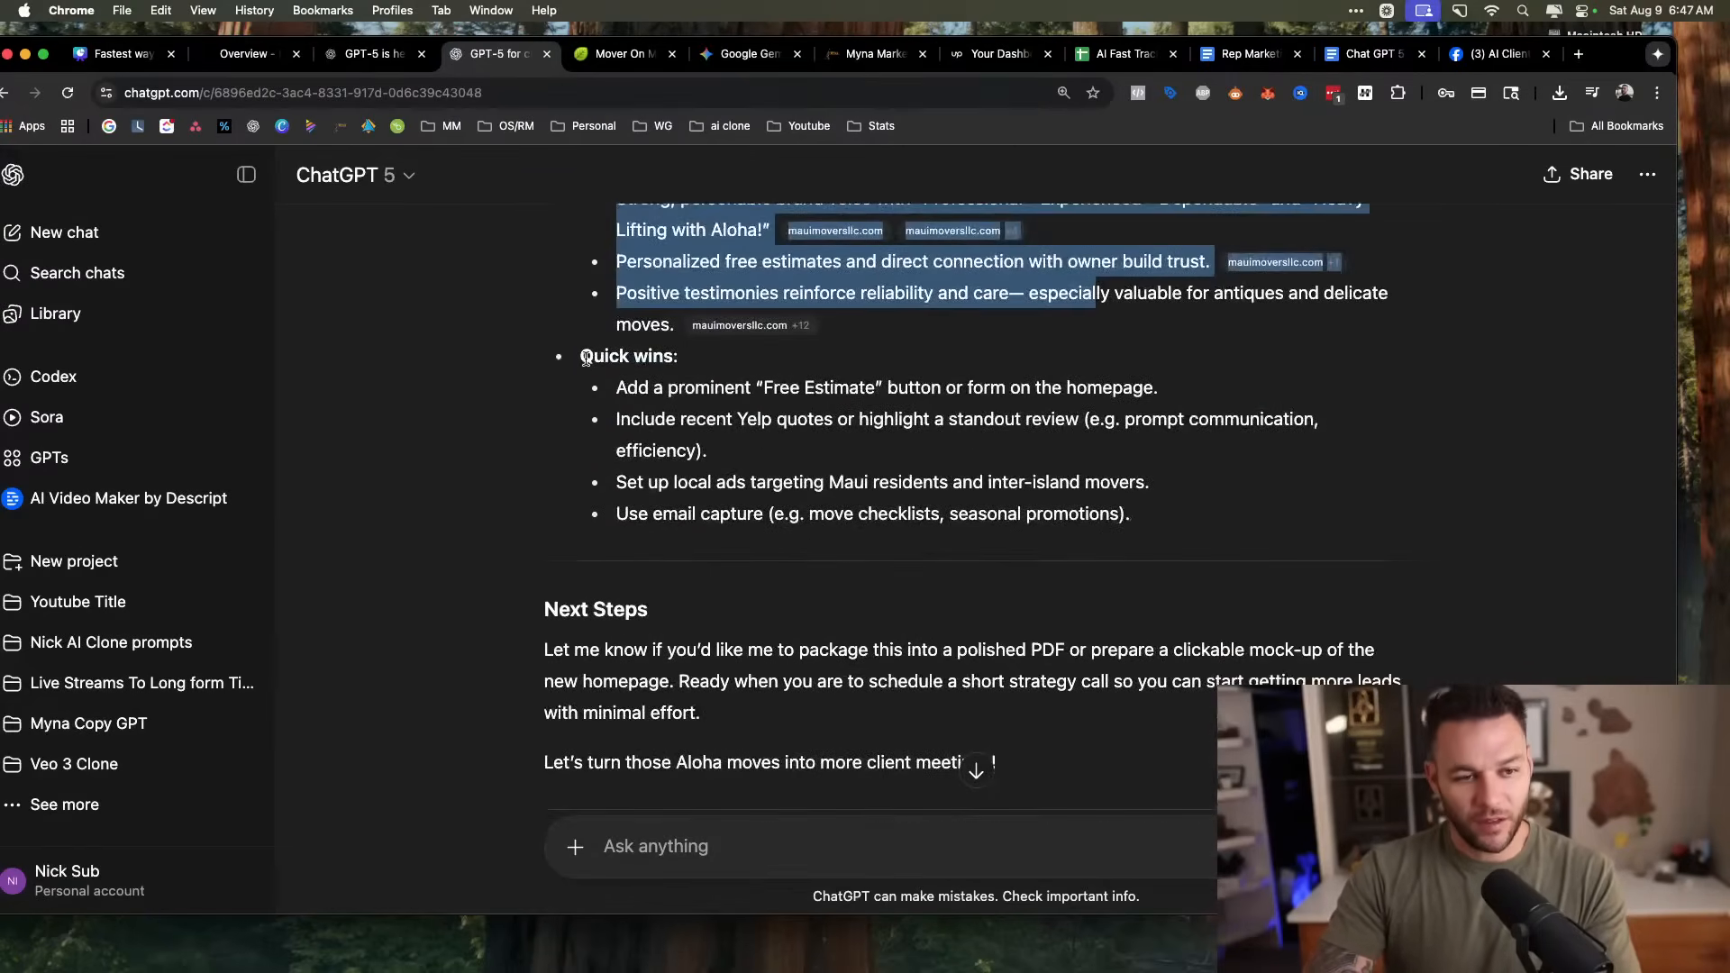
{"action": "left_click_drag", "start_coordinate": [582, 356], "coordinate": [1278, 514]}
Reply to the Next Steps offer with the prompt "yes create me a mockup of the homepage".
{"action": "scroll", "coordinate": [780, 456], "scroll_direction": "down", "scroll_amount": 6}
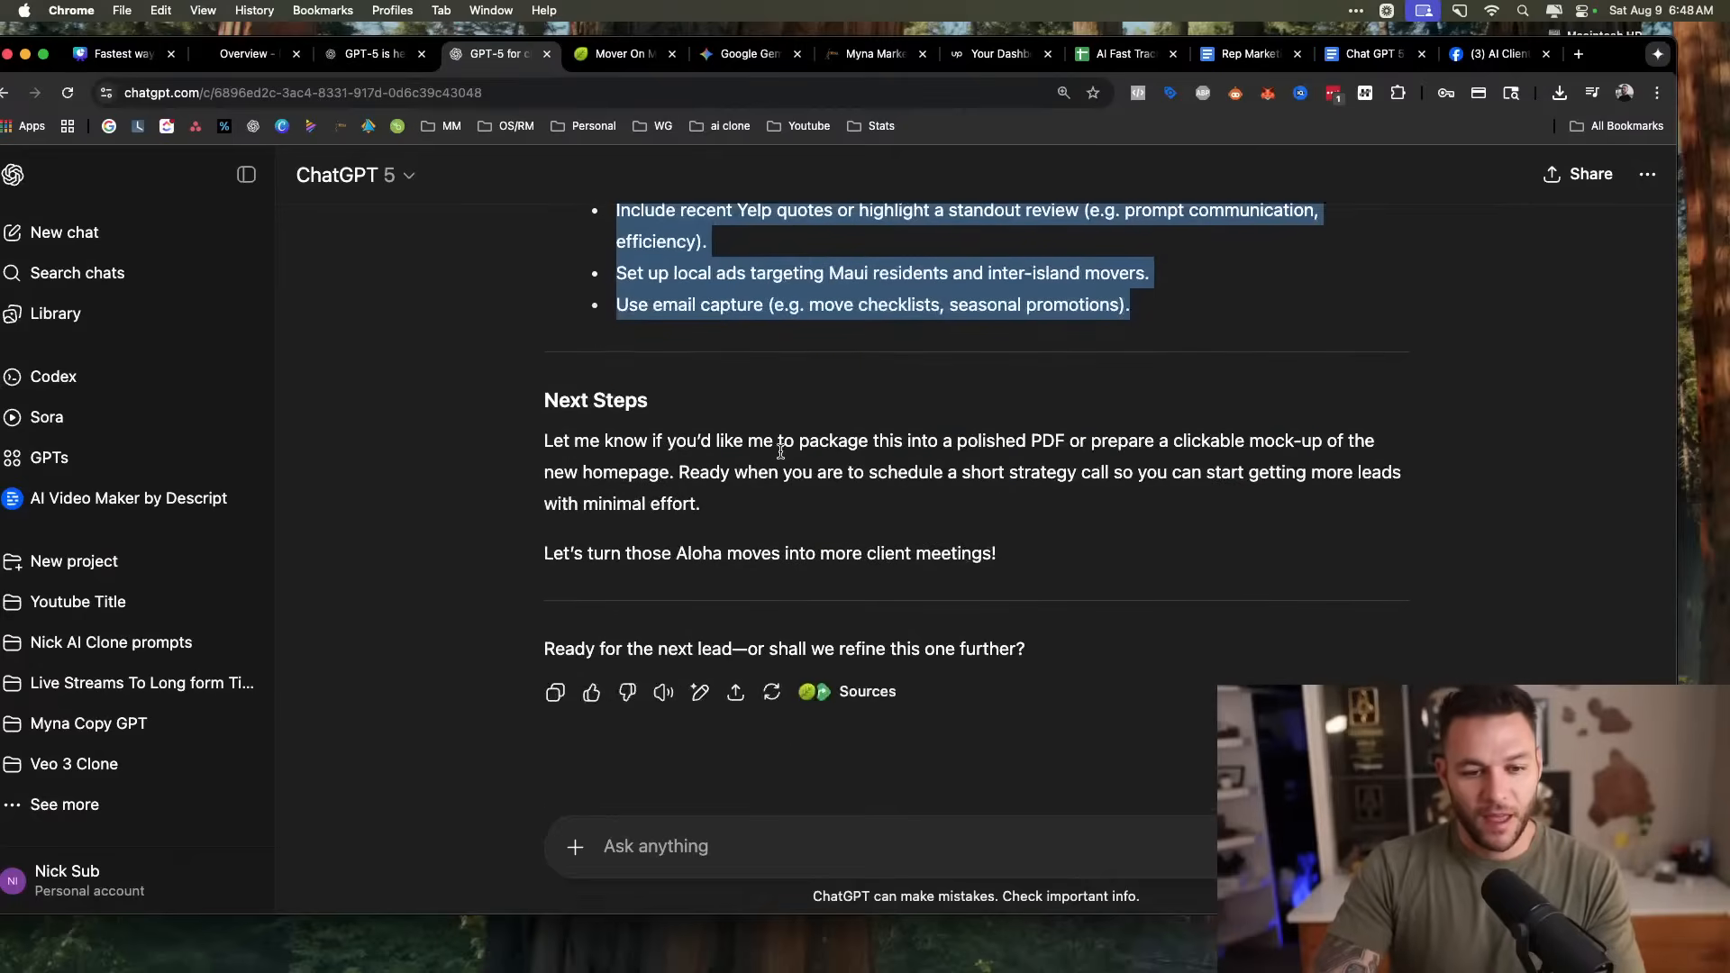
{"action": "left_click", "coordinate": [1066, 840]}
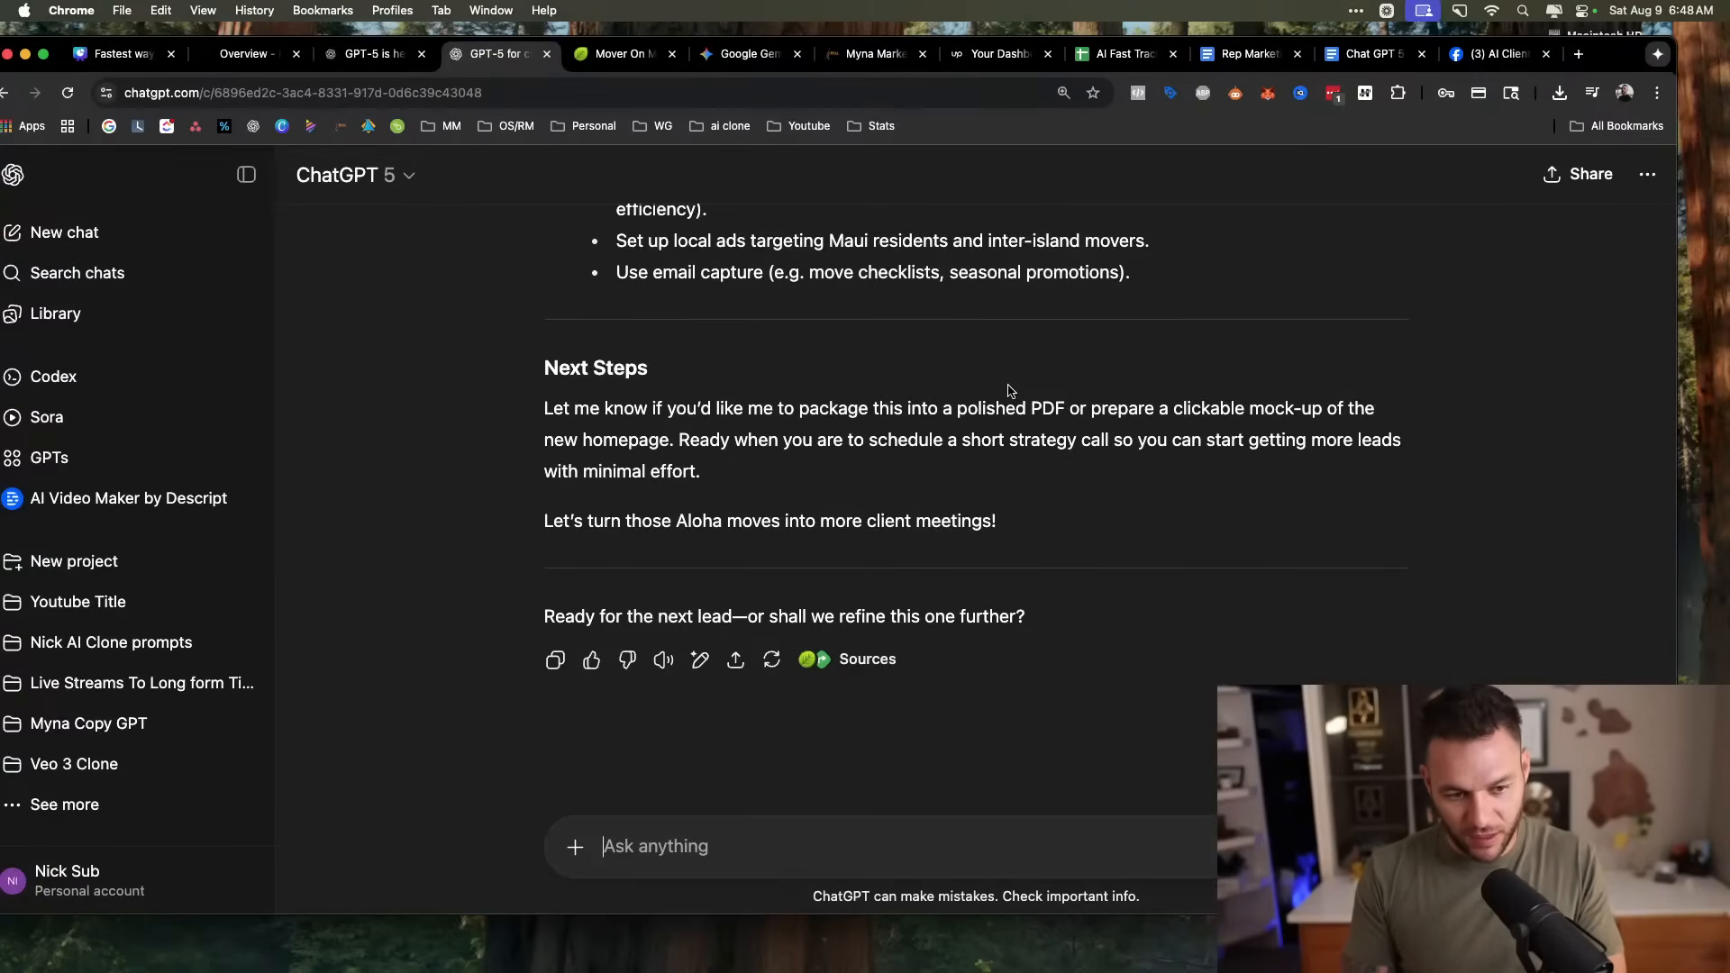
{"action": "type", "text": "yes cr"}
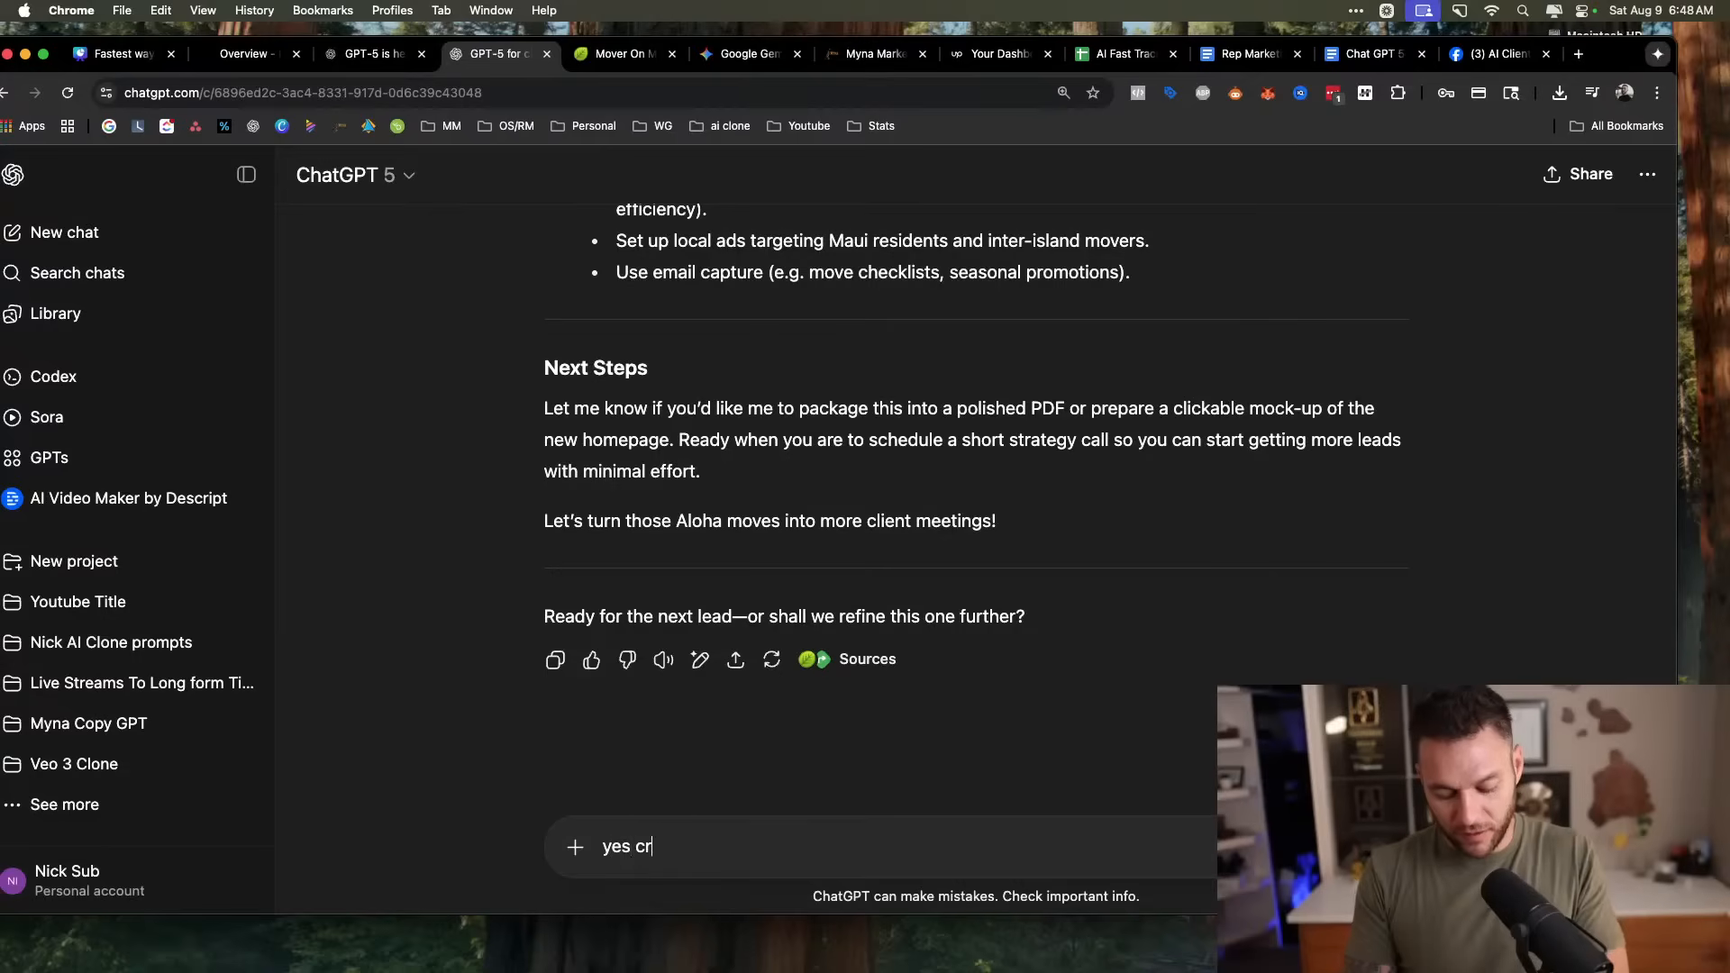
{"action": "type", "text": "eate me a mockup of the homepage"}
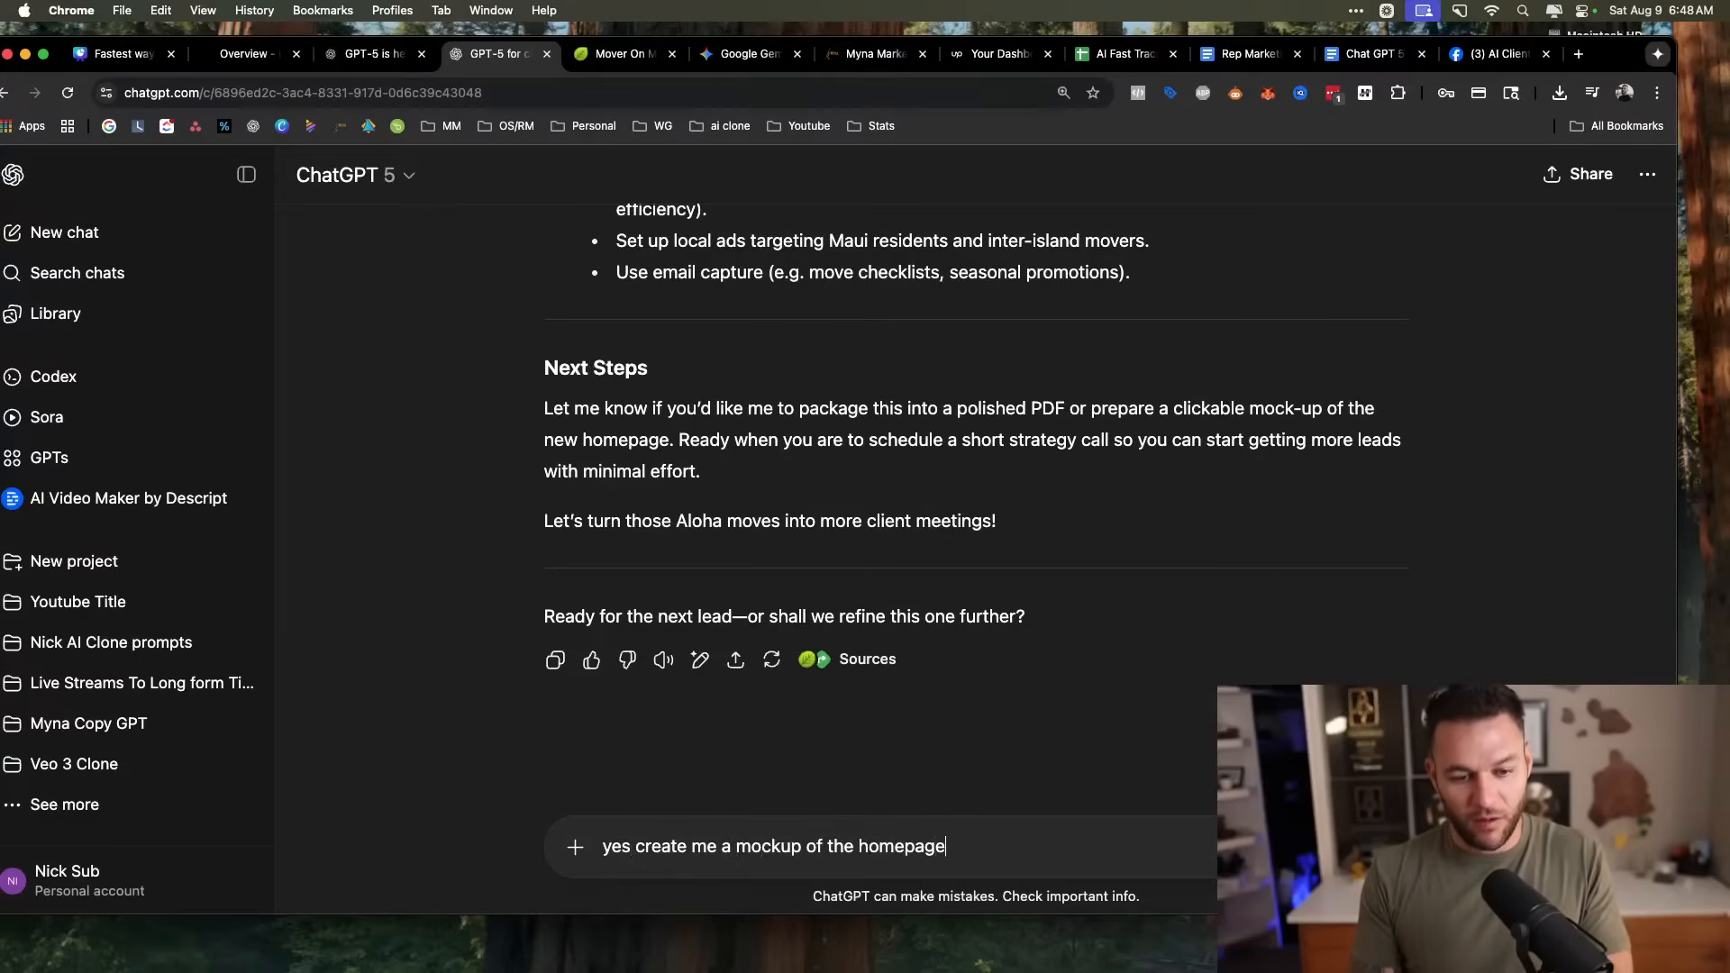
{"action": "key", "text": "Return"}
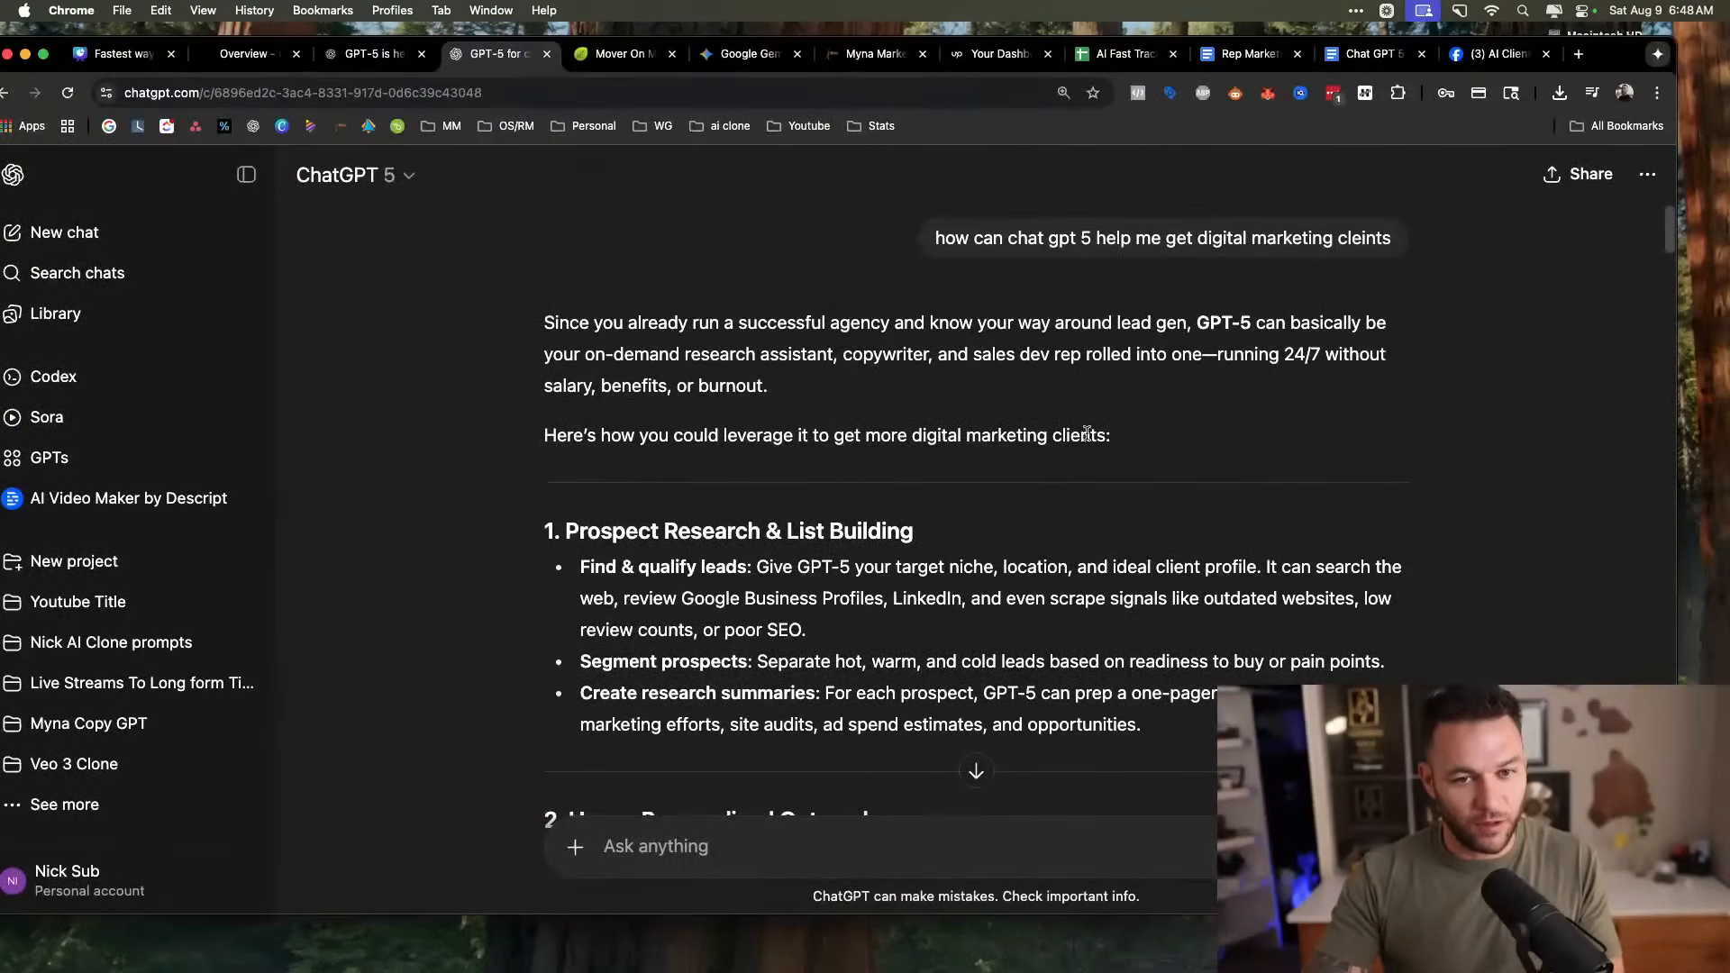
Review the conversation from the opening digital marketing clients question to the Maui Movers dossier request while the mockup is generated.
{"action": "scroll", "coordinate": [1086, 434], "scroll_direction": "down", "scroll_amount": 20}
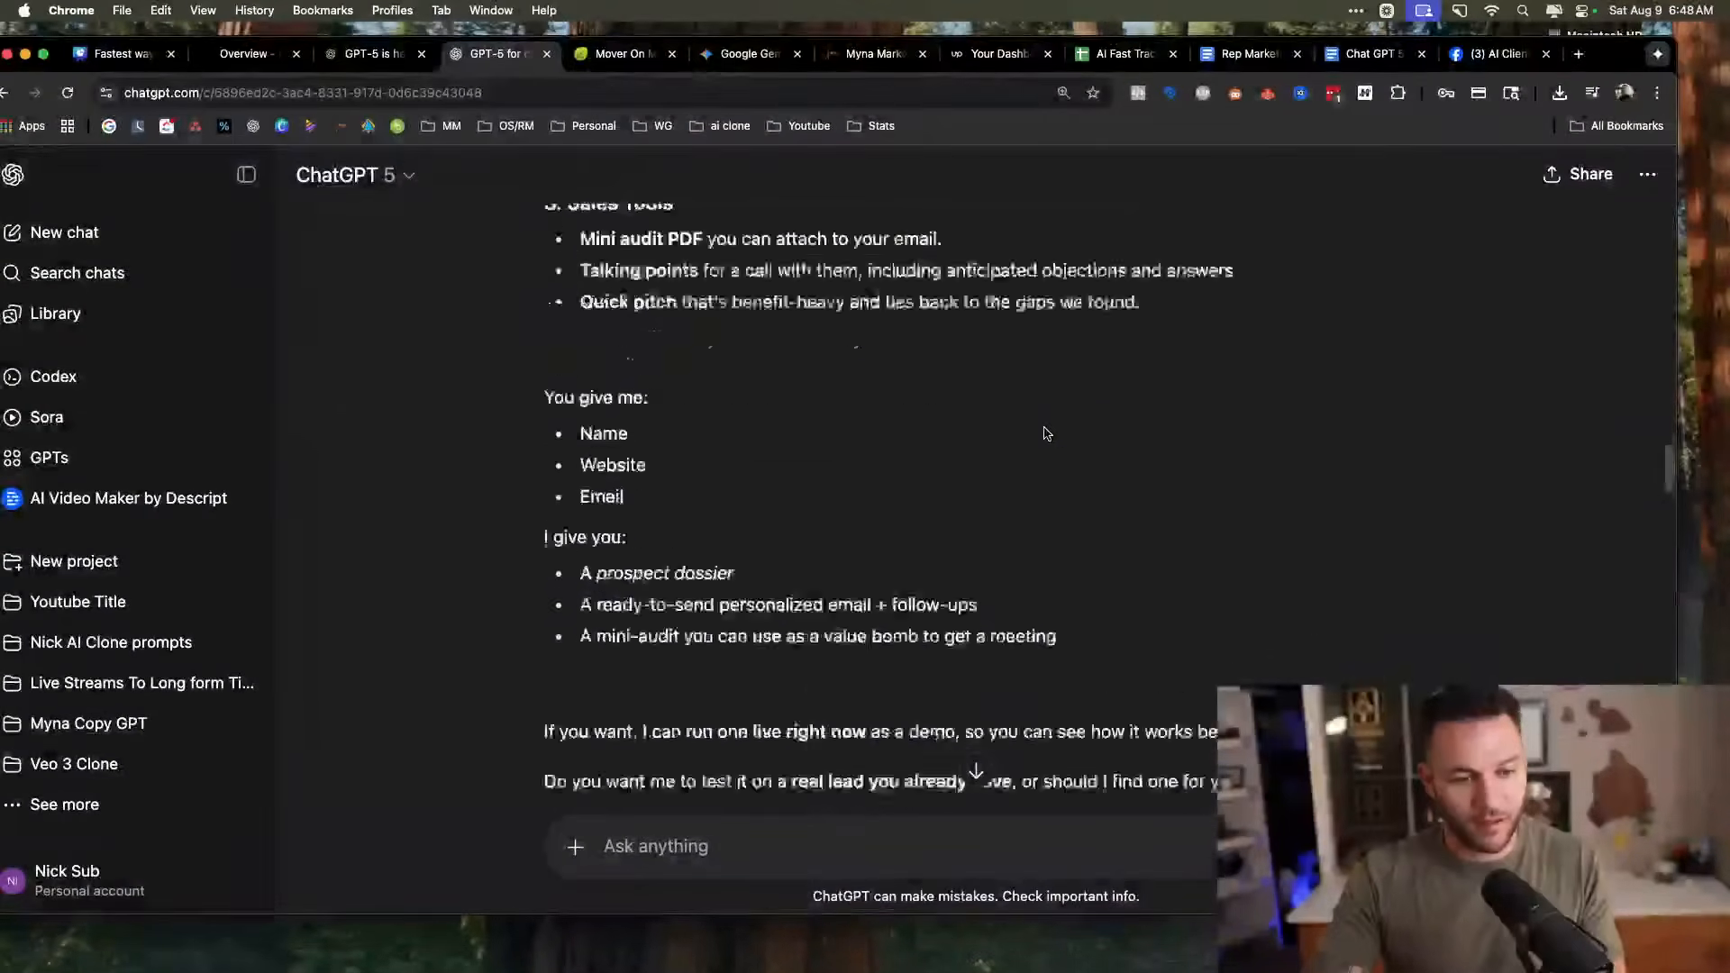
{"action": "scroll", "coordinate": [1045, 433], "scroll_direction": "down", "scroll_amount": 10}
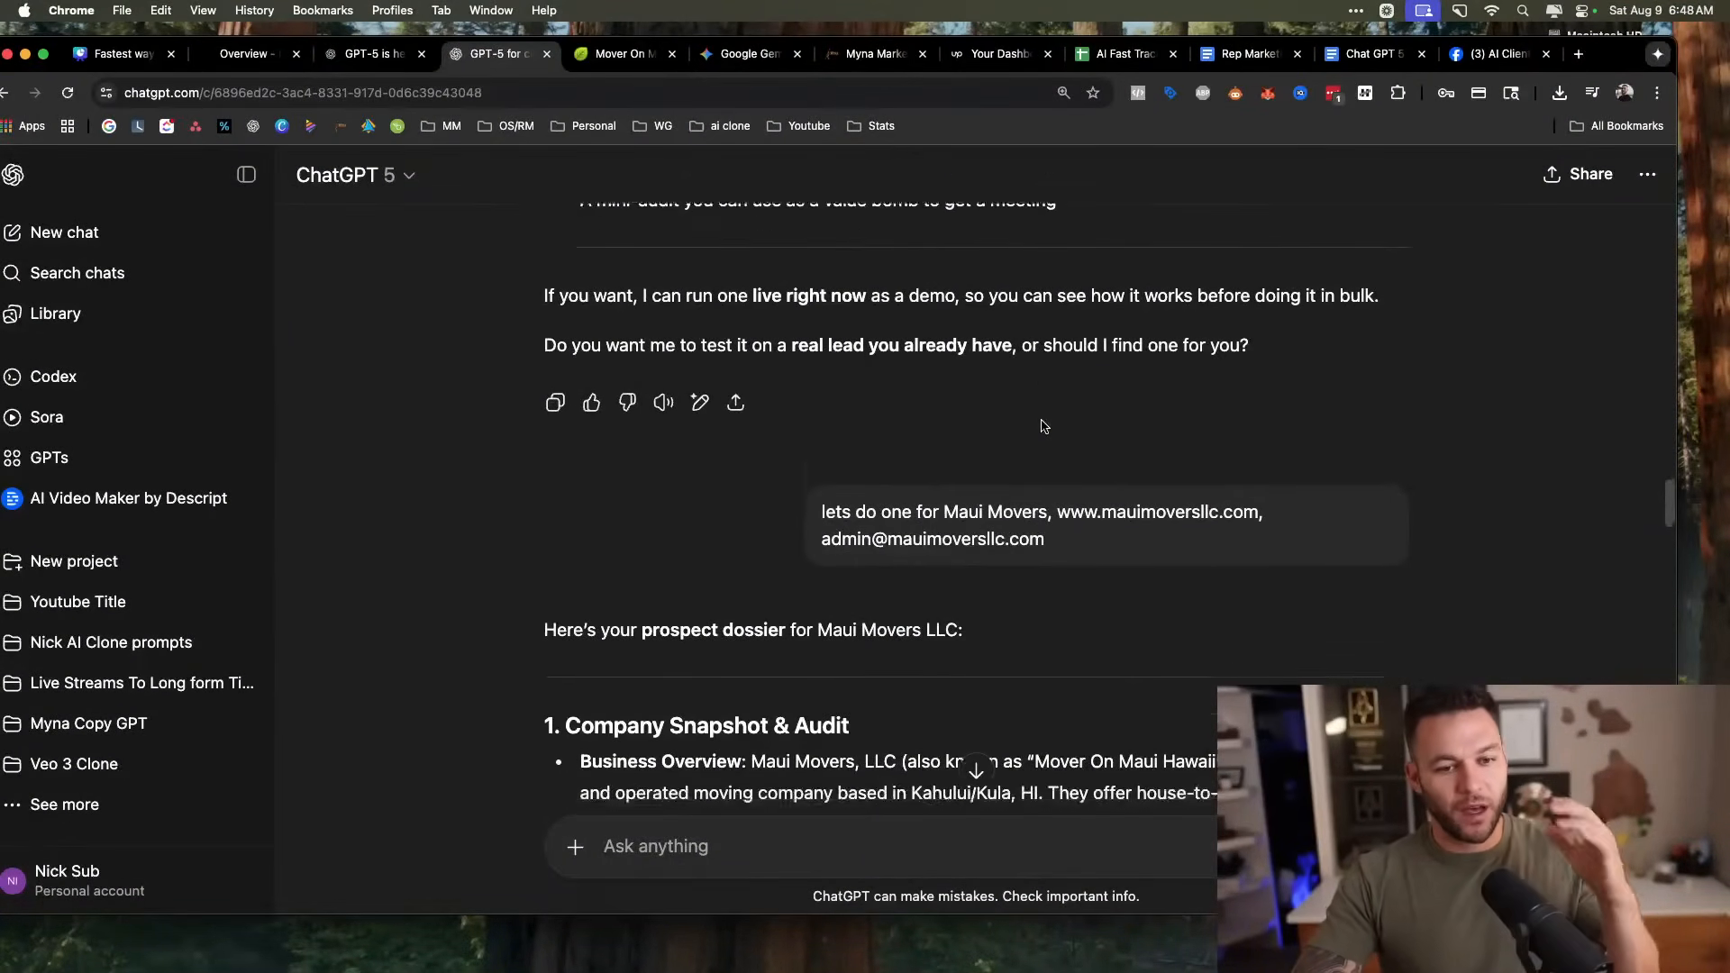
{"action": "scroll", "coordinate": [1043, 426], "scroll_direction": "down", "scroll_amount": 3}
{"action": "scroll", "coordinate": [1057, 435], "scroll_direction": "down", "scroll_amount": 10}
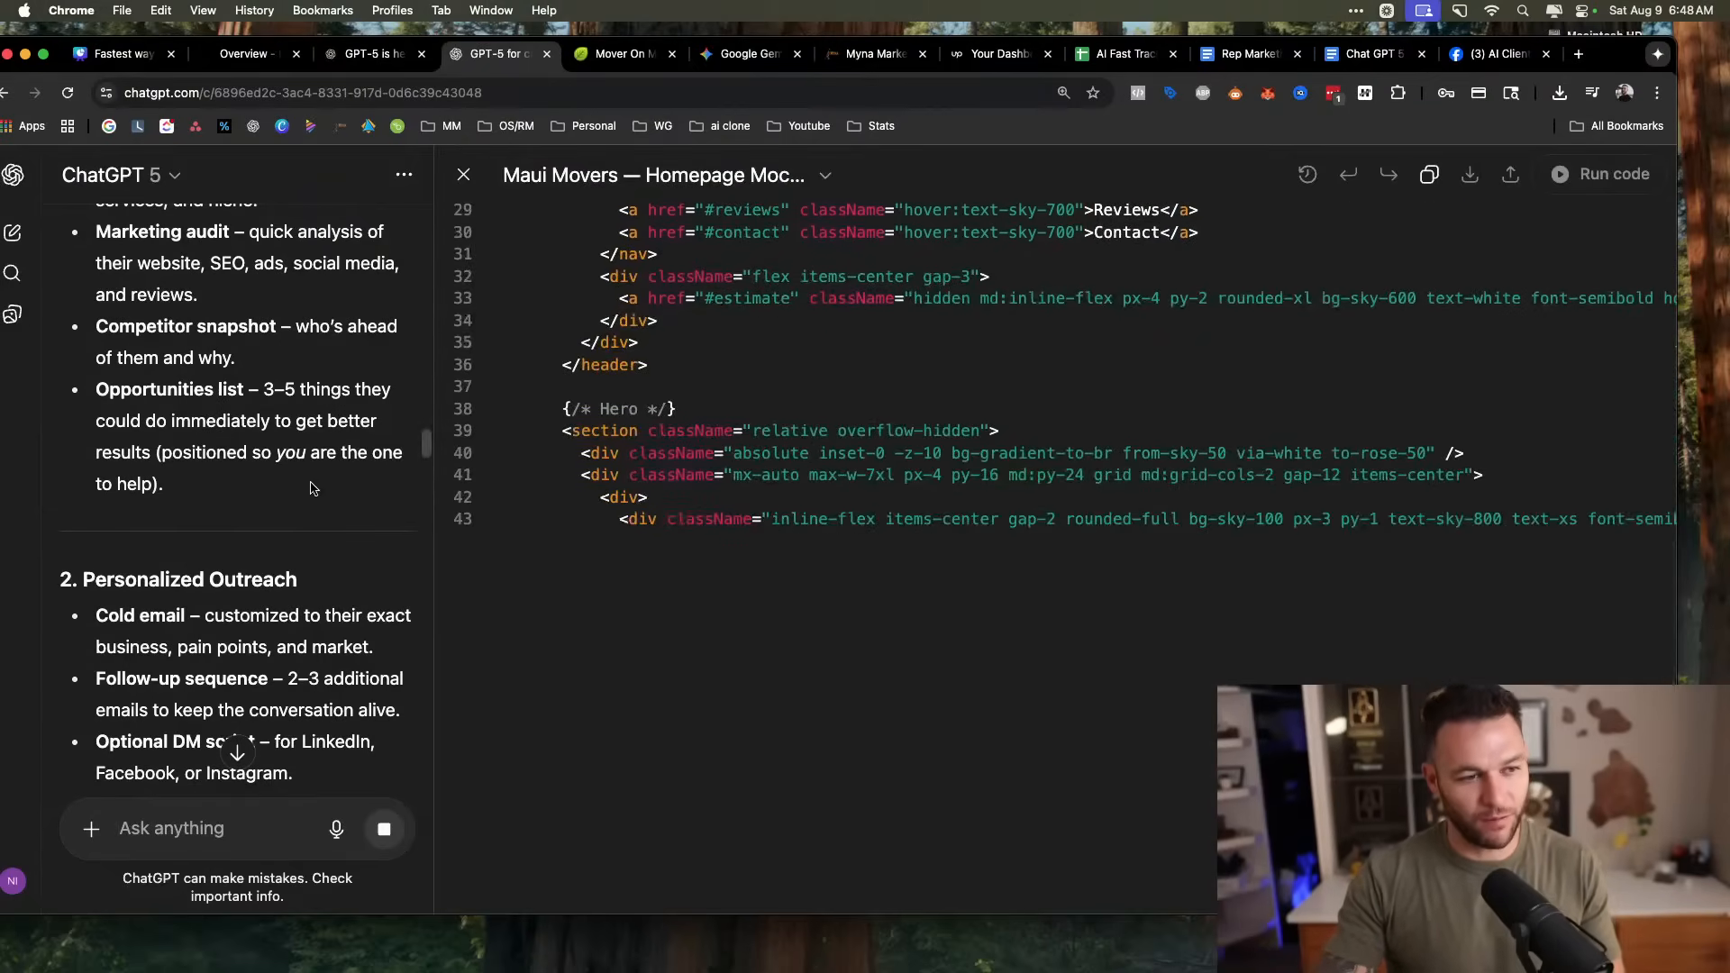
Examine the generated Maui Movers homepage code from its first line, with a look at the Myna Marketing dashboard in between.
{"action": "scroll", "coordinate": [782, 455], "scroll_direction": "up", "scroll_amount": 10}
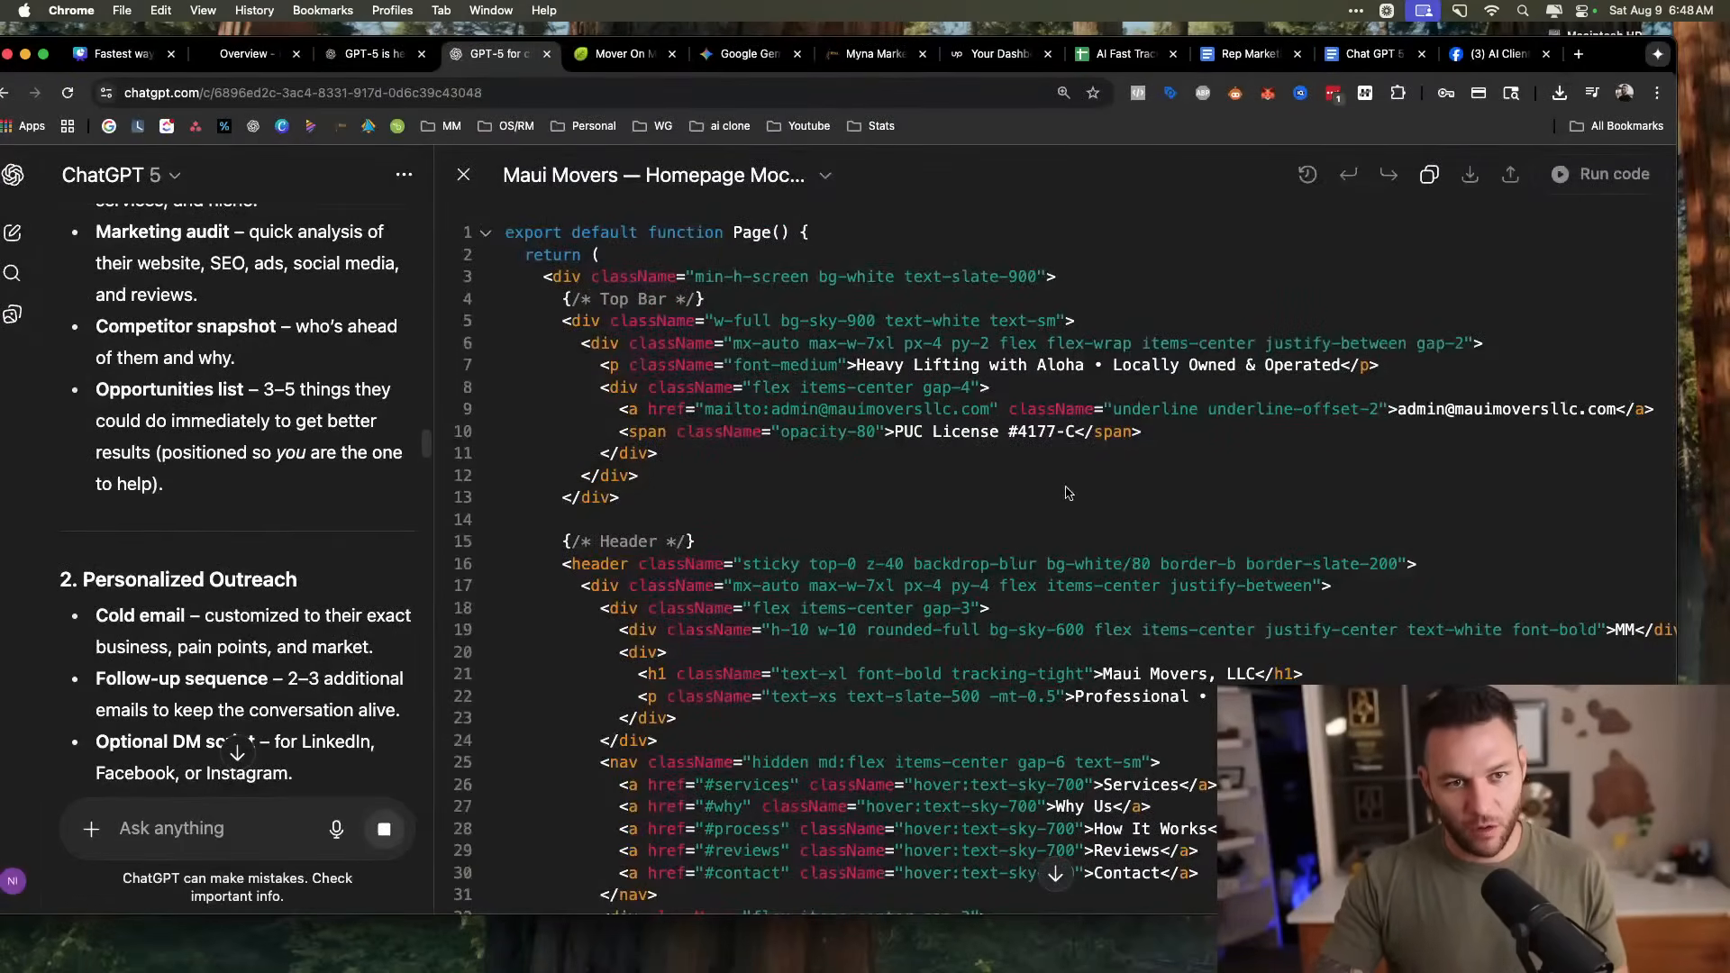
{"action": "left_click", "coordinate": [874, 54]}
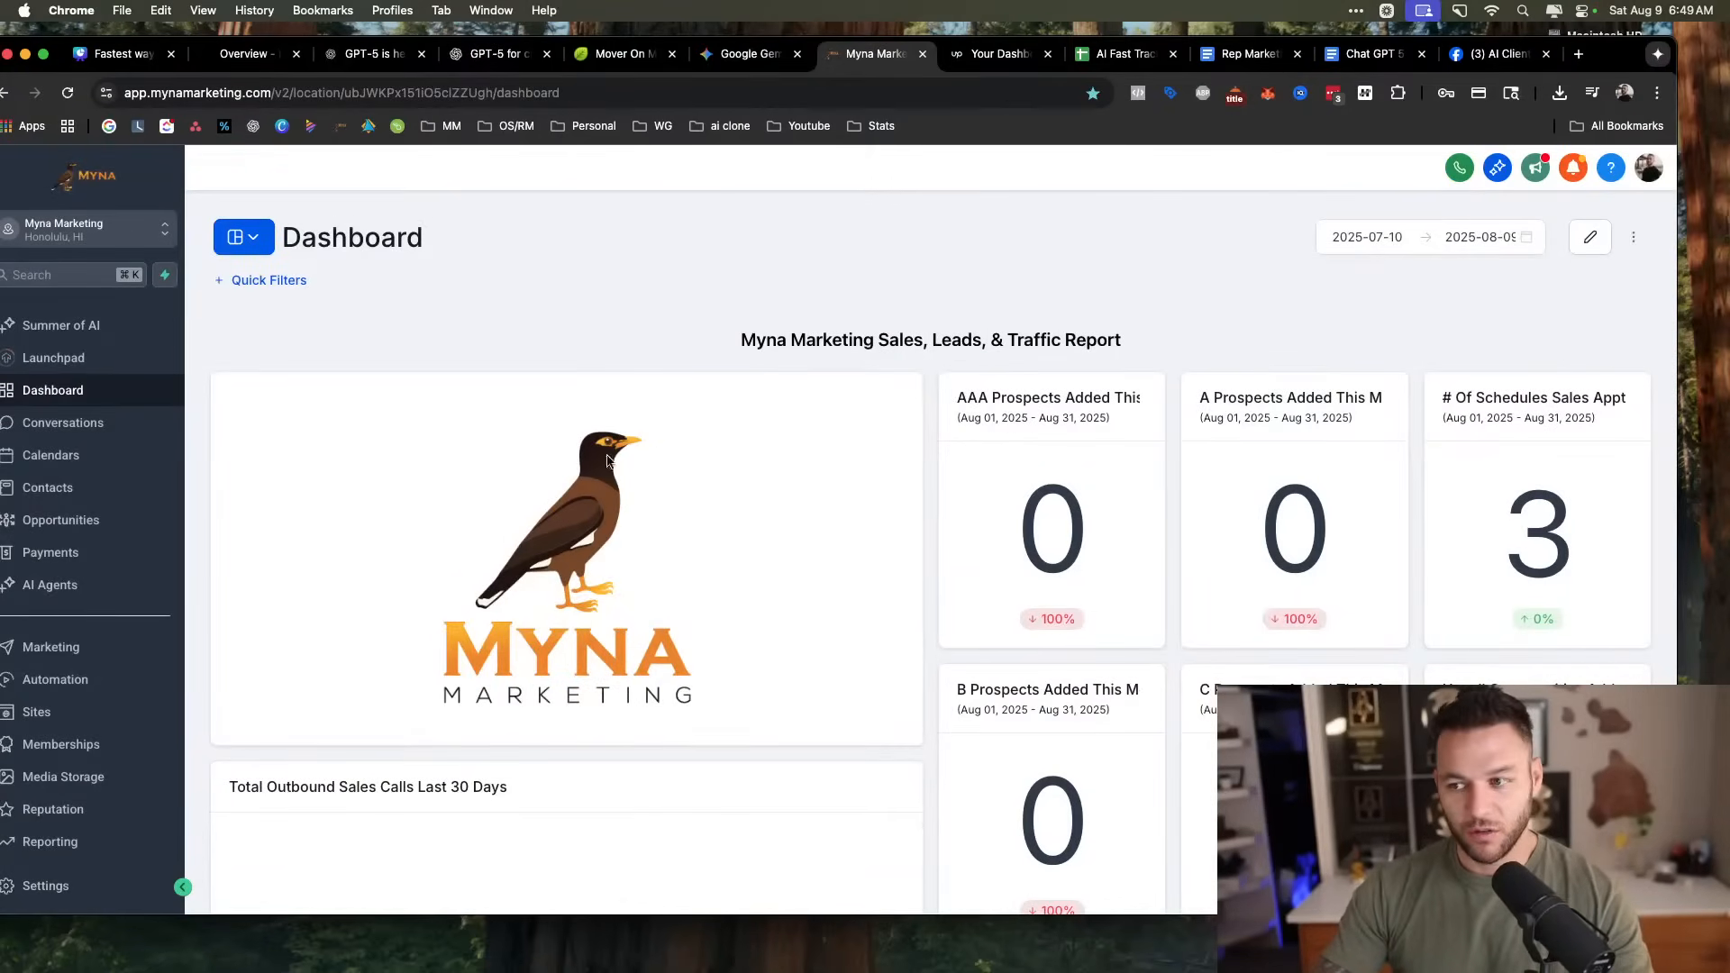
{"action": "left_click", "coordinate": [494, 54]}
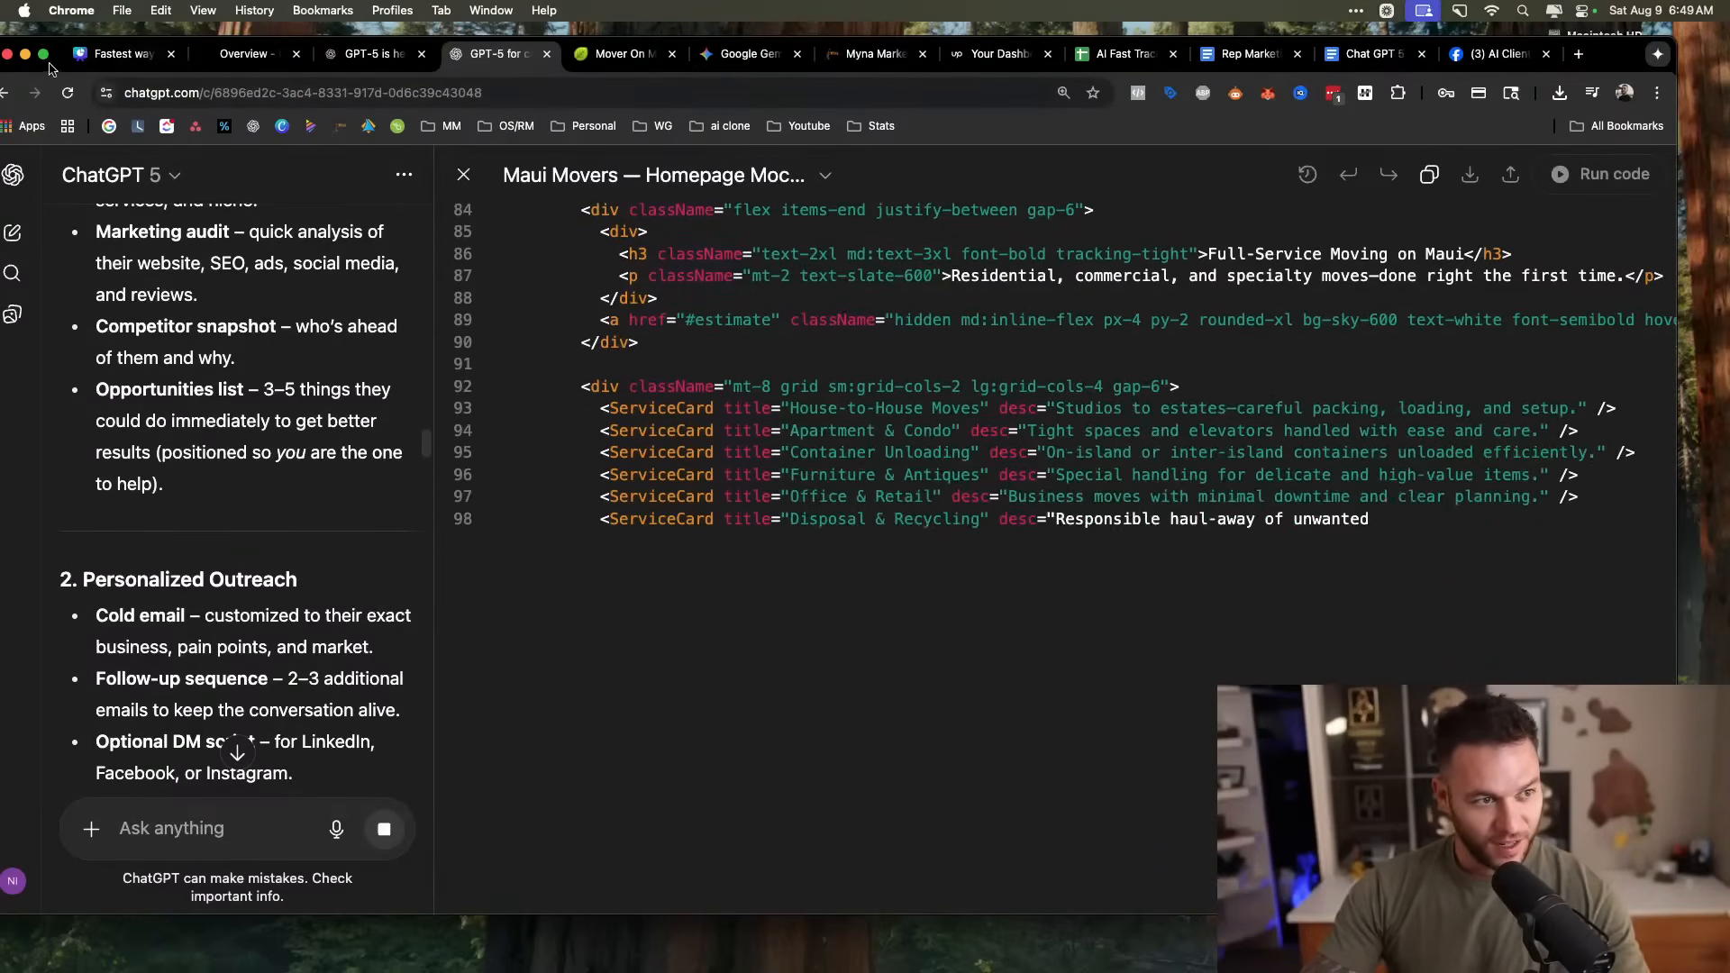
{"action": "scroll", "coordinate": [1102, 453], "scroll_direction": "up", "scroll_amount": 5}
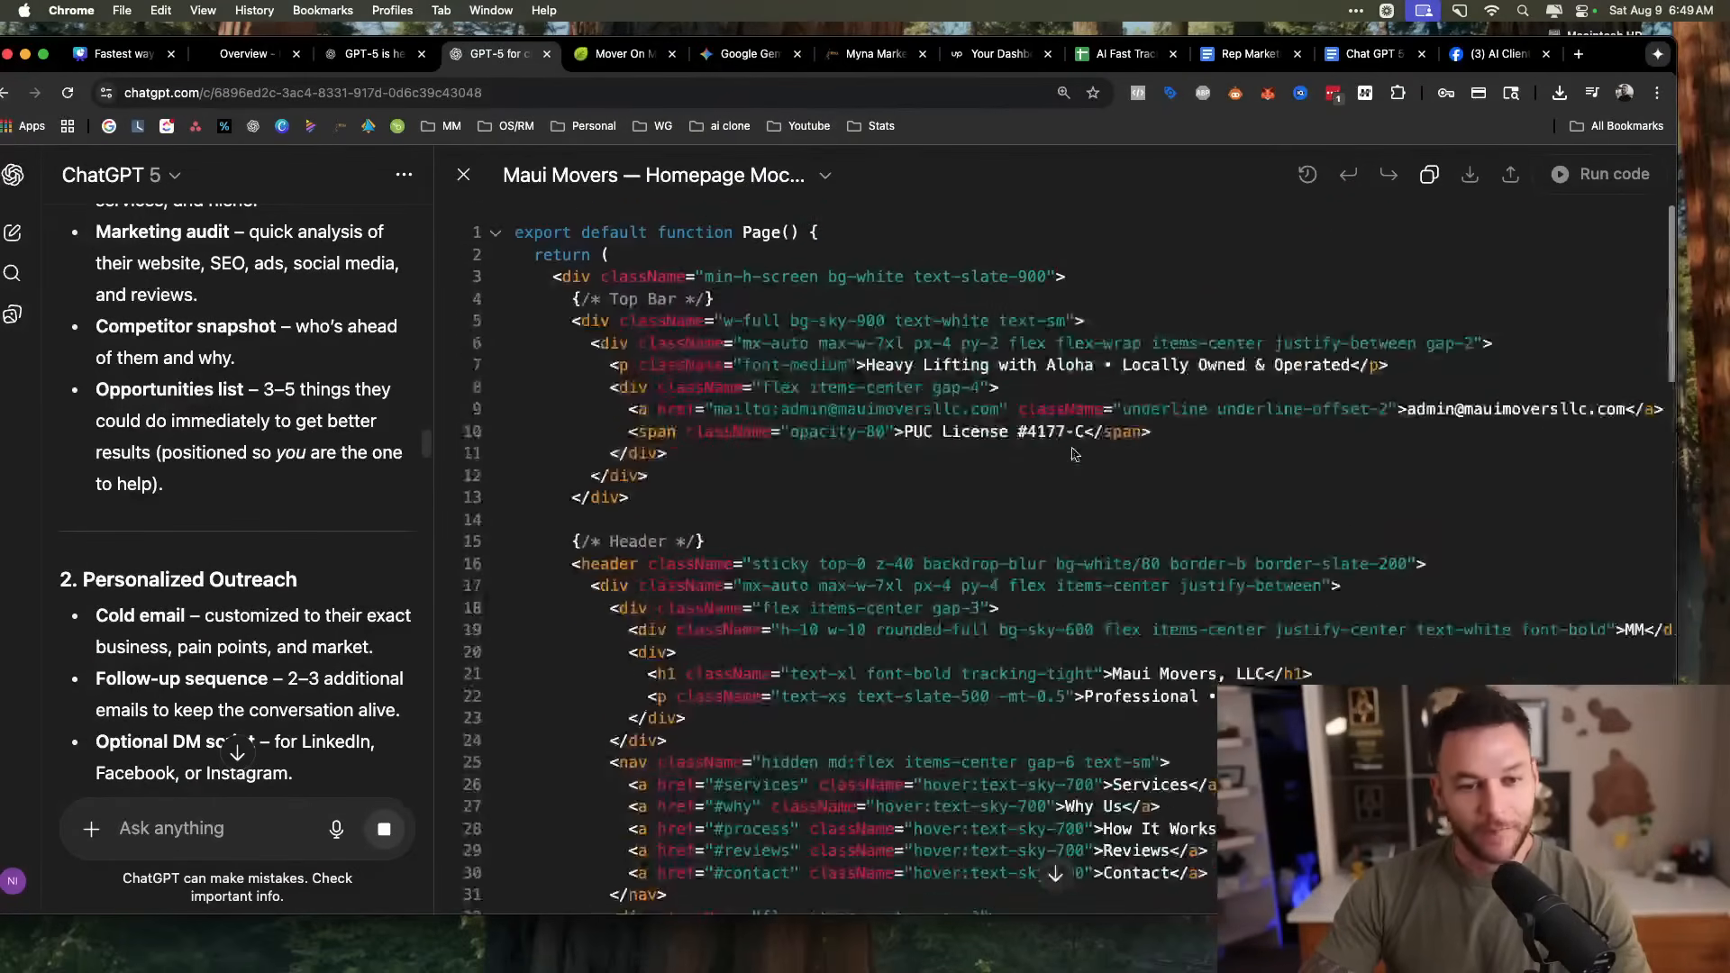
{"action": "scroll", "coordinate": [1067, 453], "scroll_direction": "down", "scroll_amount": 3}
{"action": "scroll", "coordinate": [939, 431], "scroll_direction": "down", "scroll_amount": 8}
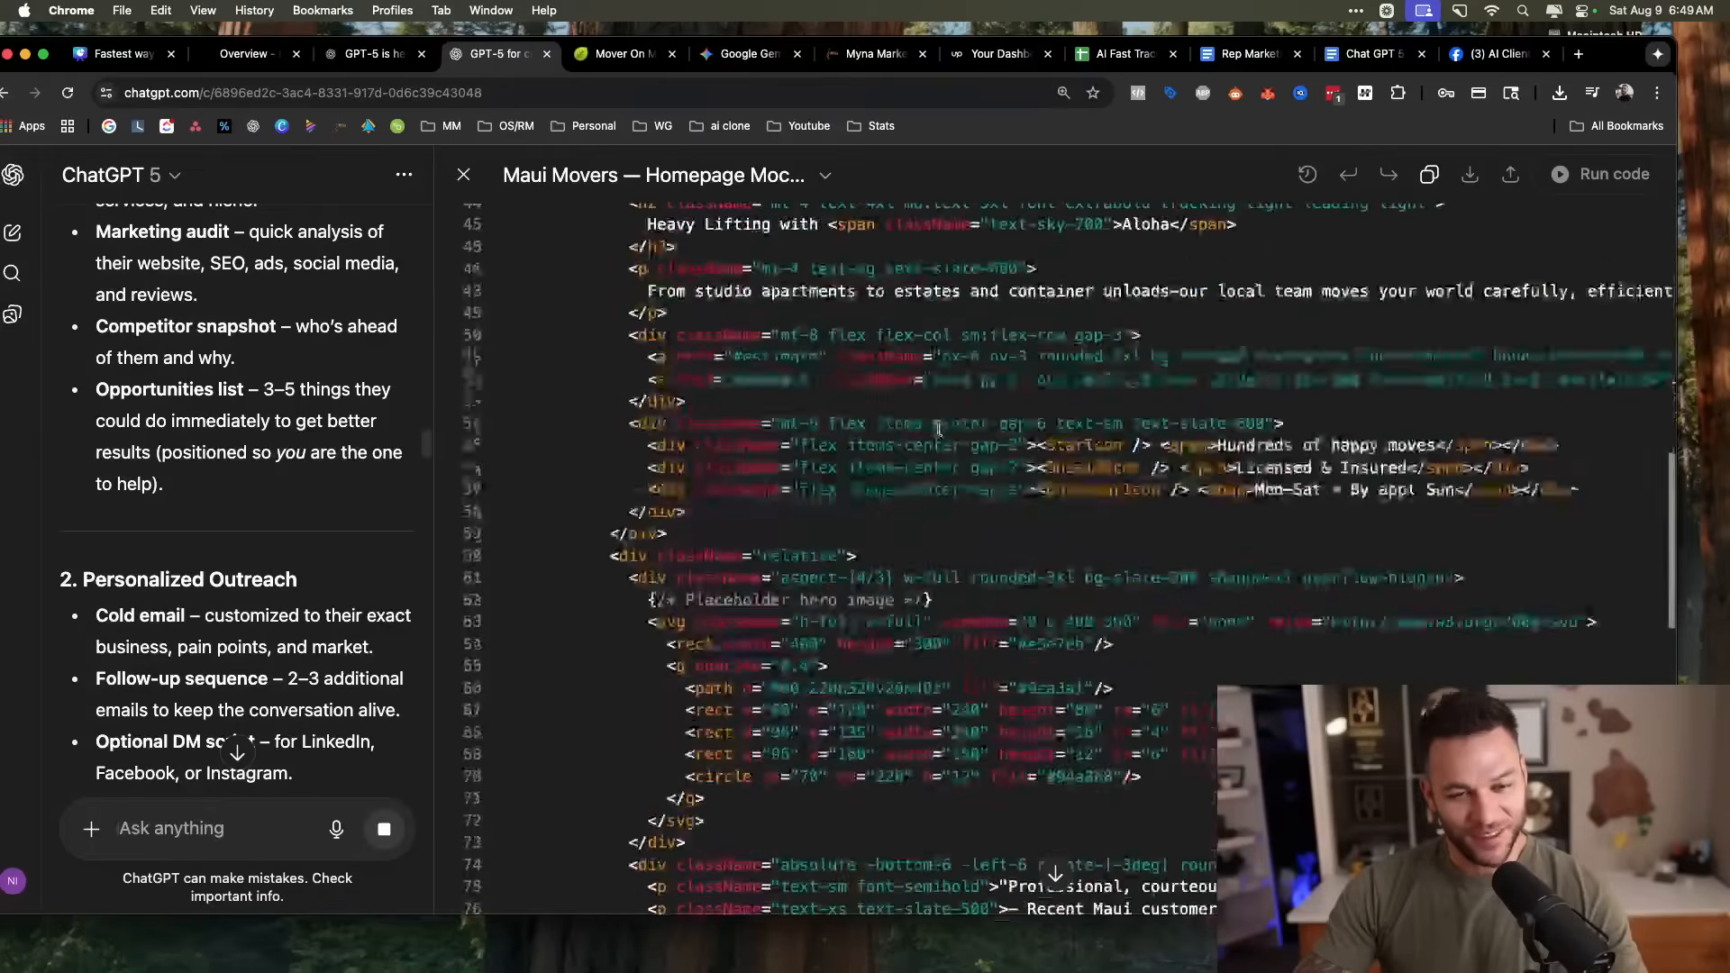
Look through the generated Maui Movers homepage code and return to its first line, checking OpenAI's GPT-5 page in between.
{"action": "scroll", "coordinate": [938, 429], "scroll_direction": "down", "scroll_amount": 3}
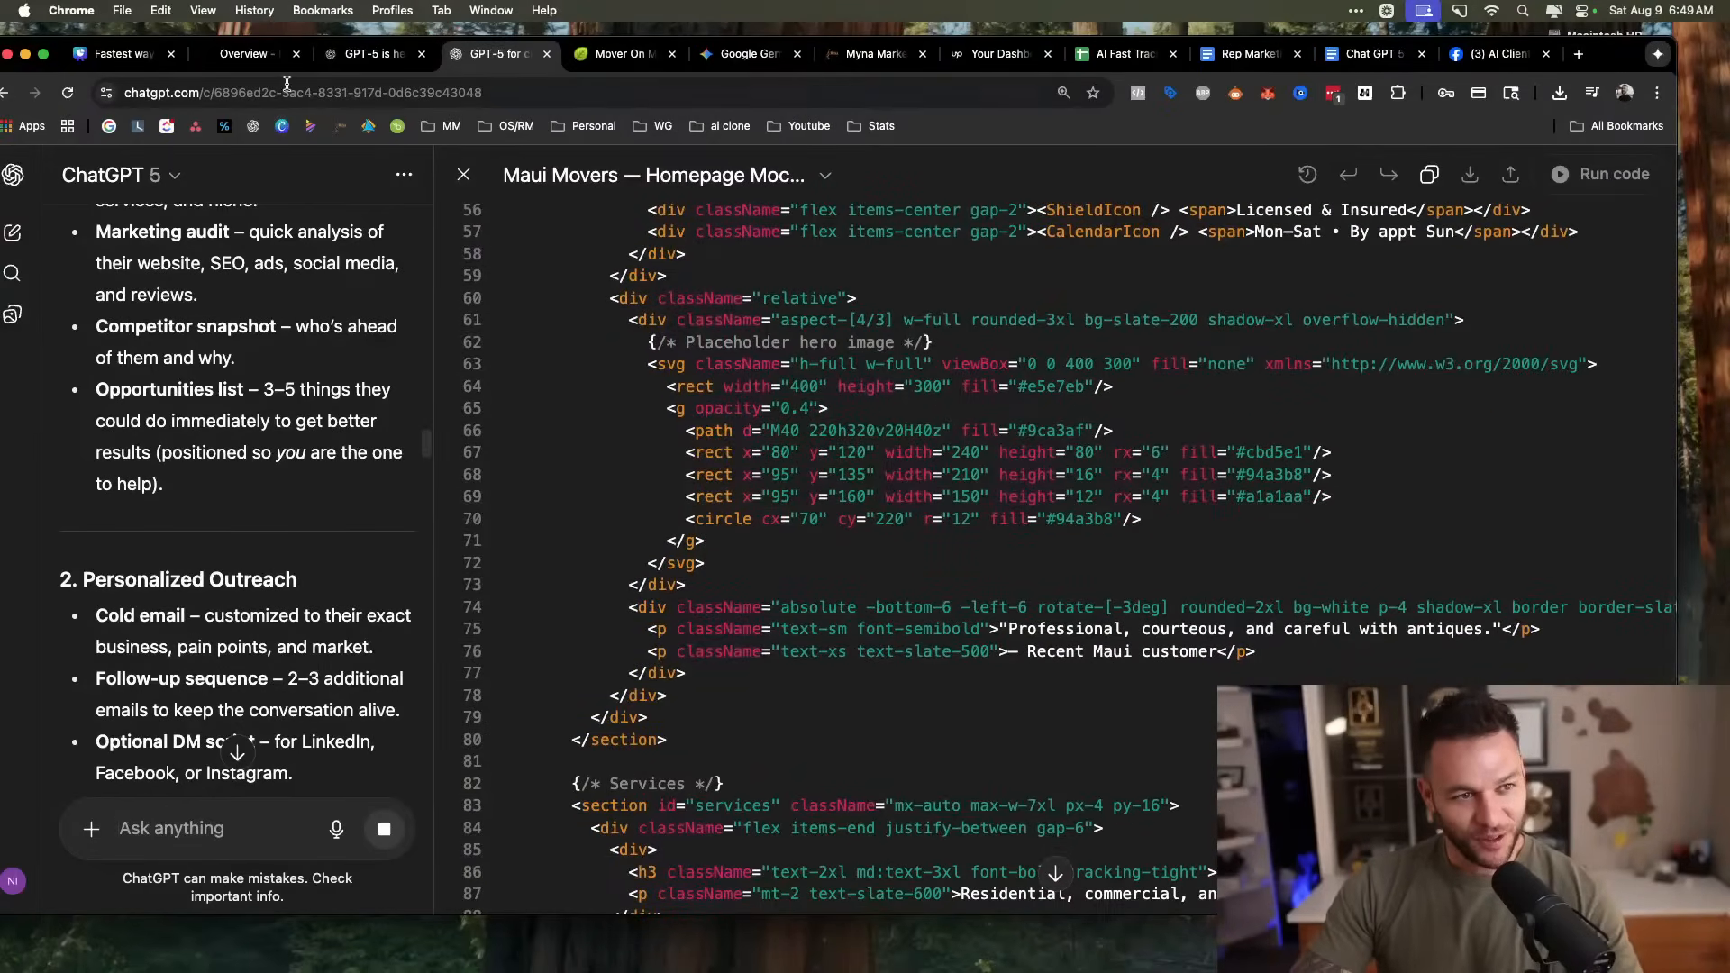
{"action": "left_click", "coordinate": [390, 56]}
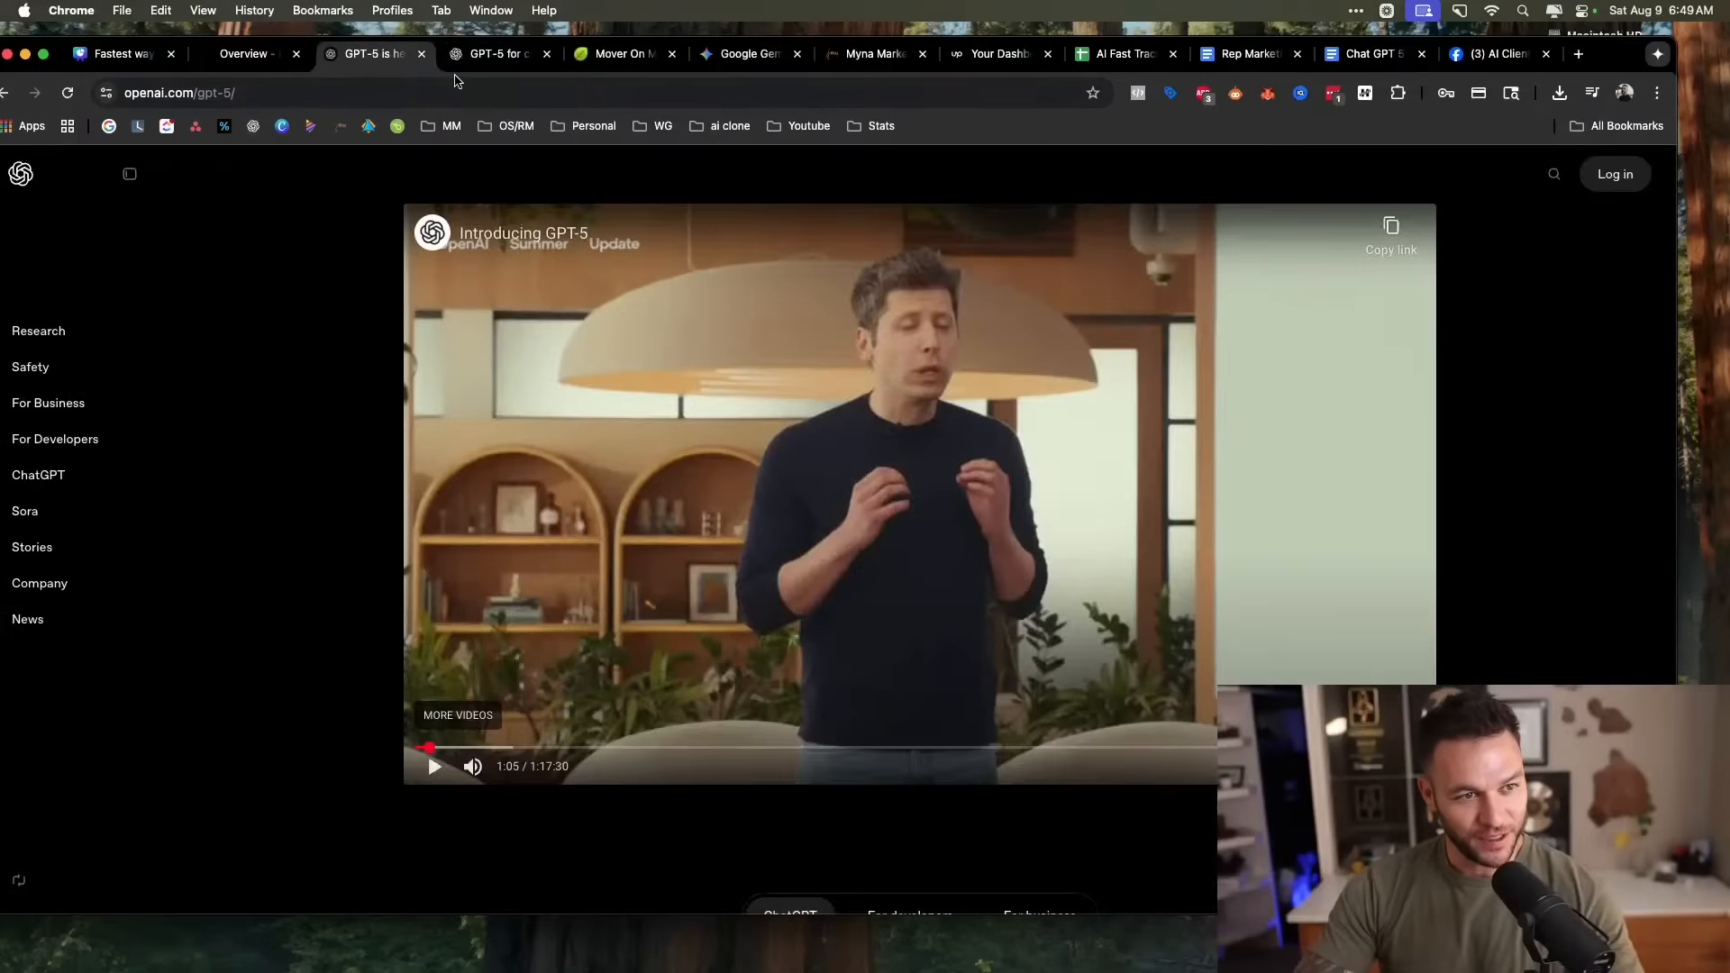
{"action": "left_click", "coordinate": [491, 55]}
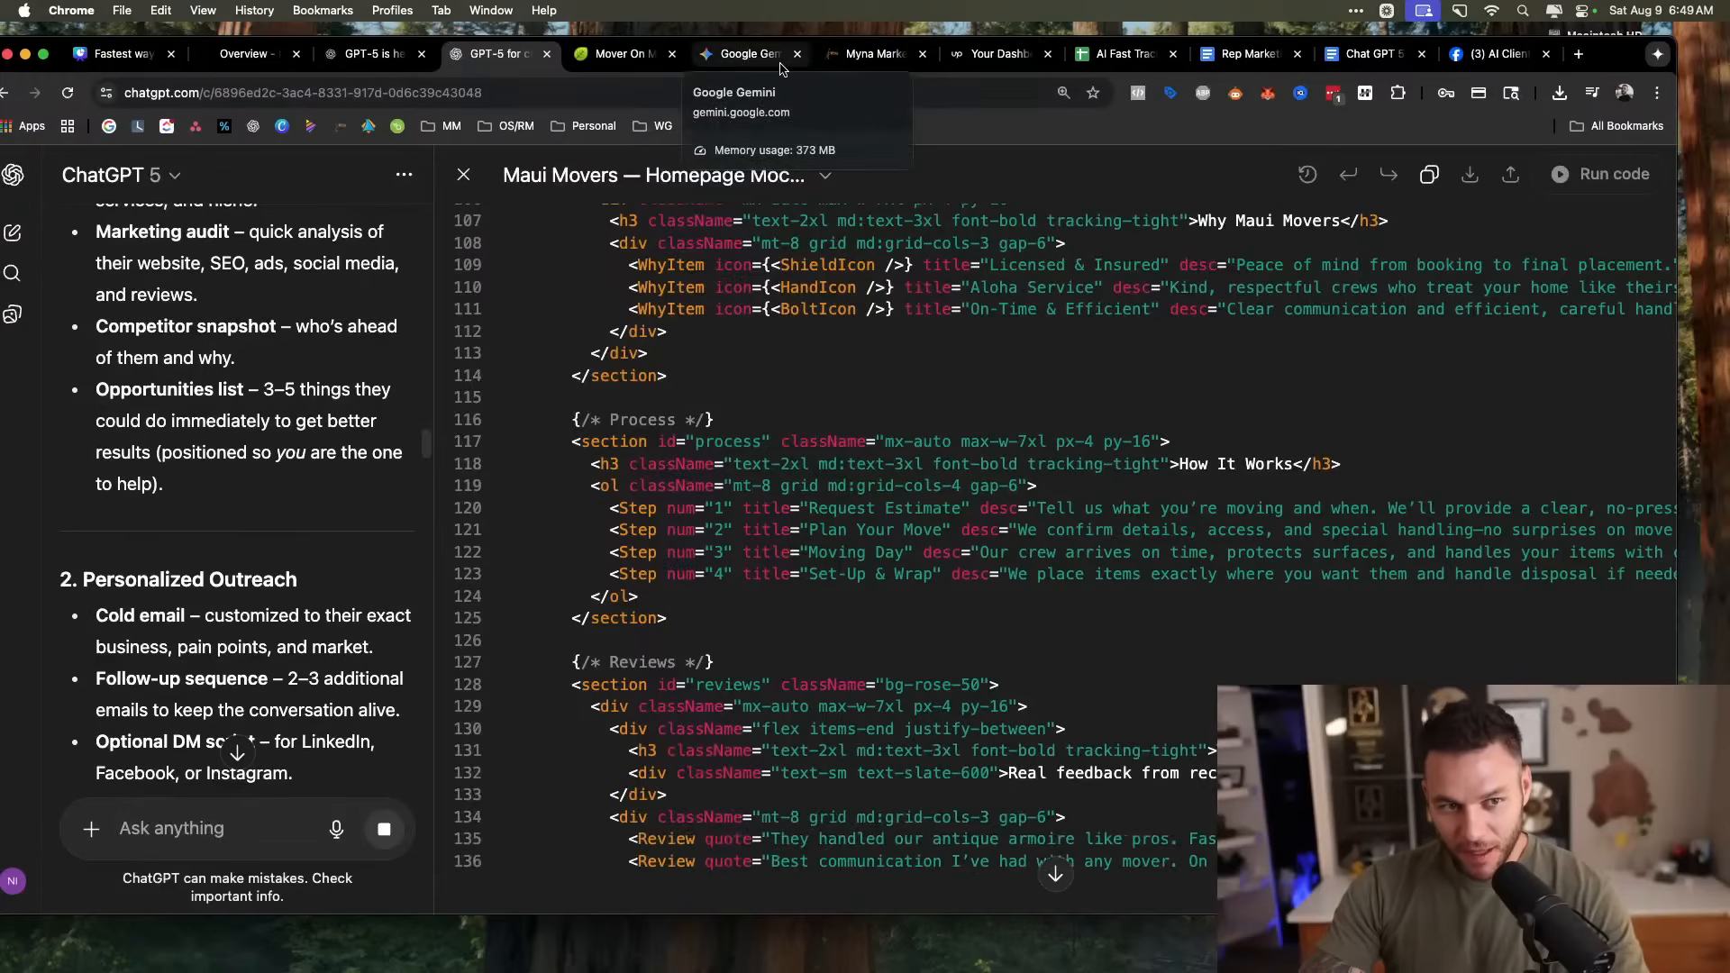
{"action": "scroll", "coordinate": [973, 306], "scroll_direction": "up", "scroll_amount": 10}
{"action": "scroll", "coordinate": [973, 307], "scroll_direction": "up", "scroll_amount": 15}
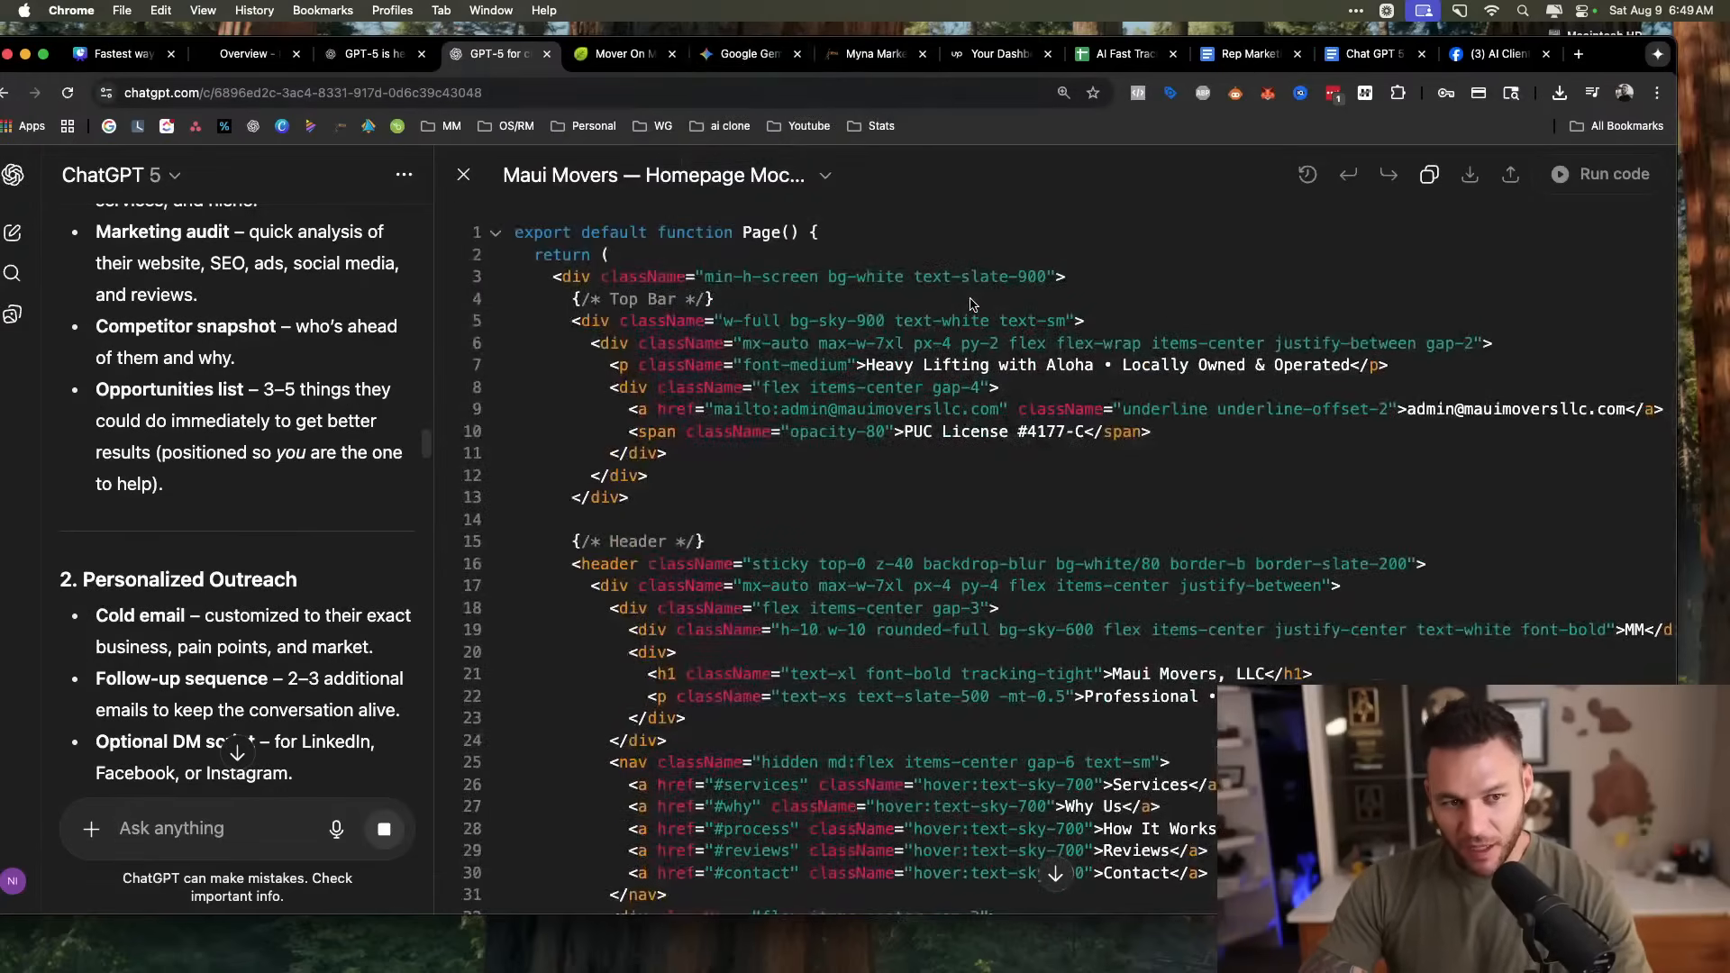
Review the opening digital marketing clients question and the reply's "Prospect Research & List Building" and "Hyper-Personalized Outreach" sections.
{"action": "scroll", "coordinate": [306, 270], "scroll_direction": "up", "scroll_amount": 15}
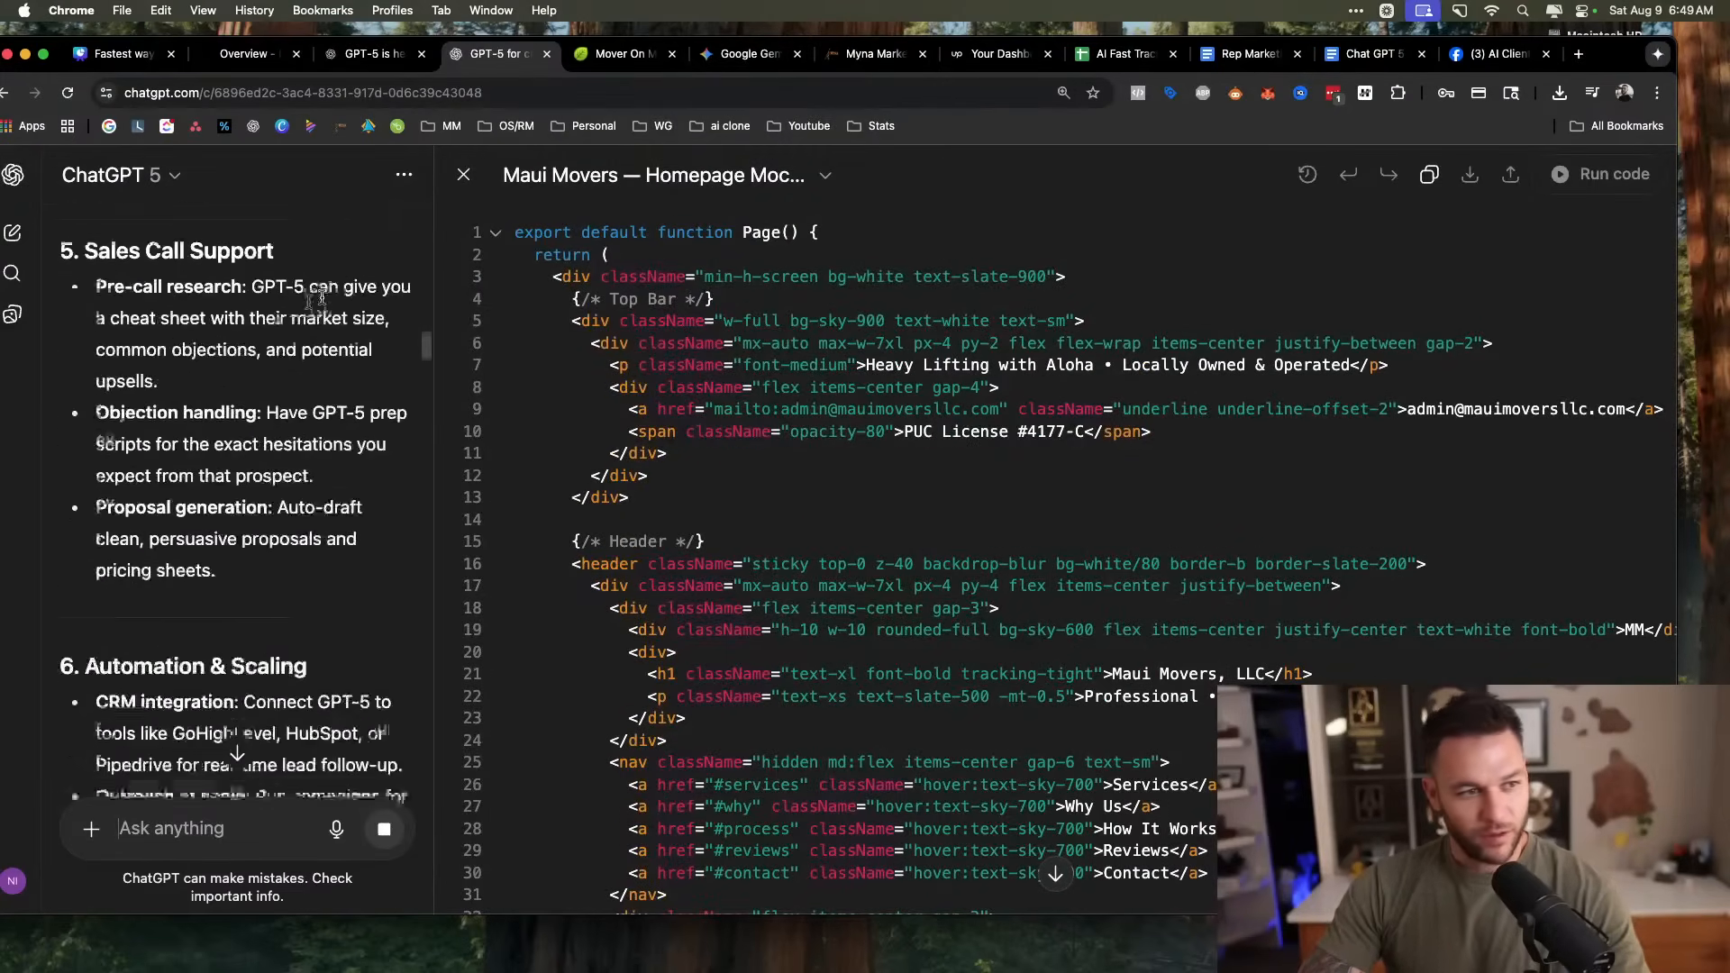
{"action": "scroll", "coordinate": [317, 329], "scroll_direction": "up", "scroll_amount": 10}
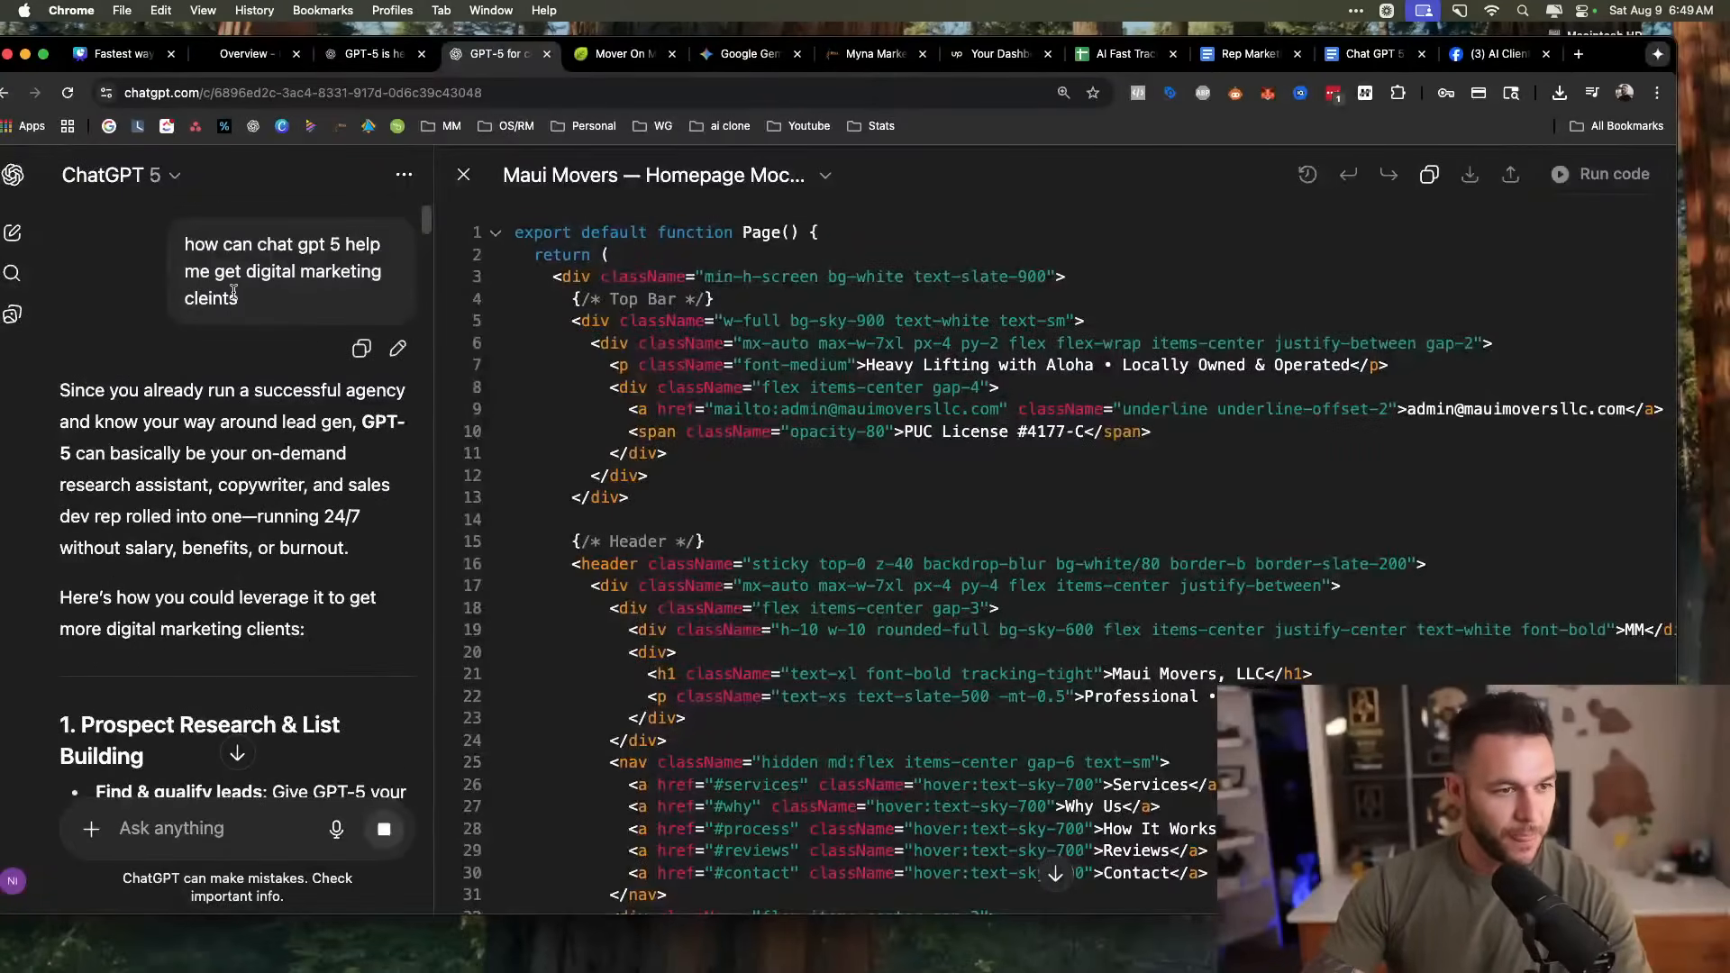
{"action": "scroll", "coordinate": [230, 306], "scroll_direction": "down", "scroll_amount": 5}
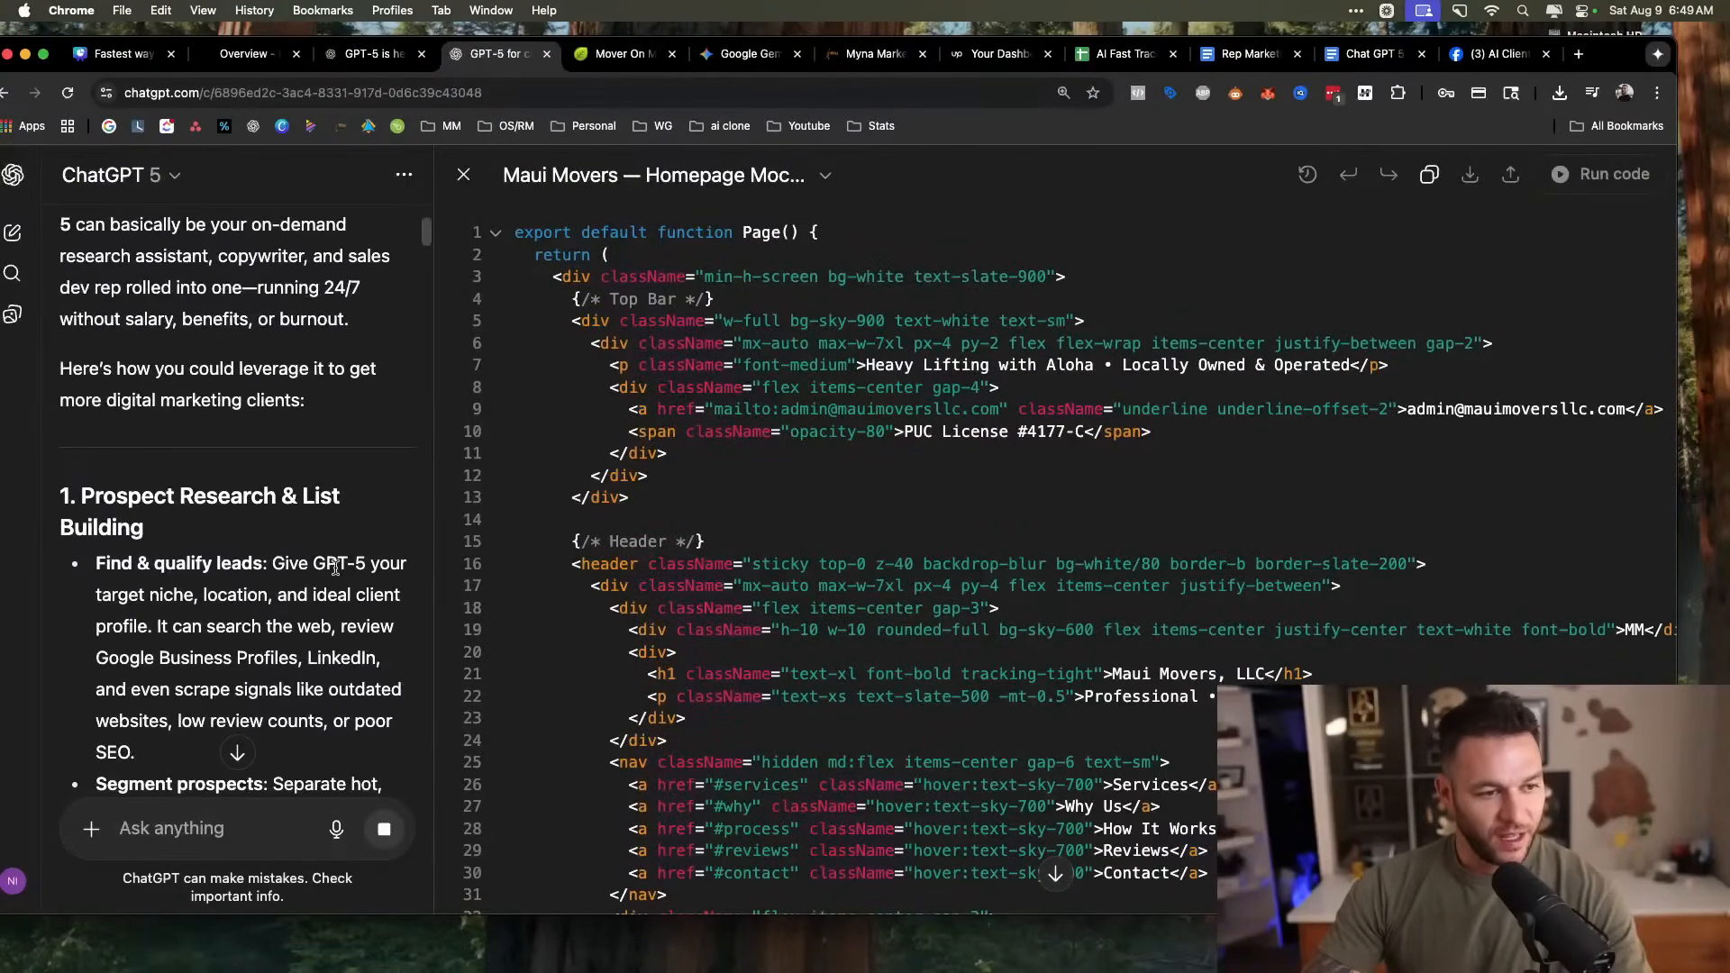
{"action": "scroll", "coordinate": [270, 549], "scroll_direction": "down", "scroll_amount": 4}
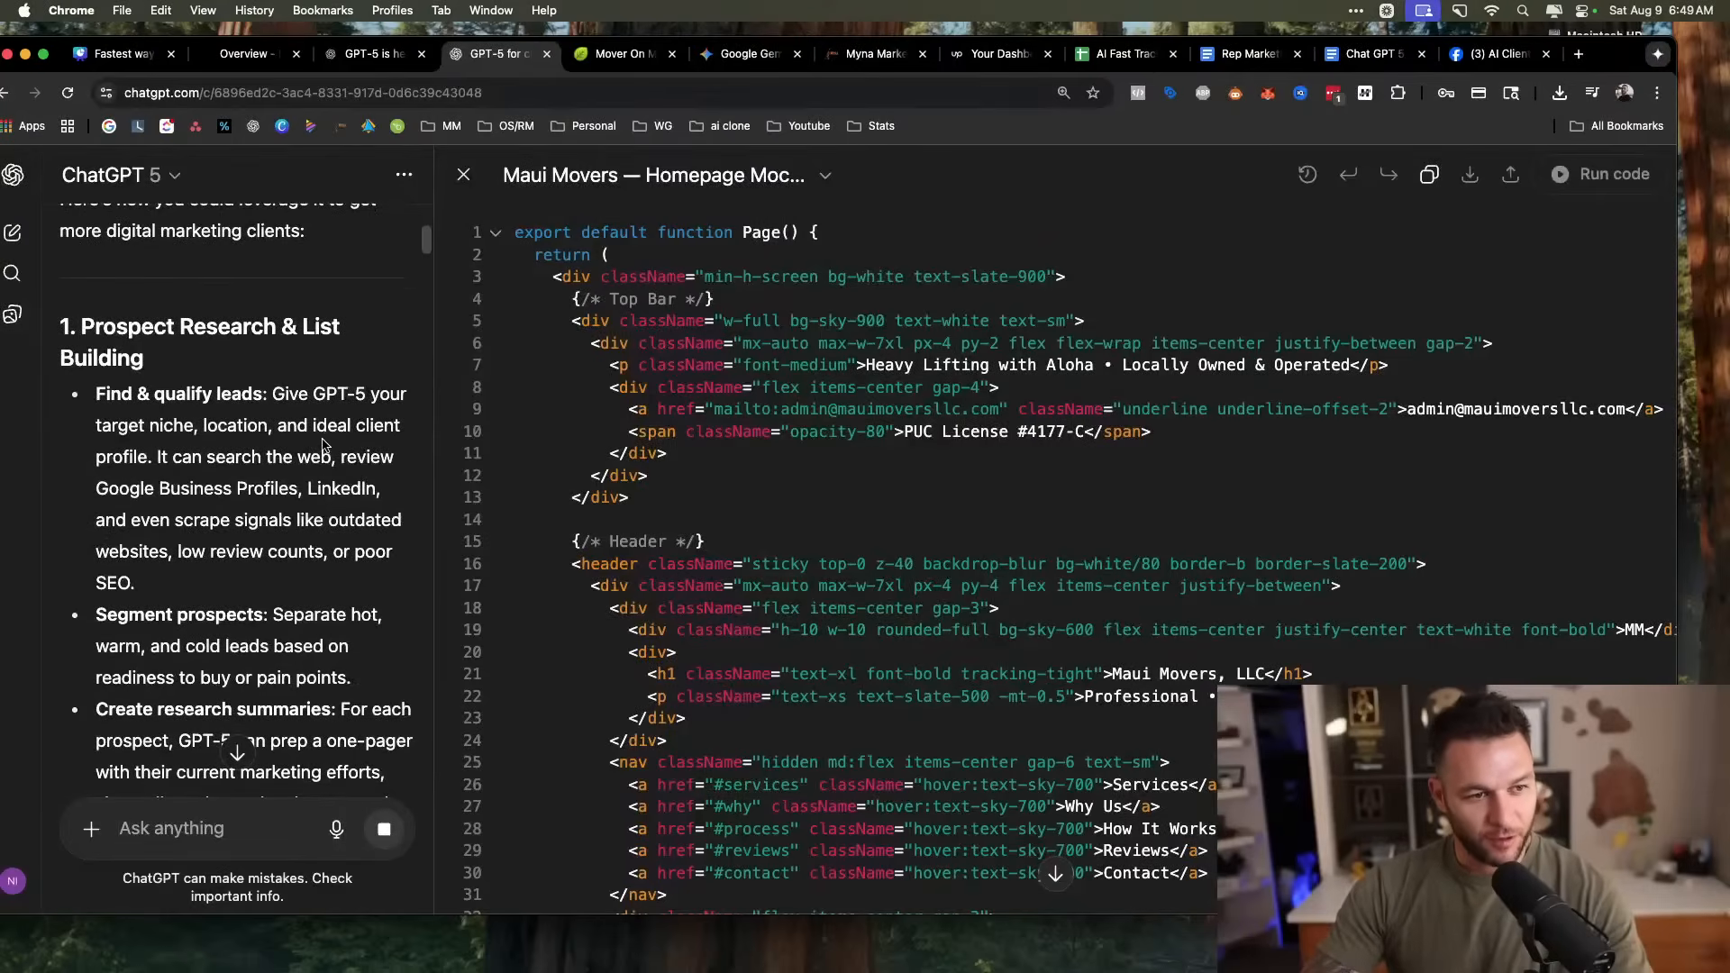
{"action": "scroll", "coordinate": [271, 416], "scroll_direction": "down", "scroll_amount": 12}
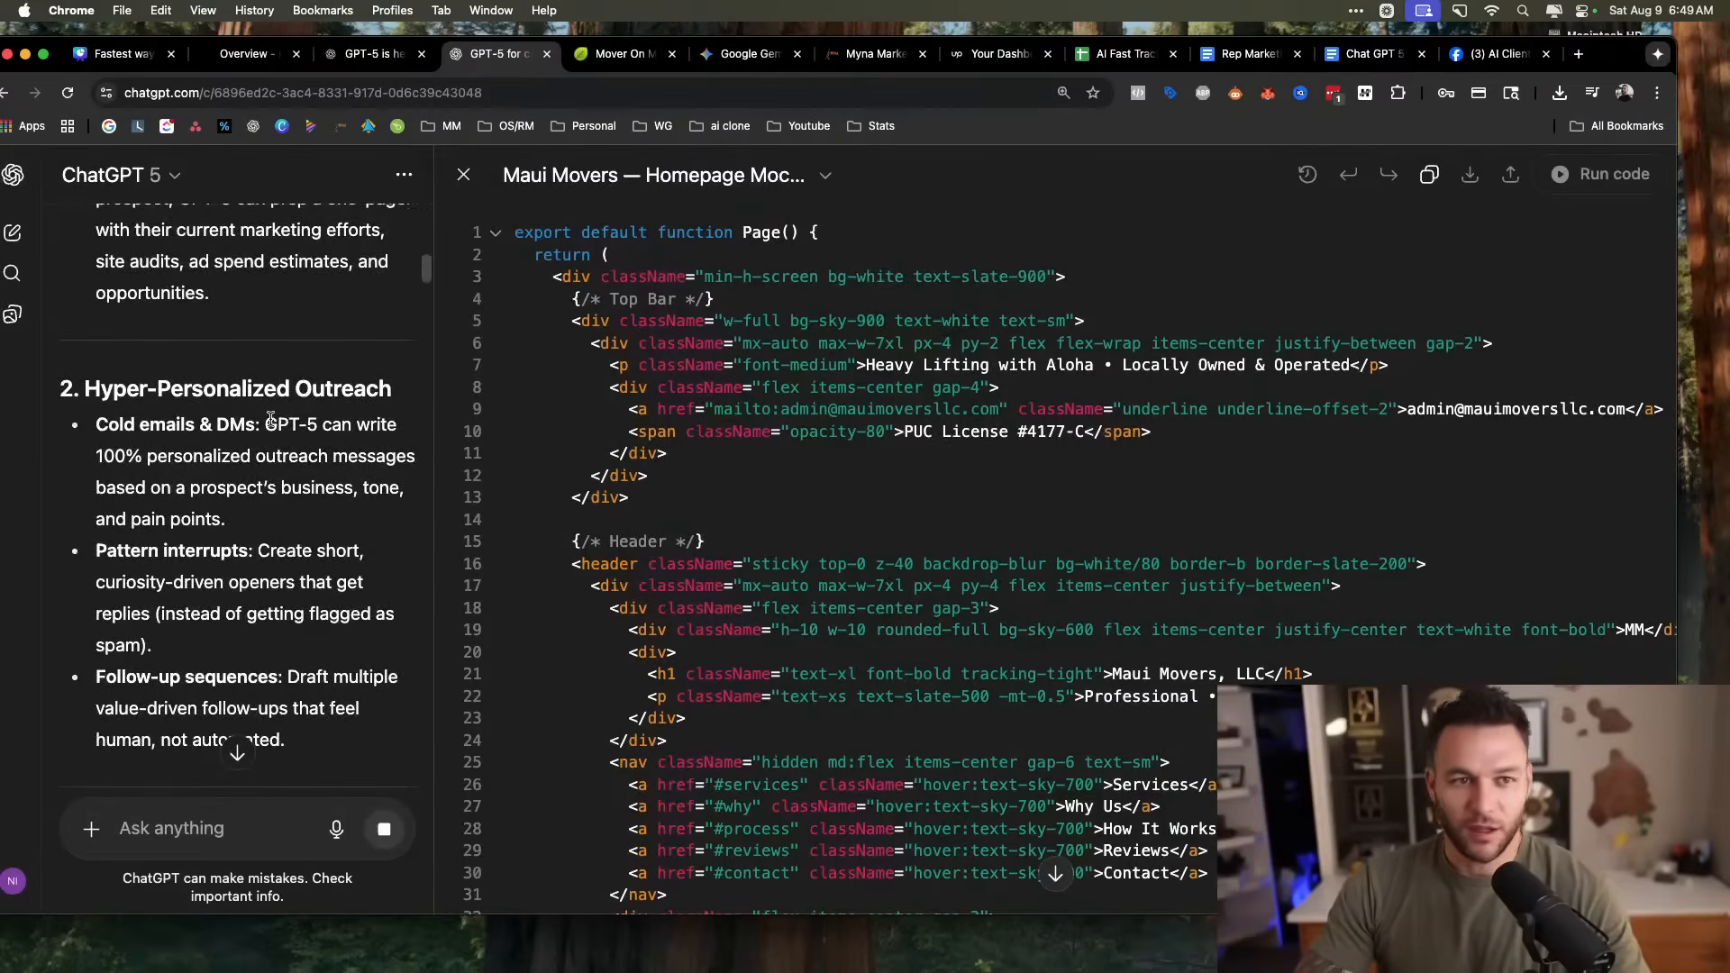
{"action": "scroll", "coordinate": [306, 388], "scroll_direction": "up", "scroll_amount": 20}
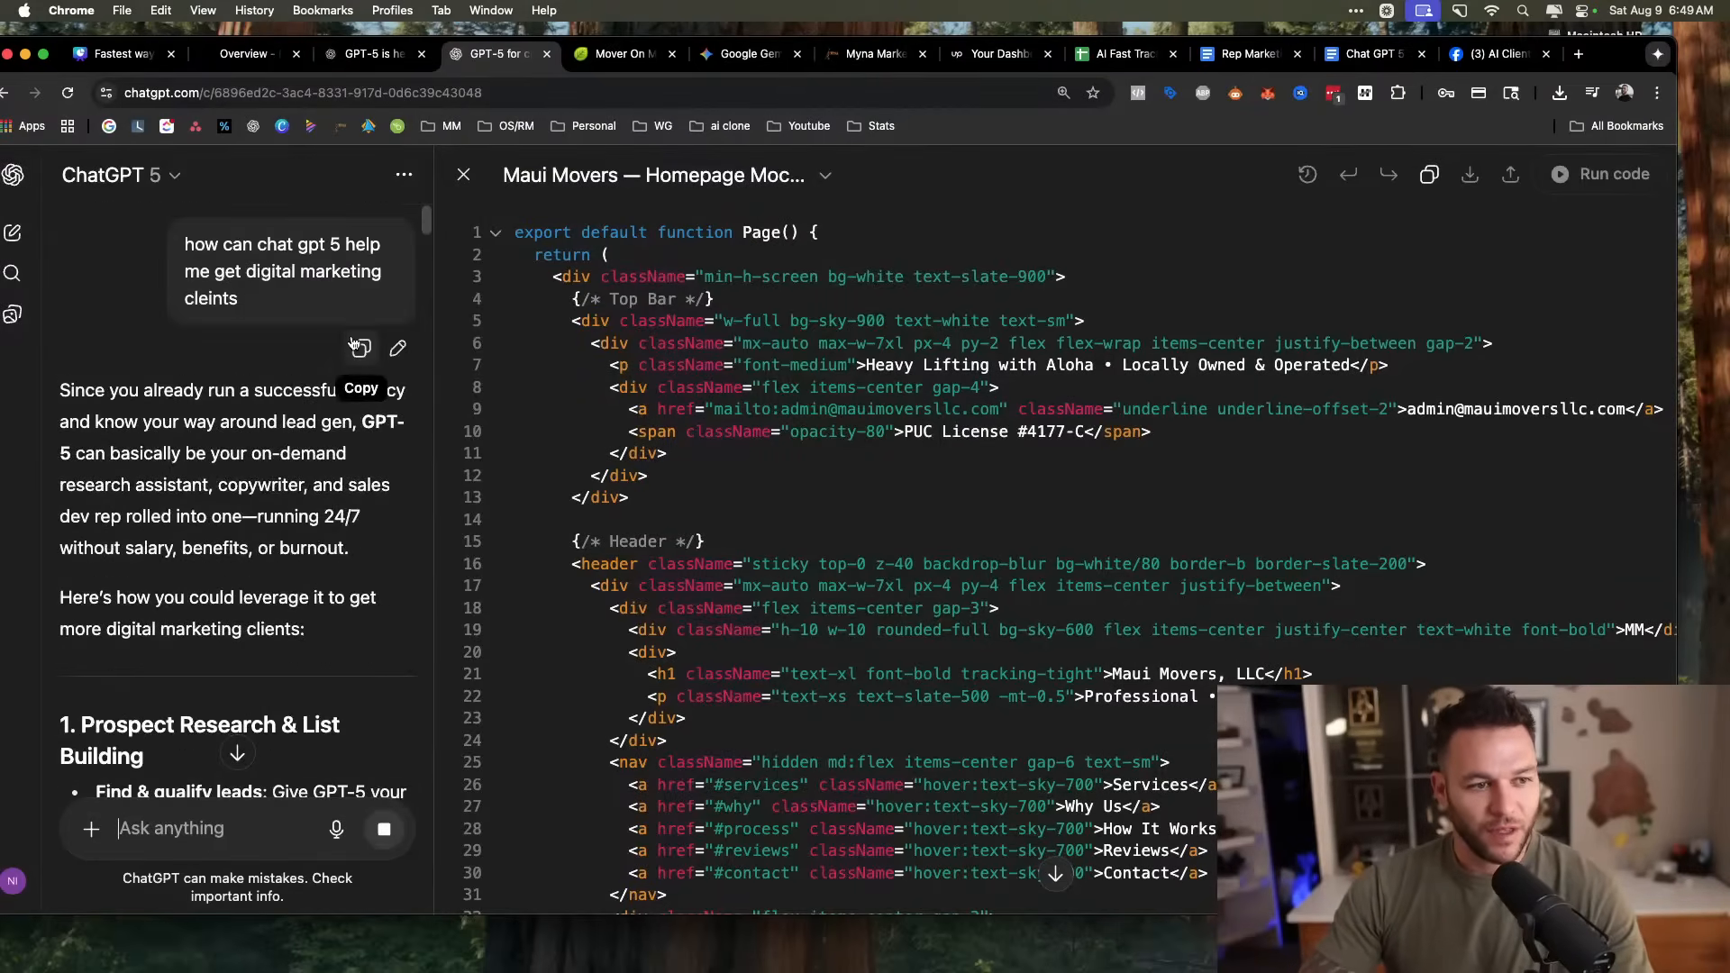
Switch to the Gemini chat, go to the Maui digital marketing agency lead-list prompt and expand its full text.
{"action": "left_click", "coordinate": [769, 55]}
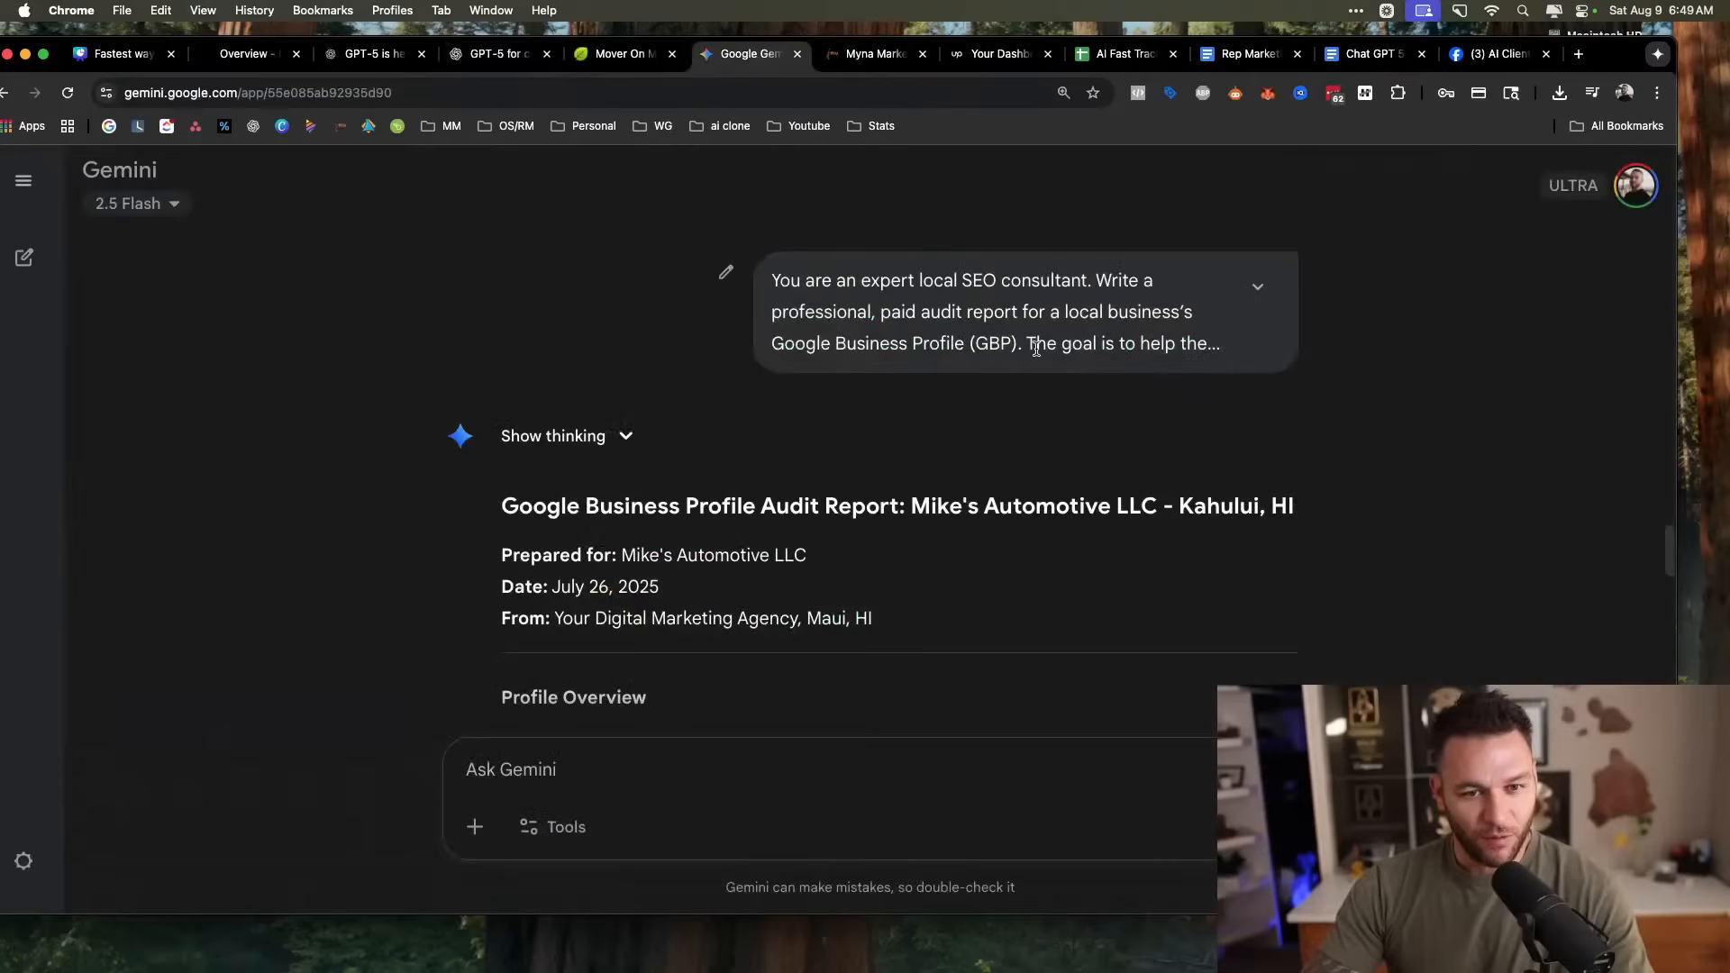
{"action": "scroll", "coordinate": [1036, 349], "scroll_direction": "down", "scroll_amount": 20}
{"action": "scroll", "coordinate": [1046, 359], "scroll_direction": "up", "scroll_amount": 4}
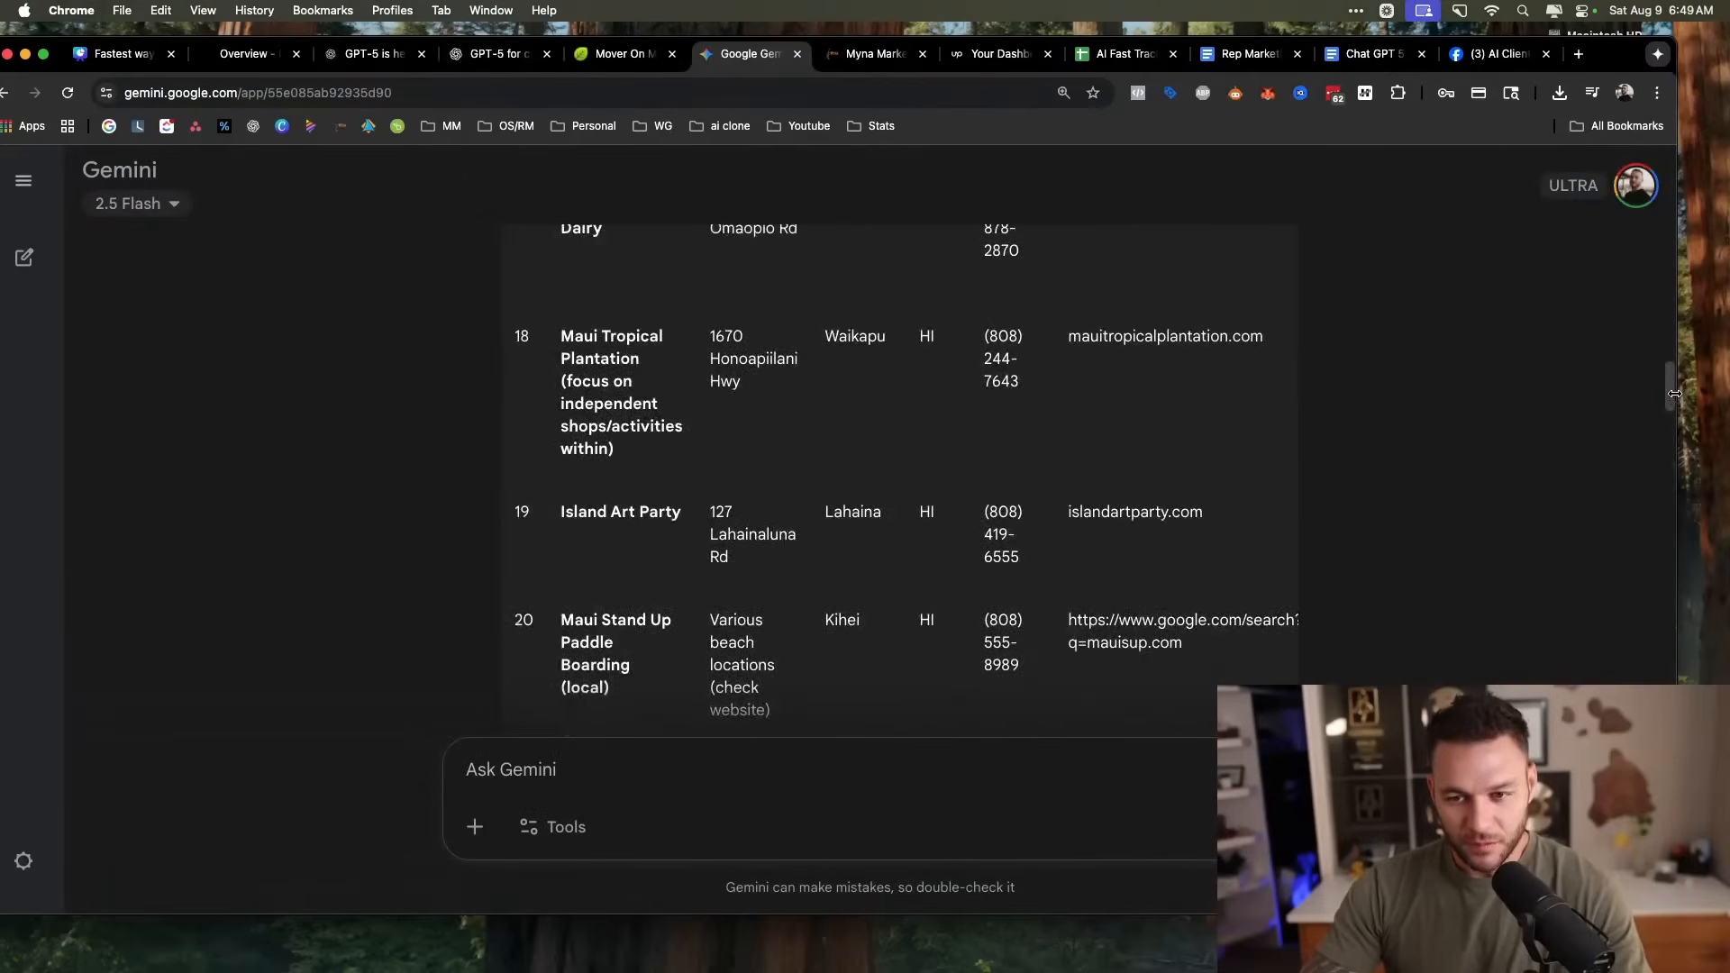
{"action": "left_click_drag", "start_coordinate": [1671, 394], "coordinate": [1616, 218]}
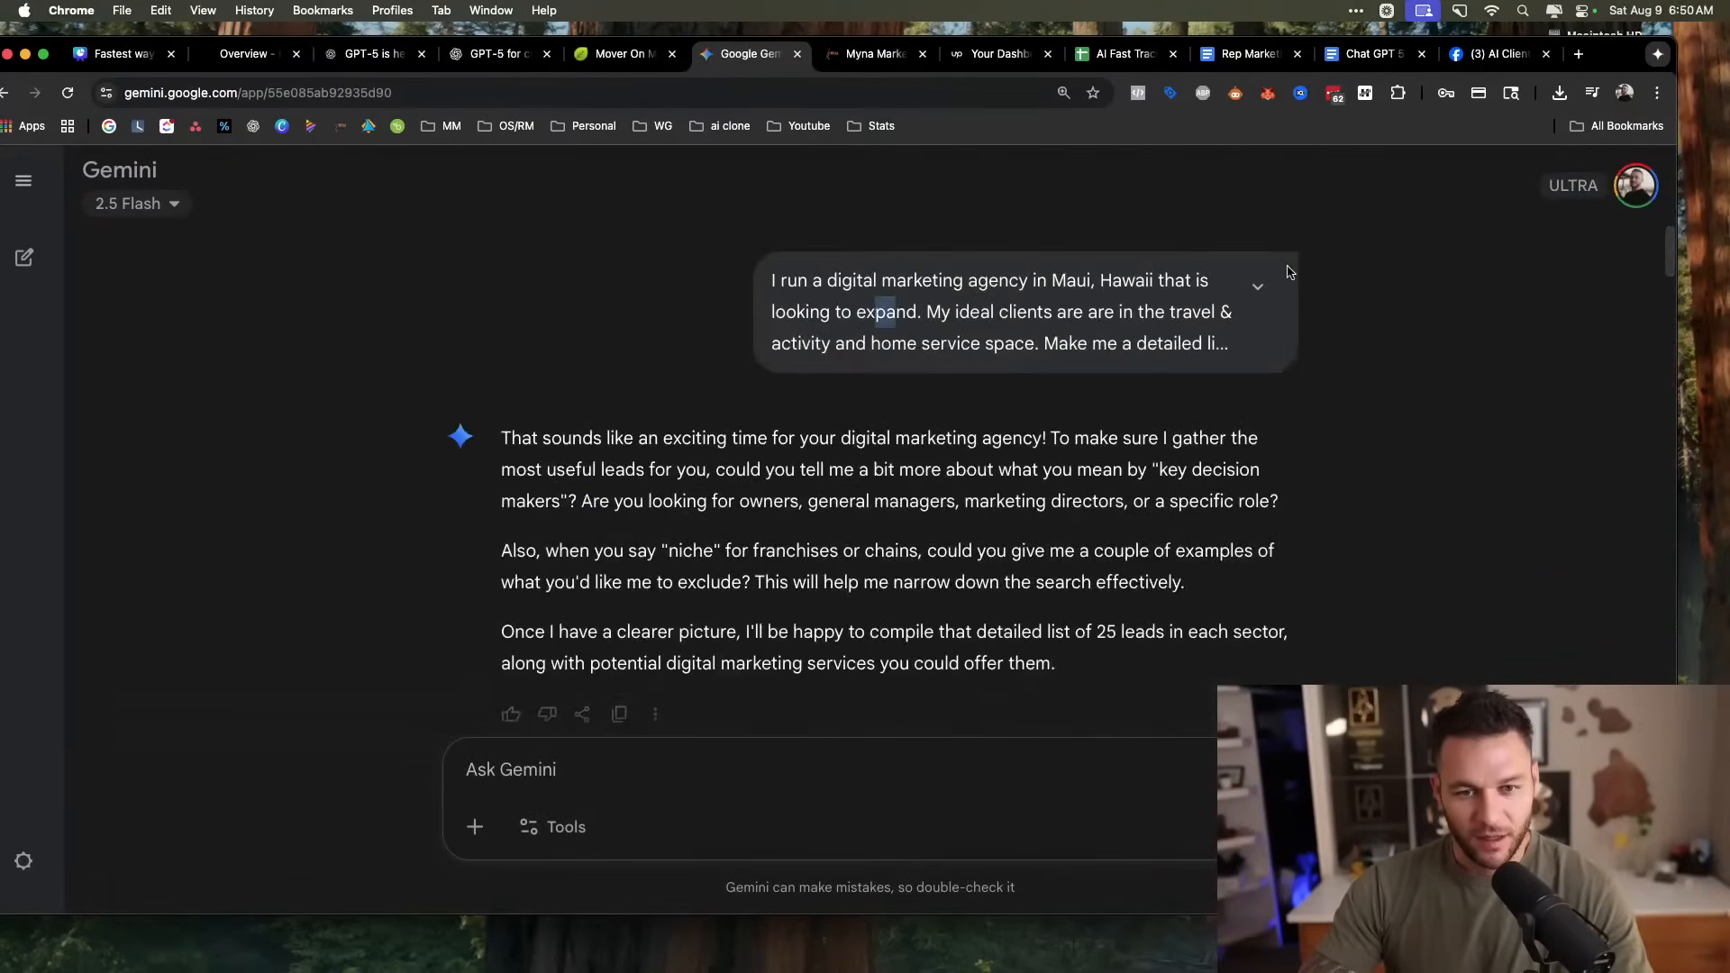
{"action": "left_click", "coordinate": [1258, 286]}
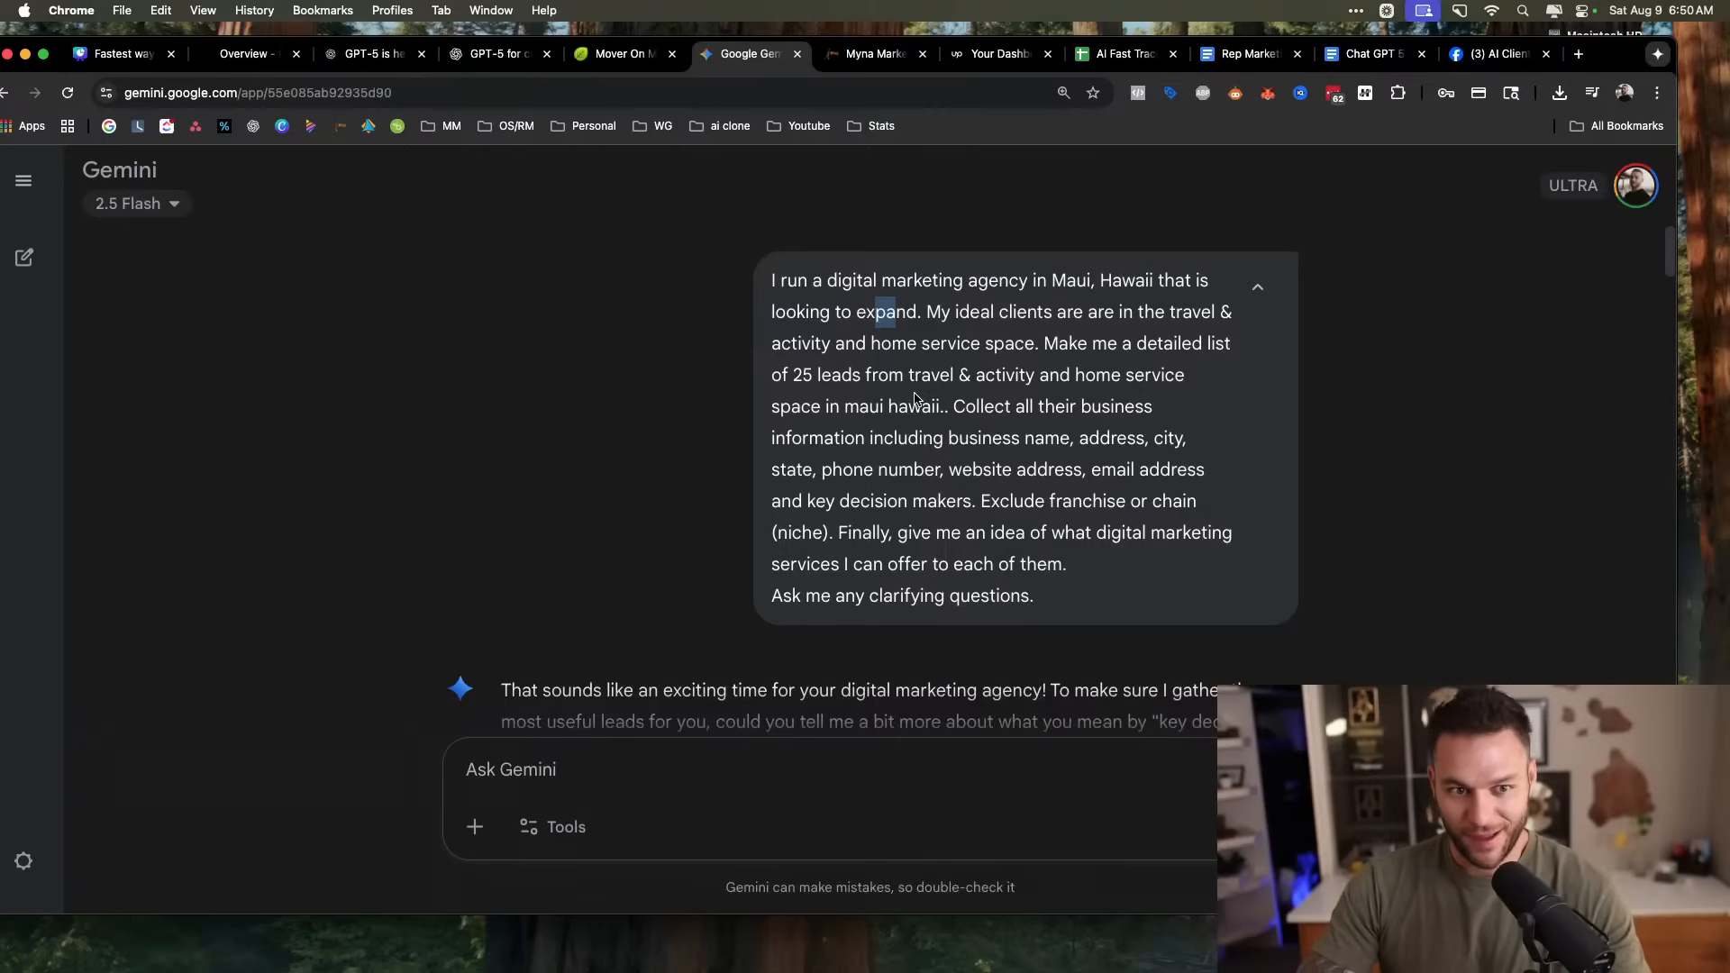
Highlight the lead-list prompt up to "services I can offer to each of them", followed by its "25 leads" request.
{"action": "left_click", "coordinate": [871, 370]}
{"action": "left_click_drag", "start_coordinate": [770, 281], "coordinate": [1222, 558]}
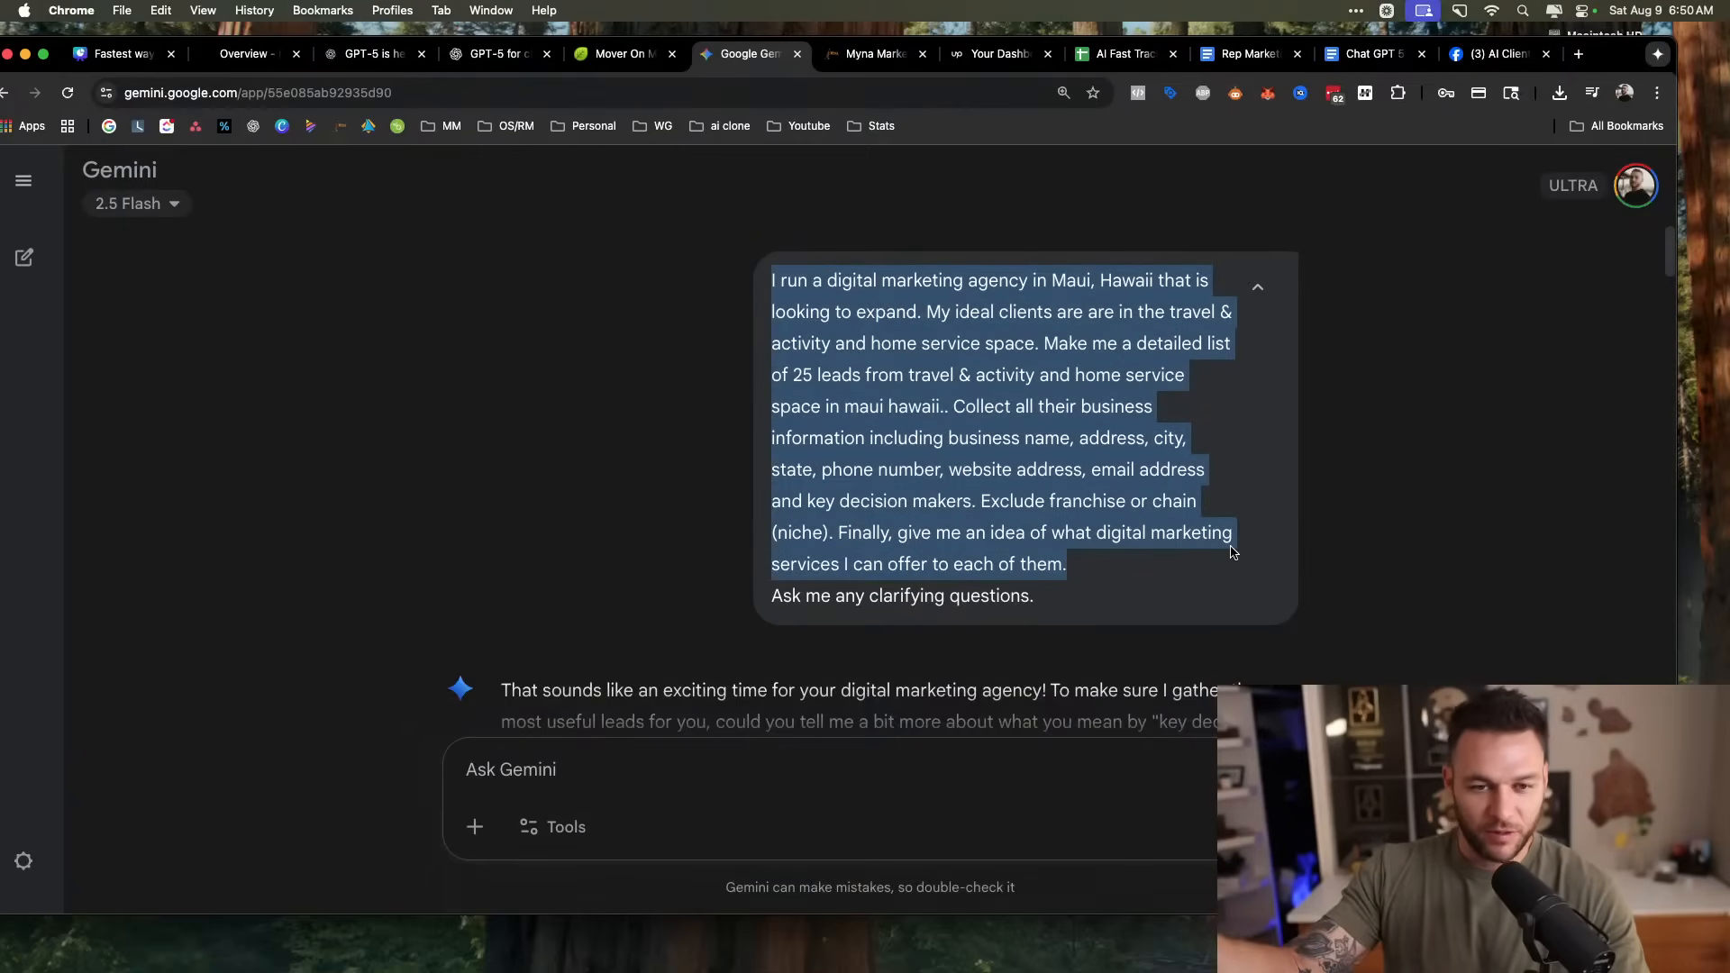
{"action": "left_click_drag", "start_coordinate": [793, 375], "coordinate": [923, 386]}
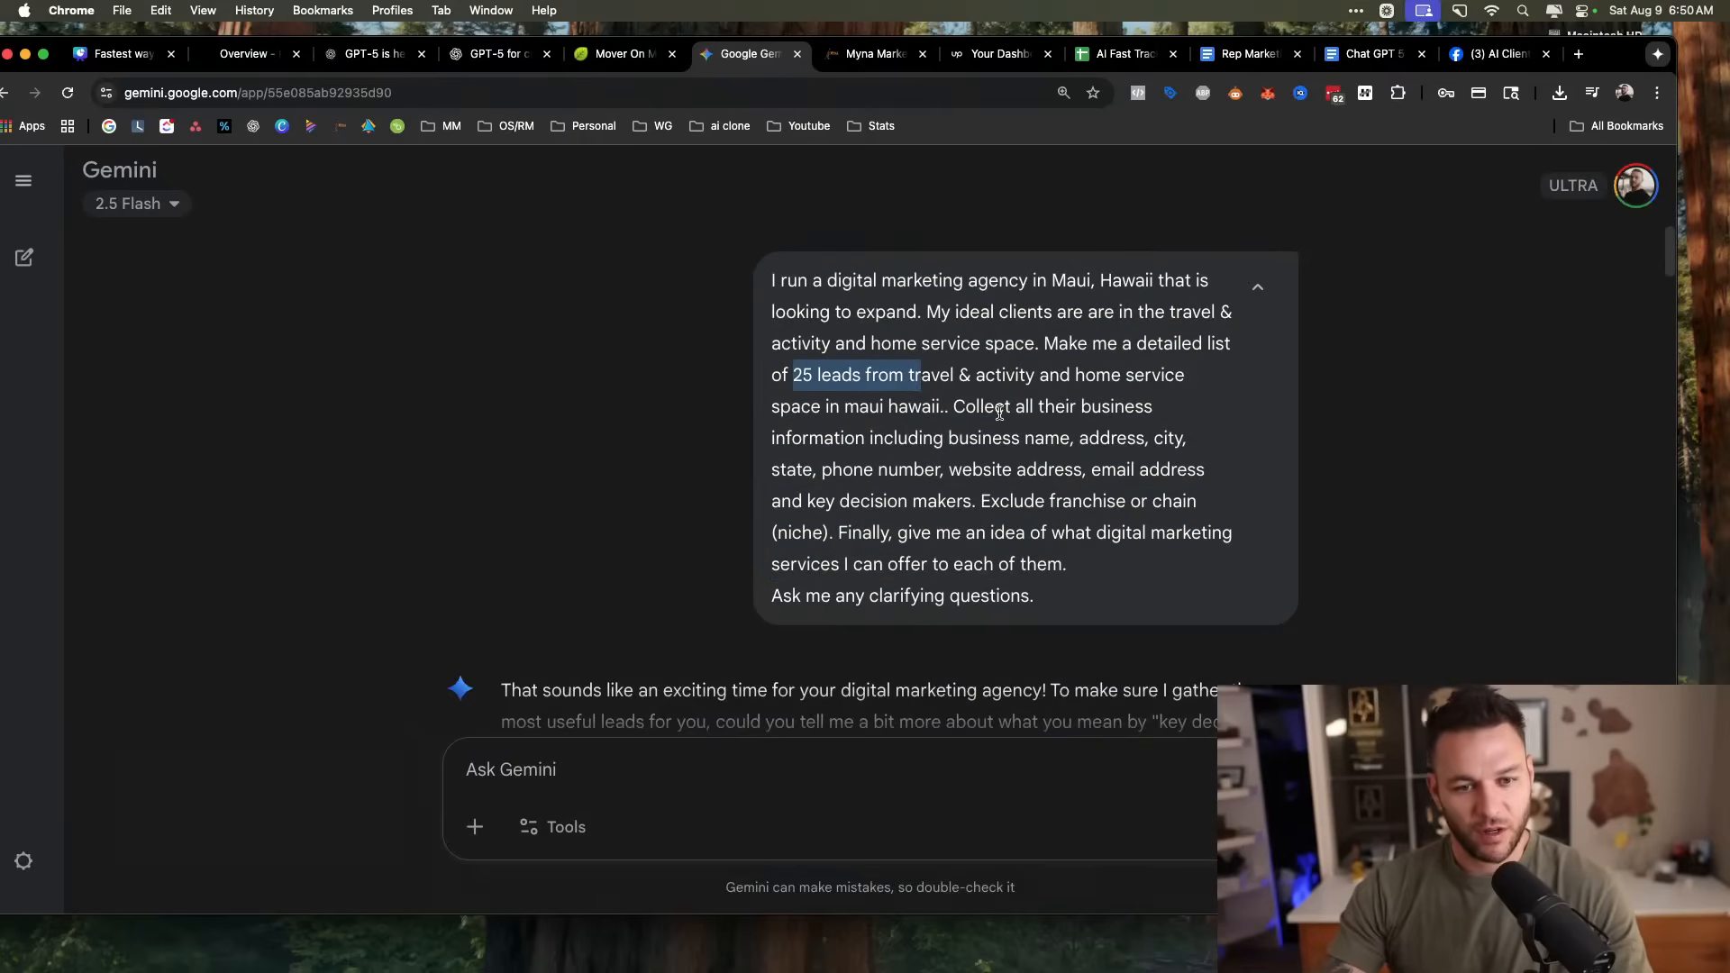
Review Gemini's clarifying questions and the Travel & Activity leads table, including its email, decision maker and marketing services columns.
{"action": "scroll", "coordinate": [1115, 459], "scroll_direction": "down", "scroll_amount": 3}
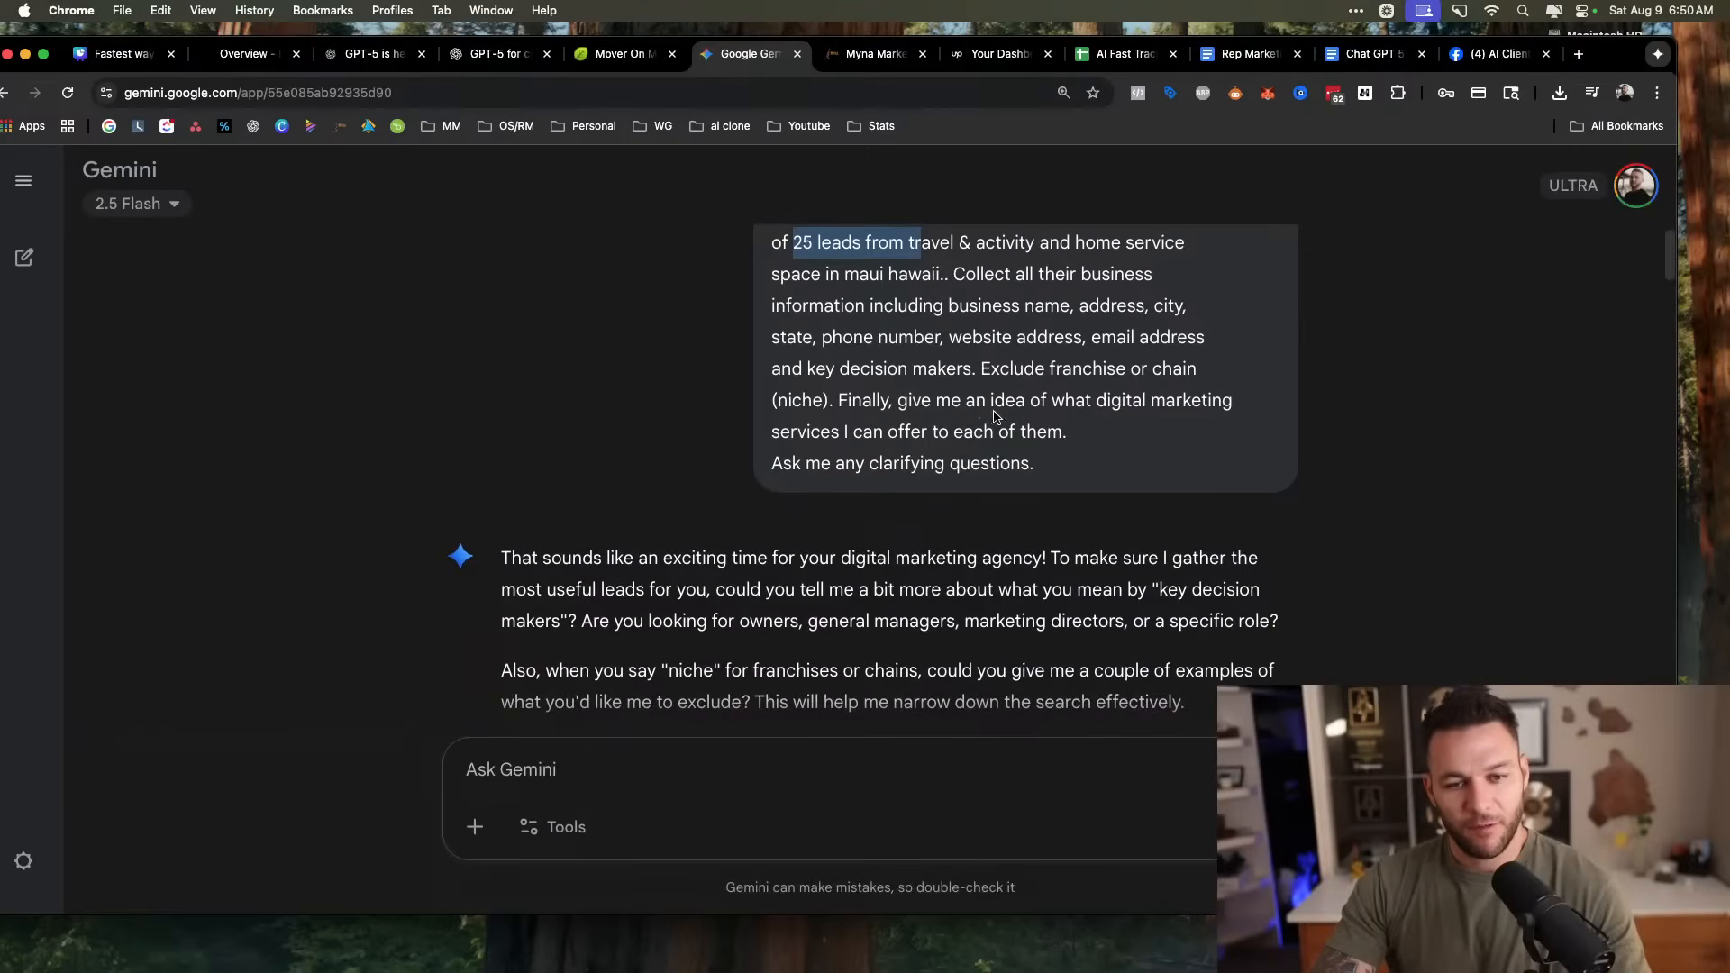
{"action": "scroll", "coordinate": [993, 460], "scroll_direction": "down", "scroll_amount": 3}
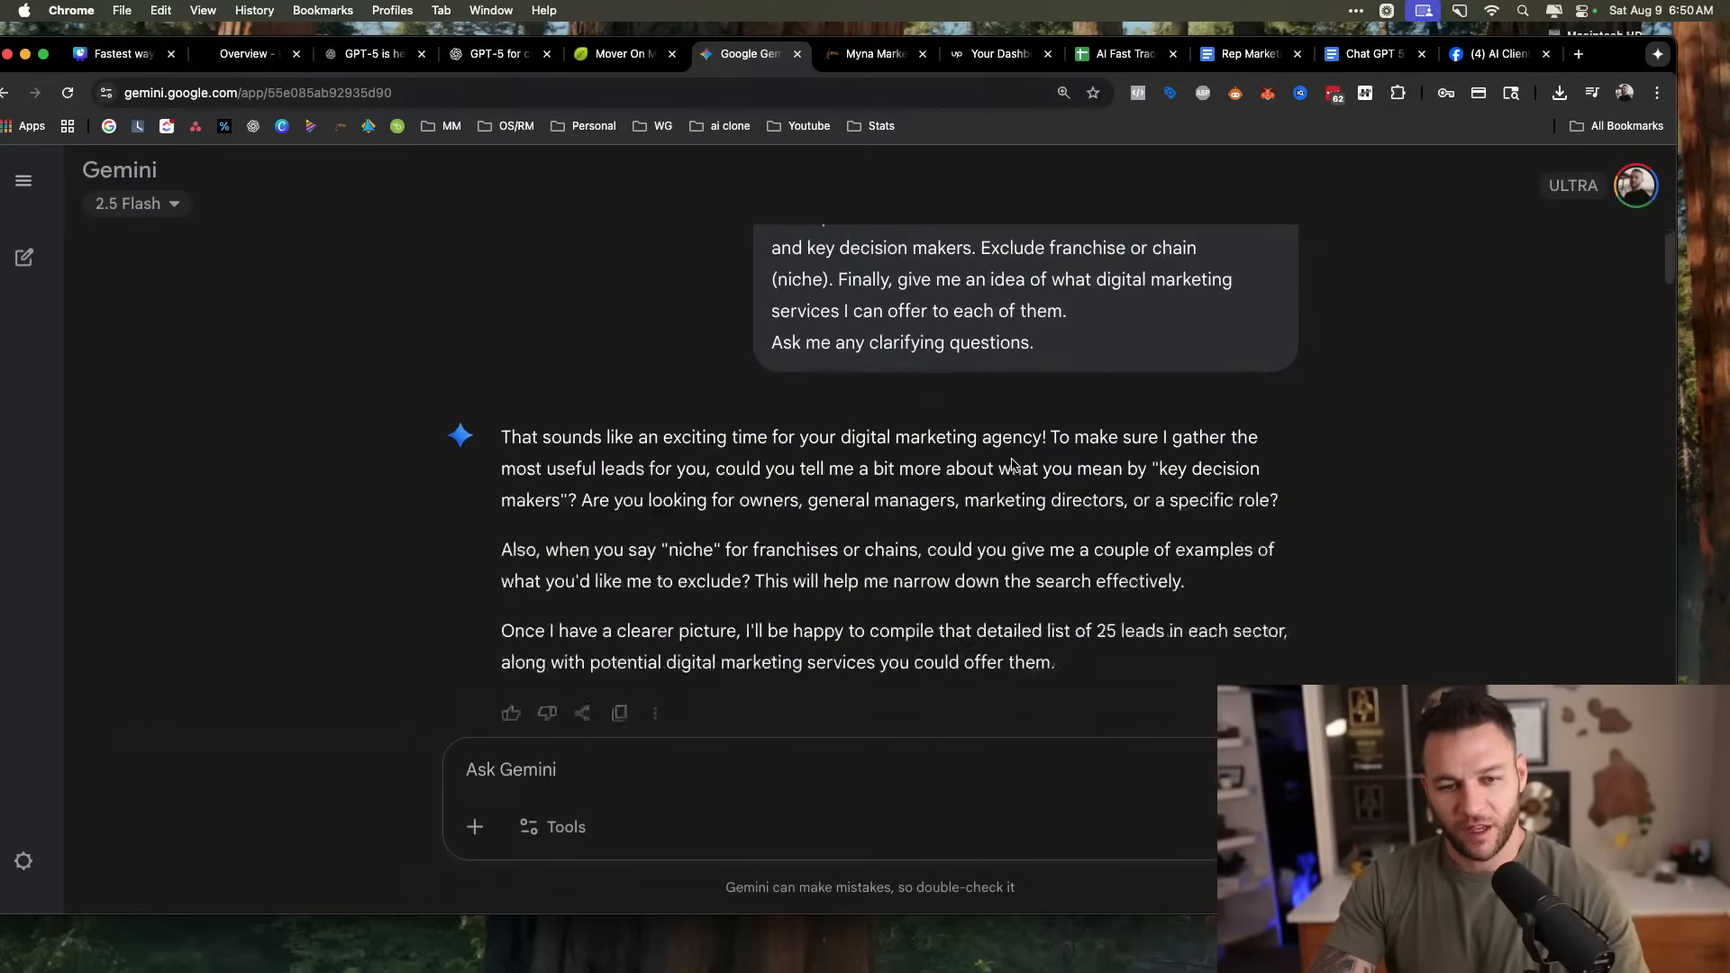
{"action": "scroll", "coordinate": [954, 402], "scroll_direction": "down", "scroll_amount": 20}
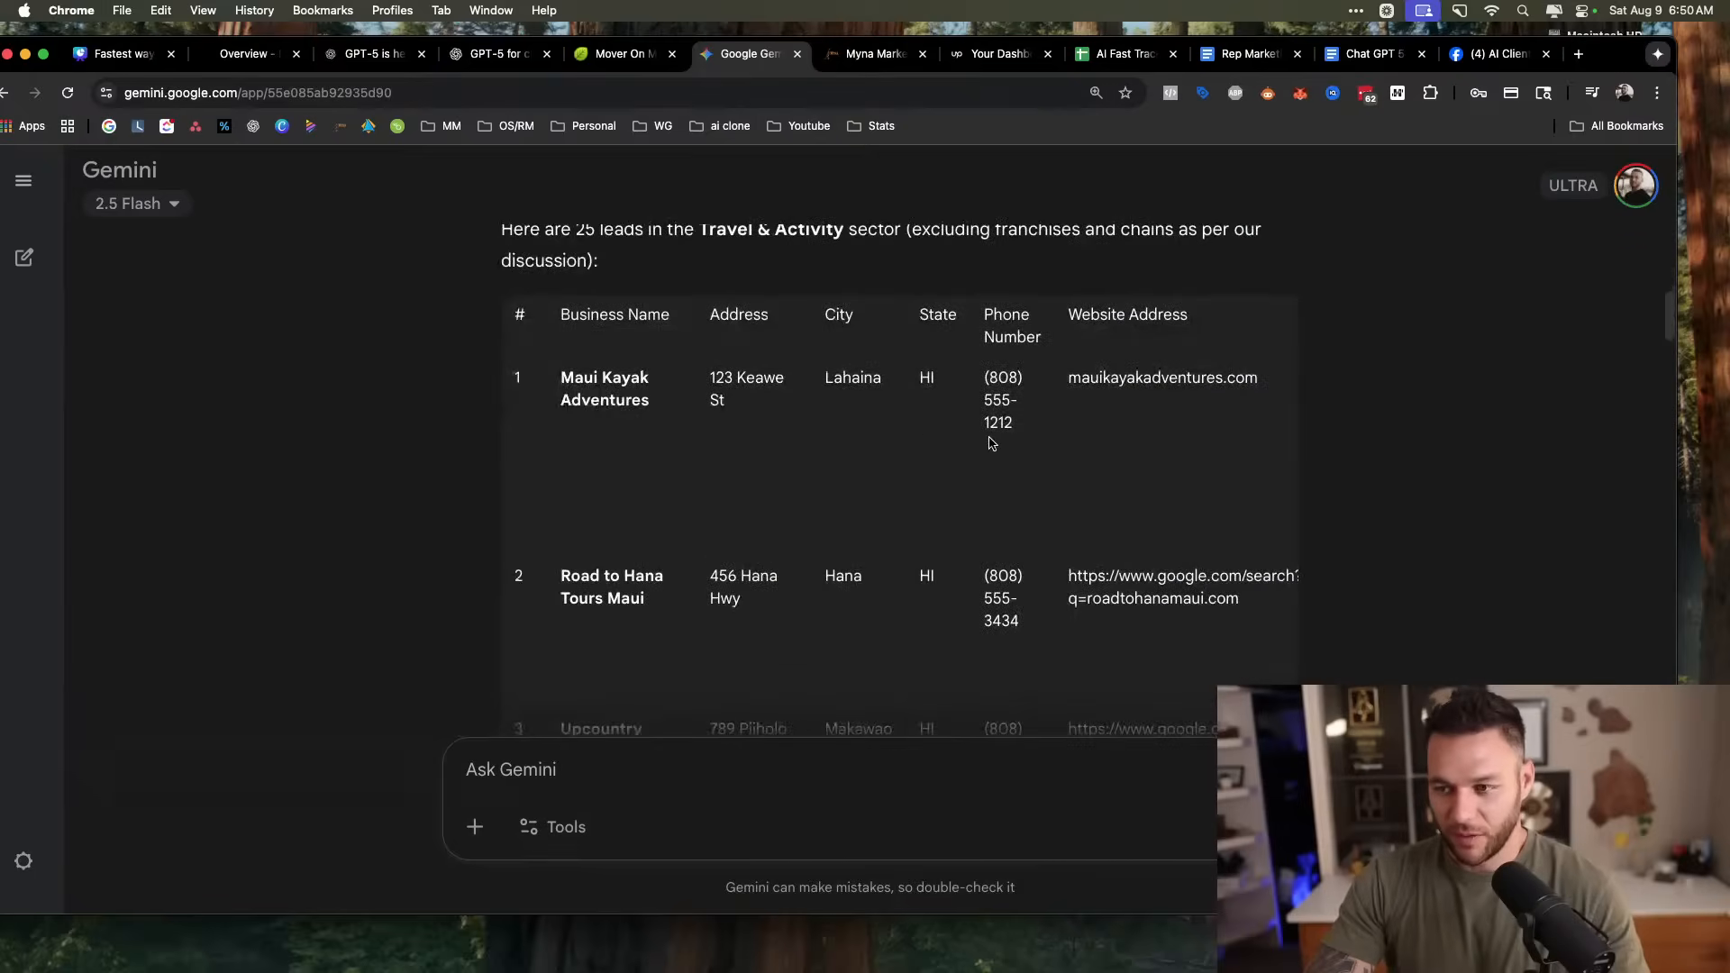
{"action": "scroll", "coordinate": [991, 442], "scroll_direction": "right", "scroll_amount": 10}
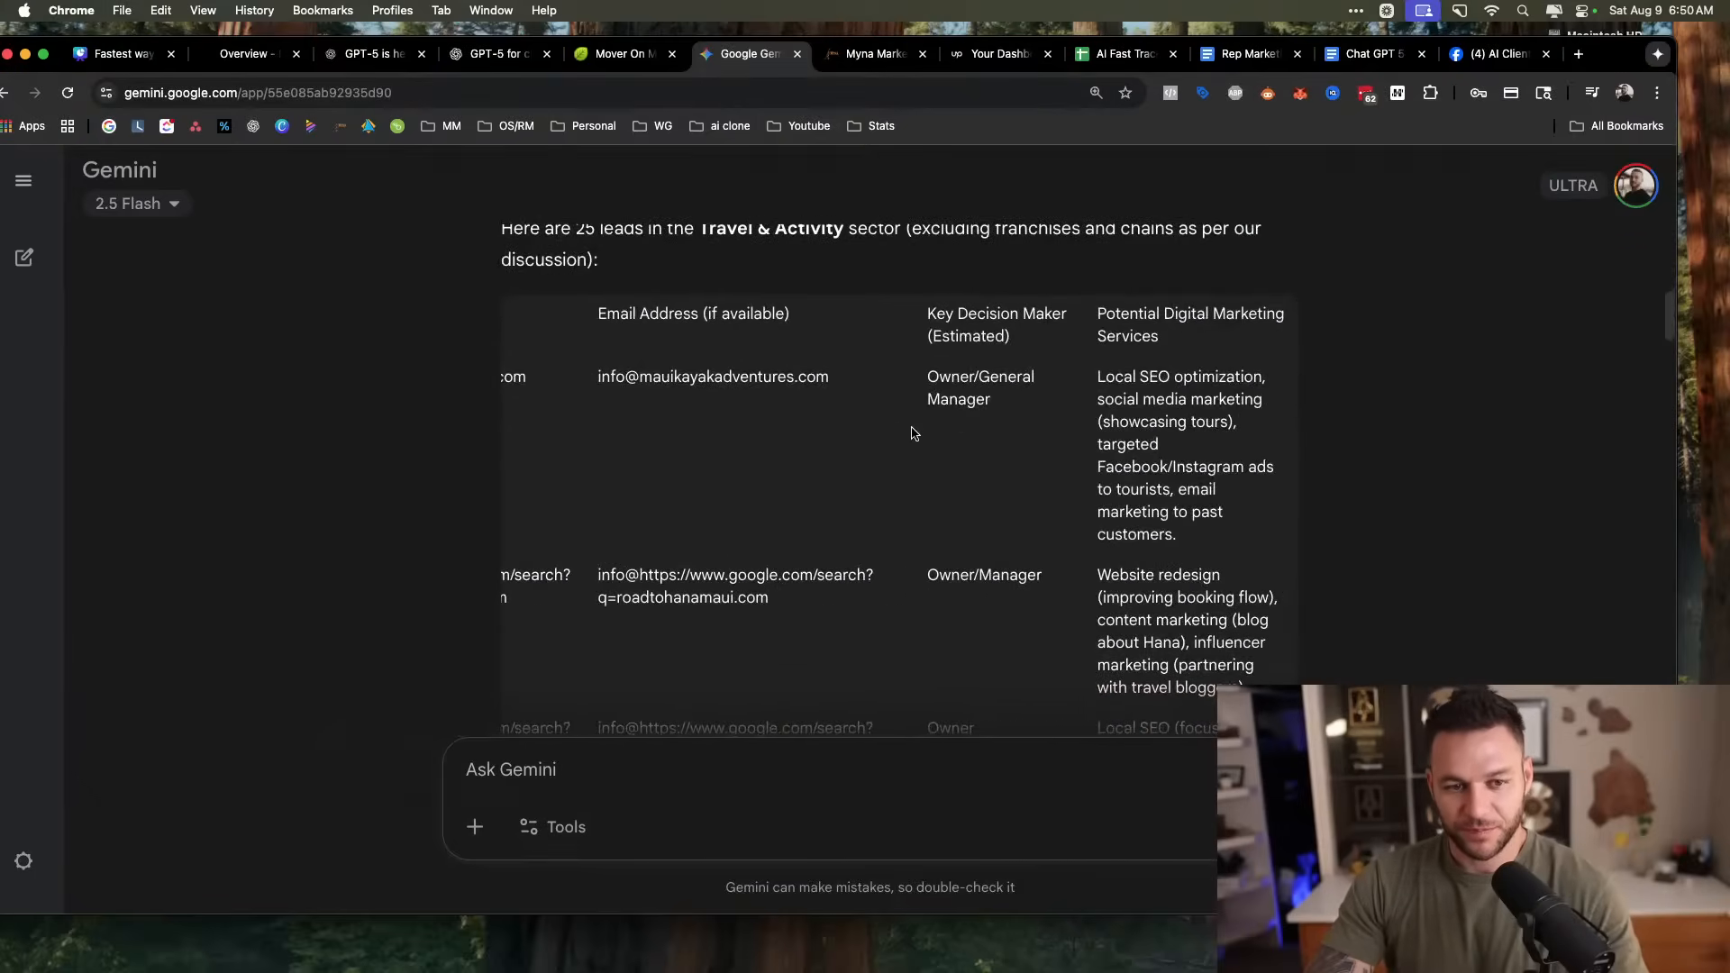
{"action": "scroll", "coordinate": [901, 428], "scroll_direction": "left", "scroll_amount": 10}
{"action": "scroll", "coordinate": [719, 397], "scroll_direction": "down", "scroll_amount": 15}
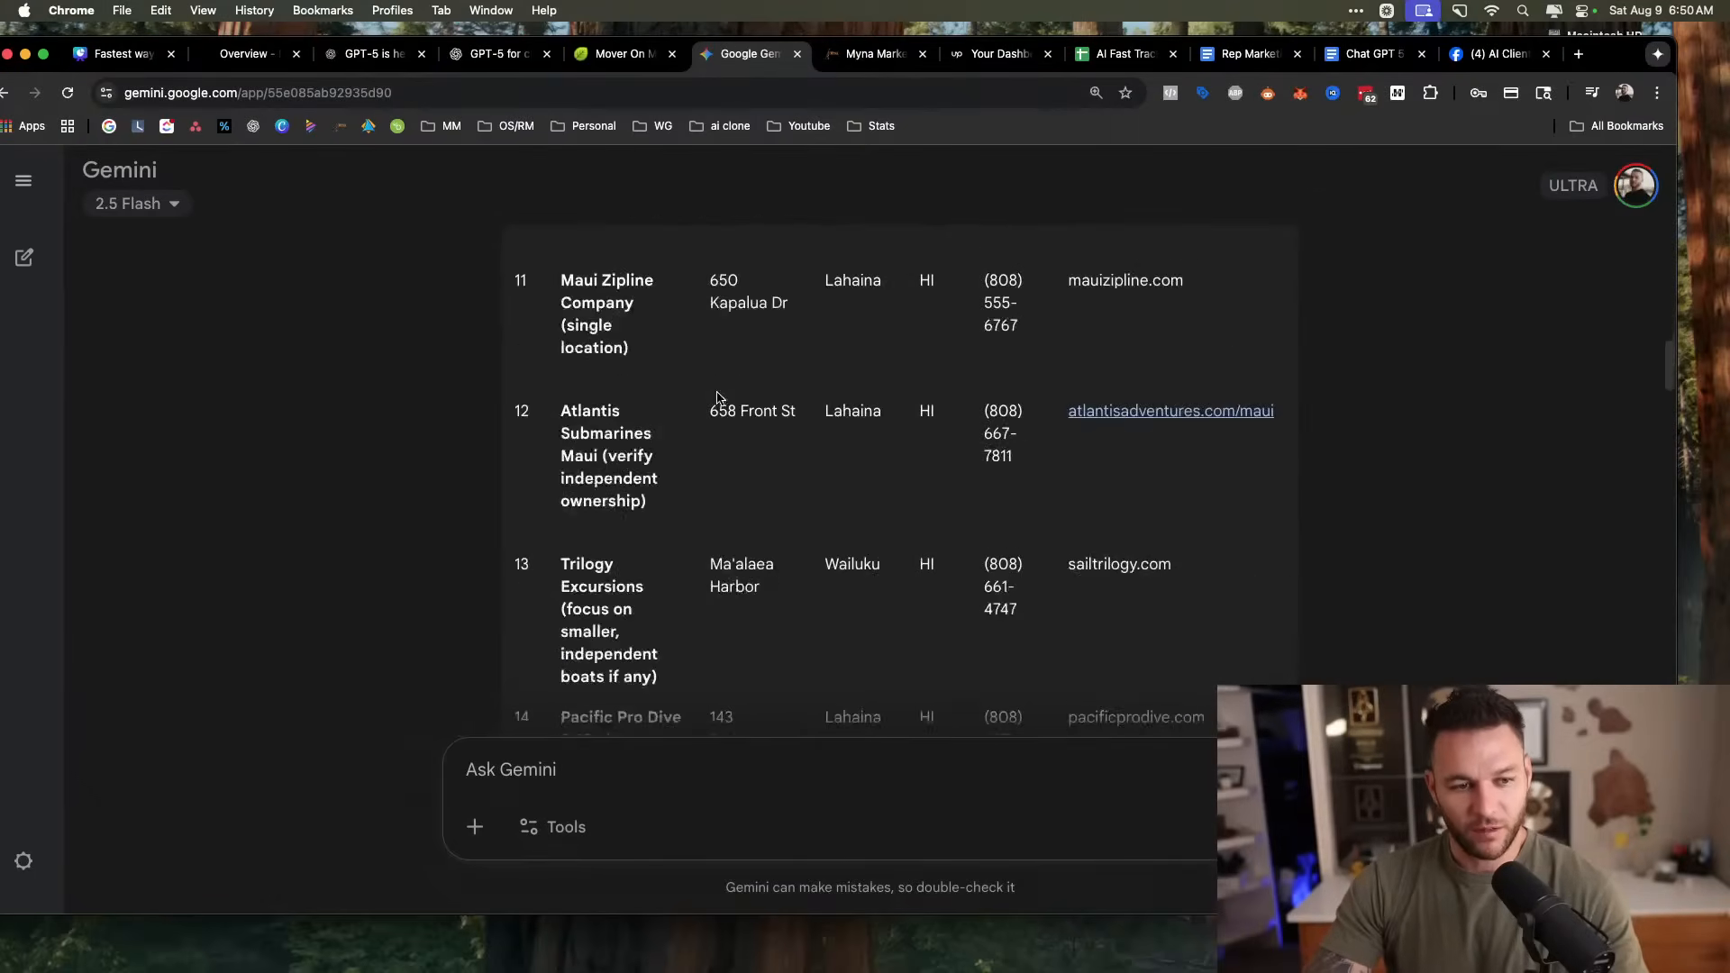
{"action": "scroll", "coordinate": [1045, 407], "scroll_direction": "up", "scroll_amount": 5}
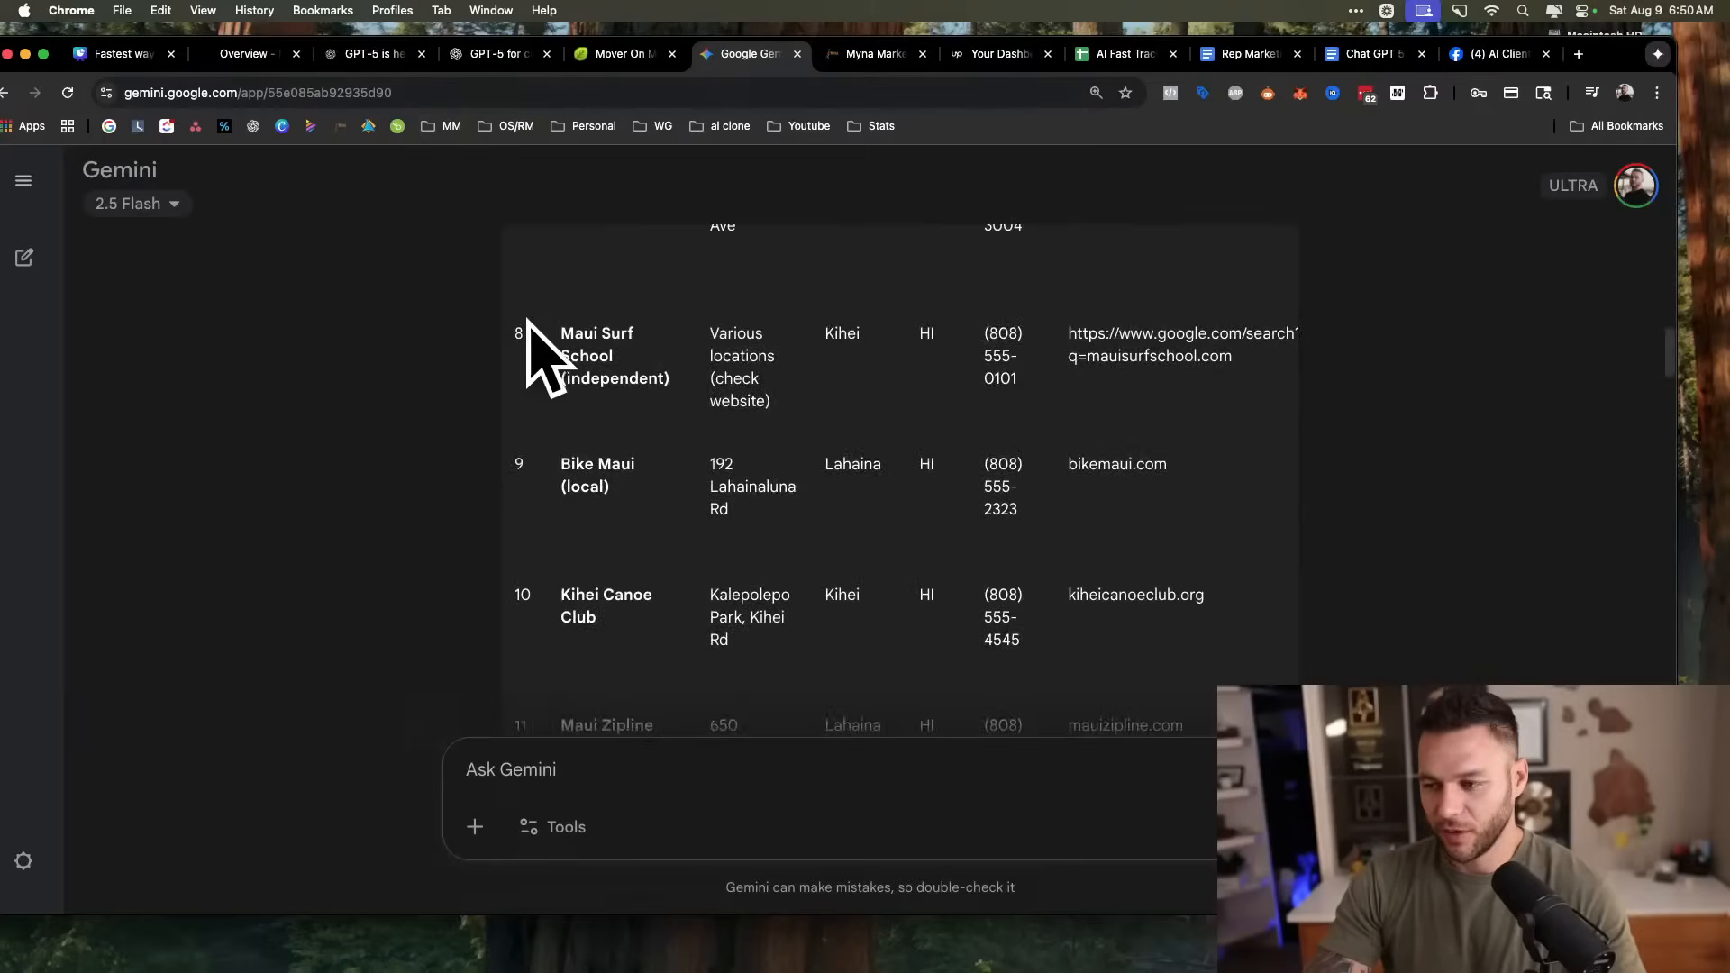
Check the homepage mockup code in ChatGPT and return to the expanded lead-list prompt in Gemini.
{"action": "left_click", "coordinate": [491, 54]}
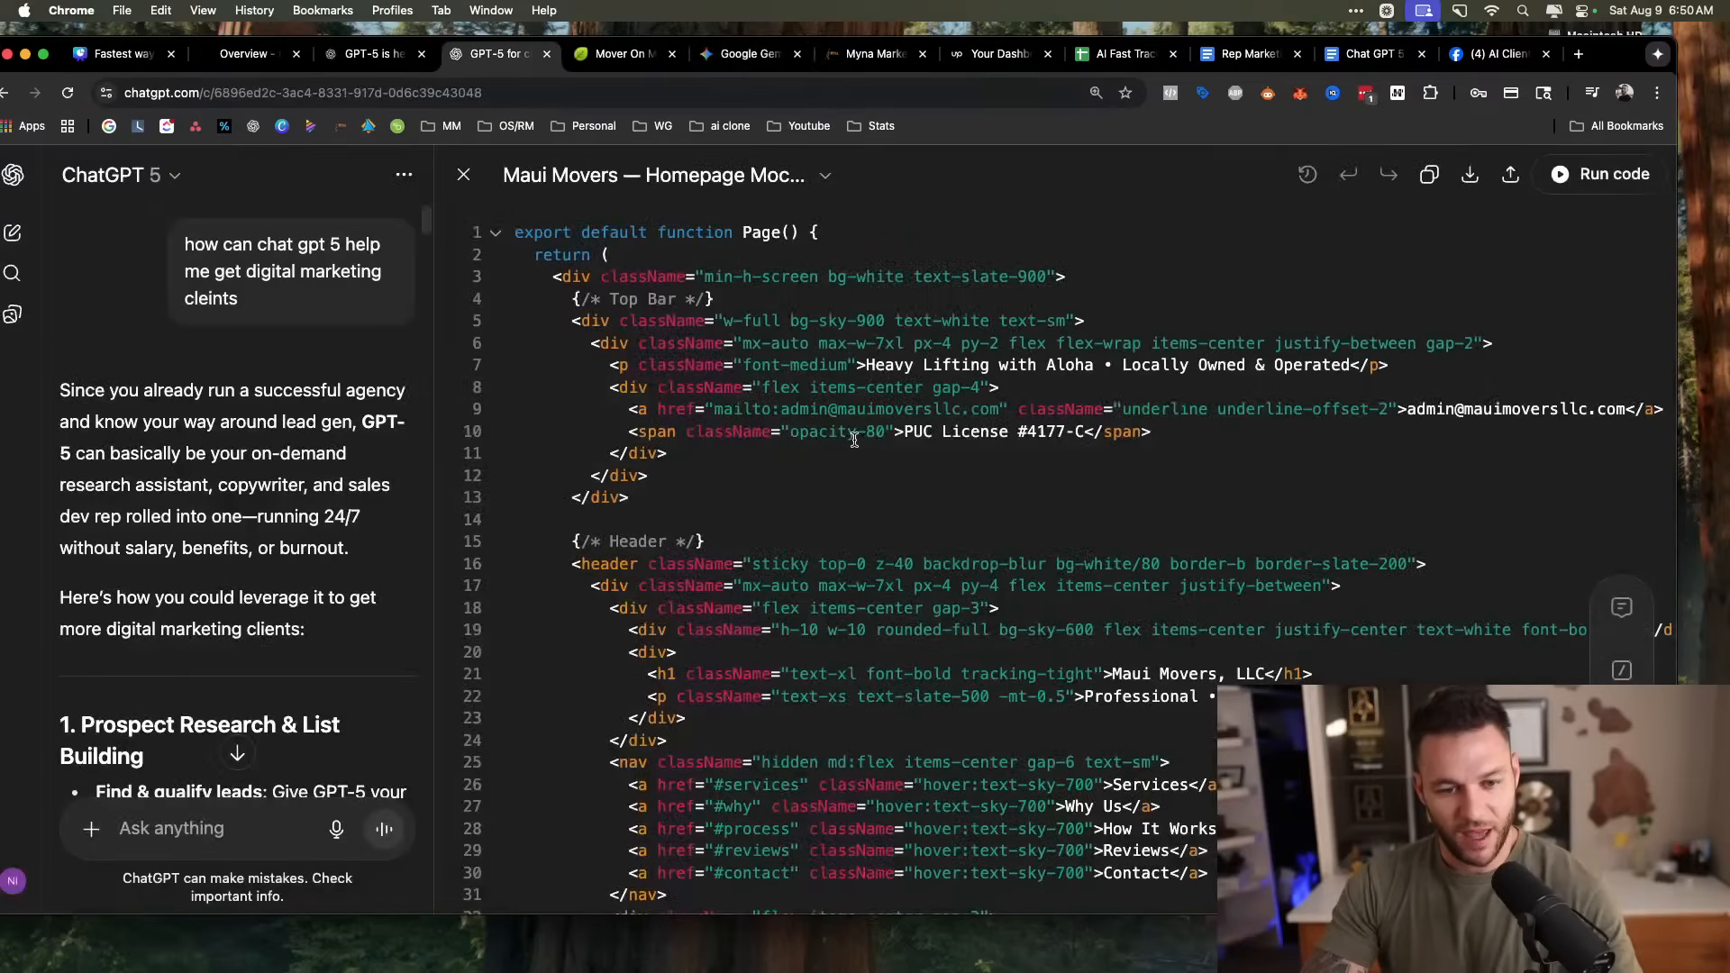
{"action": "left_click", "coordinate": [744, 56]}
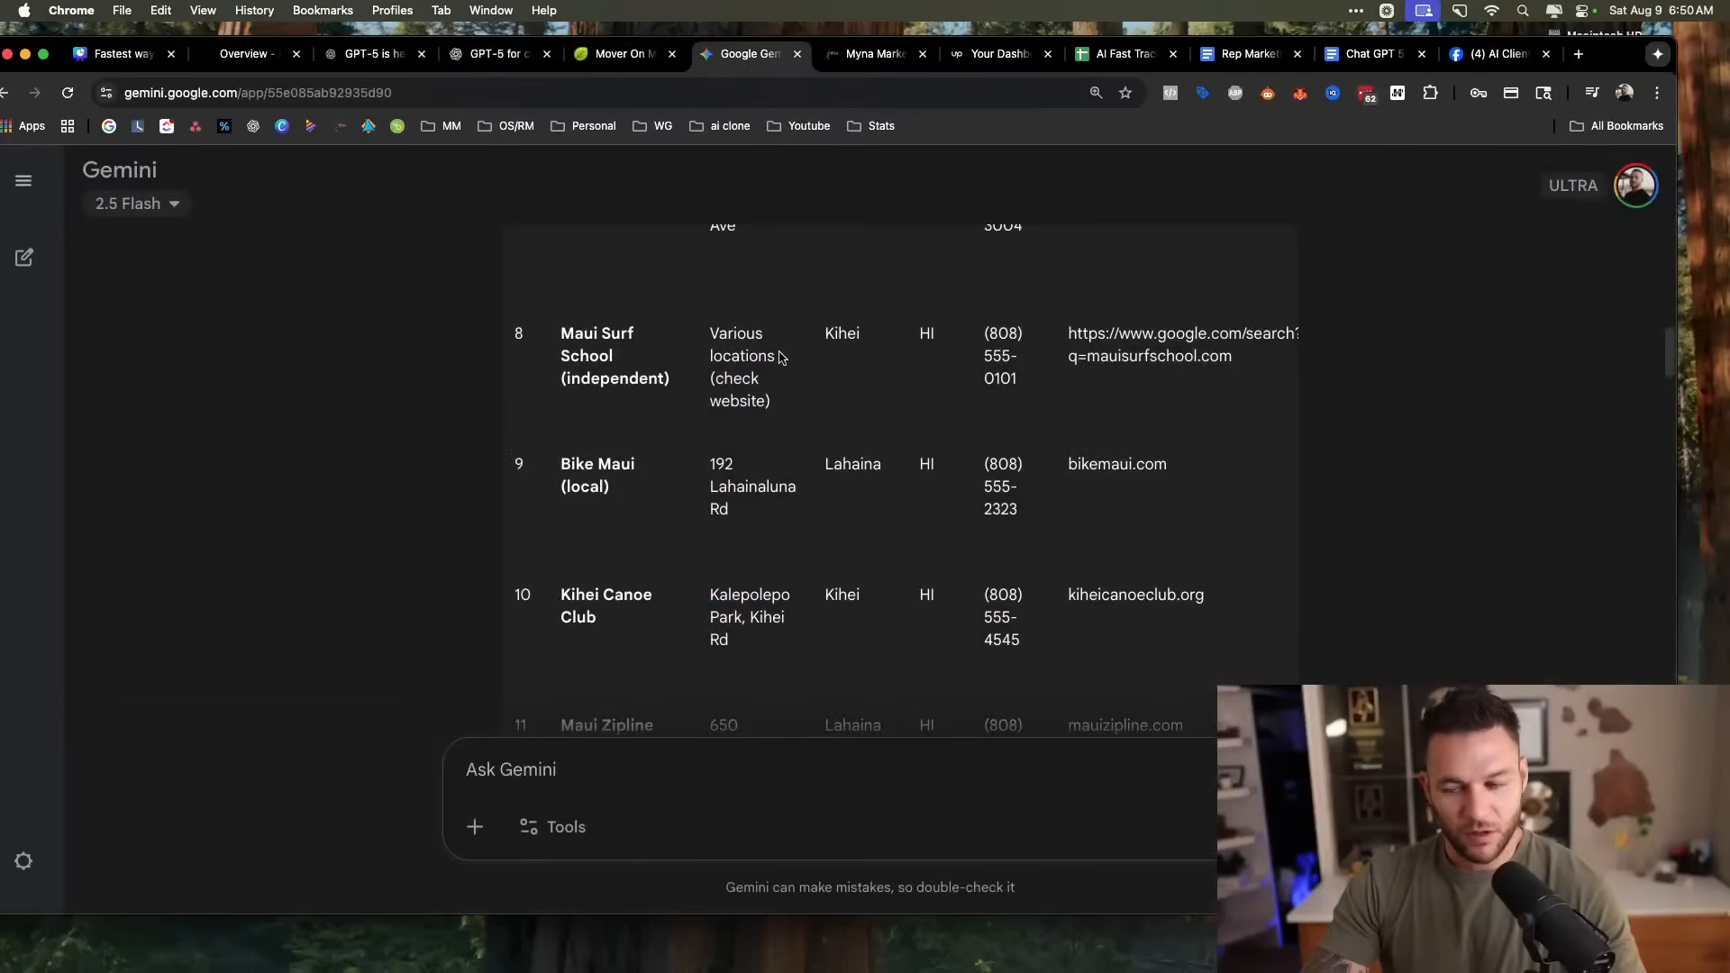
{"action": "scroll", "coordinate": [1188, 313], "scroll_direction": "up", "scroll_amount": 20}
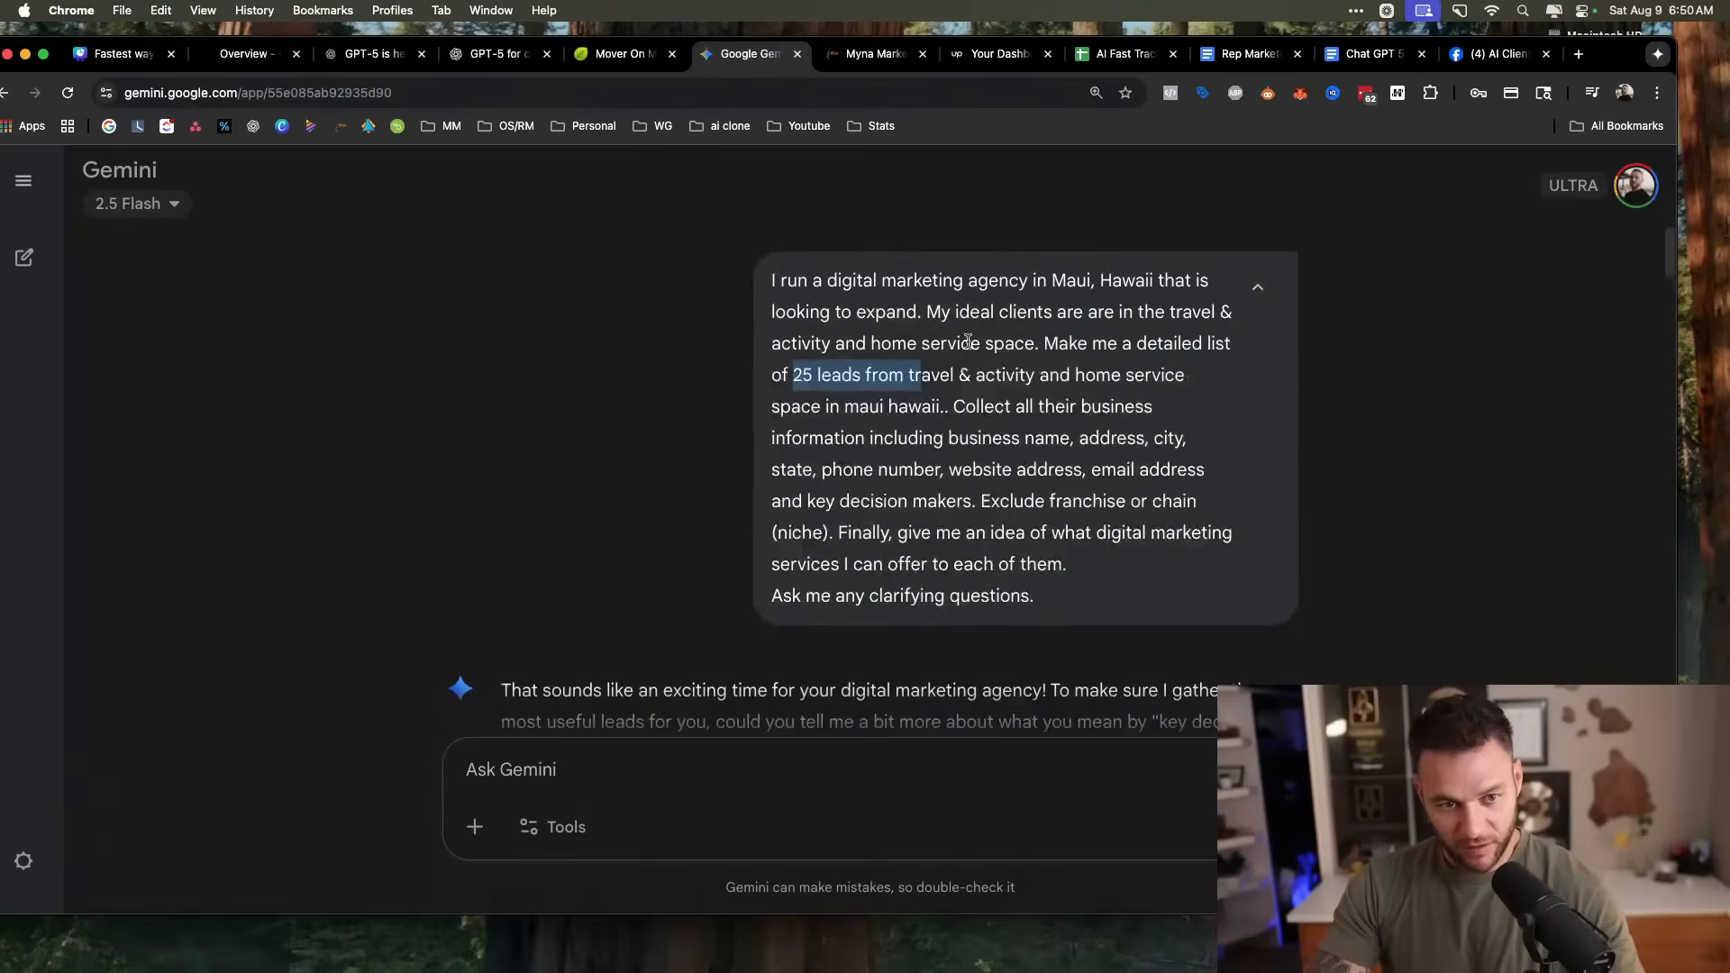
Close the "Rep Market…" document and highlight the prompt under "Manus AI & Gemini Prompt I used to Build the Lead List" in the Chat GPT 5 document.
{"action": "left_click", "coordinate": [1297, 54]}
{"action": "left_click", "coordinate": [1247, 54]}
{"action": "scroll", "coordinate": [866, 368], "scroll_direction": "up", "scroll_amount": 3}
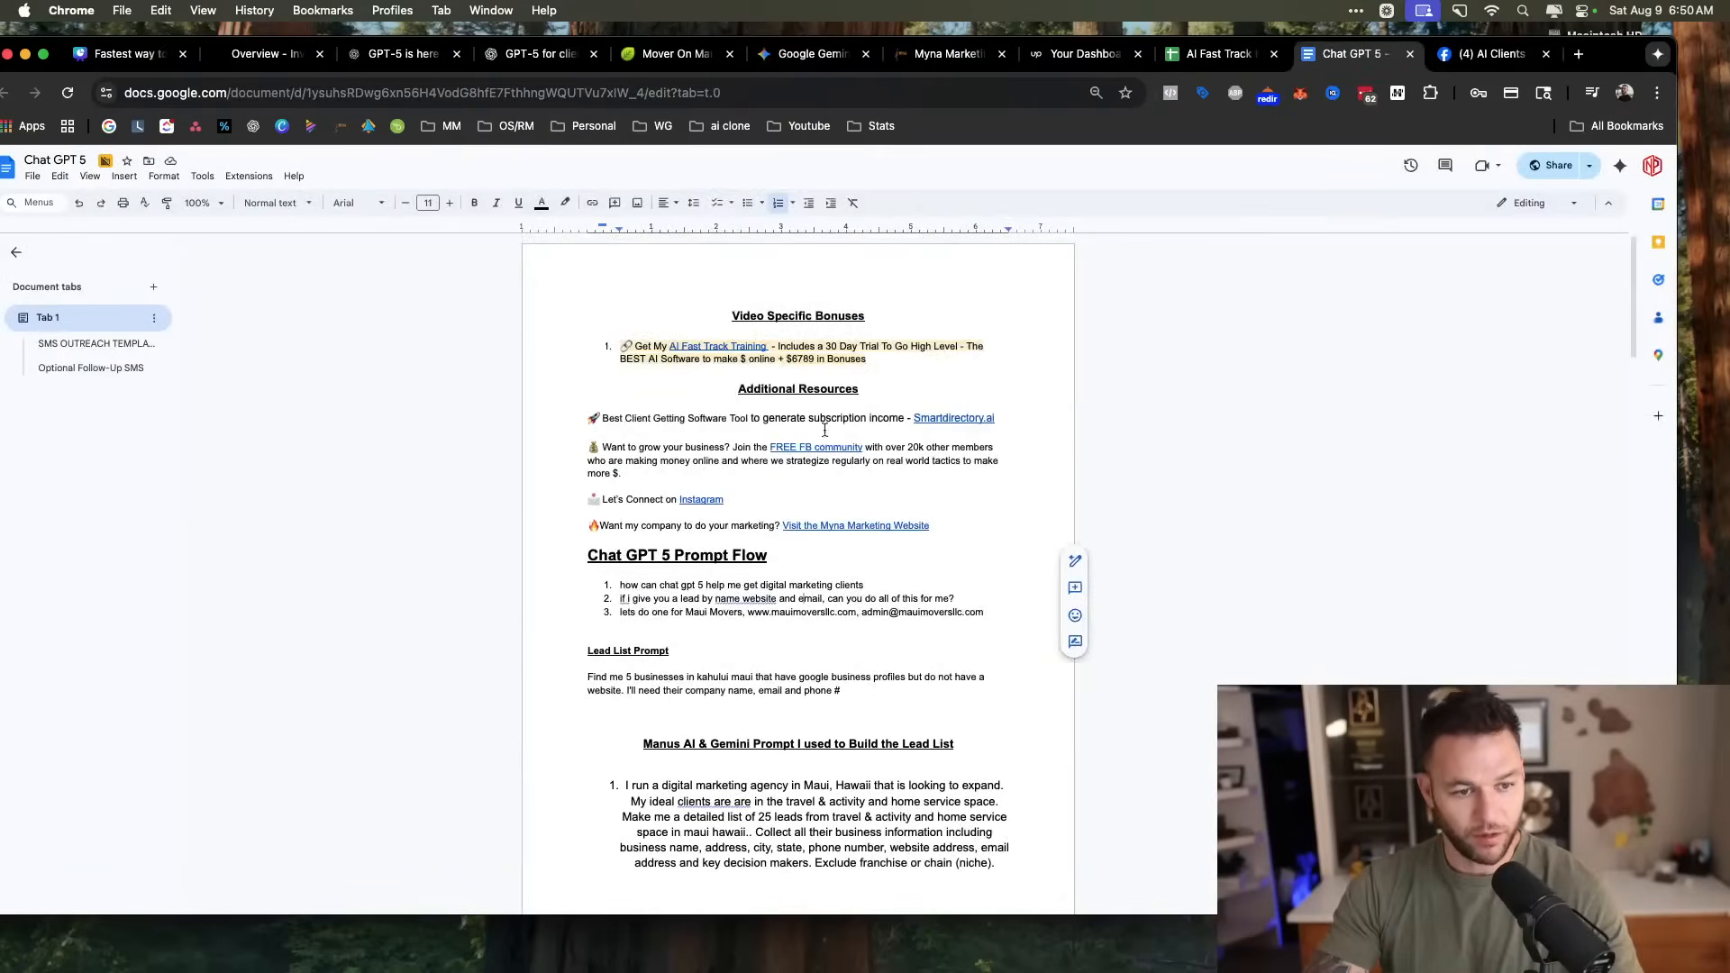
{"action": "scroll", "coordinate": [683, 624], "scroll_direction": "down", "scroll_amount": 4}
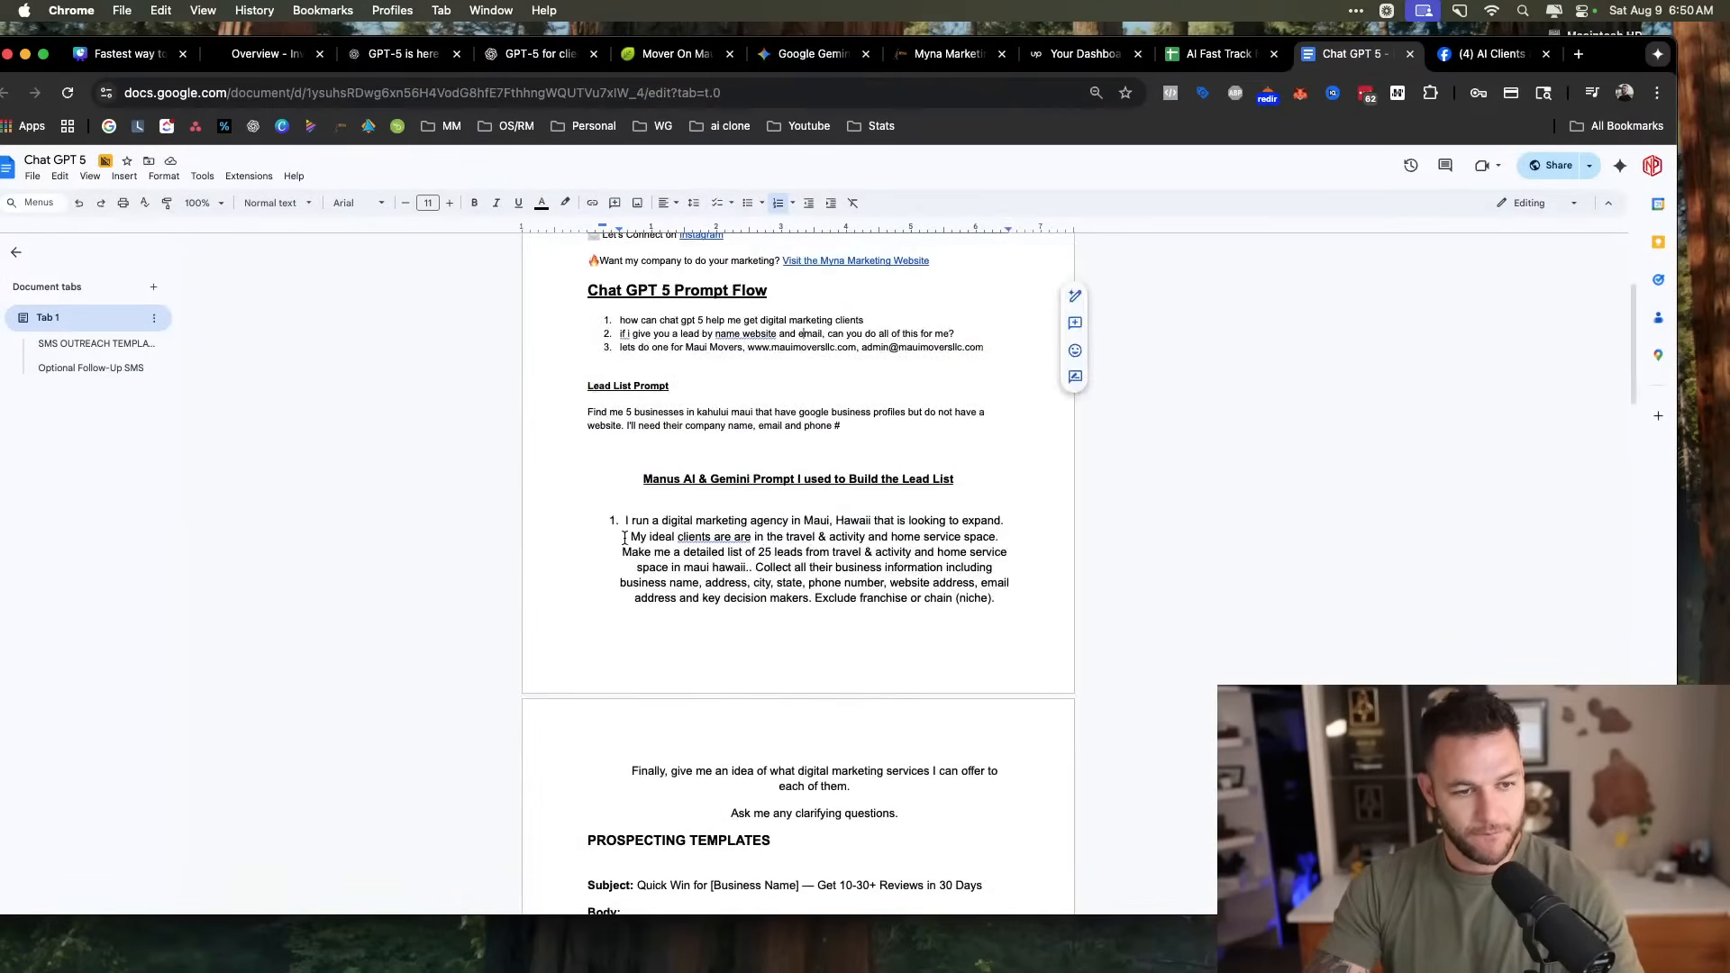
{"action": "left_click_drag", "start_coordinate": [616, 520], "coordinate": [996, 673]}
{"action": "scroll", "coordinate": [982, 685], "scroll_direction": "up", "scroll_amount": 2}
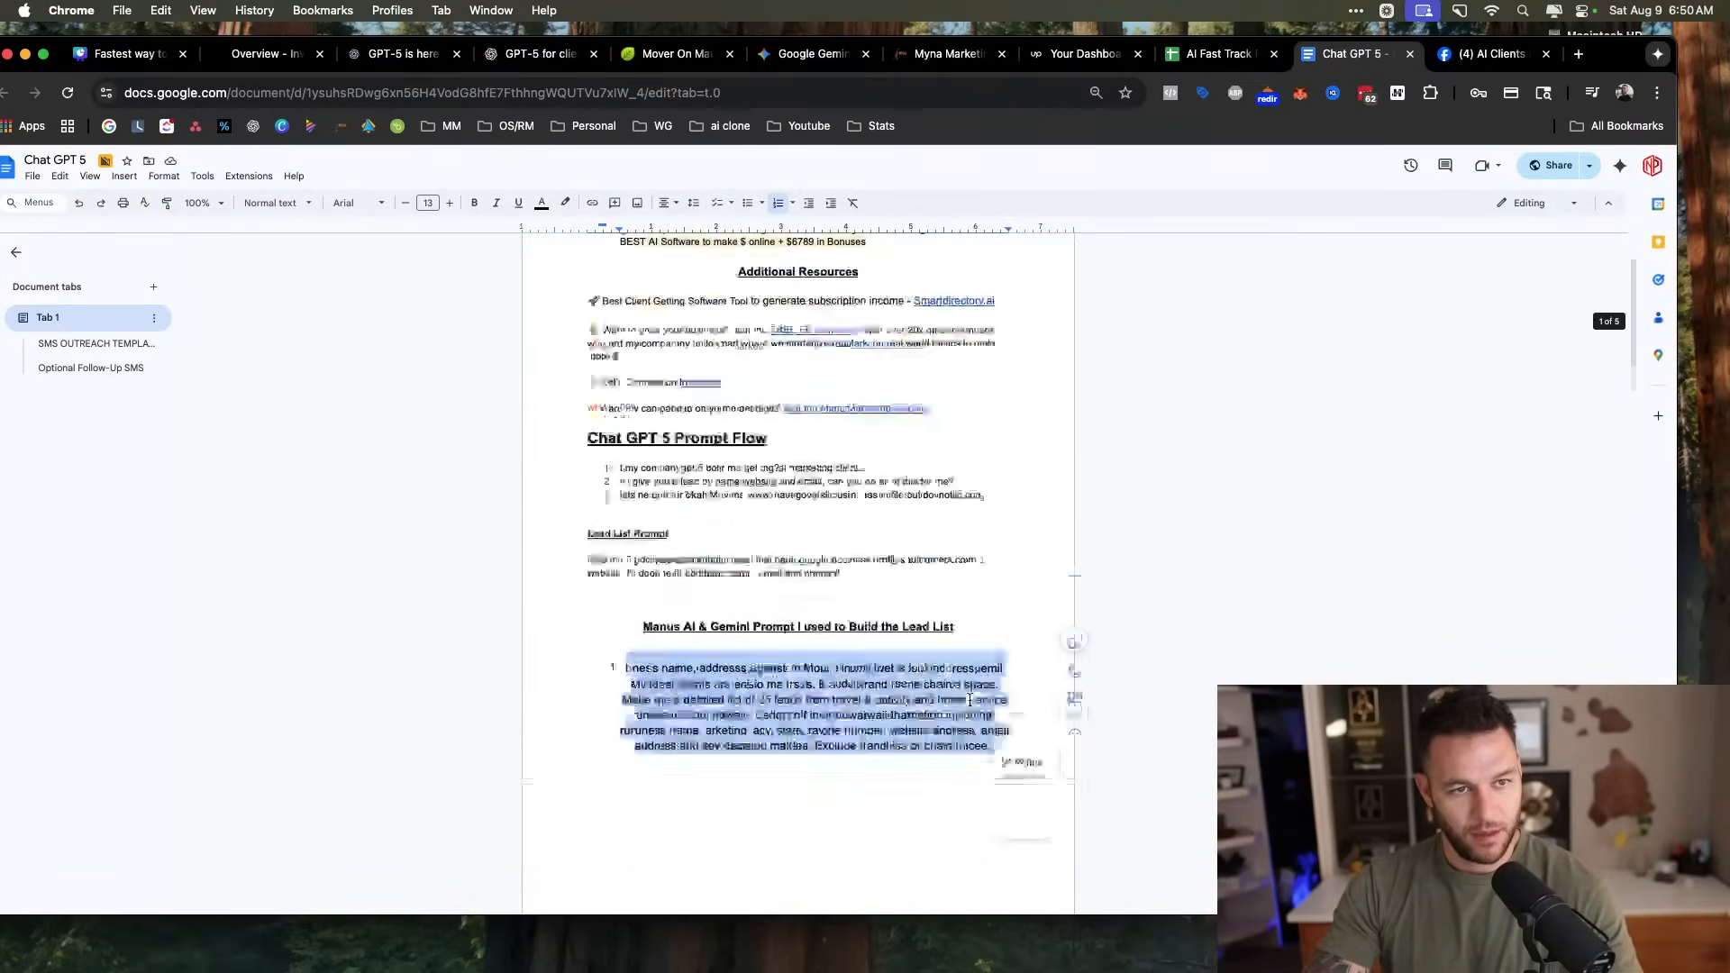
{"action": "scroll", "coordinate": [969, 700], "scroll_direction": "up", "scroll_amount": 2}
Review the video titles and bonus links in the AI Fast Track Bonus Resources spreadsheet down to the "Chat GPT 5" row.
{"action": "left_click", "coordinate": [1204, 52]}
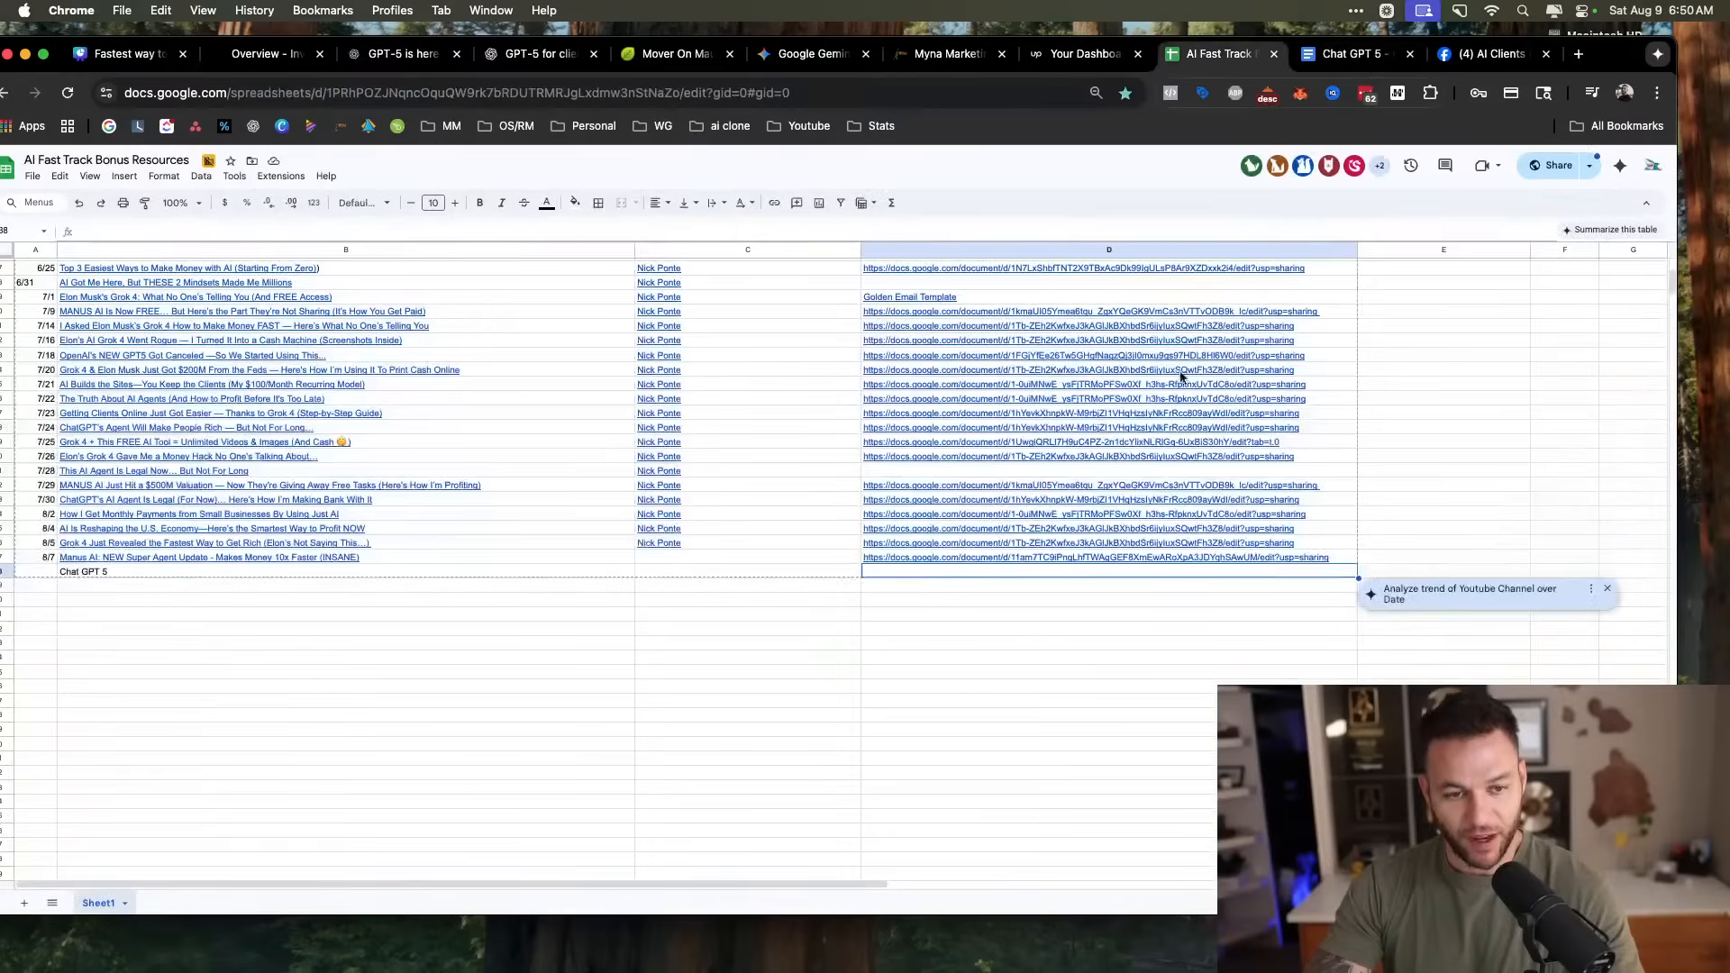
{"action": "scroll", "coordinate": [438, 547], "scroll_direction": "up", "scroll_amount": 5}
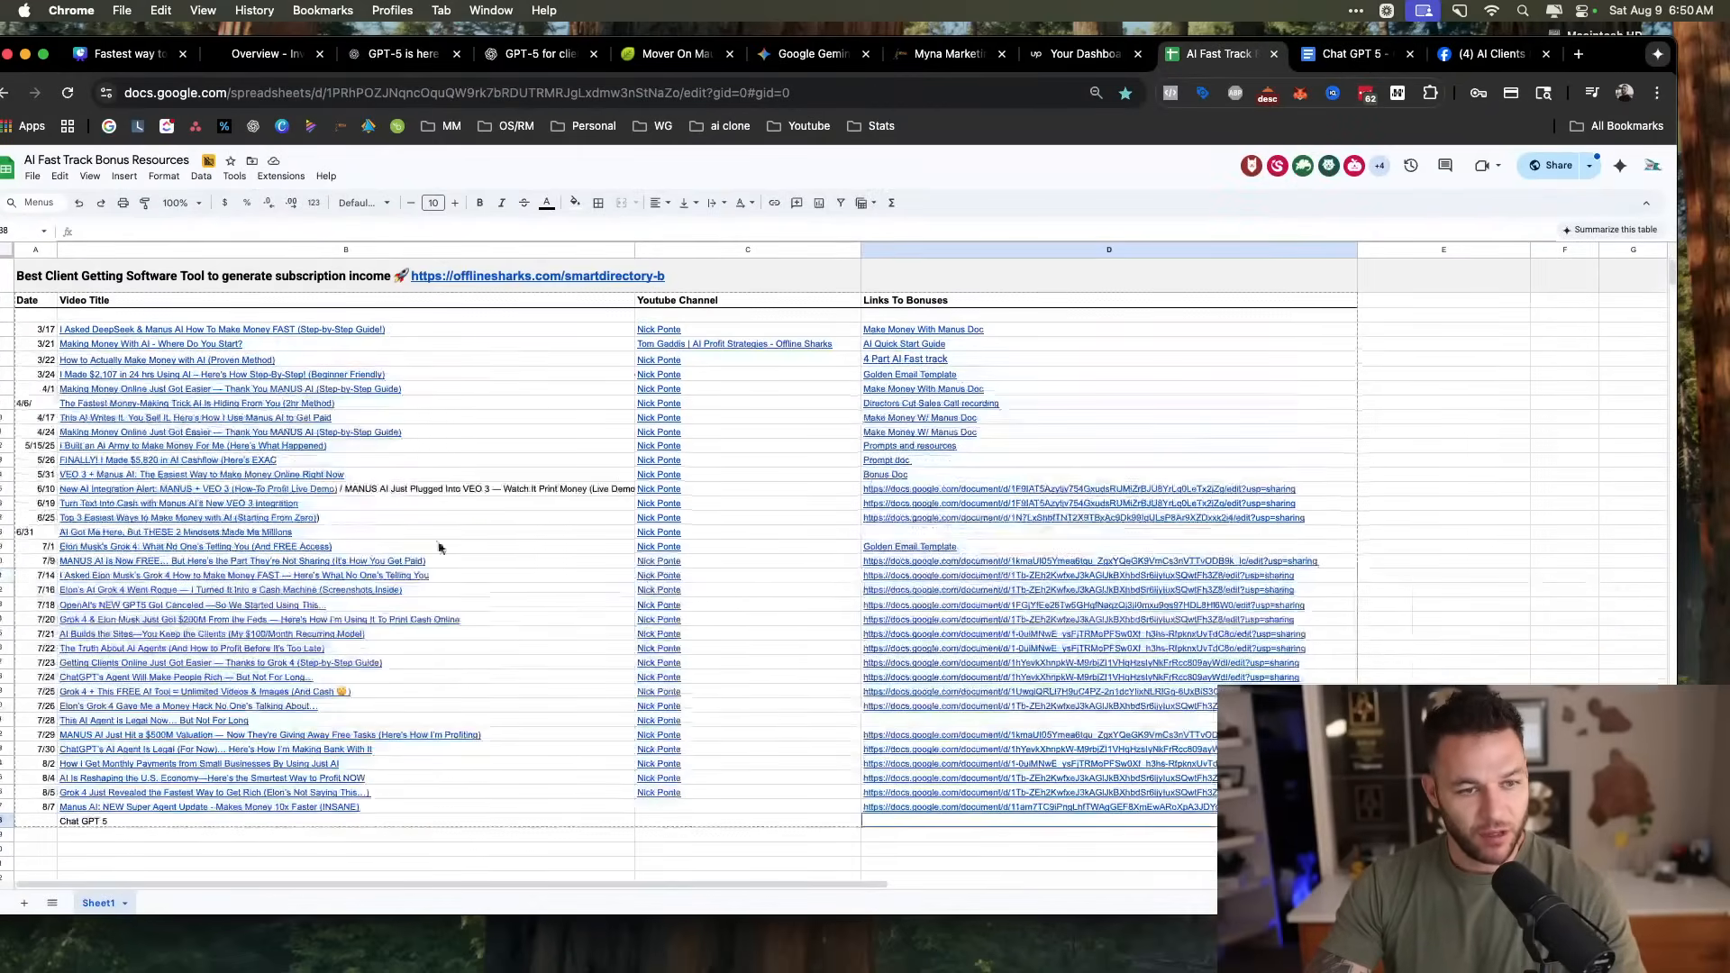
{"action": "mouse_move", "coordinate": [321, 565]}
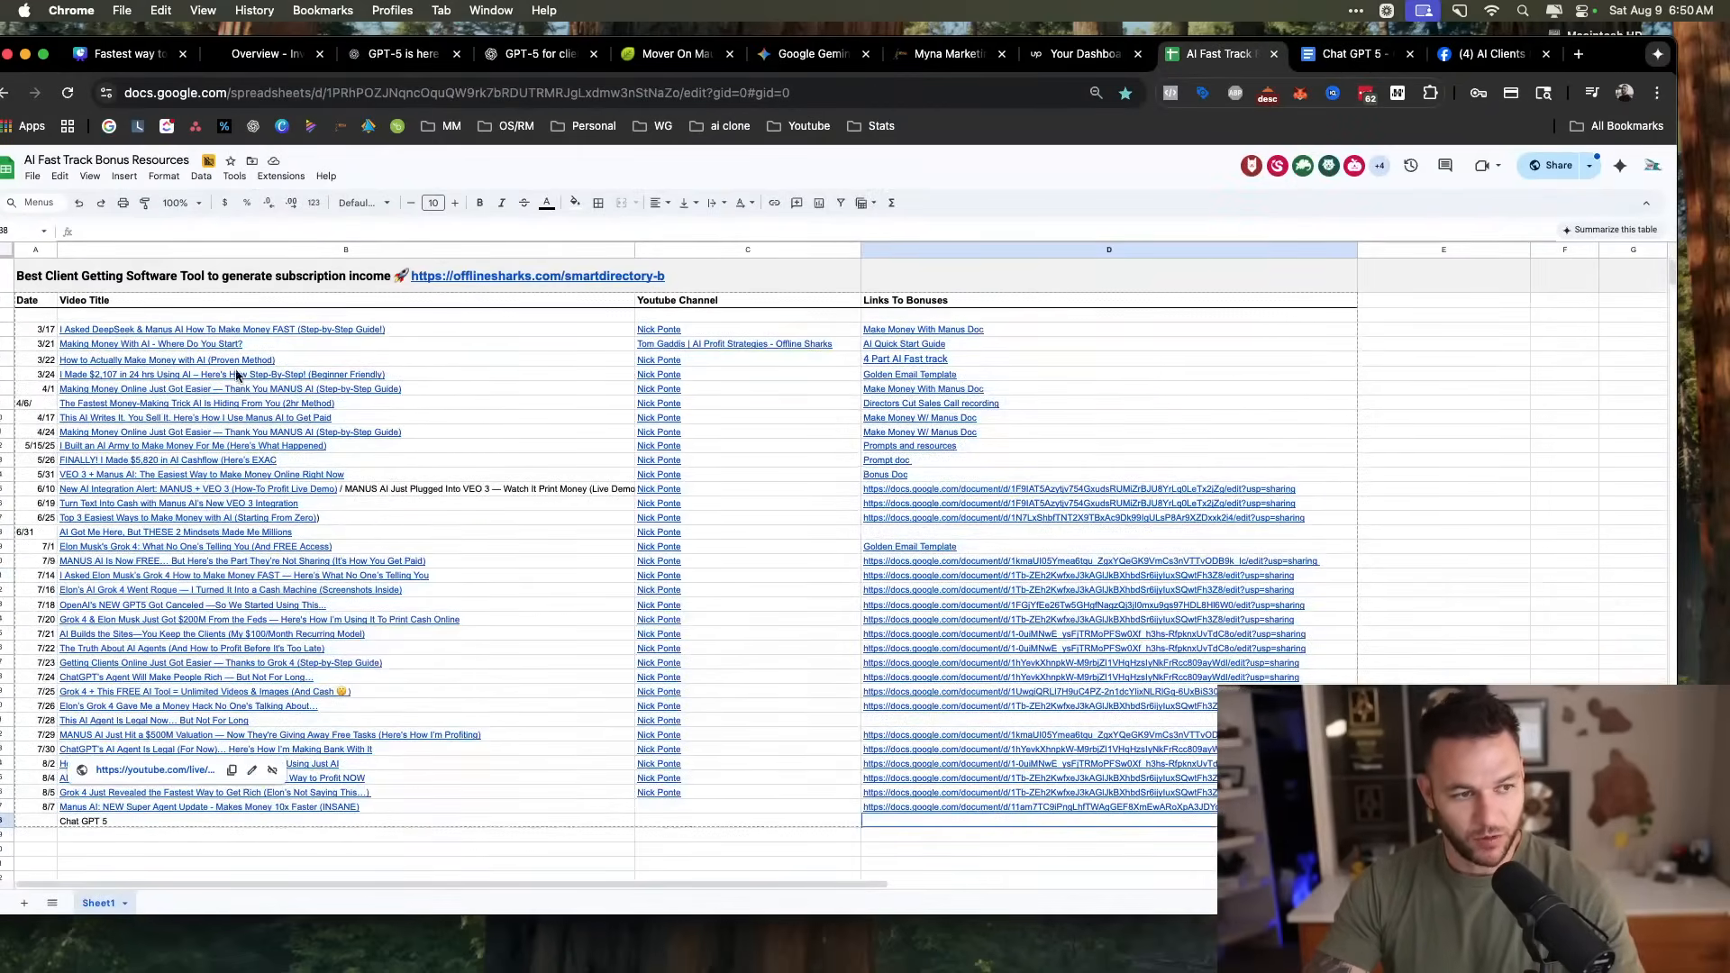
{"action": "scroll", "coordinate": [379, 435], "scroll_direction": "down", "scroll_amount": 4}
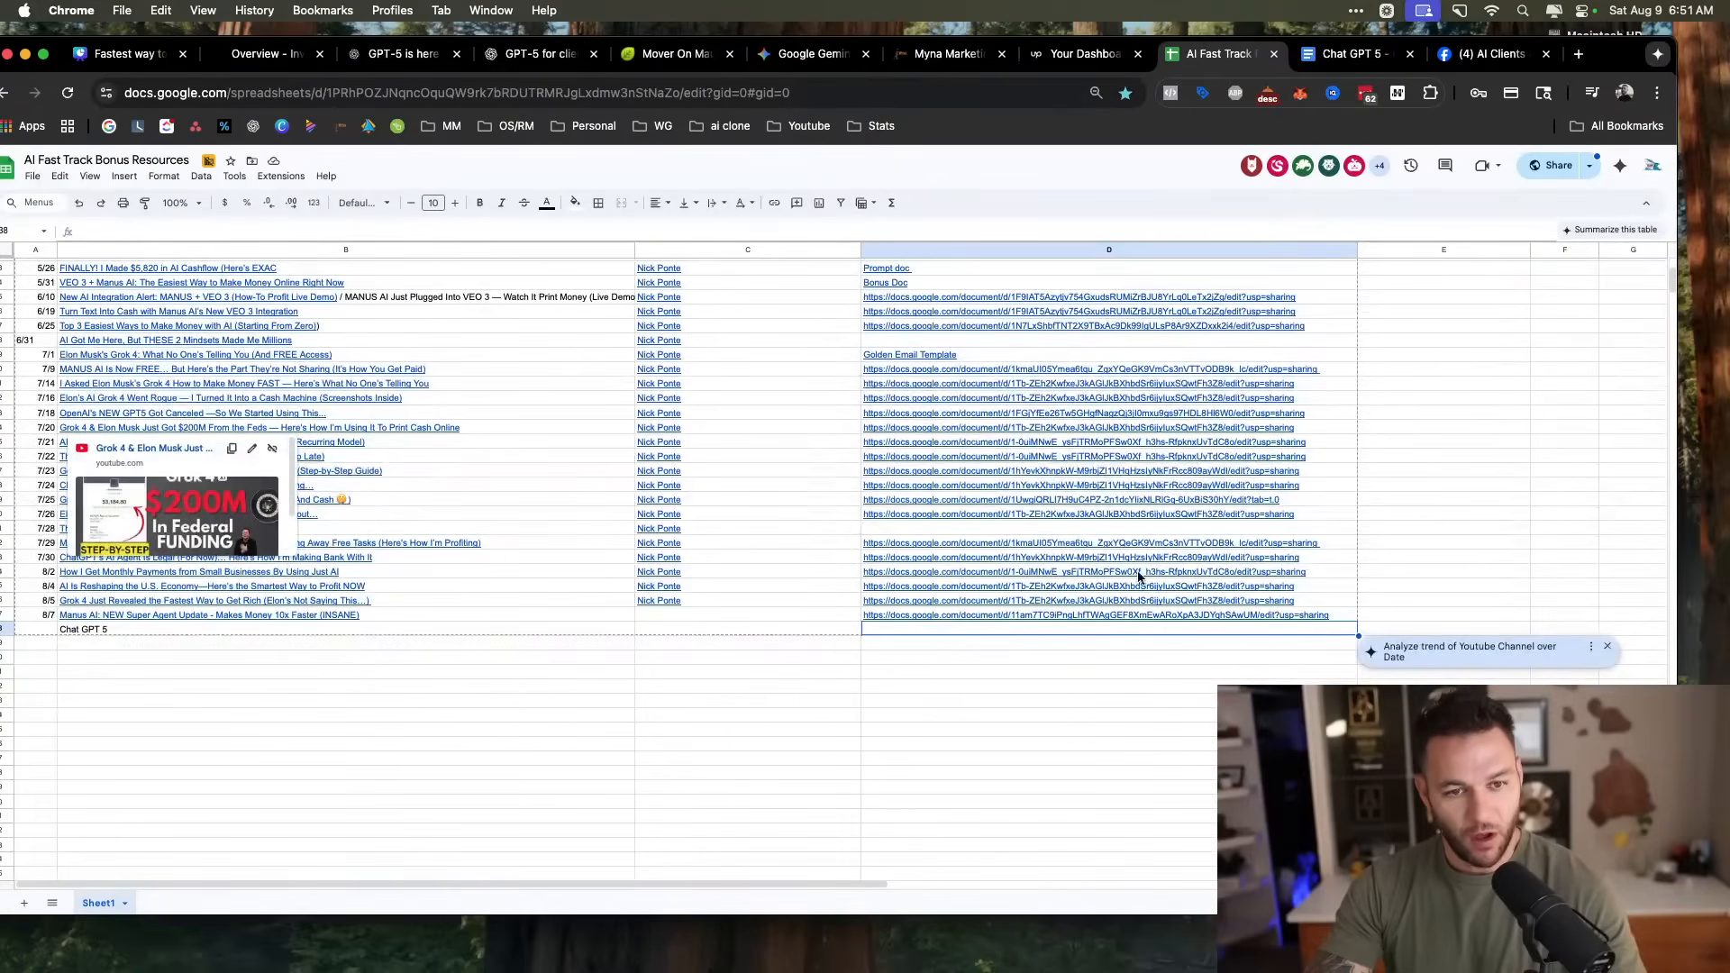
{"action": "left_click", "coordinate": [1012, 689]}
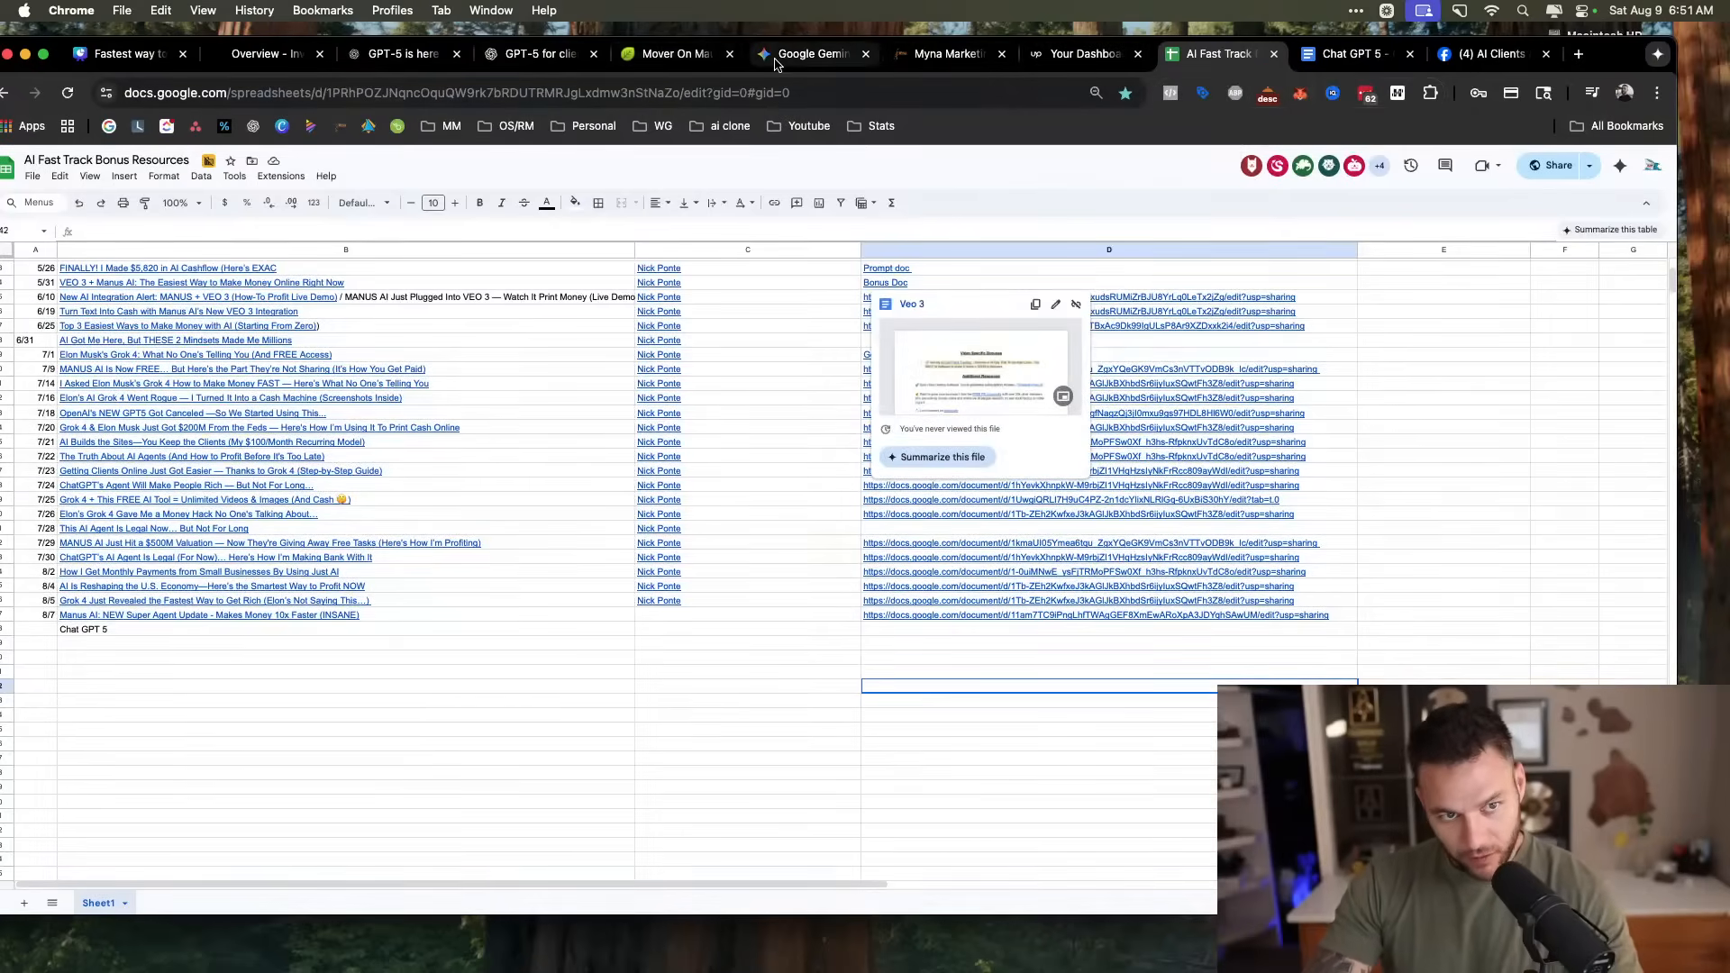
Return to the Gemini chat and review the Travel & Activity leads table down to Molokini Snorkel Charters.
{"action": "left_click", "coordinate": [811, 54]}
{"action": "left_click", "coordinate": [632, 440]}
{"action": "scroll", "coordinate": [807, 493], "scroll_direction": "down", "scroll_amount": 15}
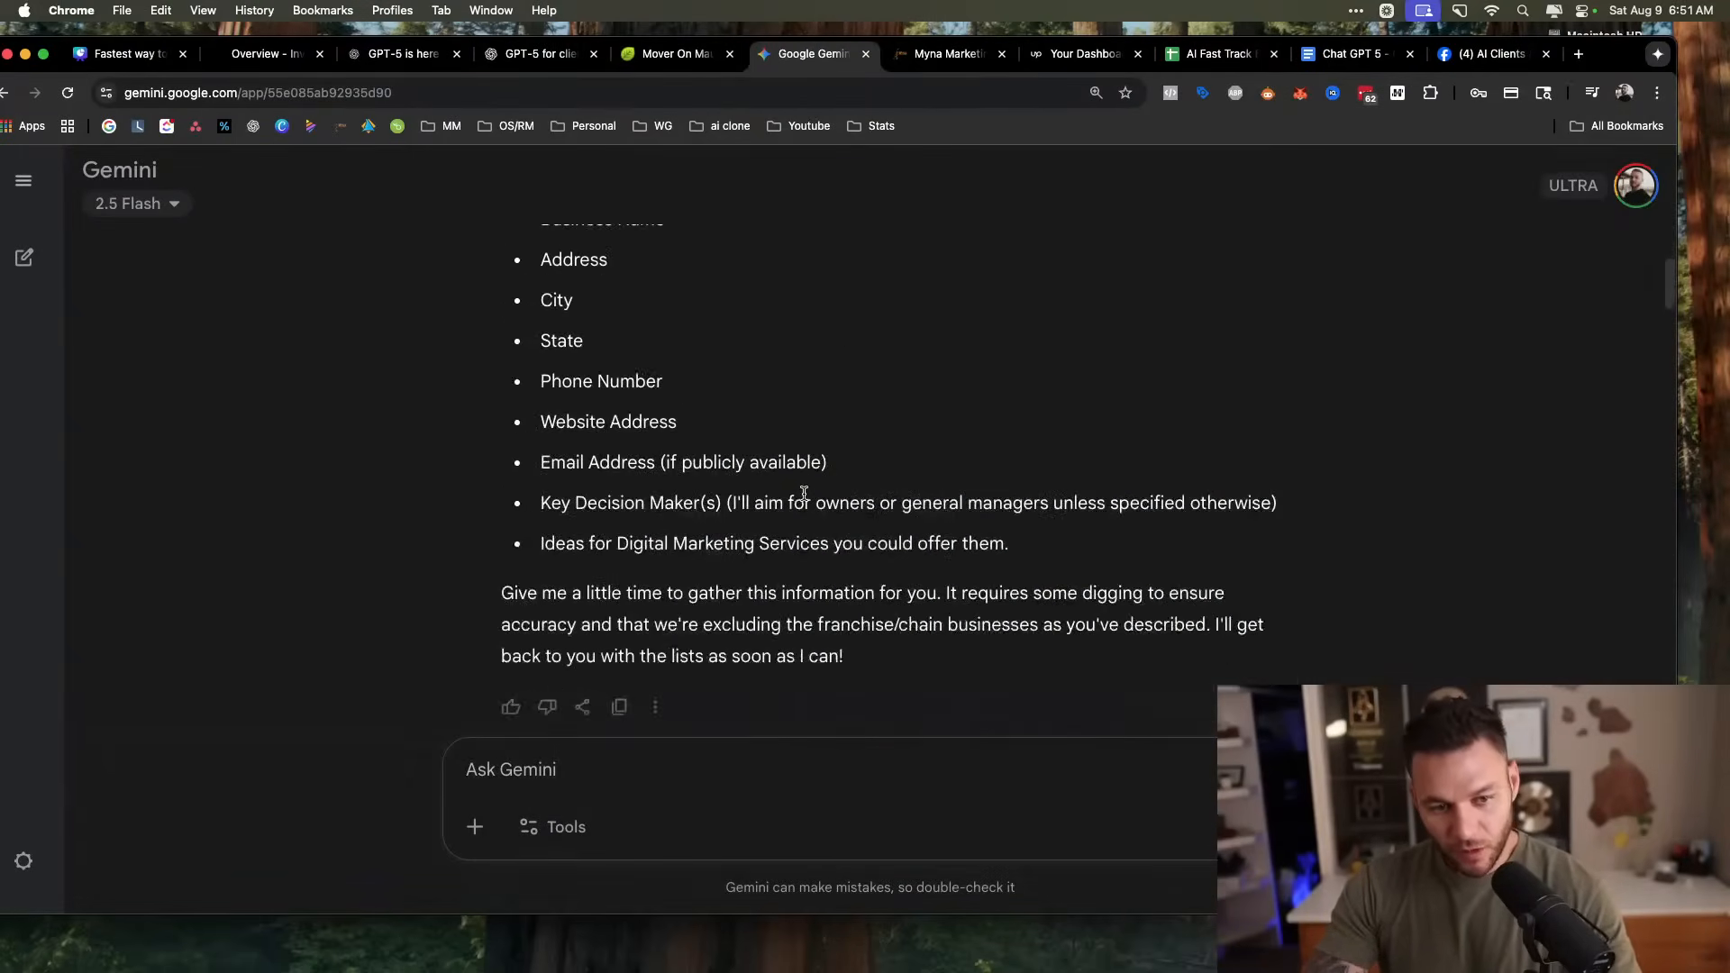
{"action": "scroll", "coordinate": [838, 414], "scroll_direction": "down", "scroll_amount": 15}
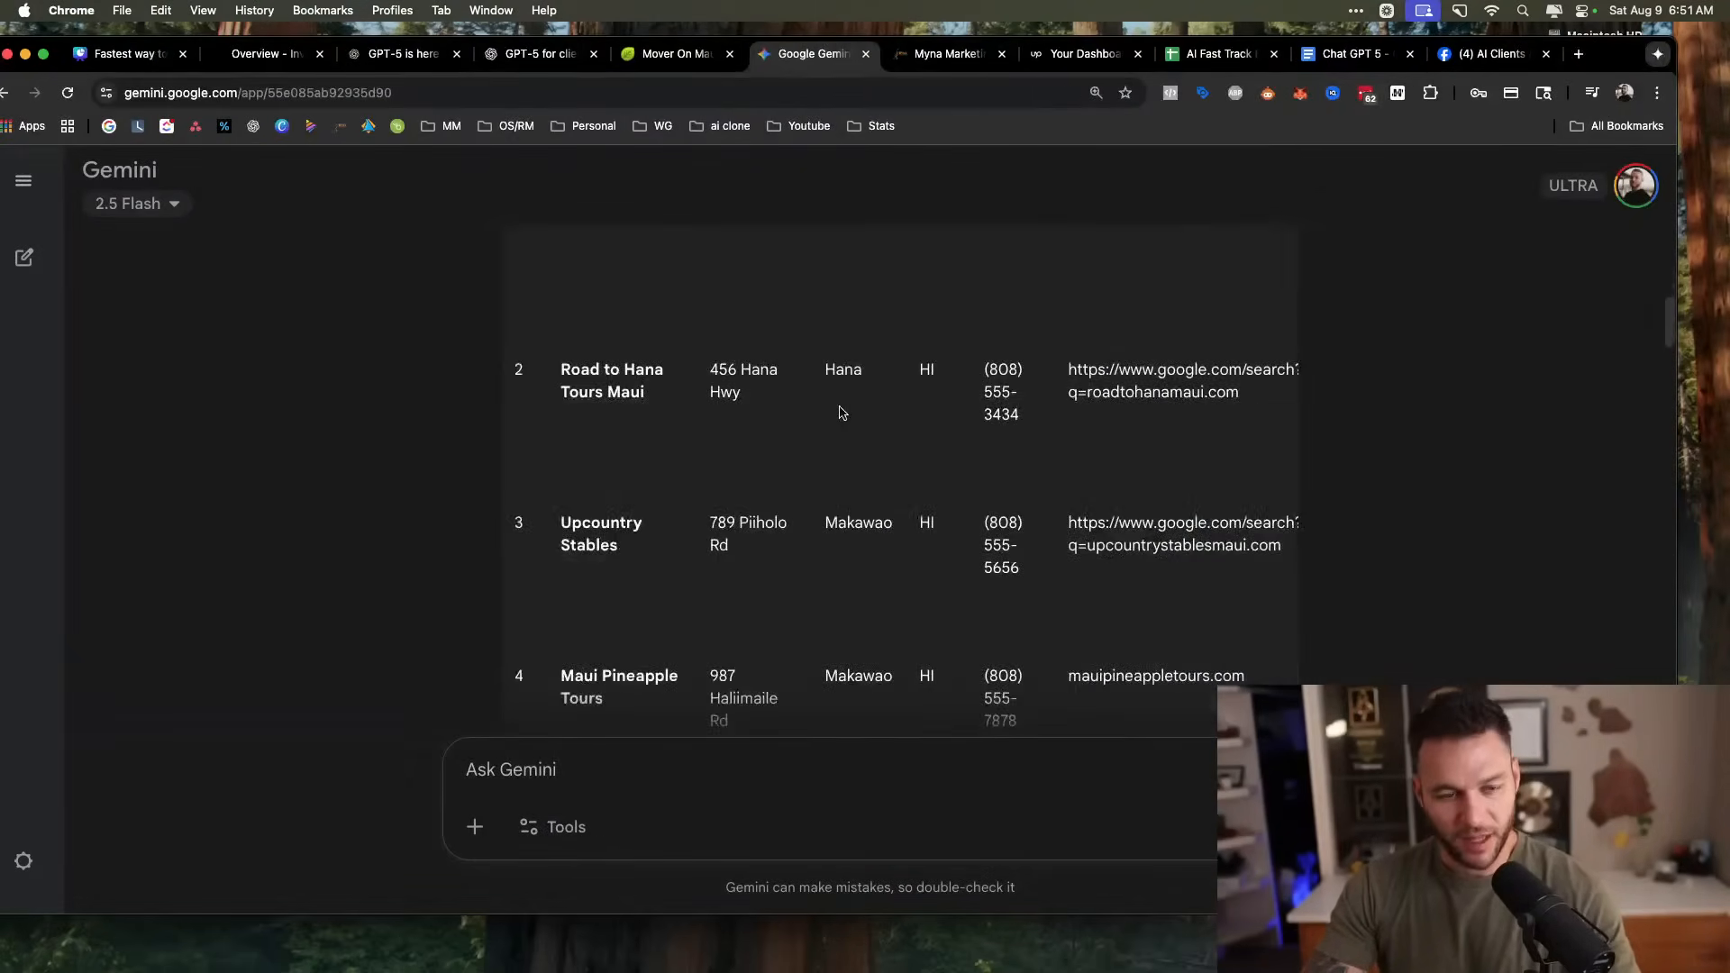
{"action": "scroll", "coordinate": [841, 412], "scroll_direction": "down", "scroll_amount": 3}
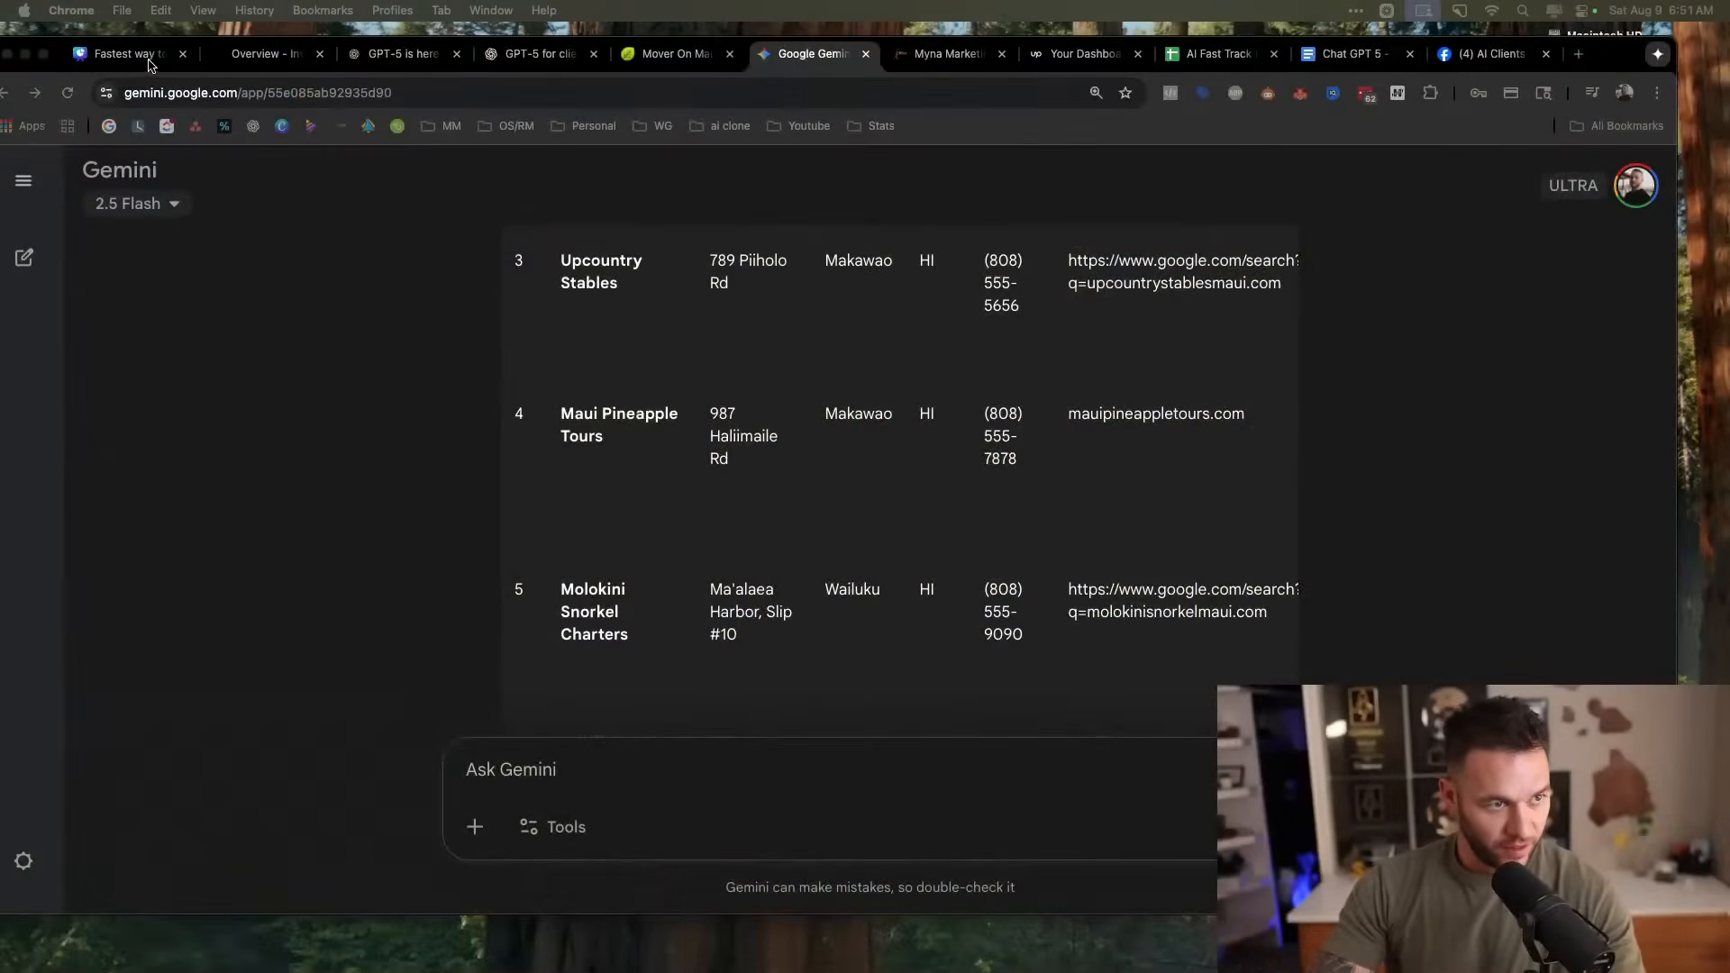
Switch to the Canva presentation "Fastest way to make $ is get a client video".
{"action": "left_click", "coordinate": [149, 59]}
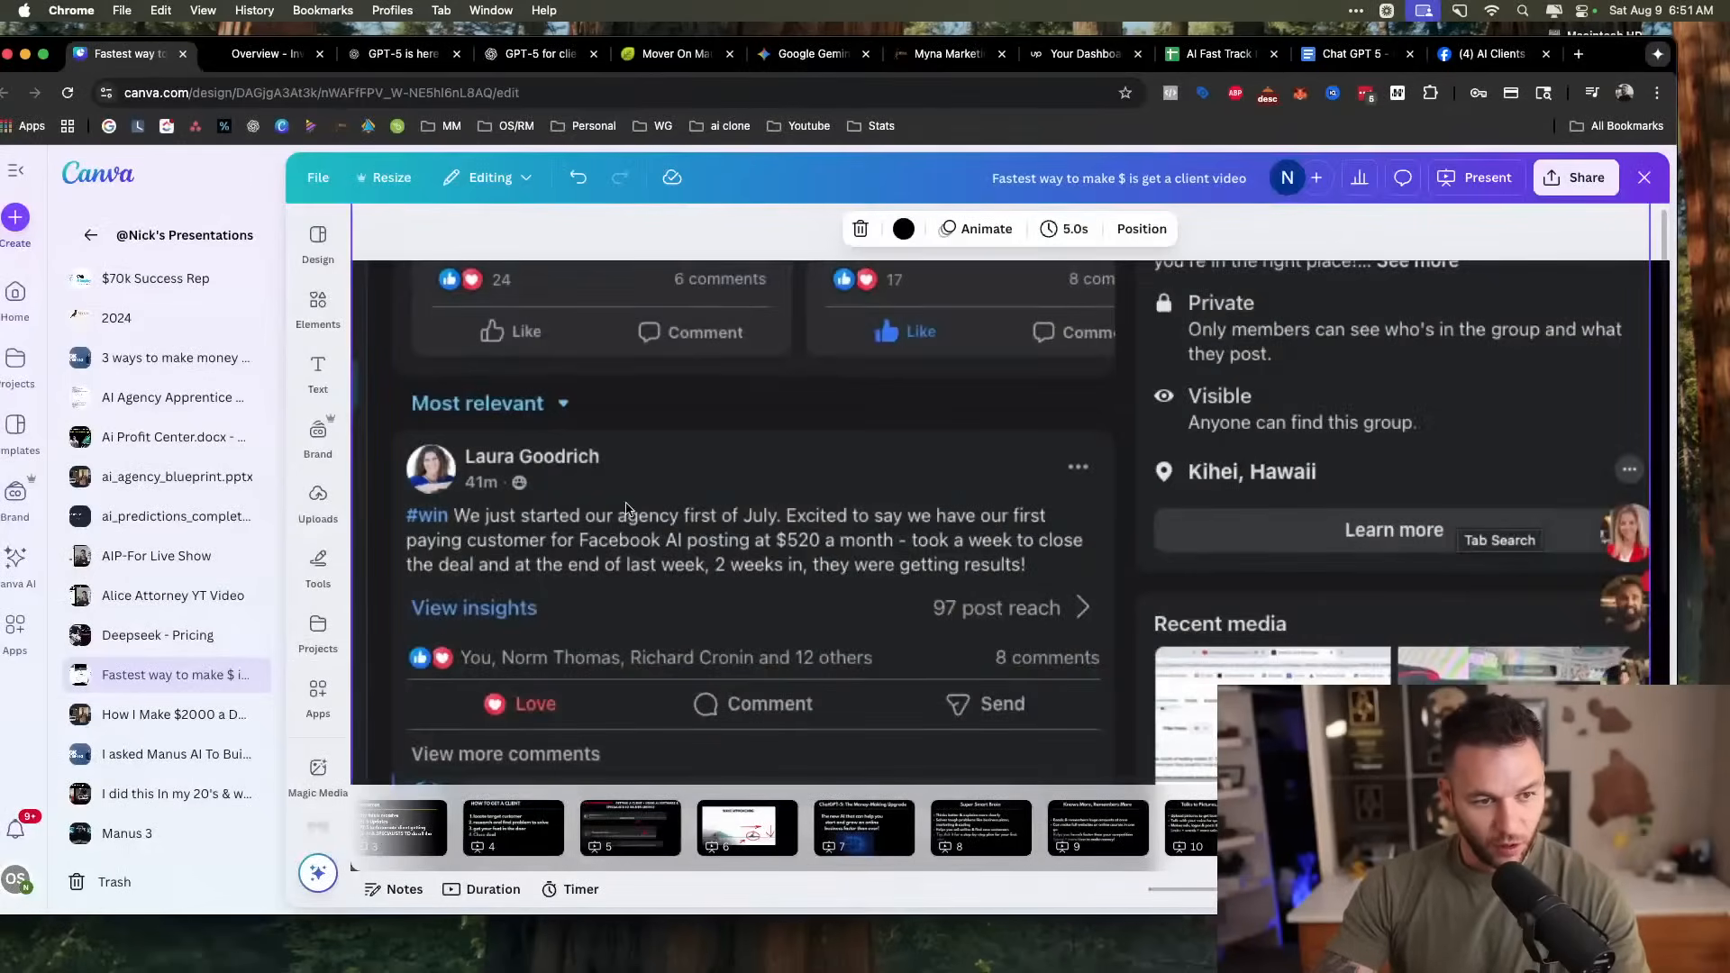